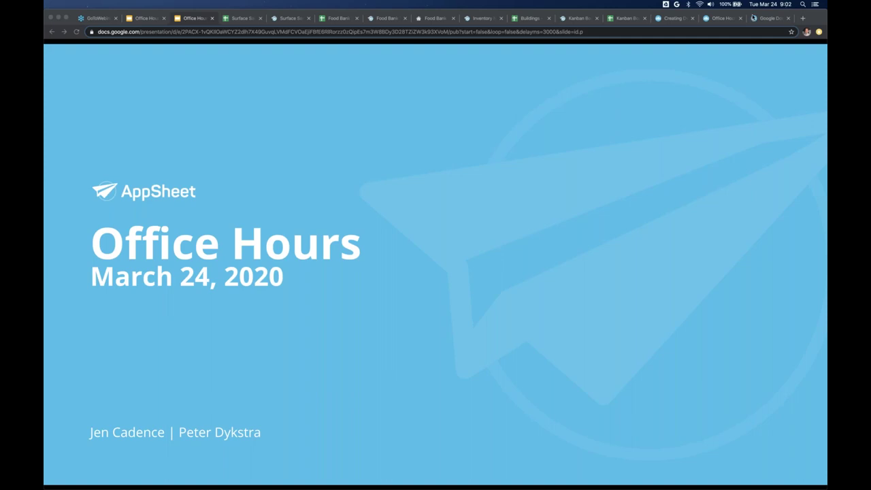
- Open the 'Office Hours: March 24th, 2020' post from the community's Announcements category
{"action": "left_click", "coordinate": [725, 22]}
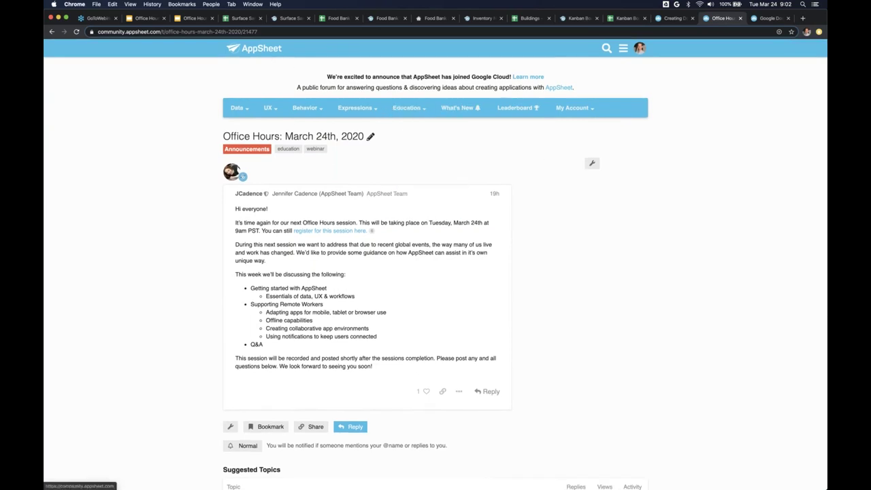
{"action": "left_click", "coordinate": [254, 48]}
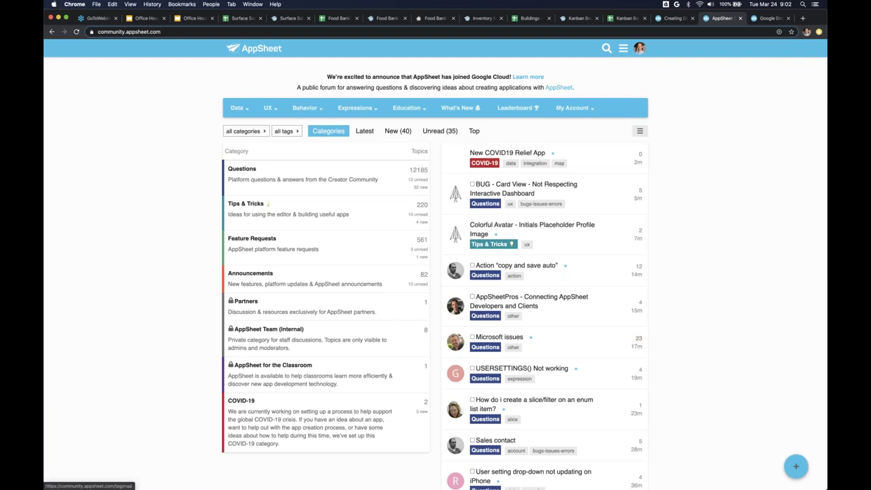
{"action": "scroll", "coordinate": [436, 272], "scroll_direction": "down", "scroll_amount": 3}
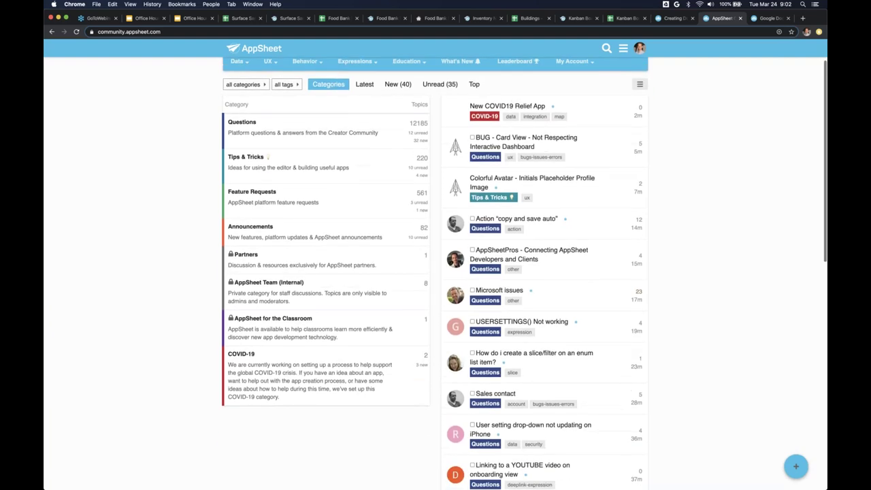
{"action": "scroll", "coordinate": [436, 272], "scroll_direction": "up", "scroll_amount": 1}
{"action": "scroll", "coordinate": [250, 266], "scroll_direction": "up", "scroll_amount": 2}
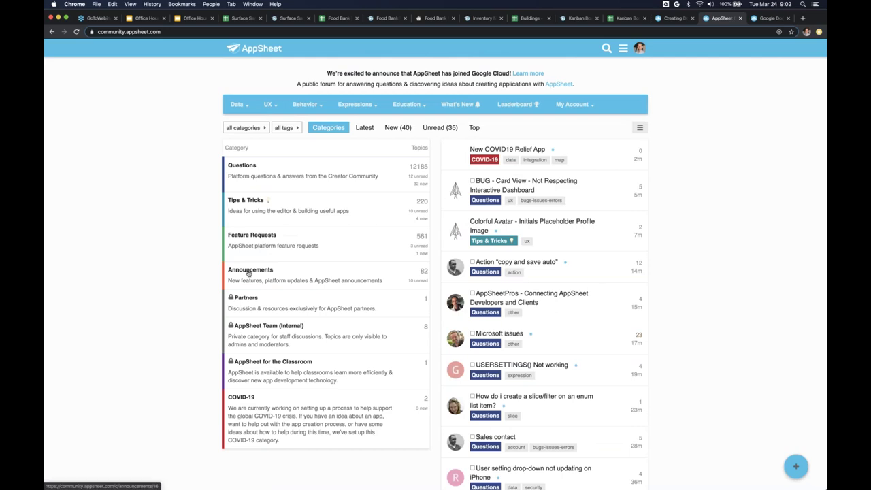
{"action": "left_click", "coordinate": [249, 271]}
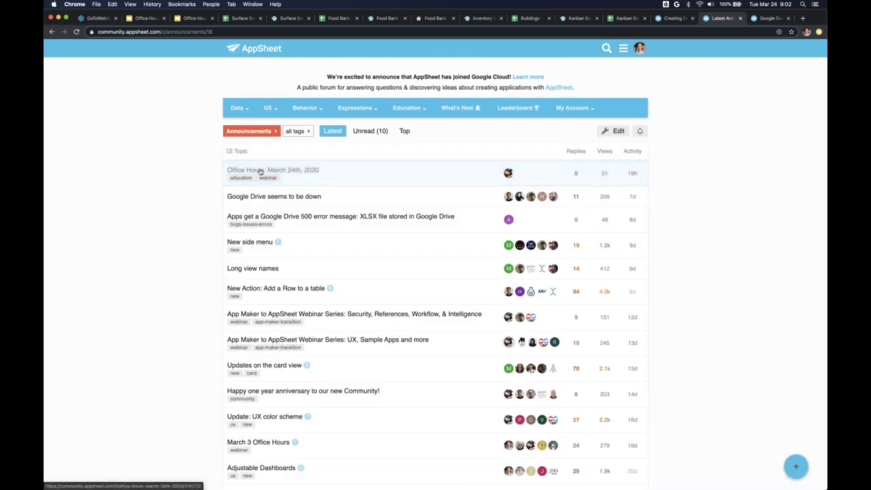
{"action": "left_click", "coordinate": [260, 171]}
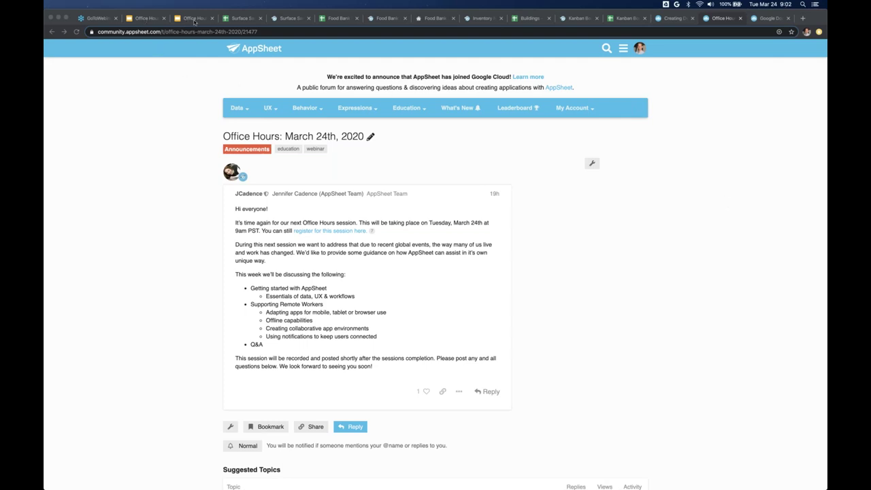
- Move the Office Hours presentation from its title slide to the Agenda slide
{"action": "left_click", "coordinate": [194, 18]}
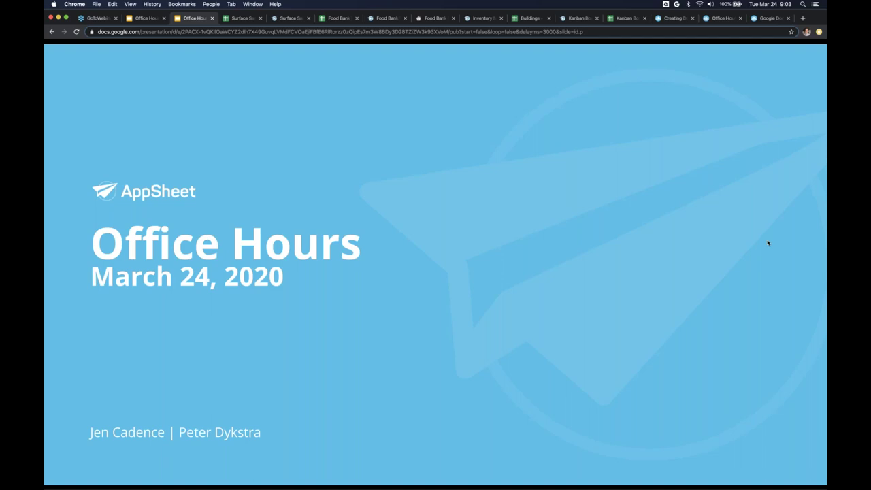
{"action": "left_click", "coordinate": [560, 246]}
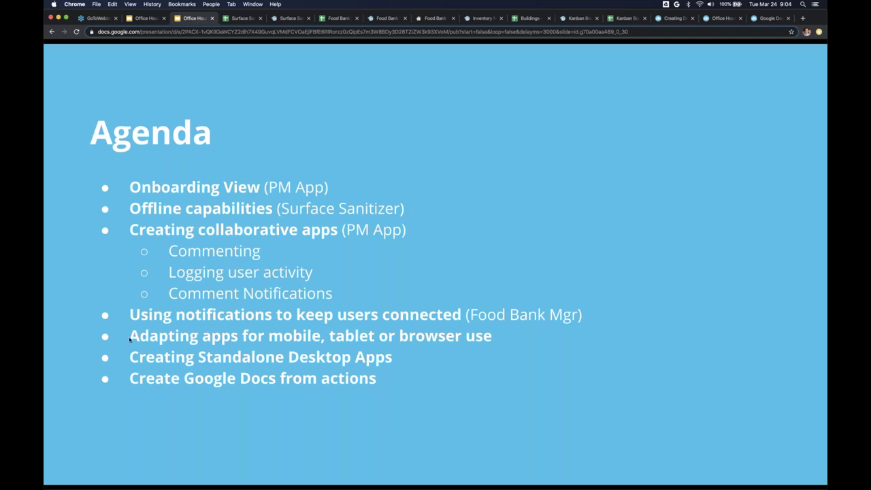
- Advance from the Agenda to the next slide, showing two dog photos
{"action": "key", "text": "Right"}
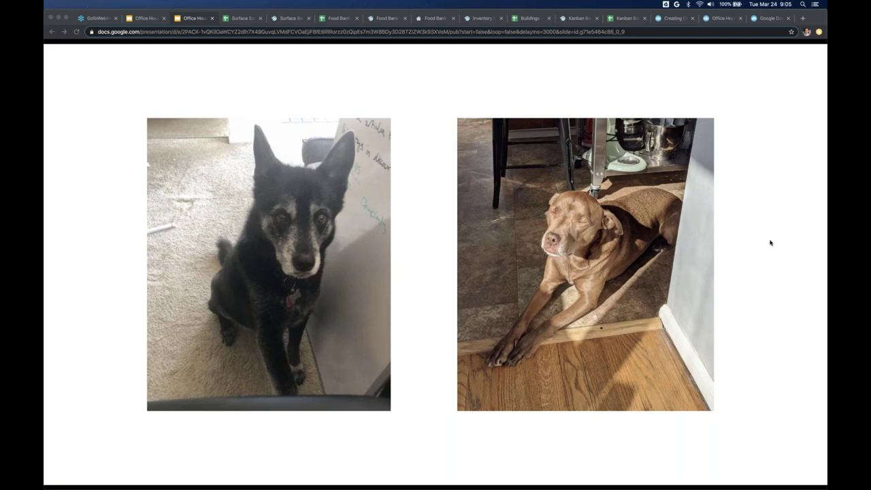
- Return the presentation to the Agenda slide listing Onboarding View through Google Docs topics
{"action": "left_click", "coordinate": [496, 142]}
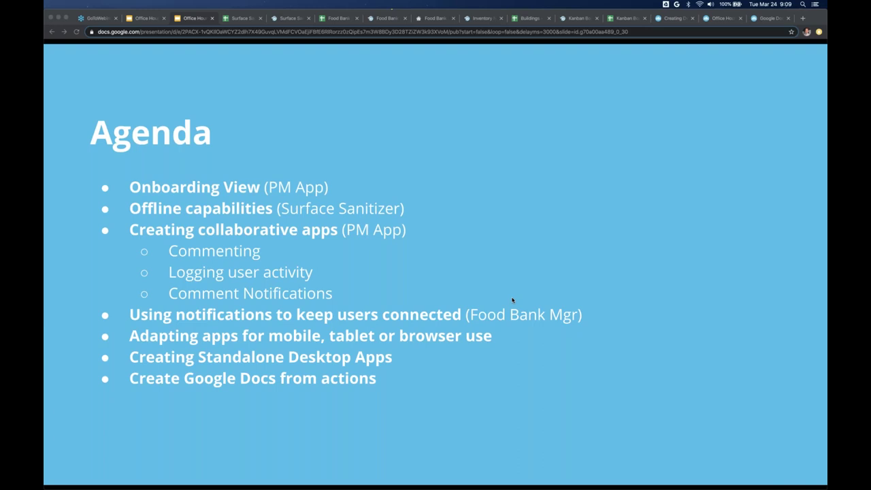
{"action": "left_click", "coordinate": [720, 19]}
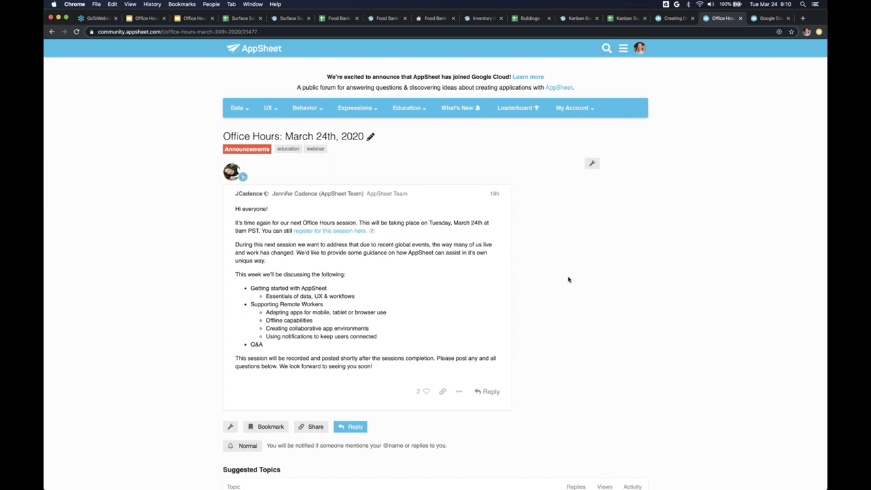
{"action": "key", "text": "super+3"}
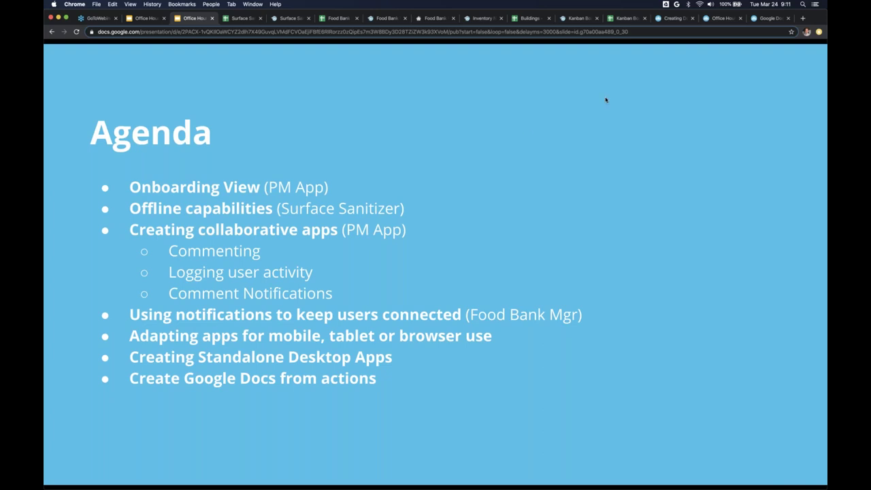
- Show the Kanban Board app's Projects, People and Onboarding tables in the editor
{"action": "left_click", "coordinate": [577, 19]}
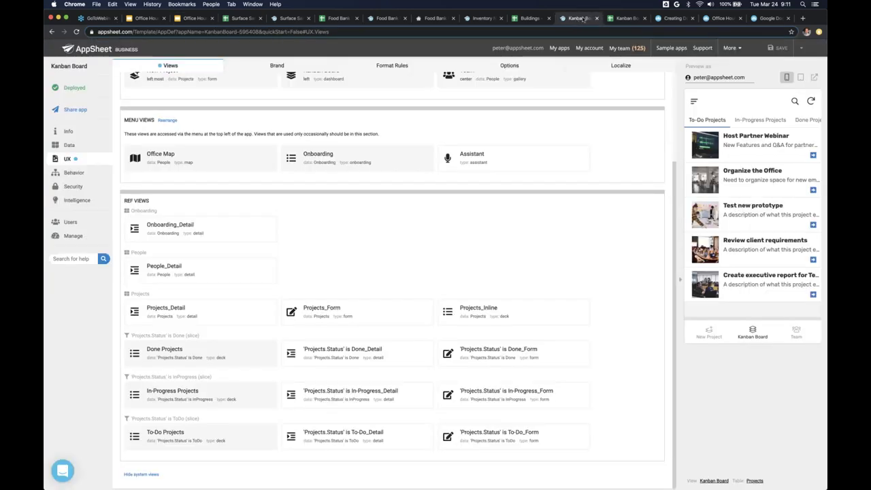
{"action": "scroll", "coordinate": [514, 164], "scroll_direction": "up", "scroll_amount": 3}
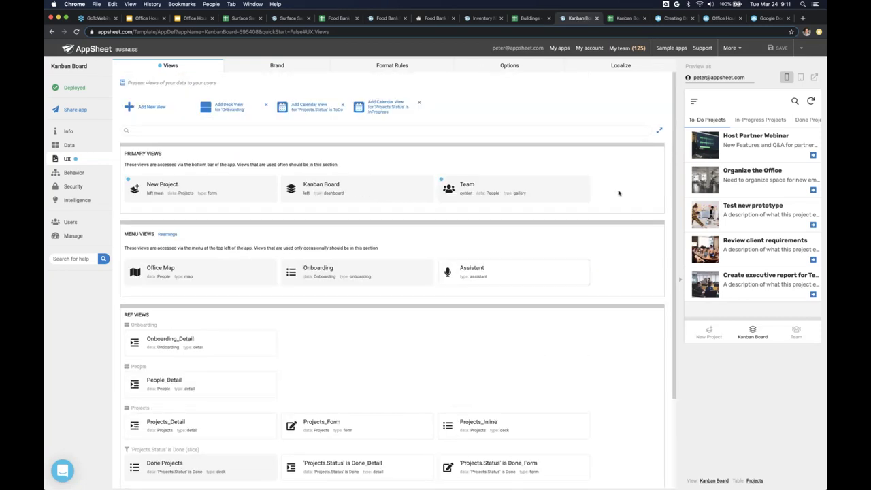
{"action": "left_click", "coordinate": [94, 147]}
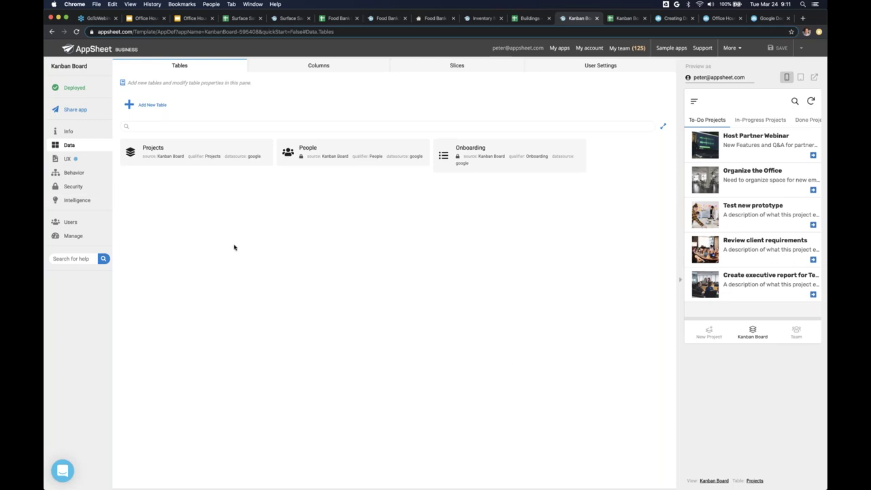
- Zoom the browser to 110% and return to the Kanban Board's UX views list
{"action": "key", "text": "super+equal"}
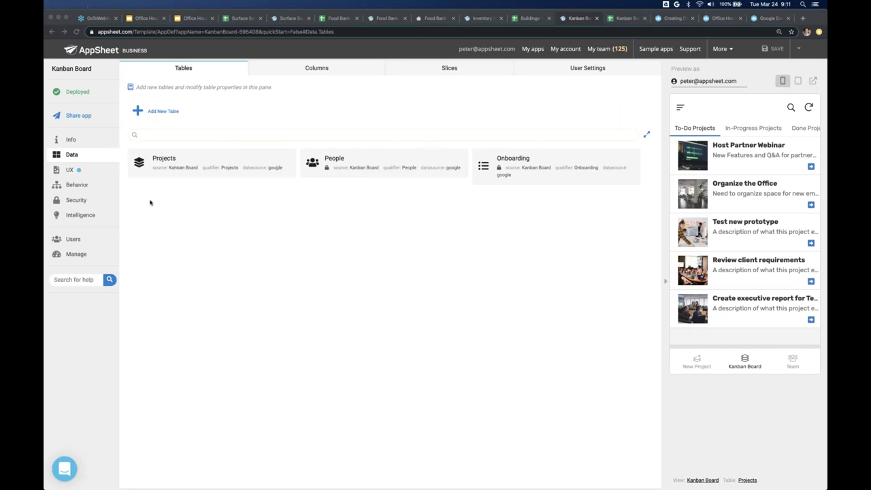
{"action": "left_click", "coordinate": [86, 172]}
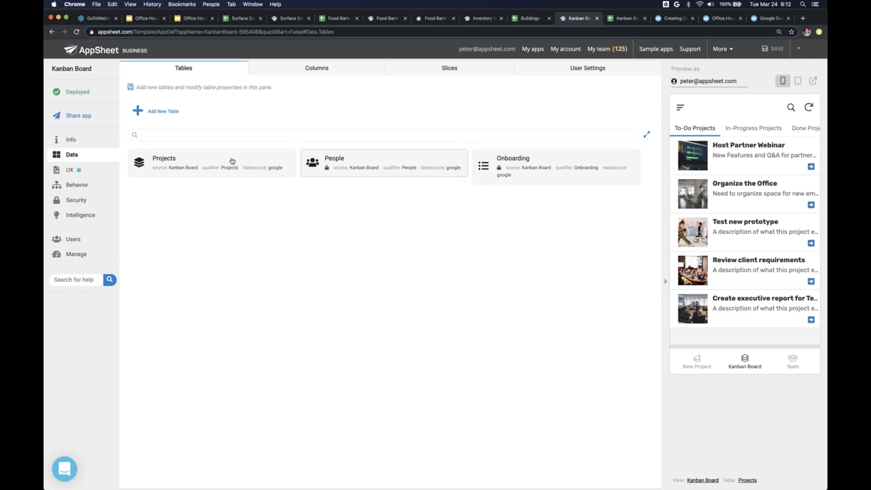
{"action": "left_click", "coordinate": [97, 170]}
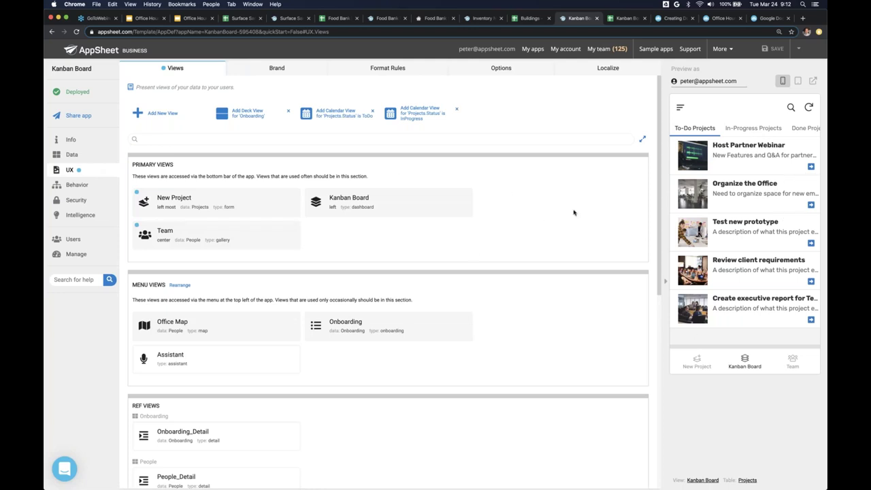
- Expand the Team primary view to see its People gallery settings with small images
{"action": "left_click", "coordinate": [259, 237]}
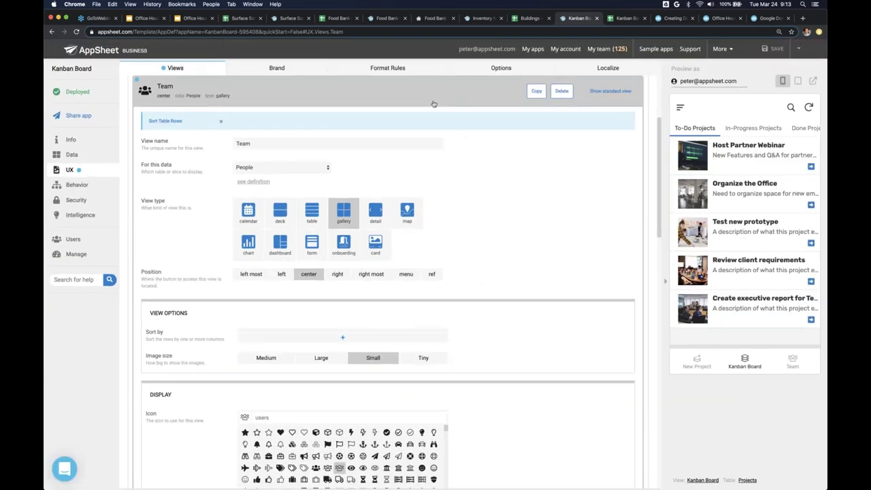
- Collapse the Team view settings so Office Map, Onboarding and Assistant menu views show
{"action": "left_click", "coordinate": [434, 103]}
{"action": "scroll", "coordinate": [440, 167], "scroll_direction": "up", "scroll_amount": 3}
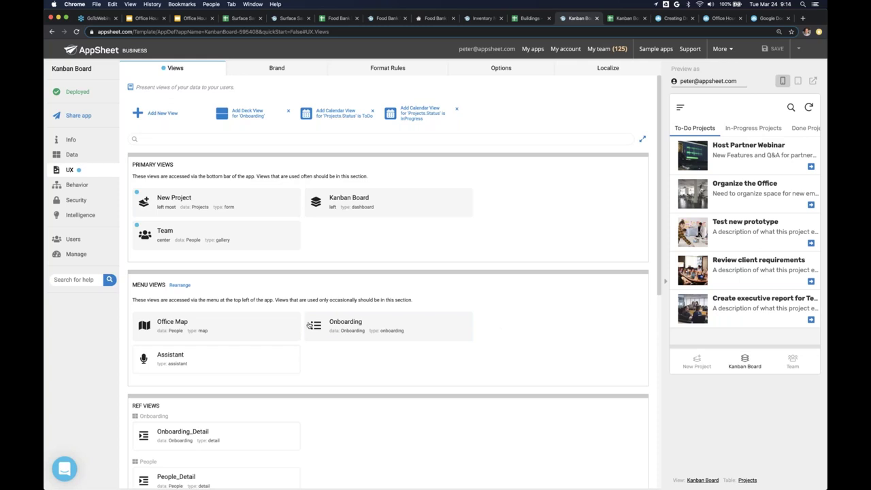
- Expand the Onboarding menu view to show its onboarding-type settings for Onboarding data
{"action": "left_click", "coordinate": [387, 328]}
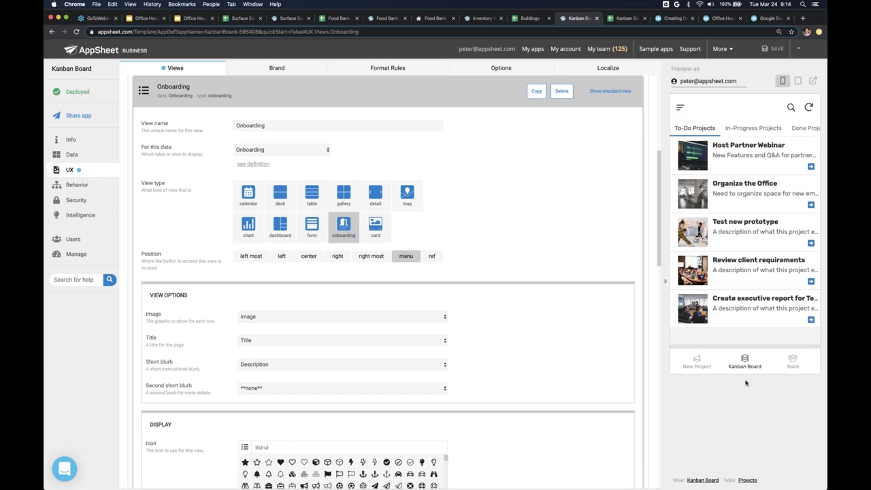
- Launch the Onboarding screen from the preview app's navigation menu
{"action": "left_click", "coordinate": [680, 107]}
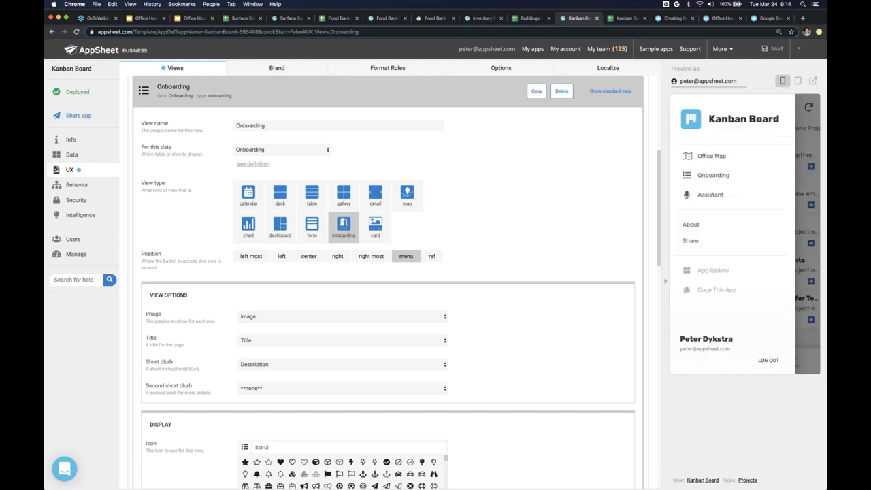
{"action": "left_click", "coordinate": [706, 177]}
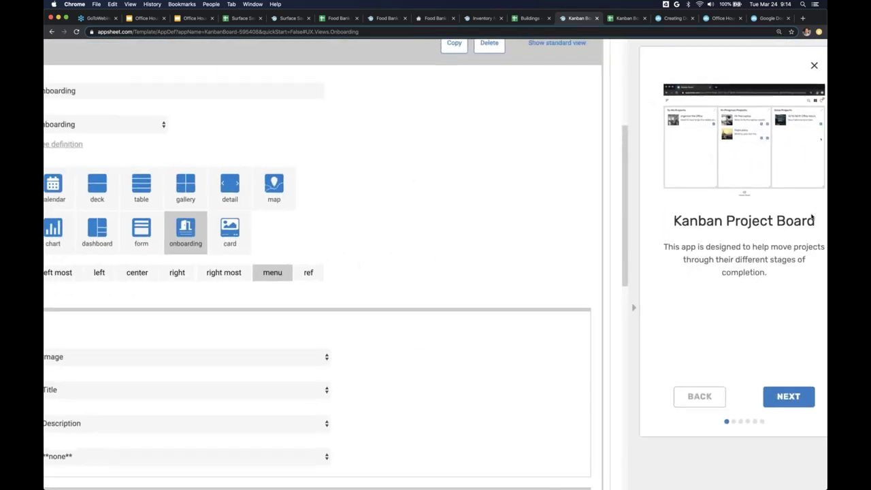
{"action": "scroll", "coordinate": [811, 216], "scroll_direction": "right", "scroll_amount": 2}
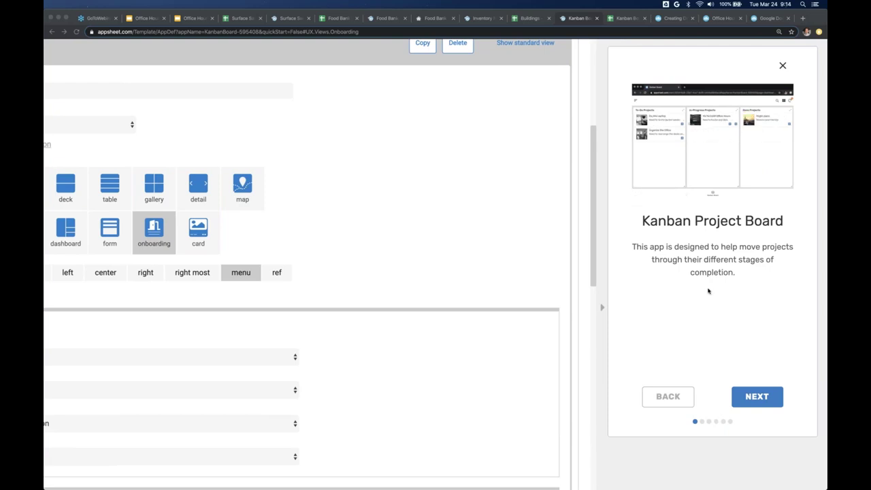
{"action": "left_click", "coordinate": [761, 401]}
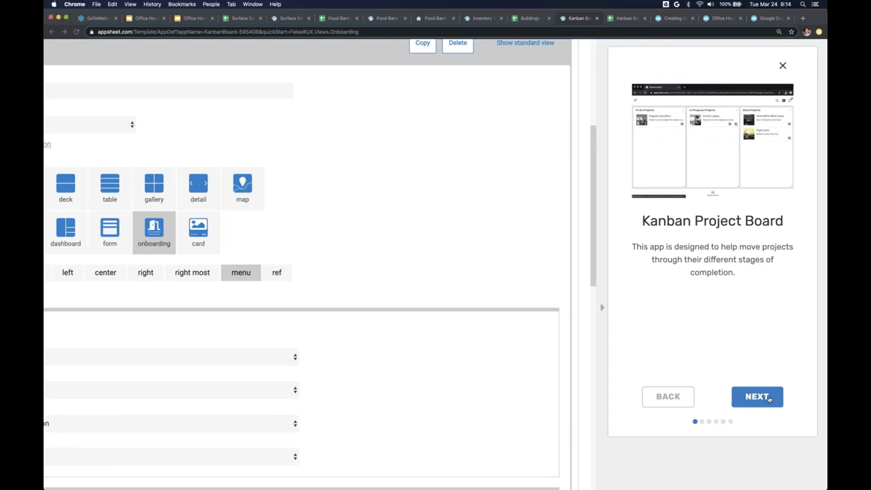
- Step through the Slices, Views, Dashboard, Actions and Questions? slides, then finish
{"action": "left_click", "coordinate": [768, 399]}
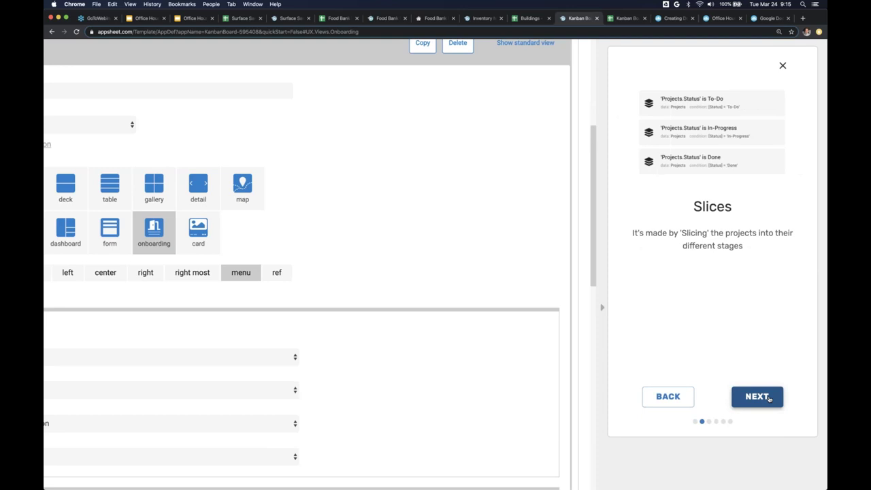
{"action": "left_click", "coordinate": [770, 400]}
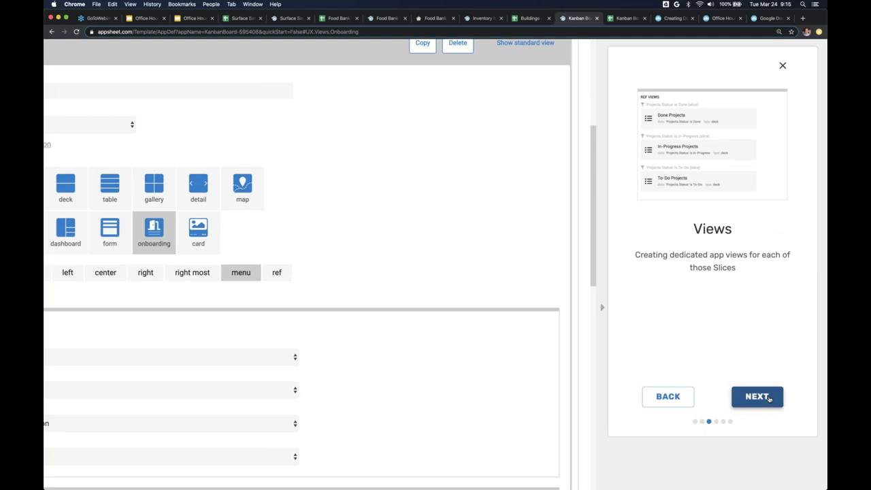
{"action": "left_click", "coordinate": [770, 399]}
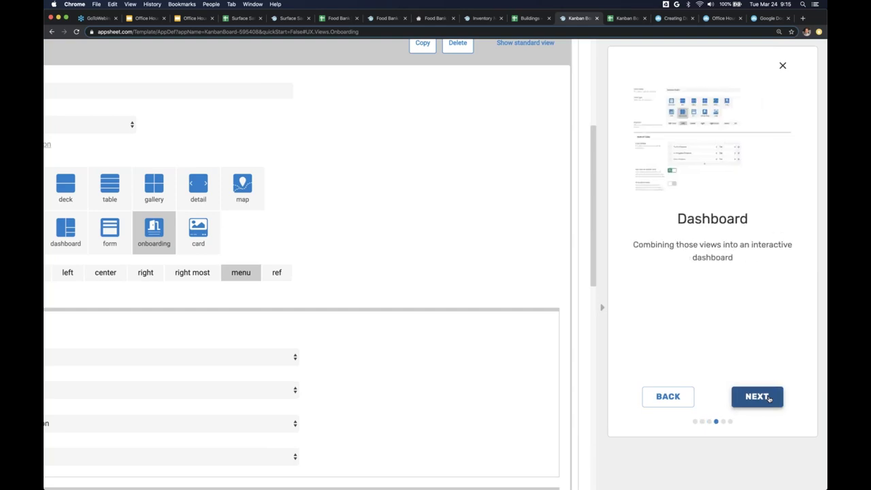
{"action": "left_click", "coordinate": [769, 399]}
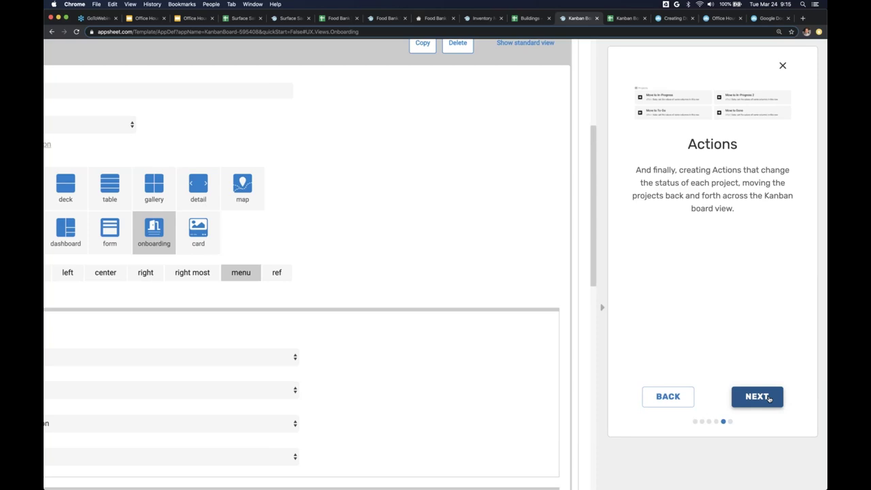
{"action": "left_click", "coordinate": [769, 400]}
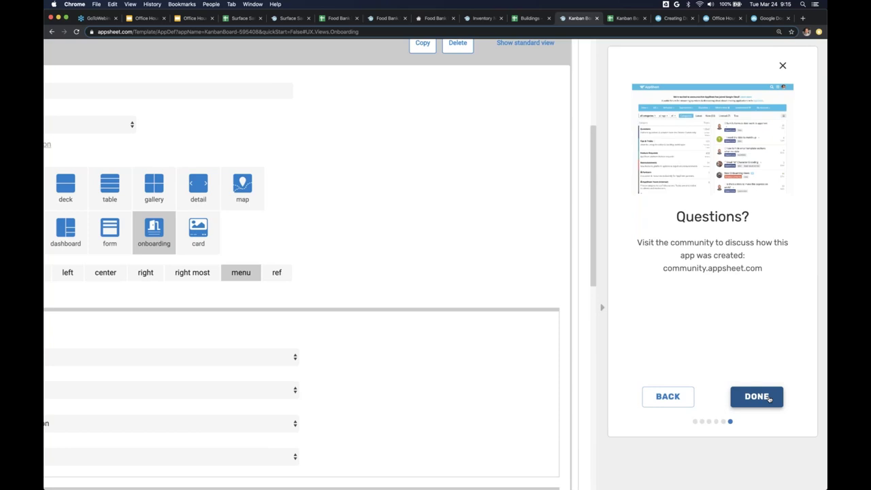
{"action": "left_click", "coordinate": [770, 400]}
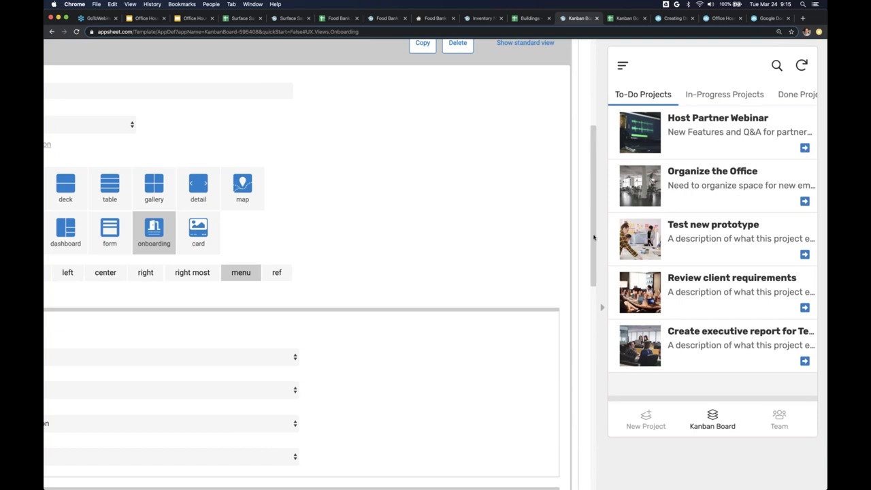
- Reset the browser zoom to normal size so the whole Onboarding view editor shows
{"action": "key", "text": "super+0"}
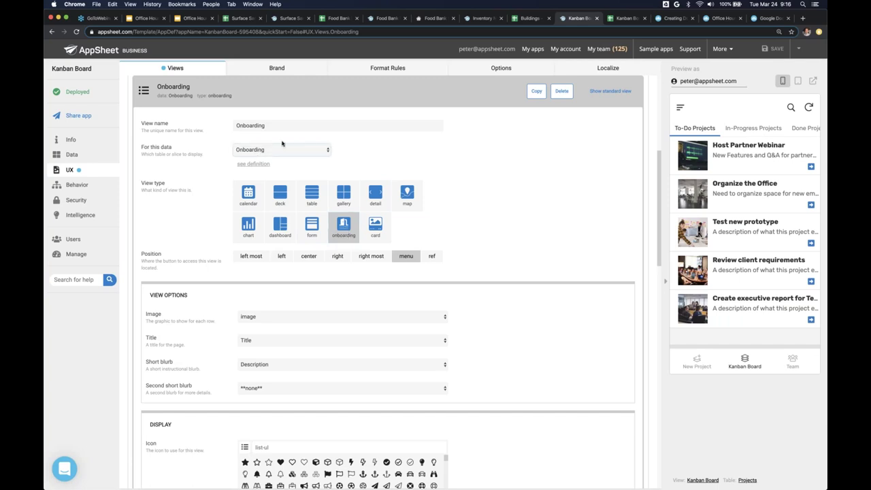
- In the Kanban Board spreadsheet, look through the Projects, People and Onboarding sheets
{"action": "left_click", "coordinate": [624, 19]}
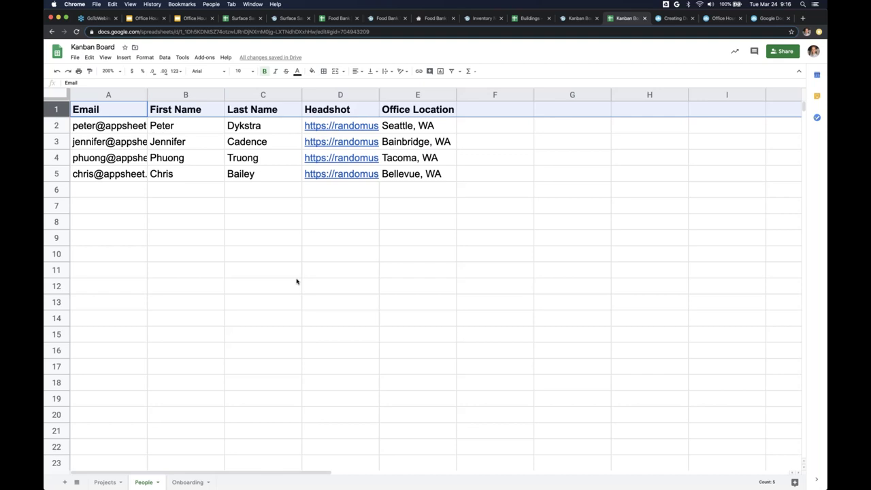
{"action": "left_click", "coordinate": [106, 482]}
{"action": "left_click", "coordinate": [140, 481]}
{"action": "left_click", "coordinate": [191, 481]}
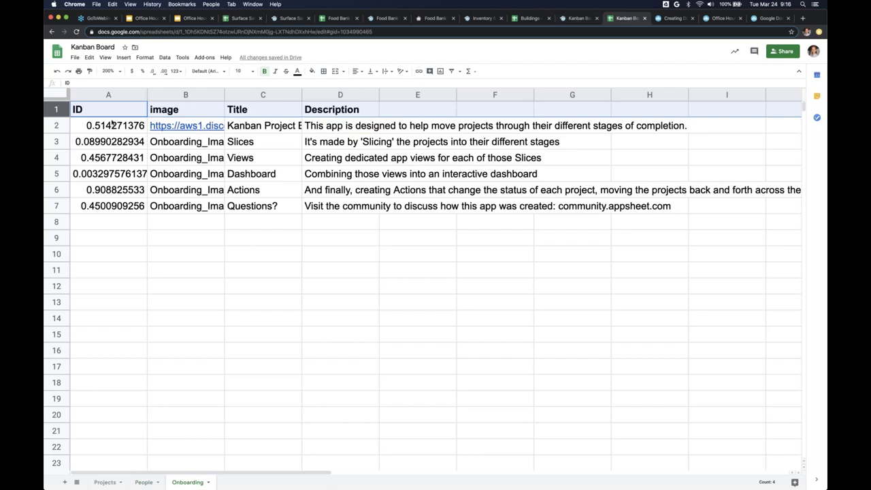
- Review the Onboarding sheet's data rows and its image, Title and Description columns
{"action": "left_click_drag", "start_coordinate": [112, 125], "coordinate": [383, 197]}
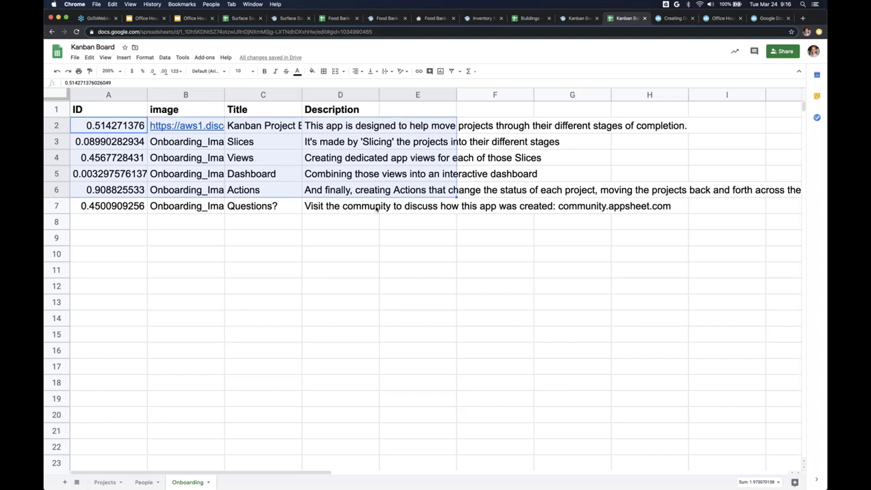
{"action": "left_click", "coordinate": [340, 205]}
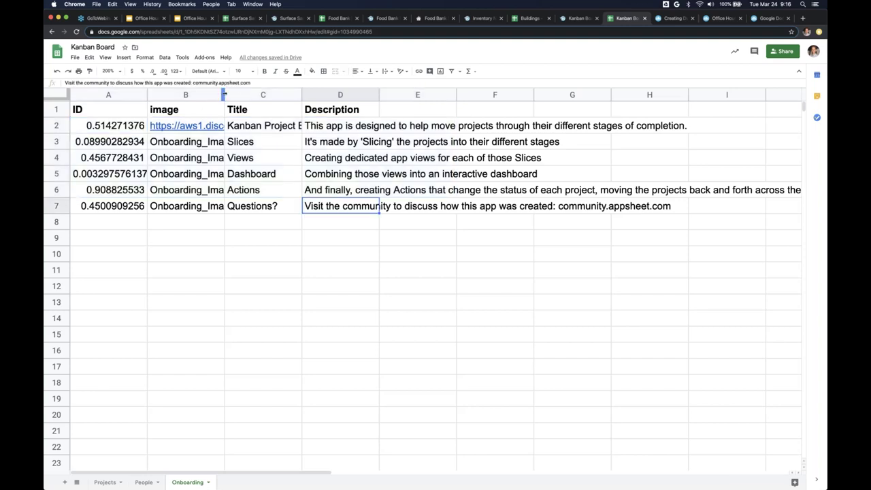
{"action": "left_click", "coordinate": [213, 109]}
{"action": "left_click", "coordinate": [250, 112]}
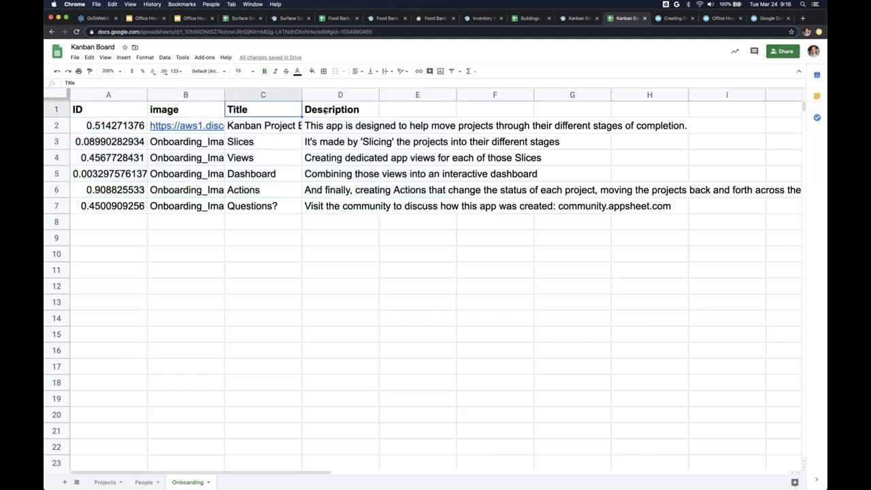
{"action": "left_click", "coordinate": [324, 111]}
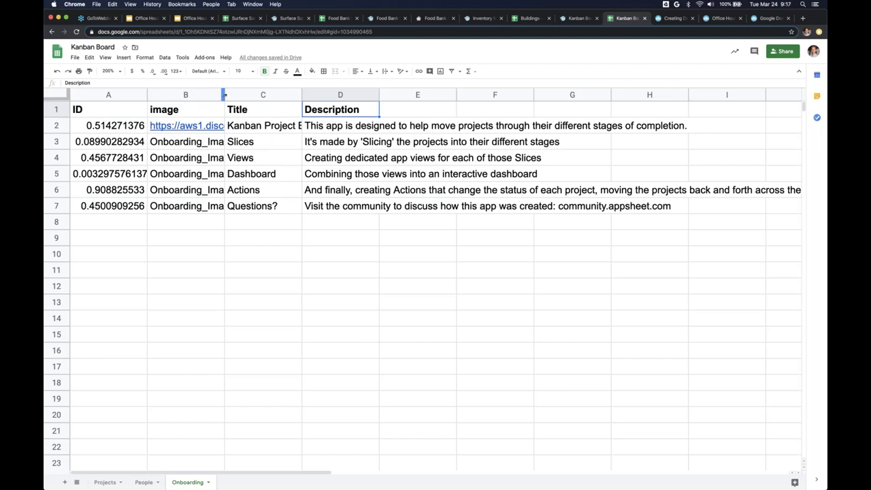
- Resize column B to fit the full image file paths, then return to AppSheet
{"action": "left_click_drag", "start_coordinate": [224, 94], "coordinate": [650, 94]}
{"action": "left_click", "coordinate": [608, 126]}
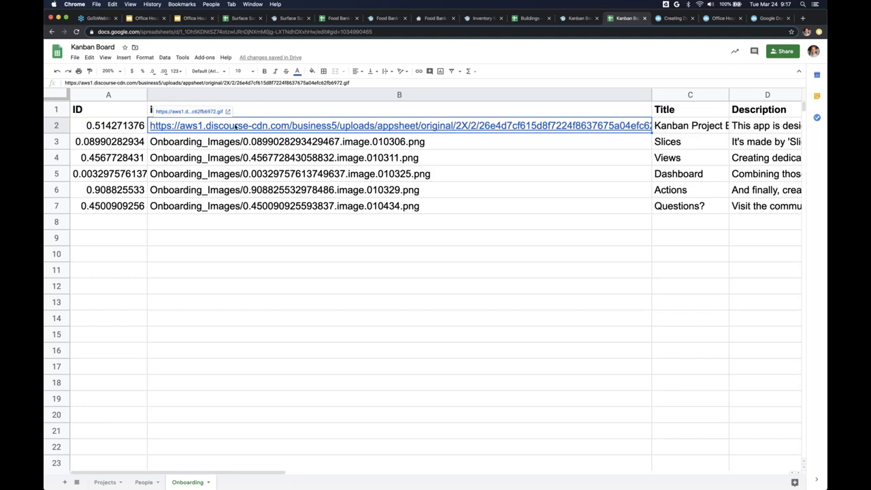
{"action": "left_click_drag", "start_coordinate": [650, 94], "coordinate": [443, 94]}
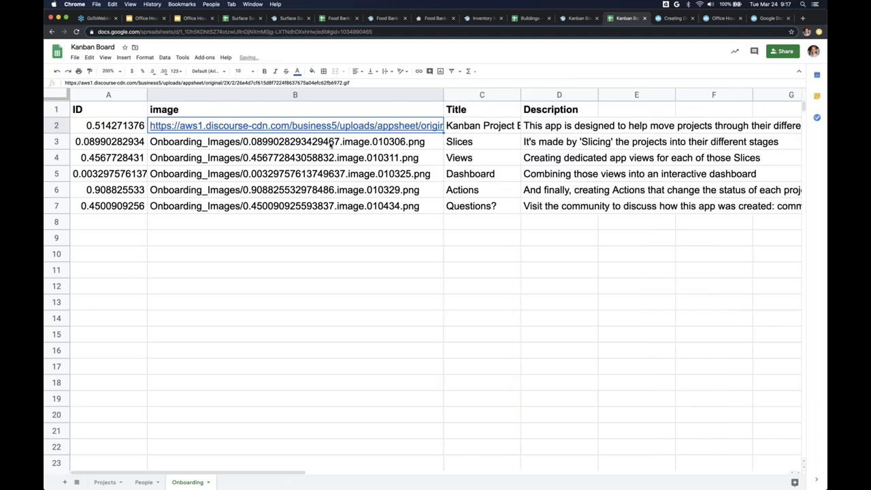
{"action": "left_click", "coordinate": [333, 158]}
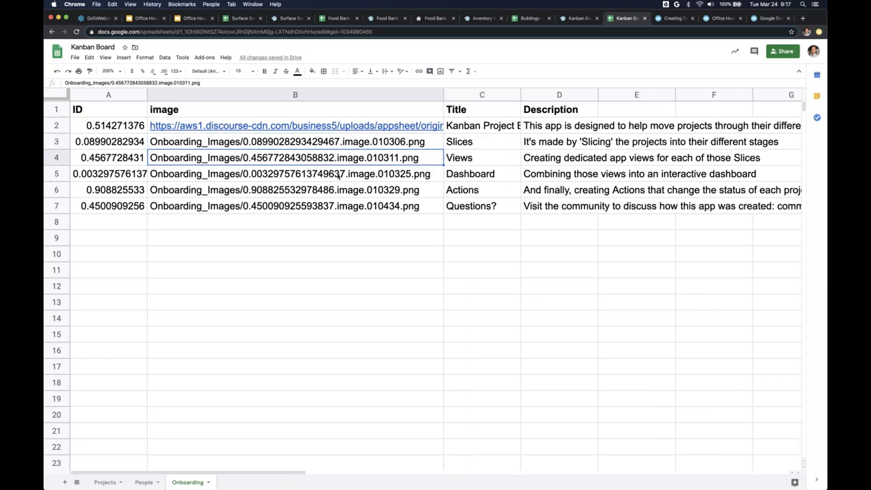
{"action": "left_click", "coordinate": [338, 172]}
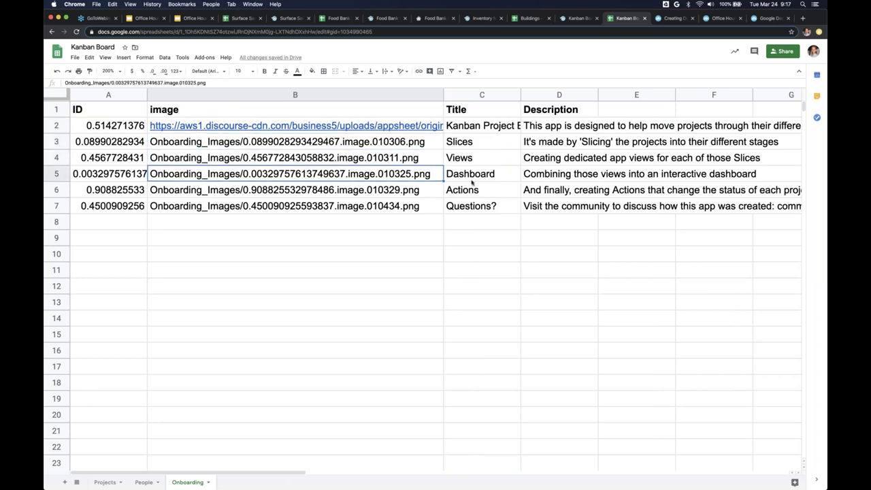
{"action": "left_click", "coordinate": [578, 18]}
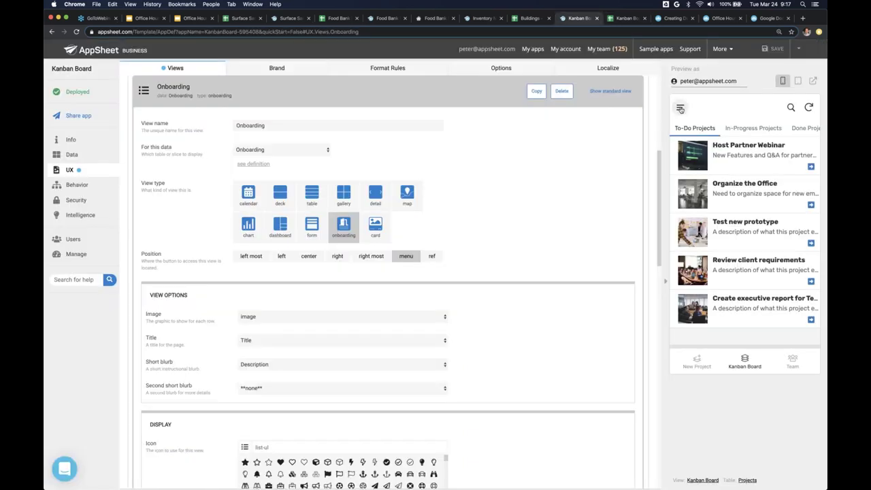
- In the preview, open Onboarding from the navigation menu and step back to the Actions slide
{"action": "left_click", "coordinate": [679, 107]}
{"action": "left_click", "coordinate": [723, 175]}
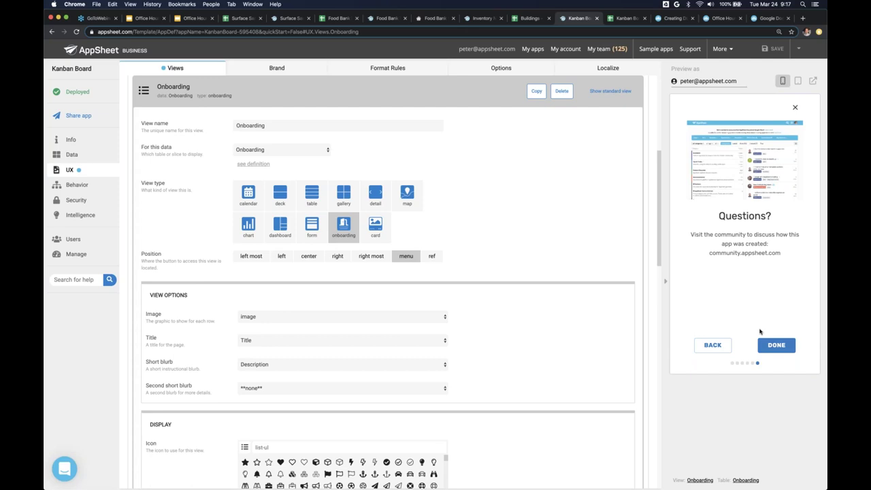
{"action": "left_click", "coordinate": [712, 345]}
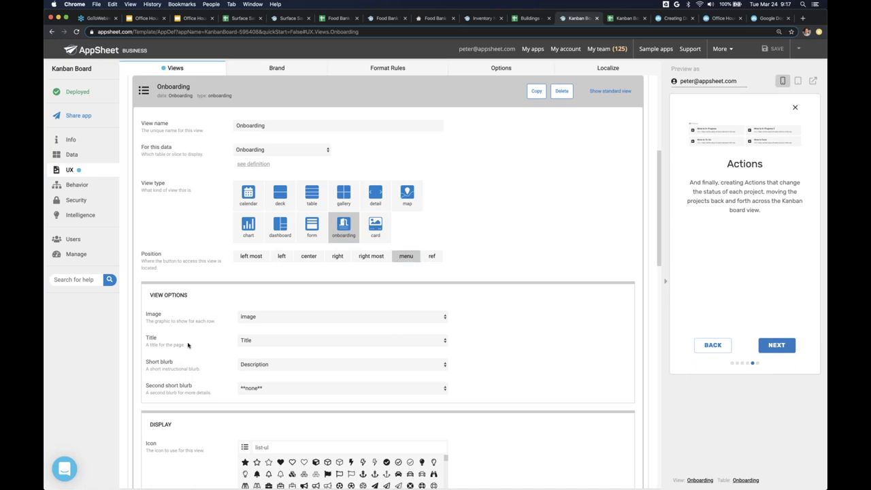
- Keep image, Title and Description as the Onboarding image, title and blurb; second blurb none
{"action": "scroll", "coordinate": [188, 347], "scroll_direction": "down", "scroll_amount": 3}
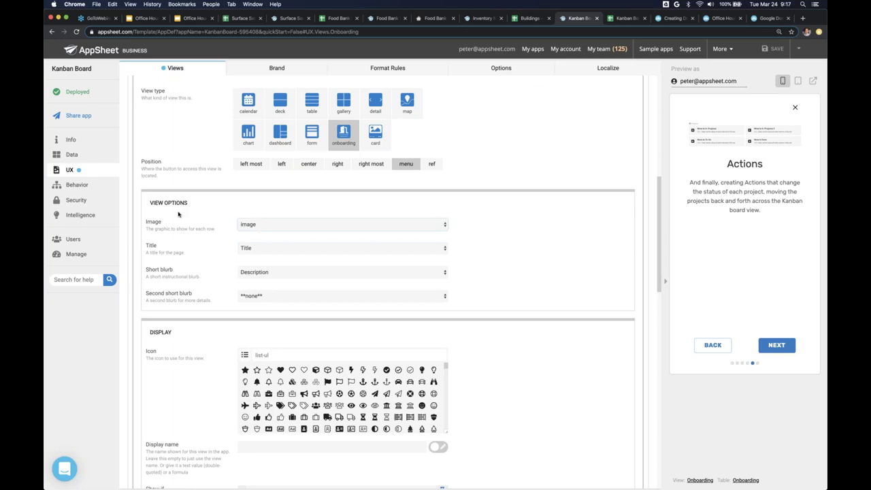
{"action": "left_click", "coordinate": [275, 227]}
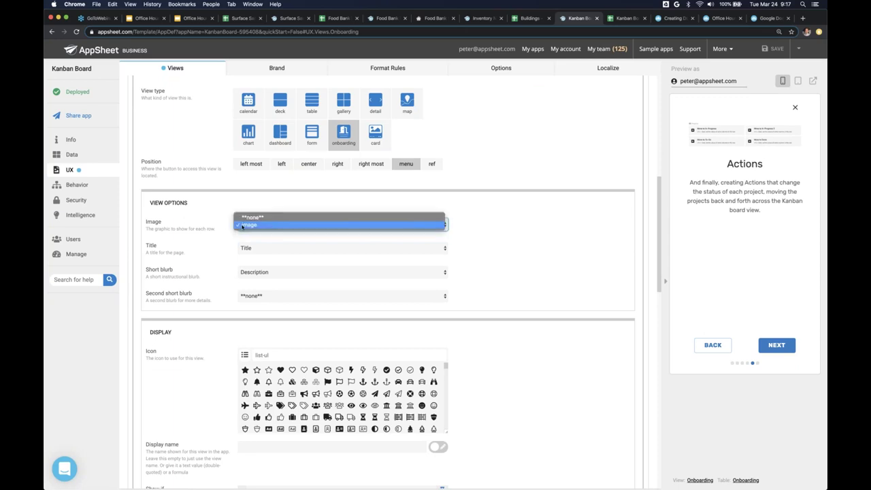
{"action": "left_click", "coordinate": [279, 225]}
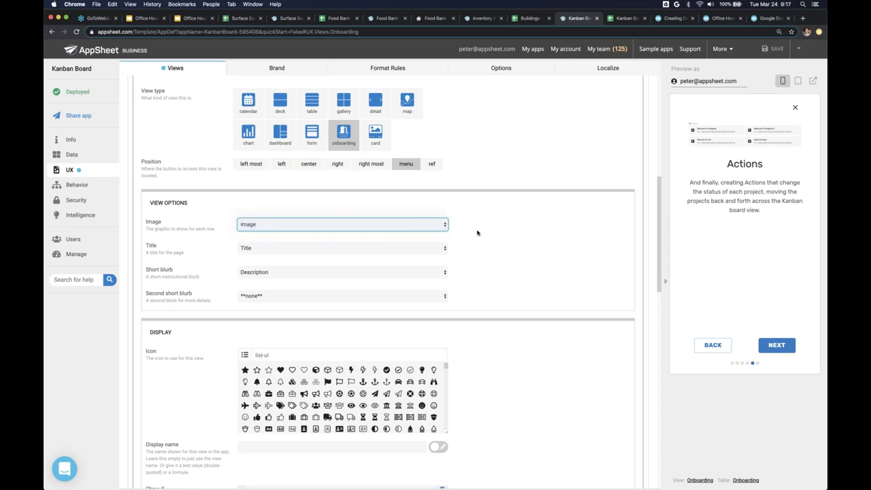
{"action": "left_click", "coordinate": [375, 249]}
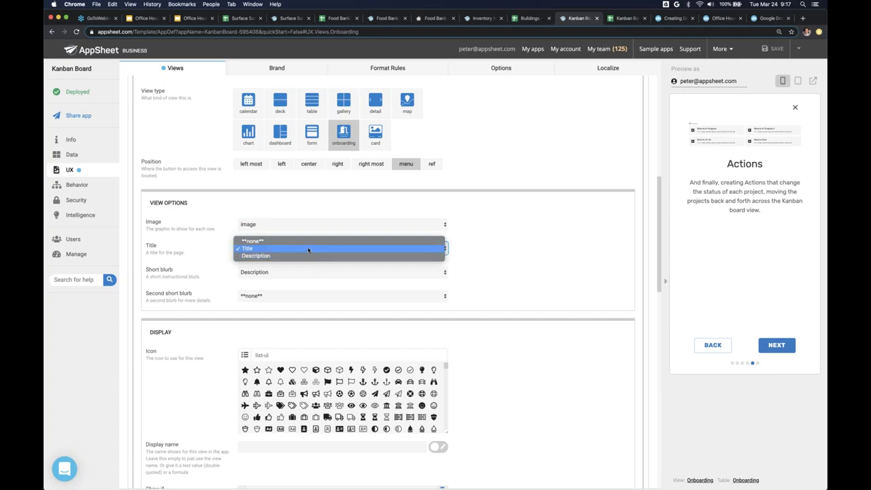
{"action": "left_click", "coordinate": [311, 250]}
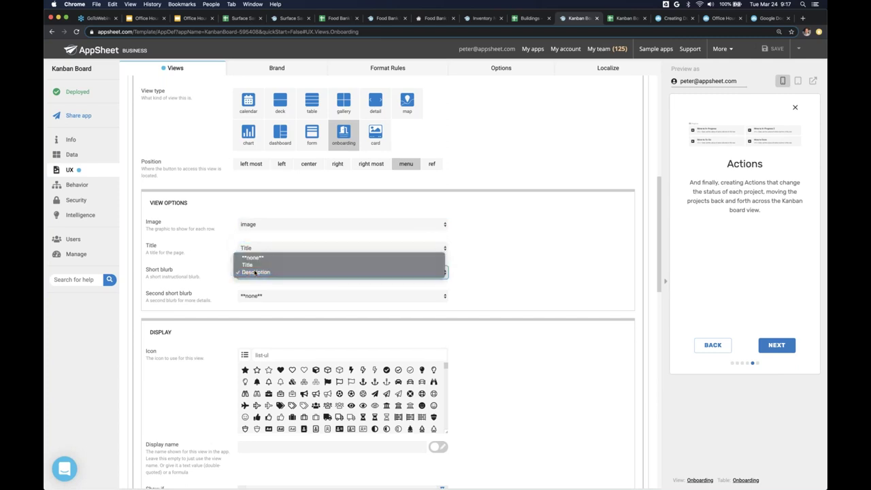
{"action": "left_click", "coordinate": [256, 273]}
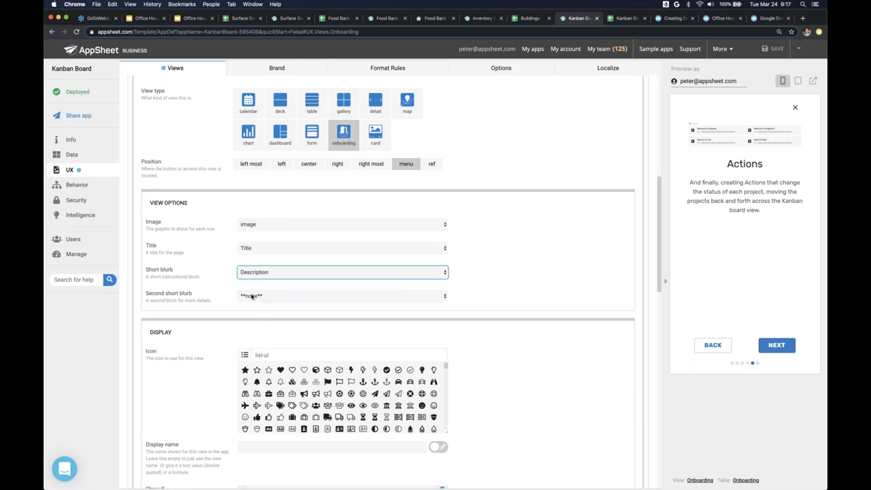
{"action": "left_click", "coordinate": [225, 287]}
{"action": "left_click", "coordinate": [259, 296]}
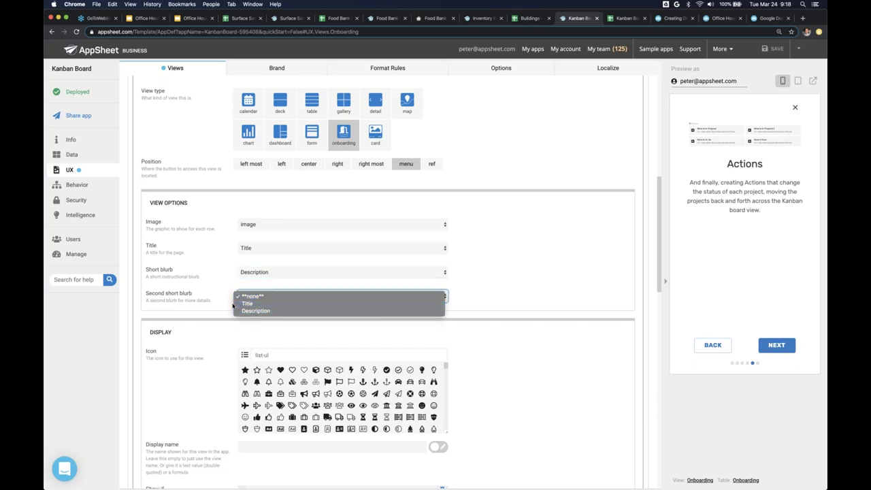
{"action": "left_click", "coordinate": [227, 292]}
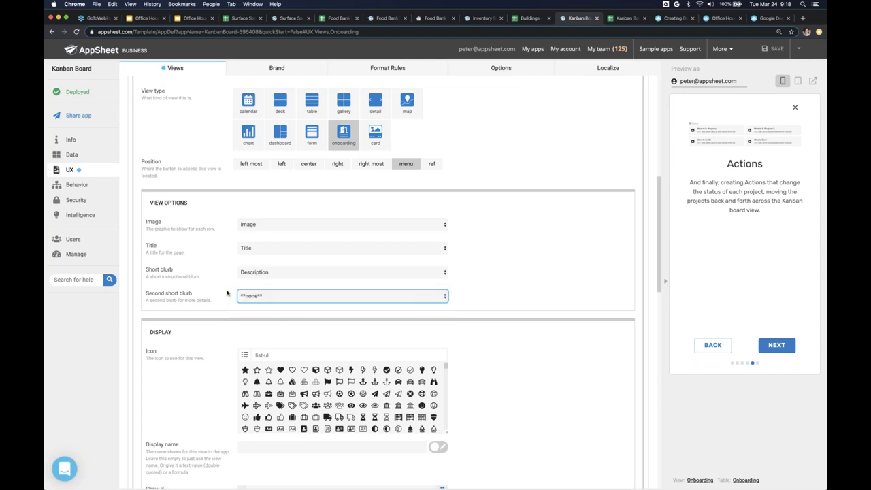
- Collapse the Onboarding view settings, close the preview's tutorial, and go to the Agenda slides
{"action": "scroll", "coordinate": [500, 341], "scroll_direction": "down", "scroll_amount": 1}
{"action": "scroll", "coordinate": [500, 341], "scroll_direction": "down", "scroll_amount": 5}
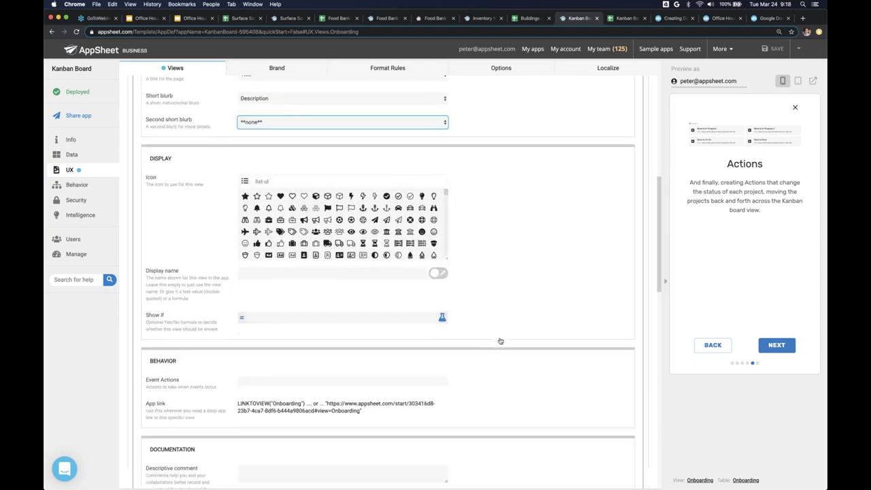
{"action": "scroll", "coordinate": [500, 341], "scroll_direction": "up", "scroll_amount": 7}
{"action": "scroll", "coordinate": [500, 341], "scroll_direction": "up", "scroll_amount": 3}
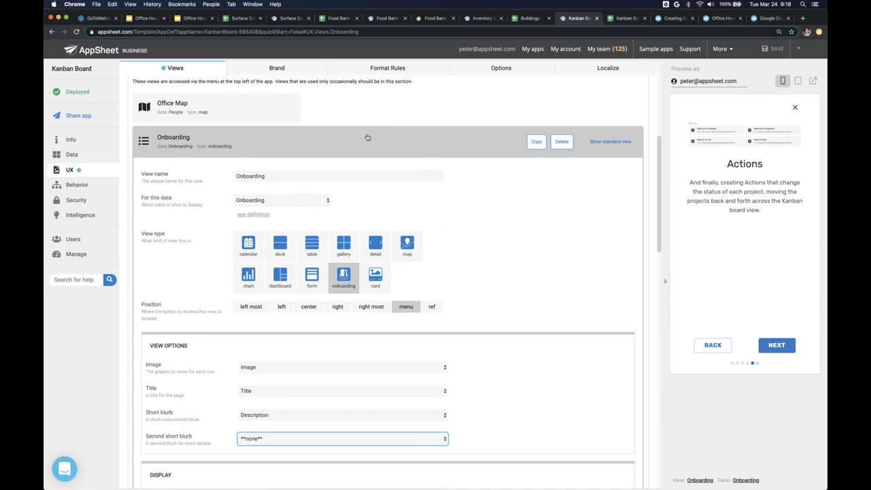
{"action": "left_click", "coordinate": [367, 137]}
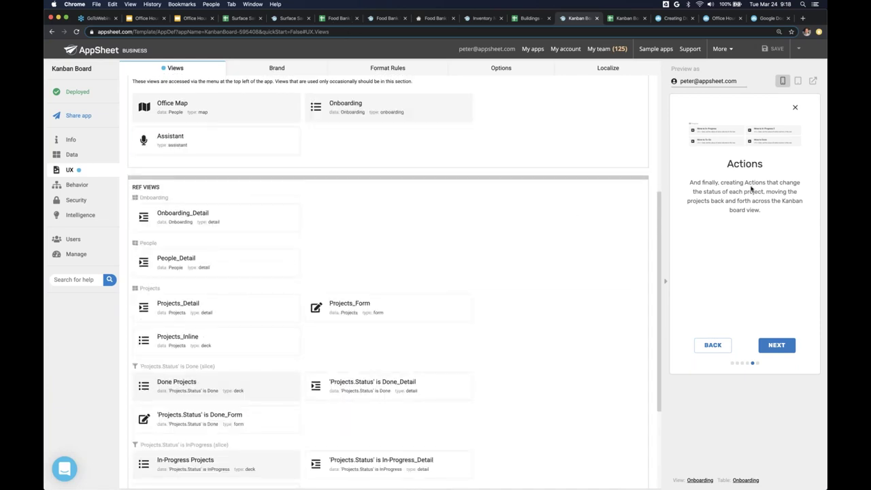
{"action": "left_click", "coordinate": [794, 108]}
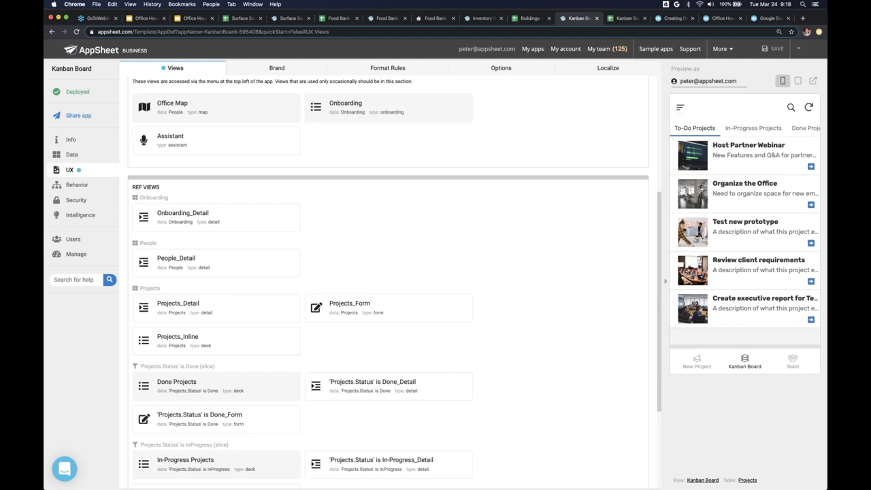
{"action": "left_click", "coordinate": [191, 18]}
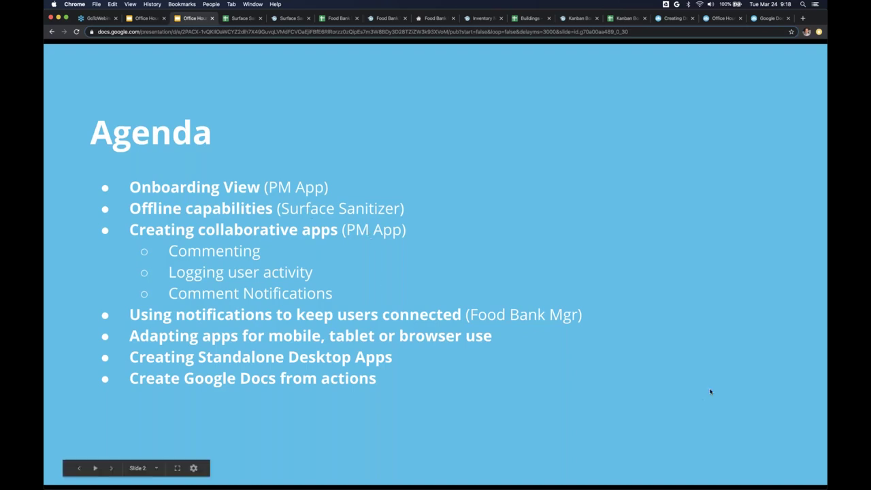
- Leave the Agenda slide deck via Mission Control and return to the Surface Sanitizer editor
{"action": "key", "text": "ctrl+Up"}
{"action": "left_click", "coordinate": [688, 168]}
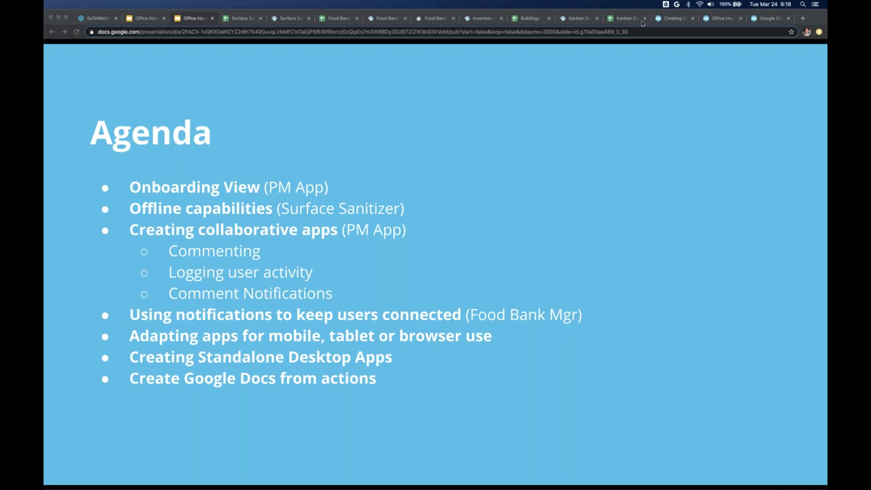
{"action": "left_click", "coordinate": [289, 21]}
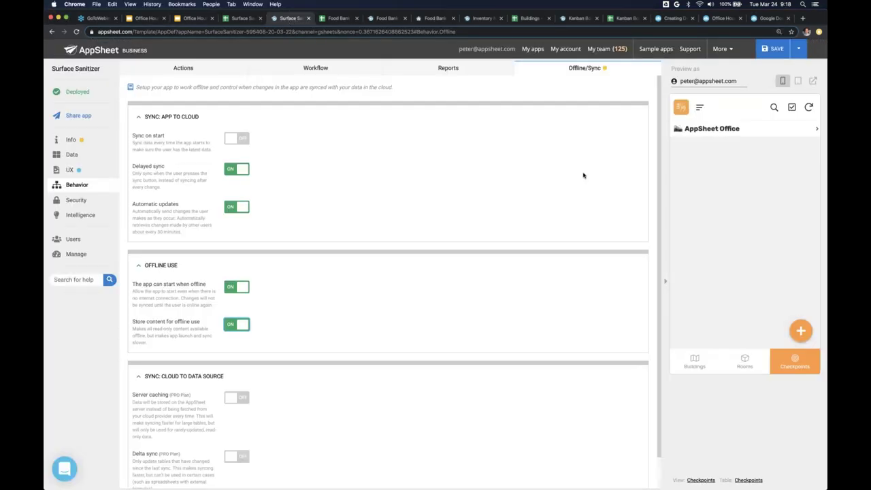
- Show the Checkpoints, Rooms and Buildings data tables and the preview's Rooms list
{"action": "left_click", "coordinate": [92, 159]}
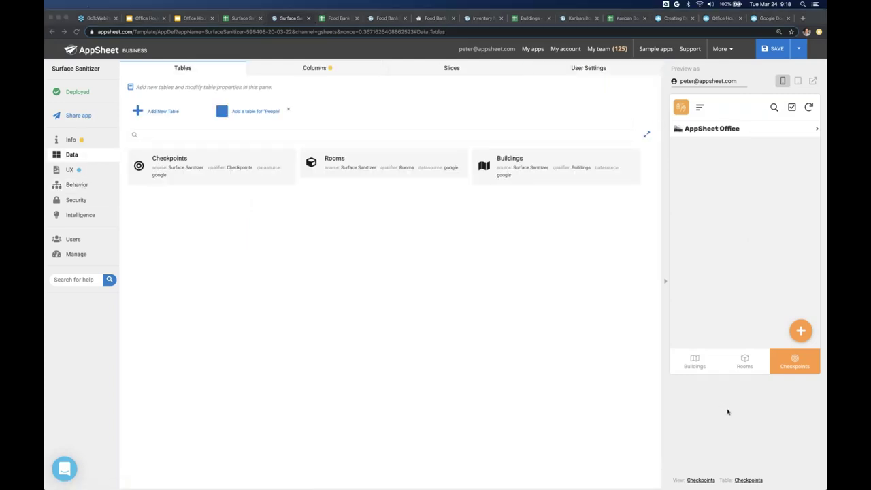
{"action": "left_click", "coordinate": [745, 365]}
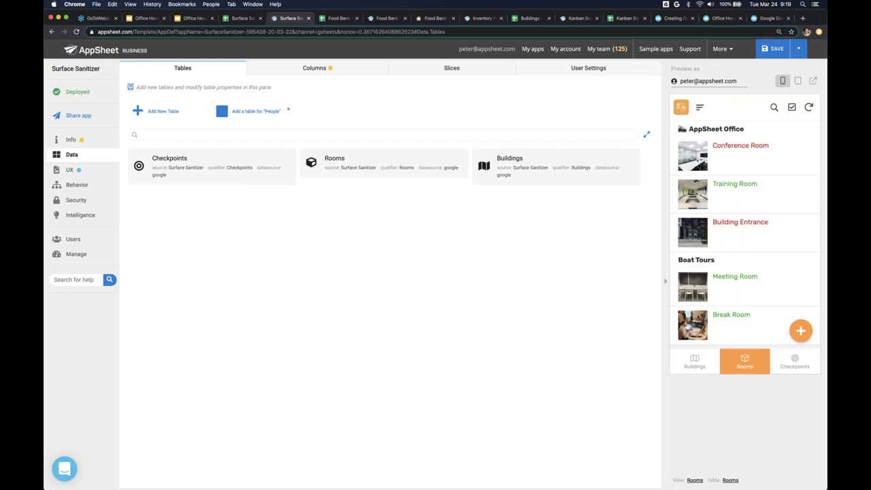
- Open Conference Room's details in the preview, then bring up the UX views list
{"action": "left_click", "coordinate": [728, 162]}
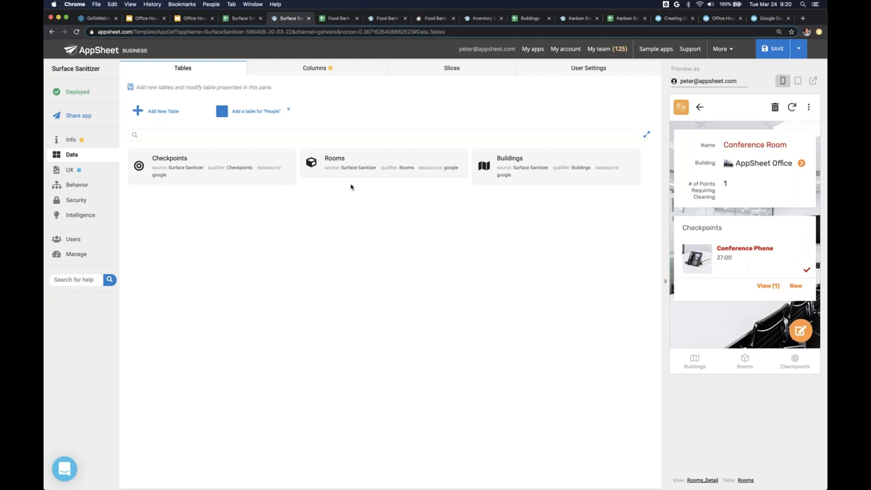
{"action": "left_click", "coordinate": [95, 171]}
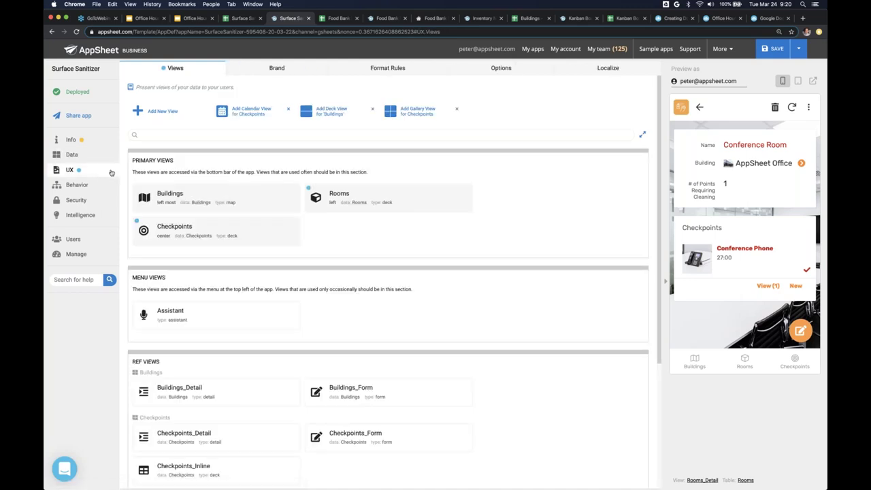
- Show the Buildings map in the preview, expand its view settings, then open the source spreadsheet
{"action": "left_click", "coordinate": [696, 361]}
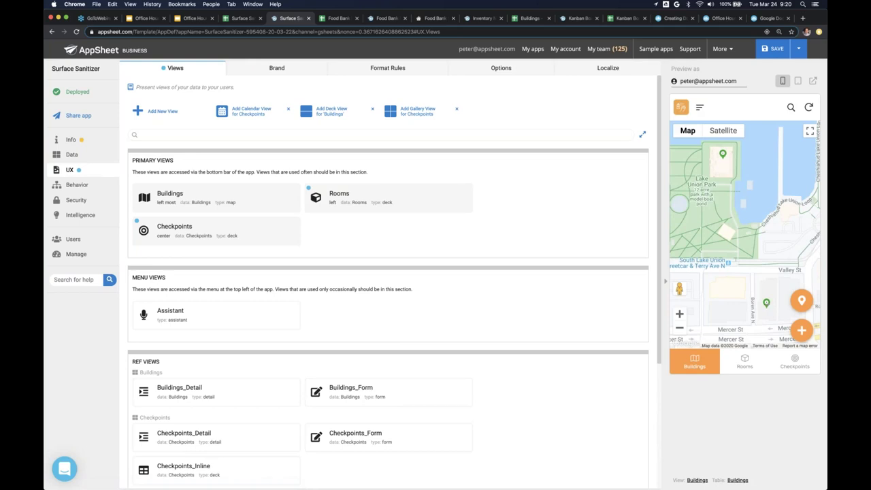
{"action": "left_click", "coordinate": [210, 200]}
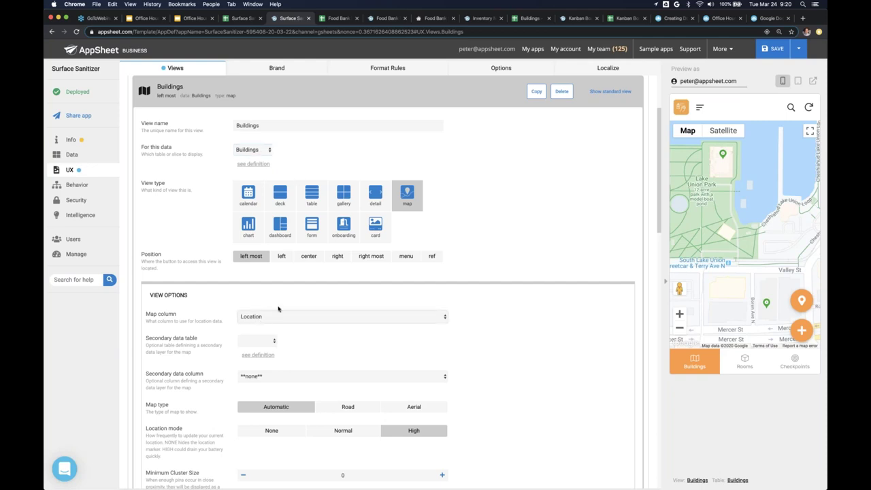
{"action": "left_click", "coordinate": [238, 20]}
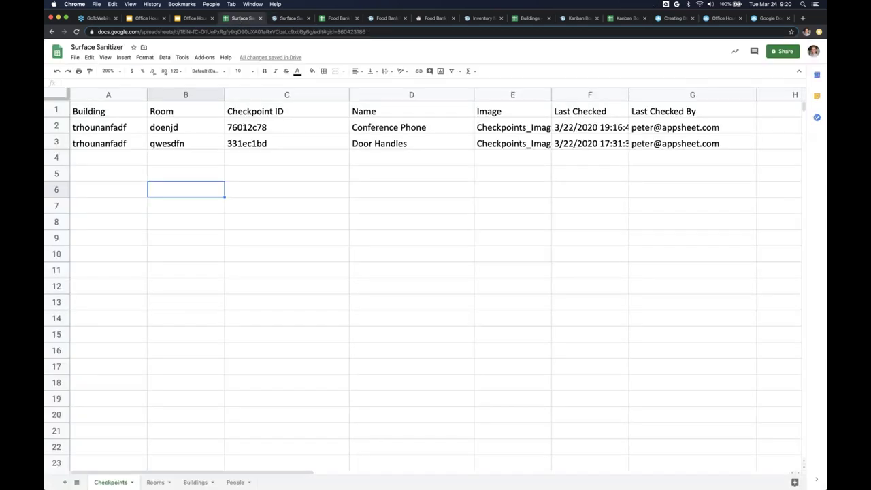
- Check Boat Tours' ID and name on the Buildings sheet, then return to the Buildings view editor
{"action": "left_click", "coordinate": [195, 482]}
{"action": "left_click", "coordinate": [160, 147]}
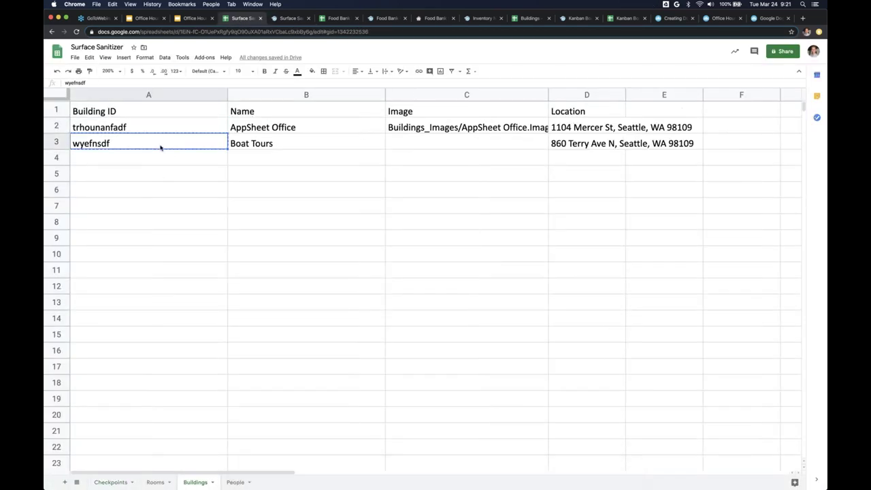
{"action": "left_click", "coordinate": [267, 146]}
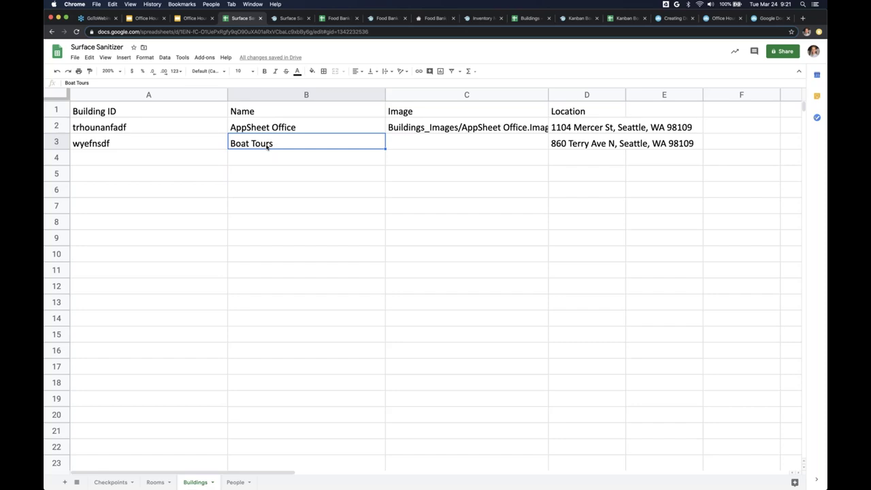
{"action": "key", "text": "ctrl+shift+Tab"}
{"action": "key", "text": "ctrl+Tab"}
{"action": "key", "text": "ctrl+Tab"}
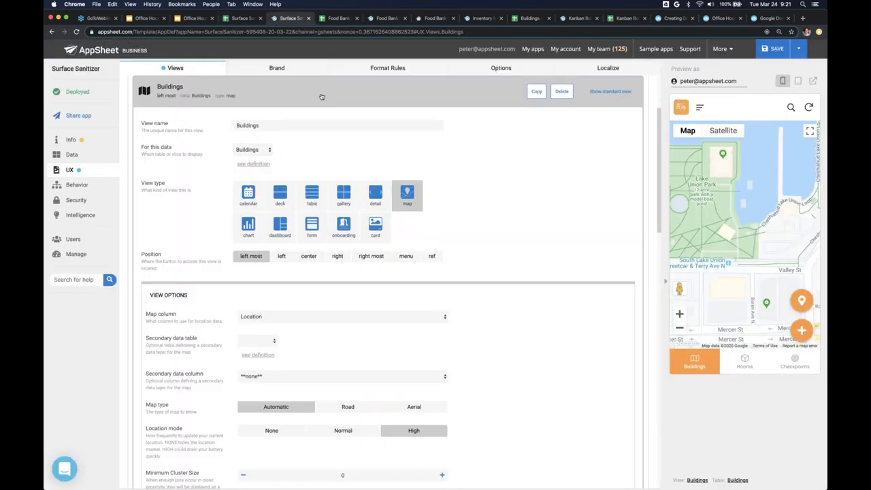
- Review the Rooms and Checkpoints view settings alongside their lists in the preview
{"action": "left_click", "coordinate": [743, 362]}
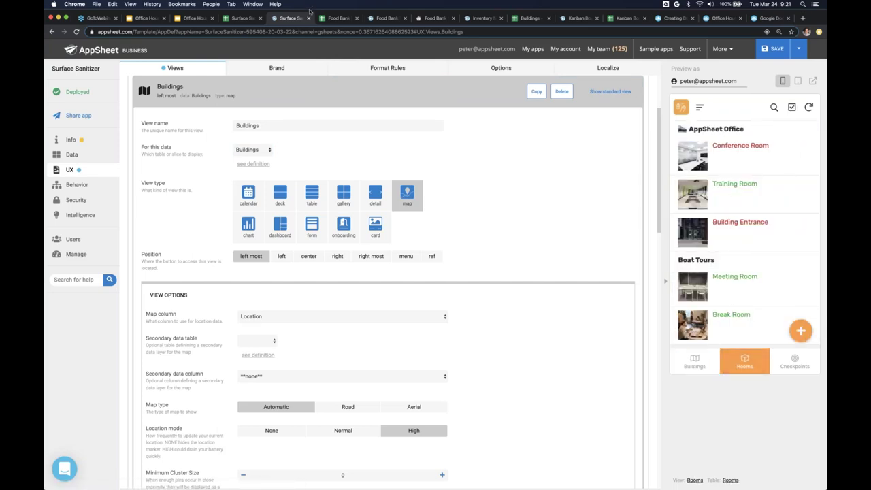
{"action": "left_click", "coordinate": [286, 95]}
{"action": "left_click", "coordinate": [340, 95]}
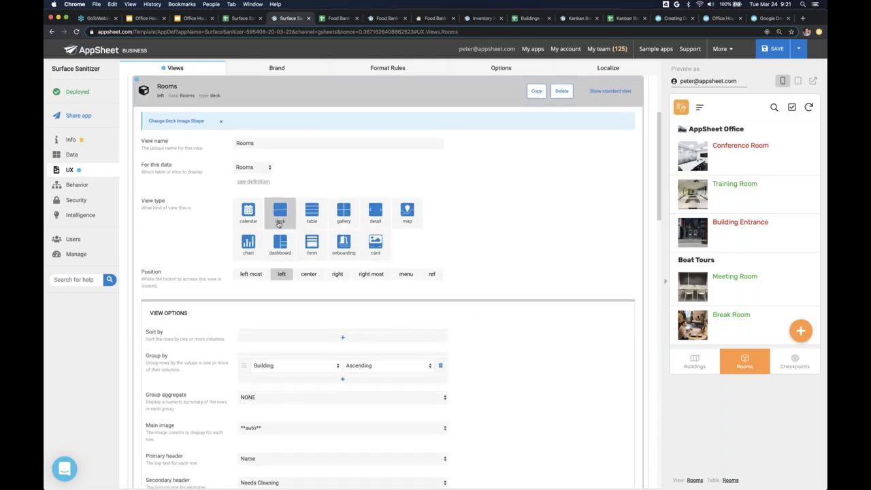
{"action": "left_click", "coordinate": [383, 99]}
{"action": "left_click", "coordinate": [794, 362]}
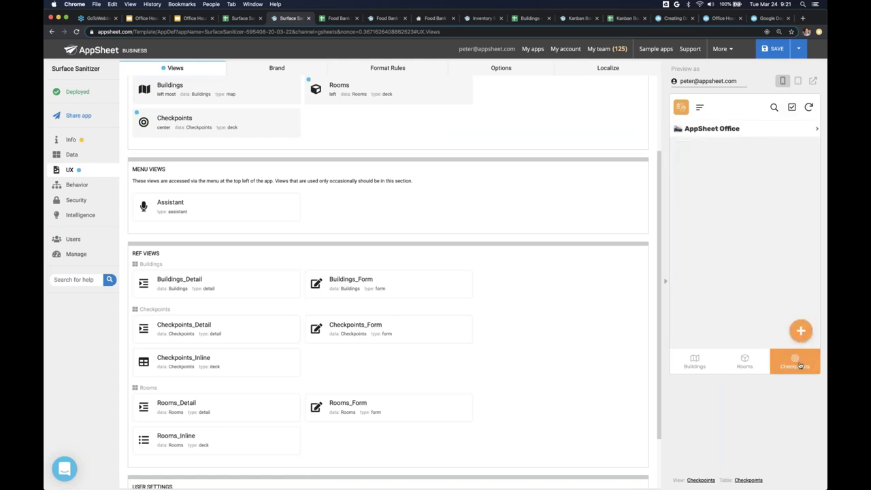
{"action": "left_click", "coordinate": [268, 133]}
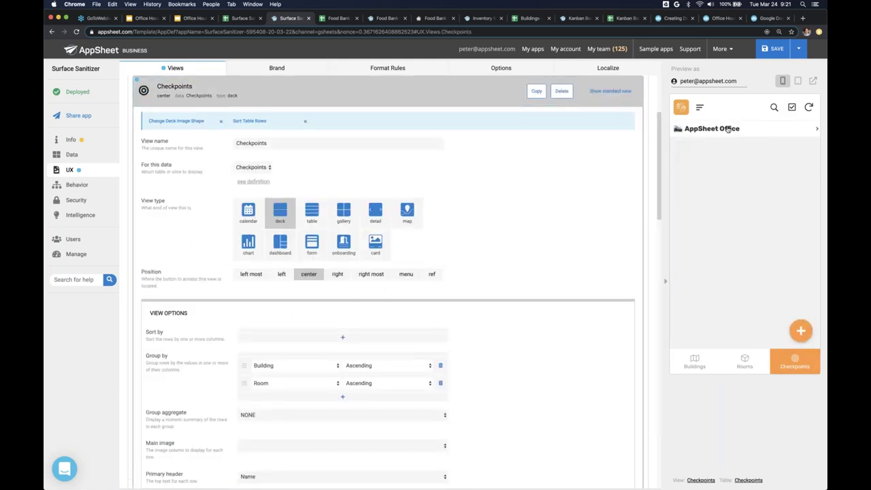
- Mark AppSheet Office's Conference Phone as Cleaned and close the Checkpoints view editor
{"action": "left_click", "coordinate": [728, 129]}
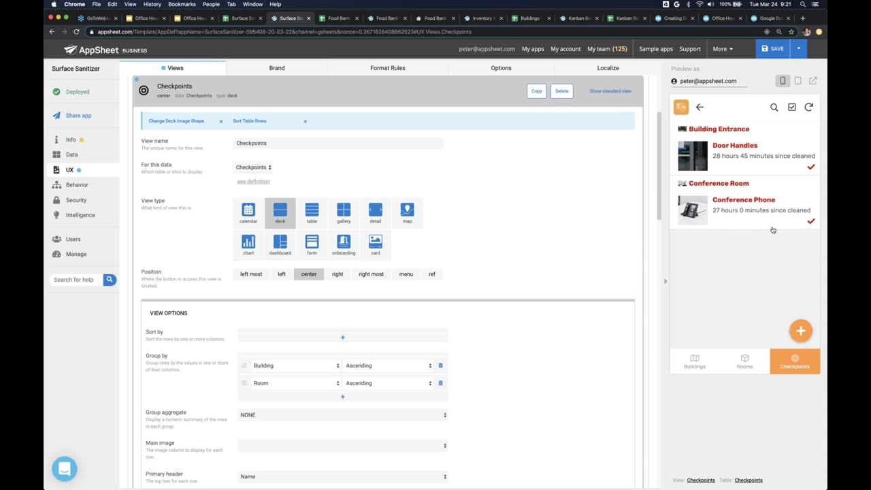
{"action": "left_click", "coordinate": [812, 223]}
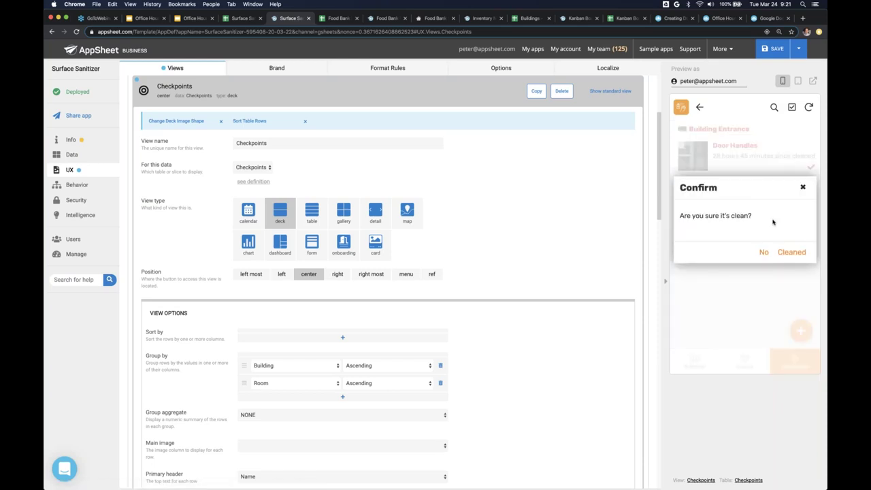
{"action": "left_click", "coordinate": [789, 252]}
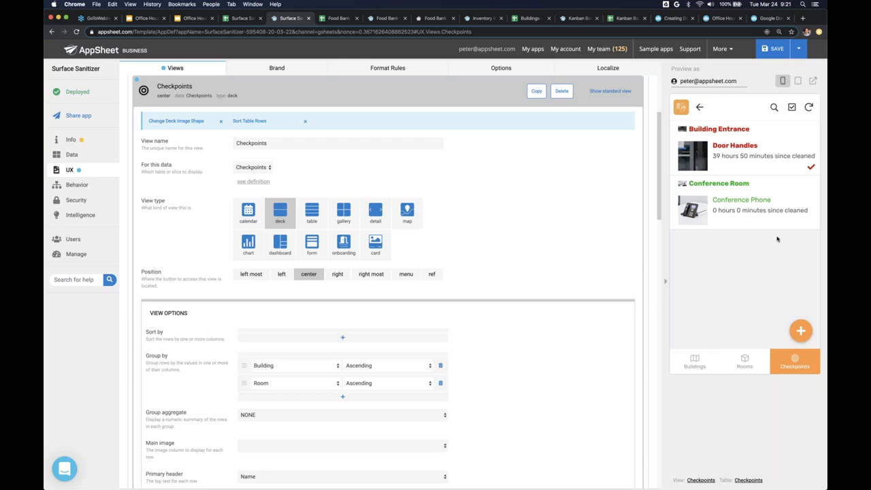
{"action": "left_click", "coordinate": [416, 91]}
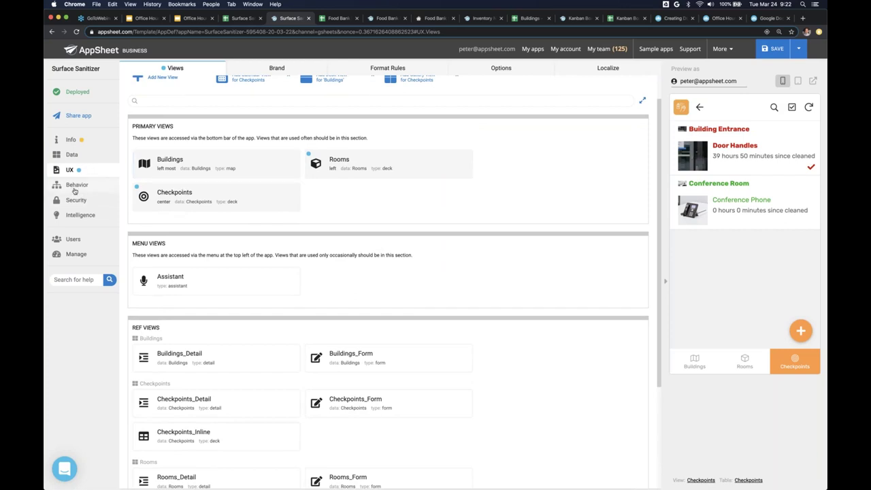
- Show the Behavior Offline/Sync settings, with delayed sync, automatic updates and offline use on
{"action": "left_click", "coordinate": [74, 191]}
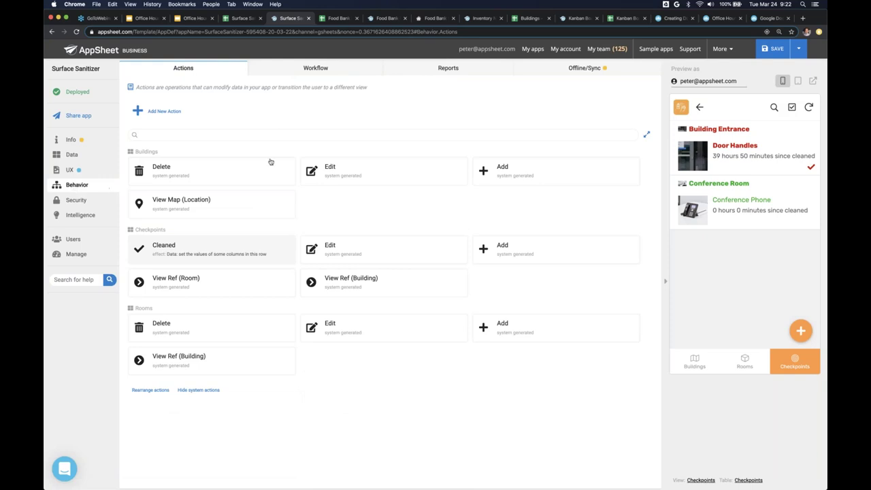
{"action": "left_click", "coordinate": [565, 69]}
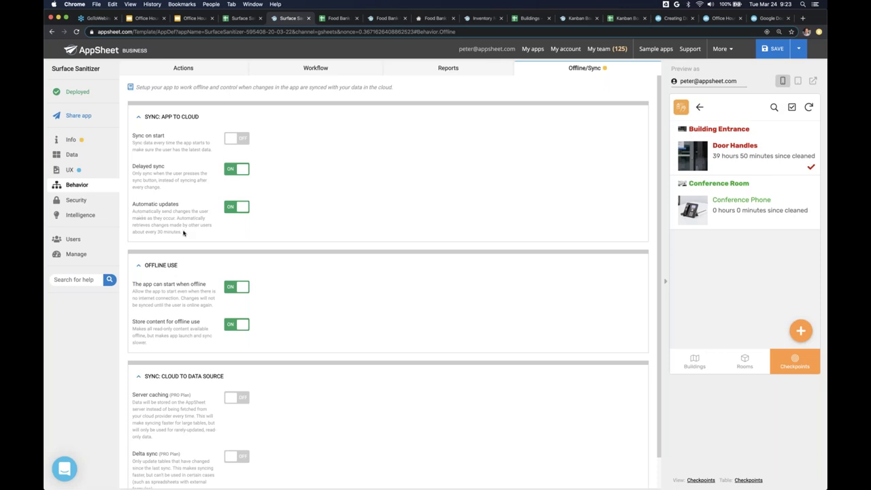
- Highlight the Automatic updates description, then show the preview's Rooms list by building
{"action": "triple_click", "coordinate": [183, 233]}
{"action": "left_click", "coordinate": [511, 195]}
{"action": "left_click", "coordinate": [699, 107]}
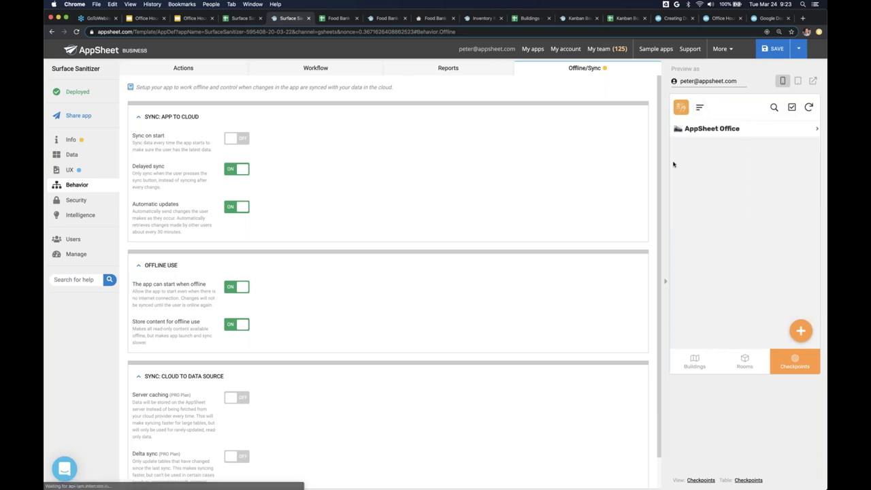
{"action": "left_click", "coordinate": [745, 361]}
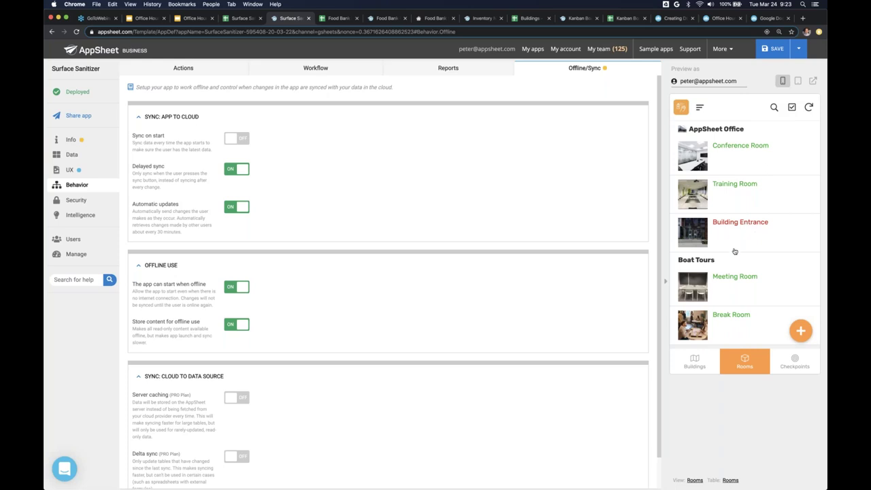
{"action": "scroll", "coordinate": [350, 316], "scroll_direction": "down", "scroll_amount": 1}
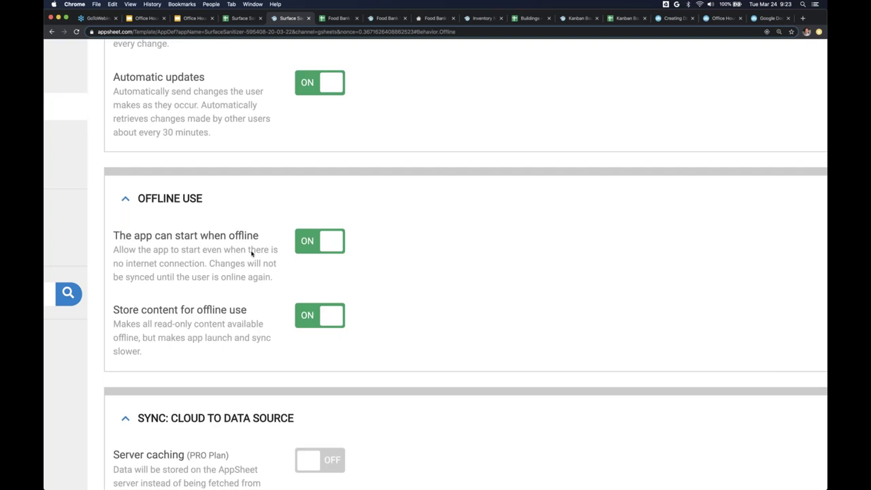
- Reset the browser zoom and list the Checkpoints, Rooms and Buildings data tables
{"action": "key", "text": "ctrl+minus"}
{"action": "key", "text": "ctrl+minus"}
{"action": "key", "text": "ctrl+minus"}
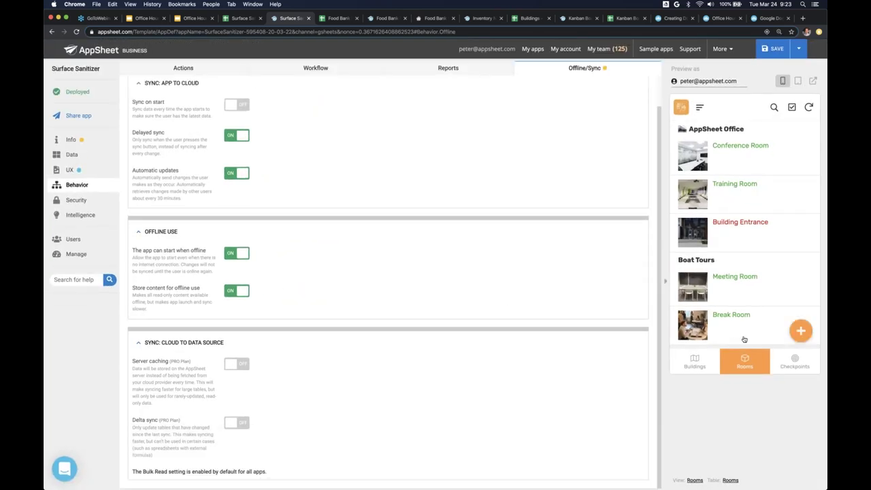
{"action": "scroll", "coordinate": [736, 314], "scroll_direction": "down", "scroll_amount": 1}
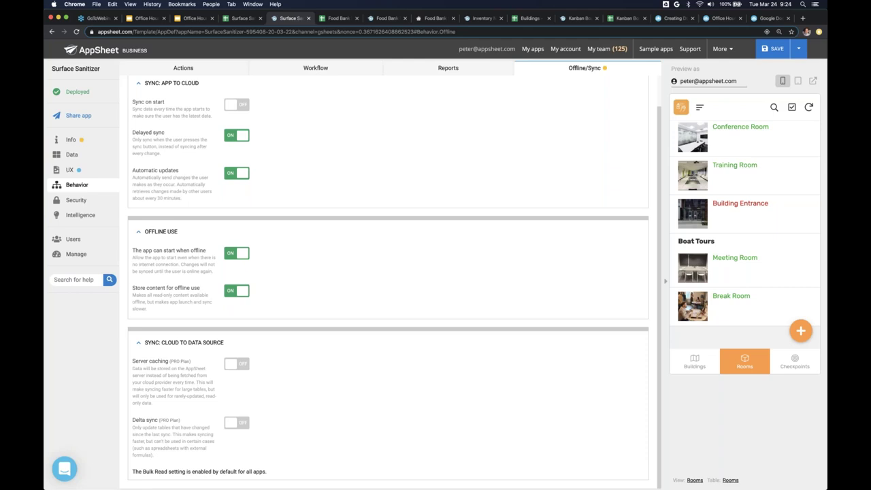
{"action": "scroll", "coordinate": [388, 282], "scroll_direction": "up", "scroll_amount": 1}
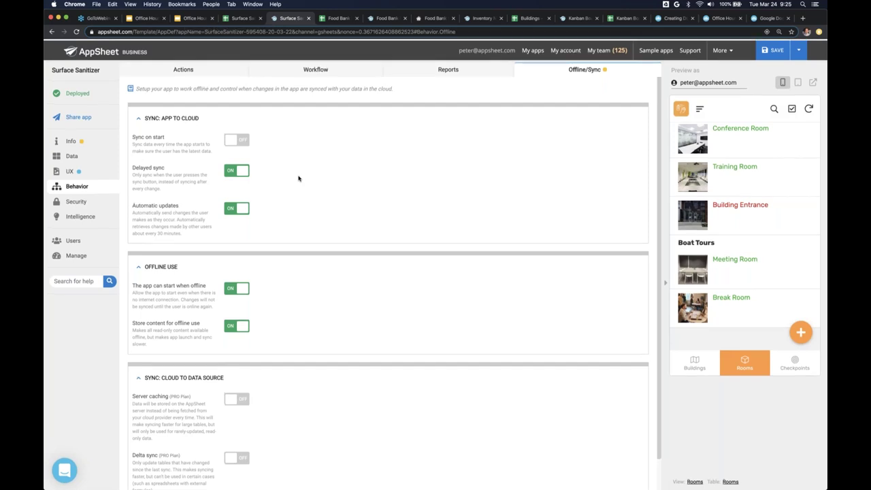
{"action": "left_click", "coordinate": [72, 154]}
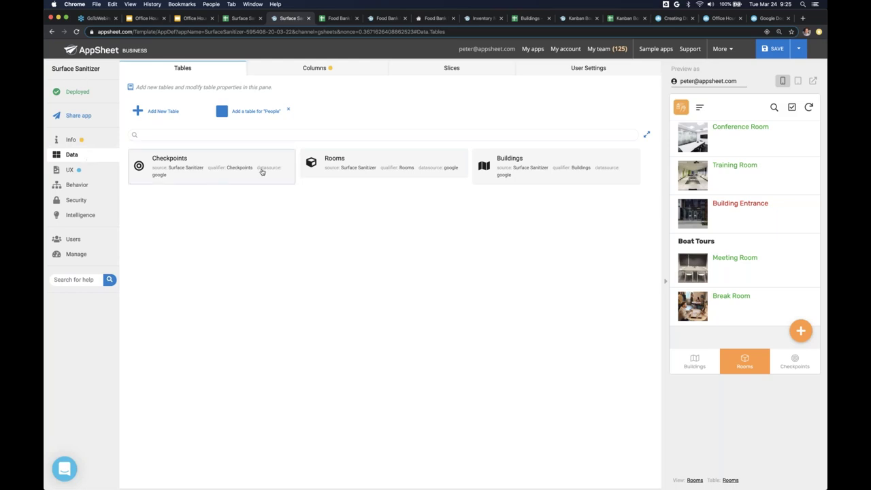
- Expand the Checkpoints table's 11 columns on the Columns tab
{"action": "left_click", "coordinate": [307, 70]}
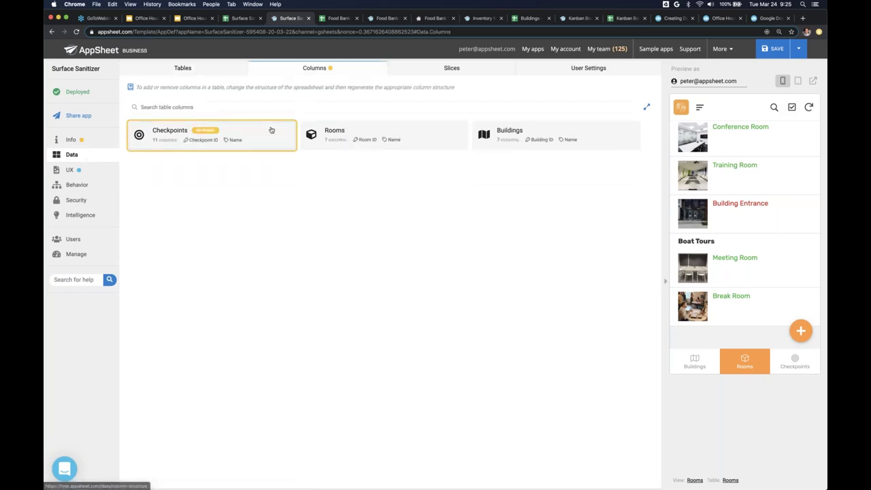
{"action": "left_click", "coordinate": [271, 136]}
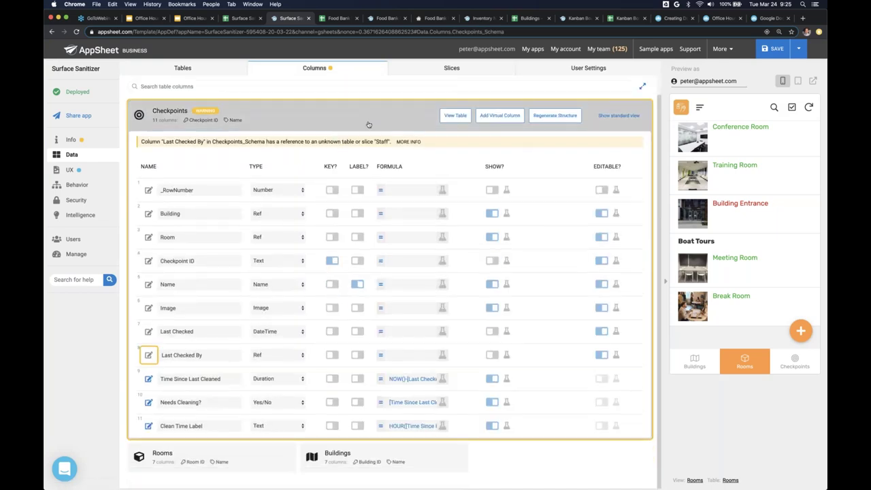
- Review the Rooms, Checkpoints and People sheets in Google Sheets, then return to AppSheet
{"action": "left_click", "coordinate": [240, 18]}
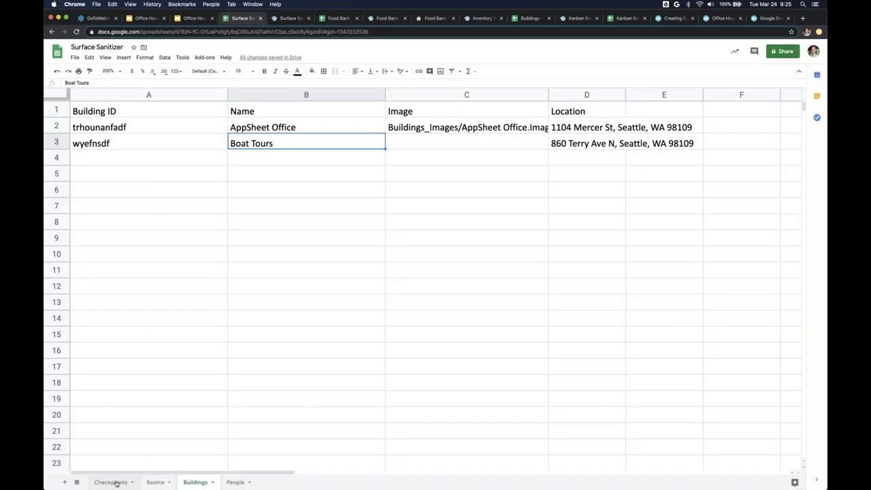
{"action": "left_click", "coordinate": [156, 482]}
{"action": "left_click", "coordinate": [114, 482]}
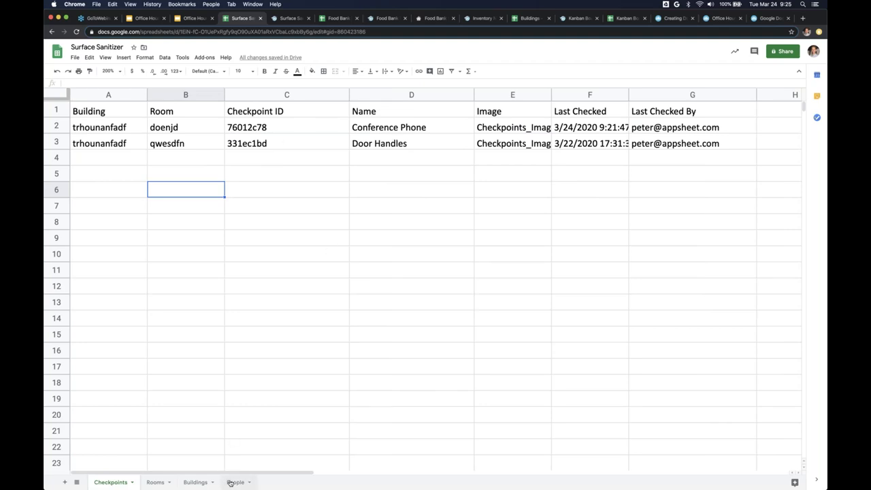
{"action": "left_click", "coordinate": [234, 482]}
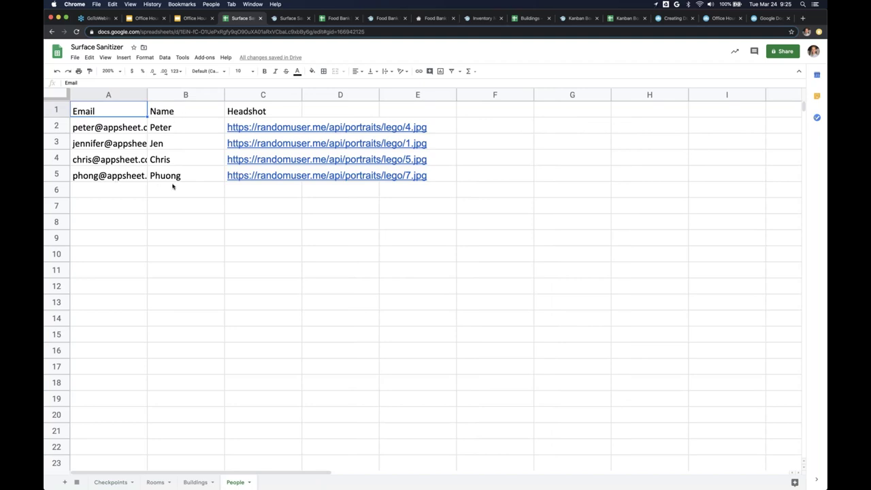
{"action": "left_click", "coordinate": [157, 482]}
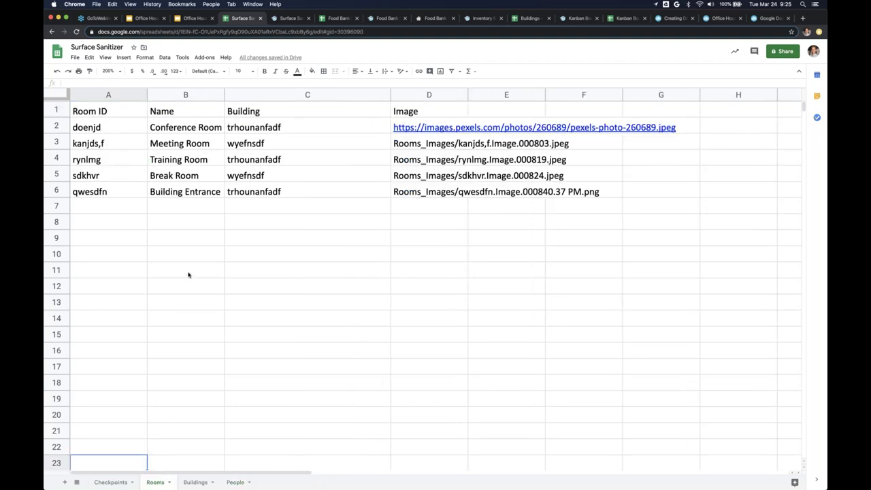
{"action": "left_click", "coordinate": [288, 18]}
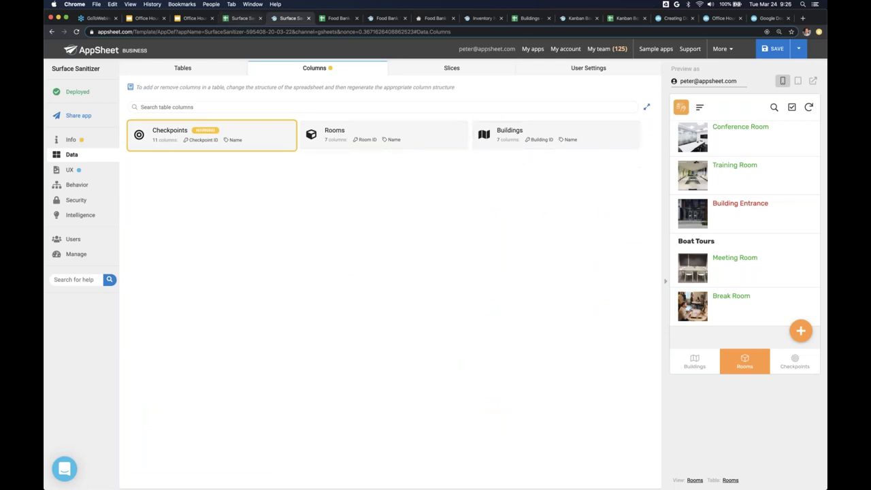
- Open and collapse the Checkpoints table settings, returning to the Data tables list
{"action": "left_click", "coordinate": [70, 170]}
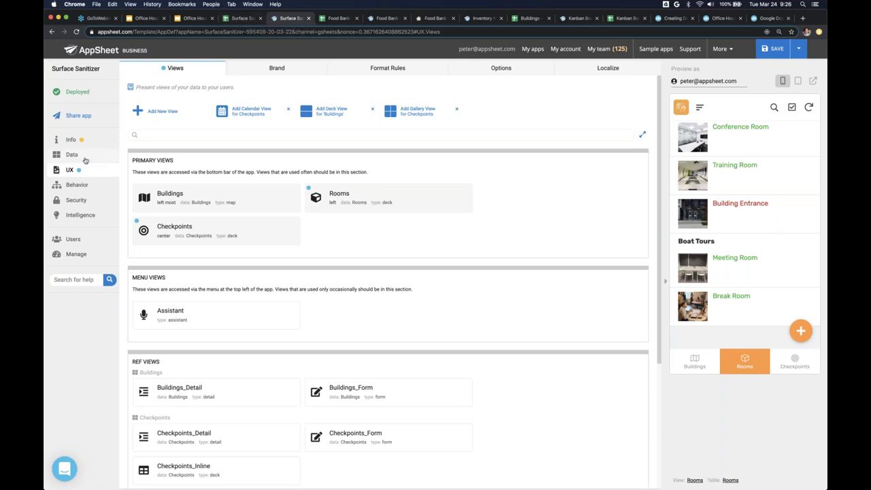
{"action": "left_click", "coordinate": [72, 155]}
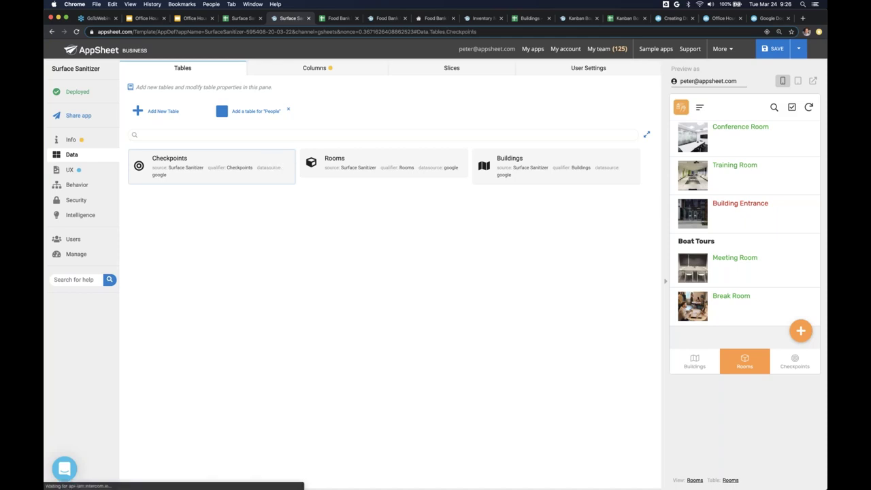
{"action": "left_click", "coordinate": [276, 164]}
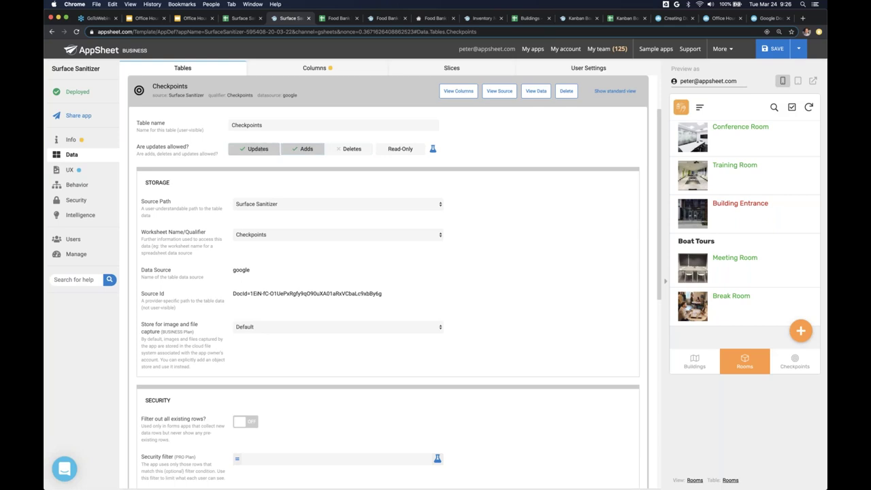
{"action": "left_click", "coordinate": [293, 95]}
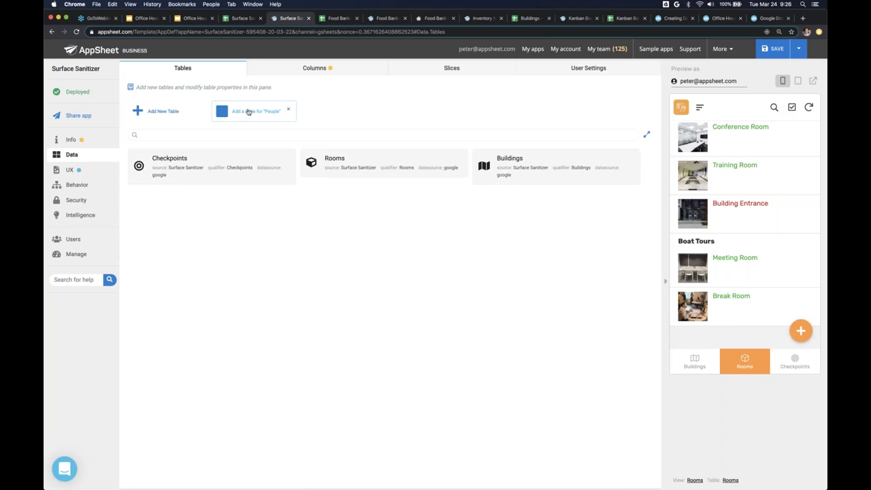
- Add the People sheet as a read-only table and show the UX views list
{"action": "left_click", "coordinate": [248, 111]}
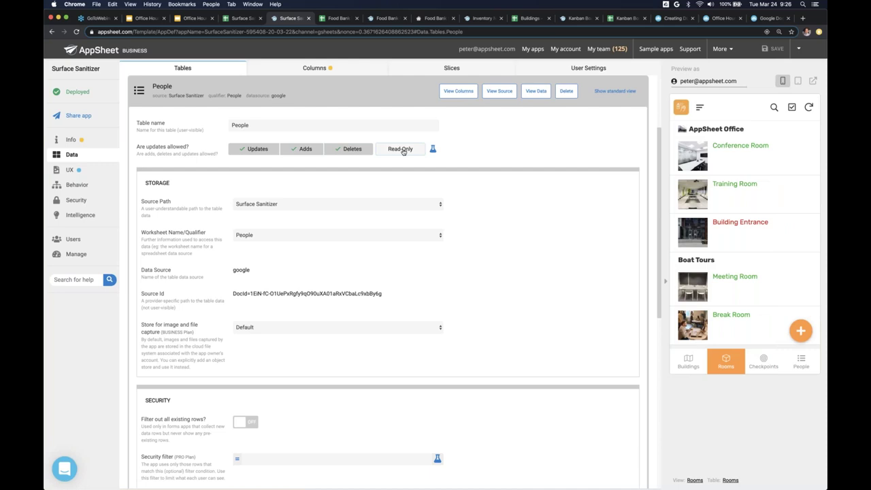
{"action": "left_click", "coordinate": [403, 150]}
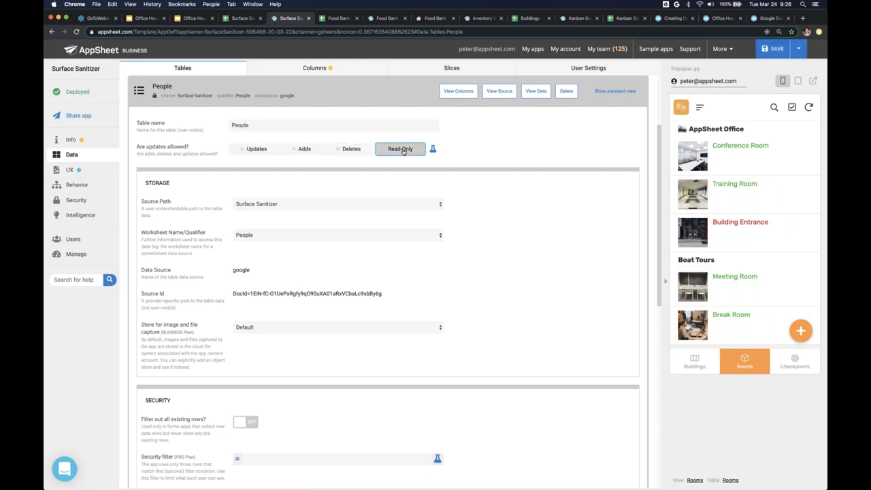
{"action": "left_click", "coordinate": [371, 98]}
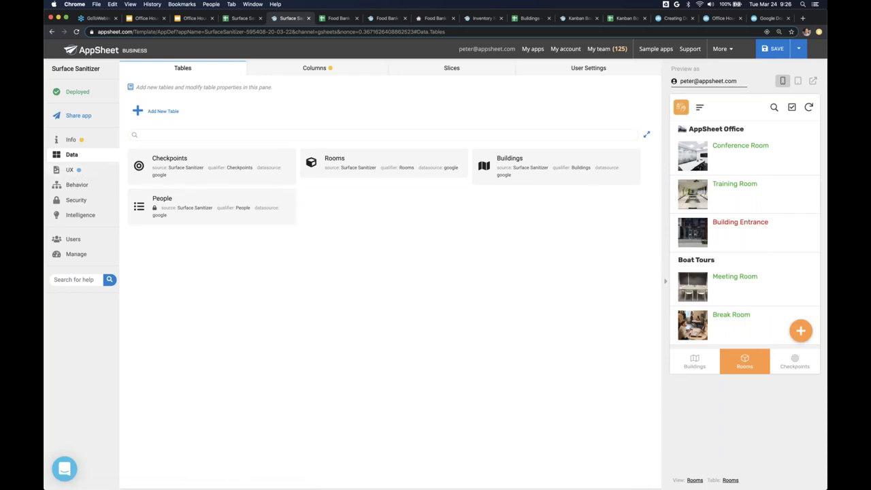
{"action": "left_click", "coordinate": [71, 169]}
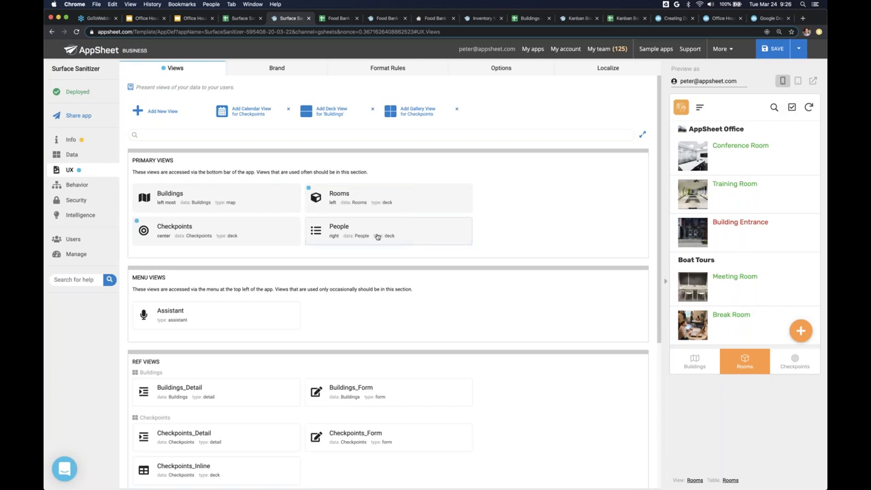
- Save the read-only change and open the People view's settings
{"action": "left_click", "coordinate": [774, 51]}
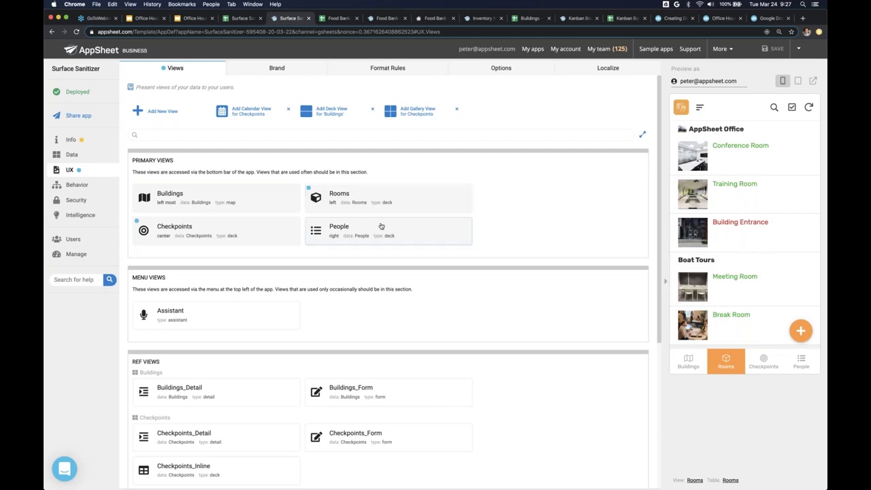
{"action": "left_click", "coordinate": [382, 227]}
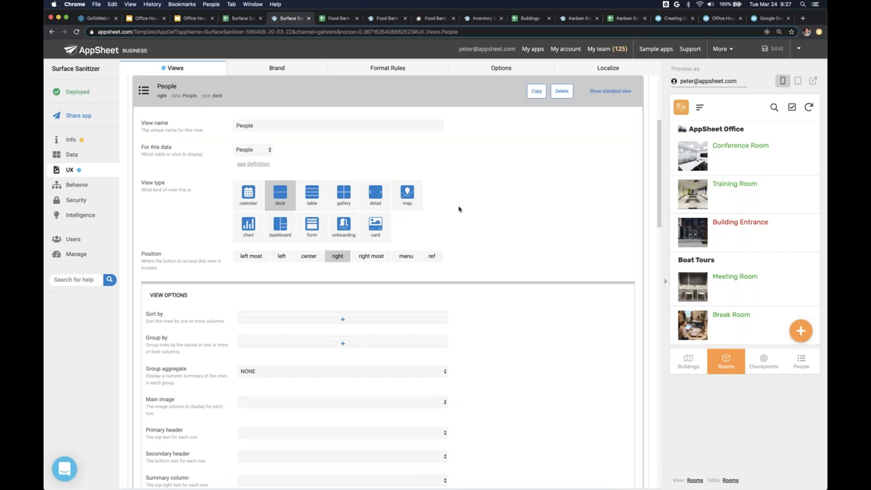
- Test the People list and a person's detail page in the preview
{"action": "left_click", "coordinate": [801, 362]}
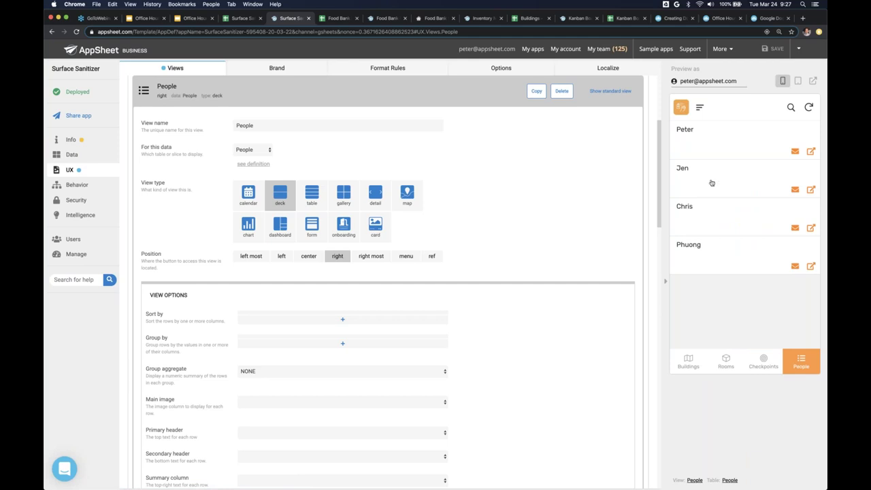
{"action": "left_click", "coordinate": [714, 145]}
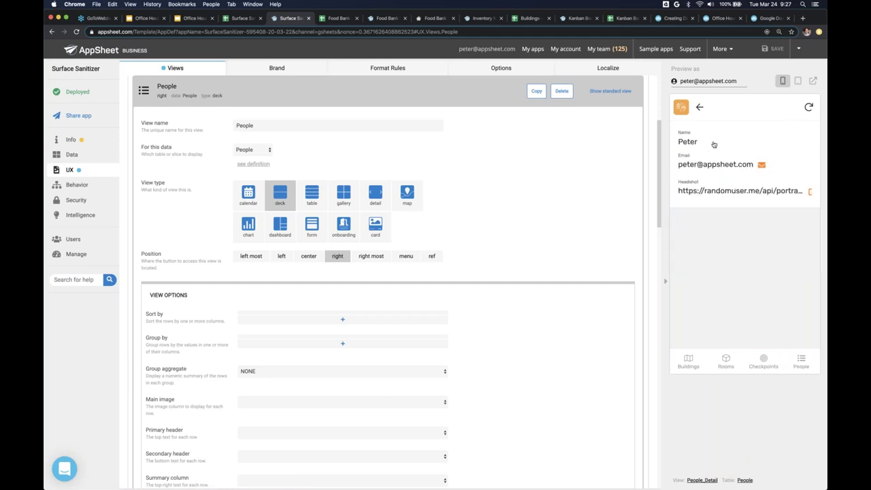
{"action": "left_click", "coordinate": [699, 106]}
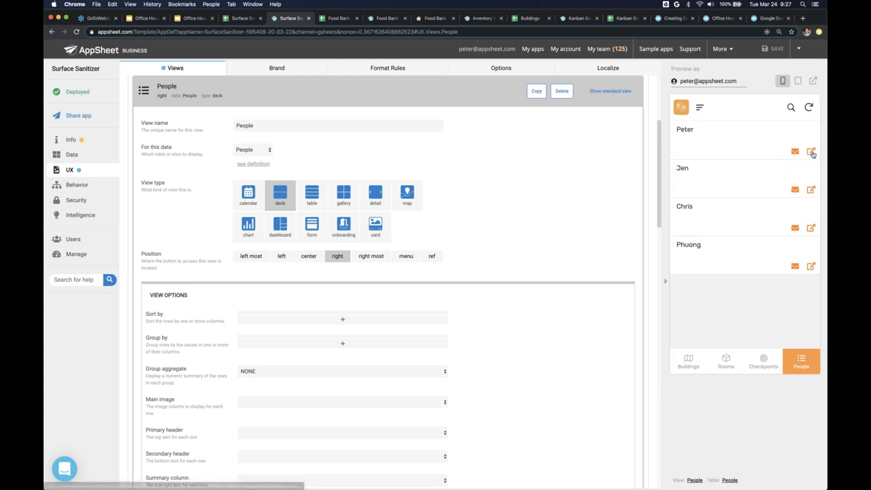
{"action": "left_click", "coordinate": [742, 157]}
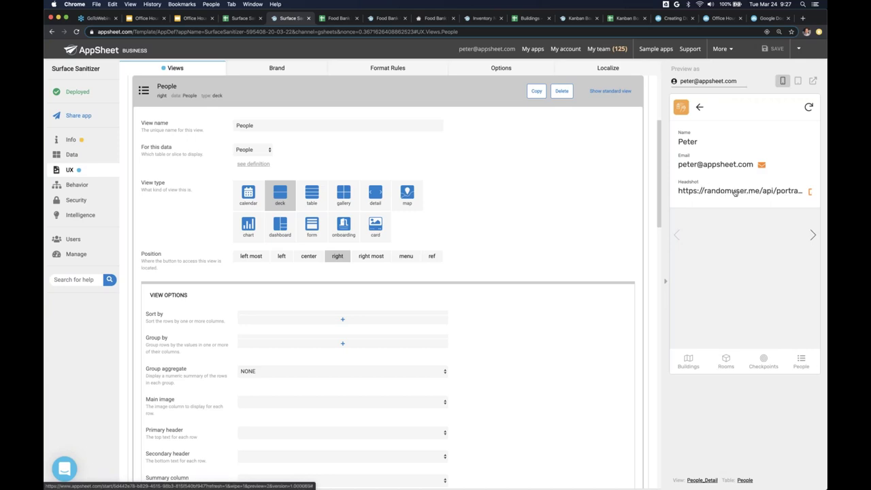
{"action": "left_click", "coordinate": [699, 107]}
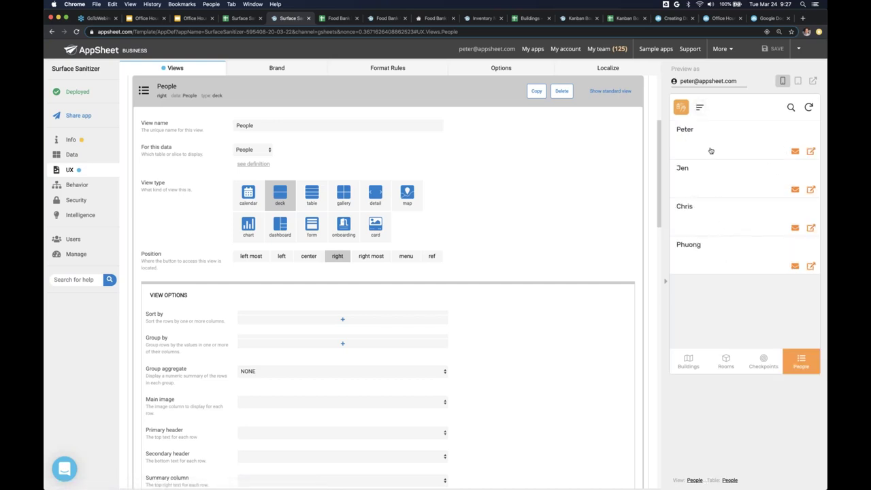
- Try the Checkpoints add form in the preview and close it
{"action": "left_click", "coordinate": [766, 358]}
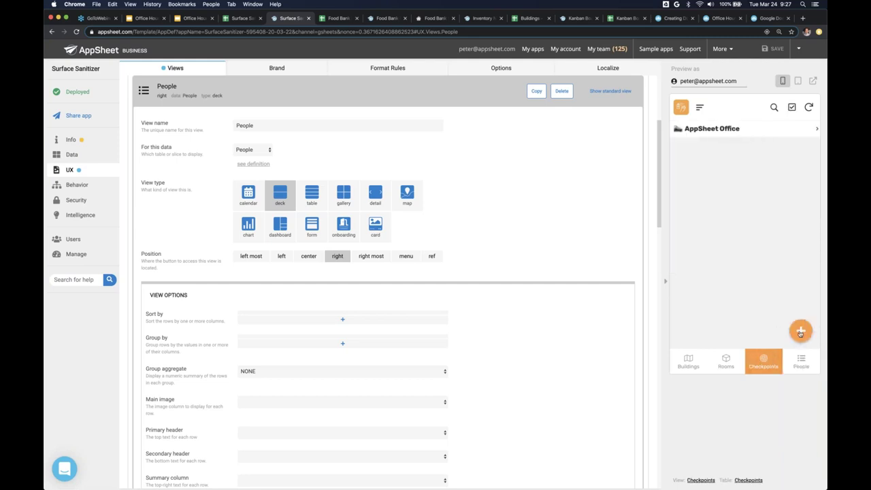
{"action": "left_click", "coordinate": [801, 331]}
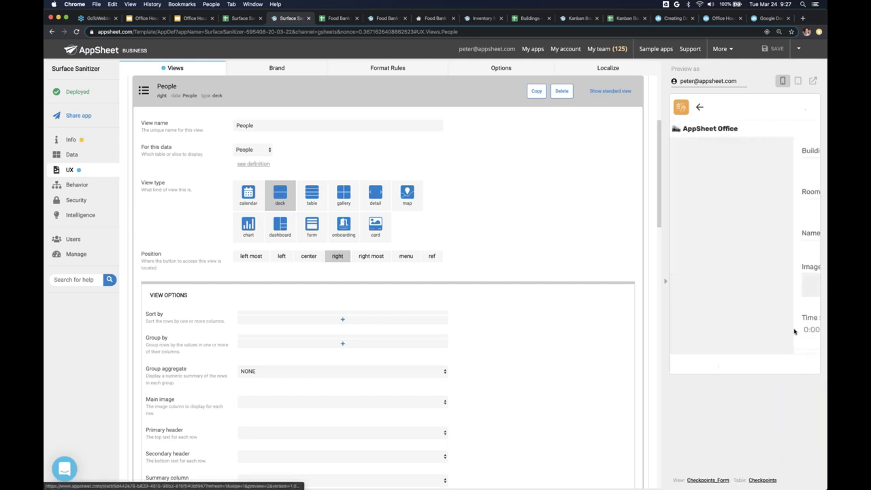
{"action": "scroll", "coordinate": [714, 257], "scroll_direction": "down", "scroll_amount": 3}
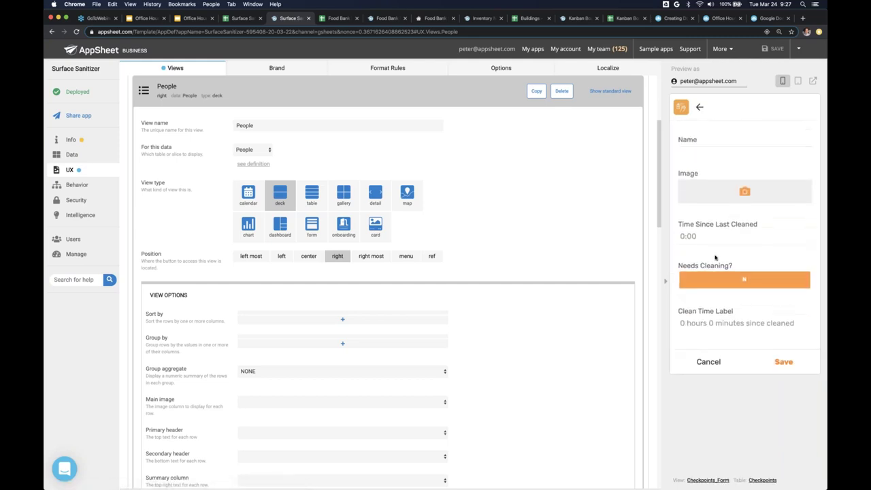
{"action": "scroll", "coordinate": [714, 258], "scroll_direction": "up", "scroll_amount": 3}
{"action": "left_click", "coordinate": [700, 107]}
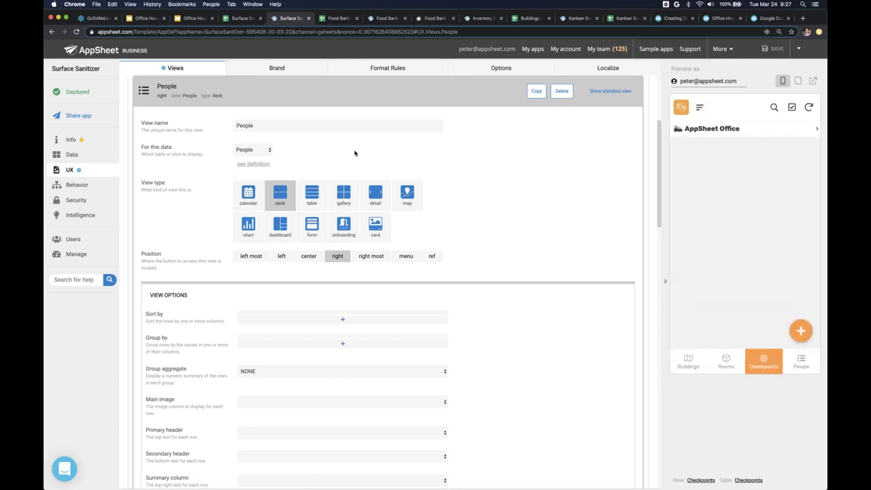
{"action": "scroll", "coordinate": [372, 161], "scroll_direction": "up", "scroll_amount": 4}
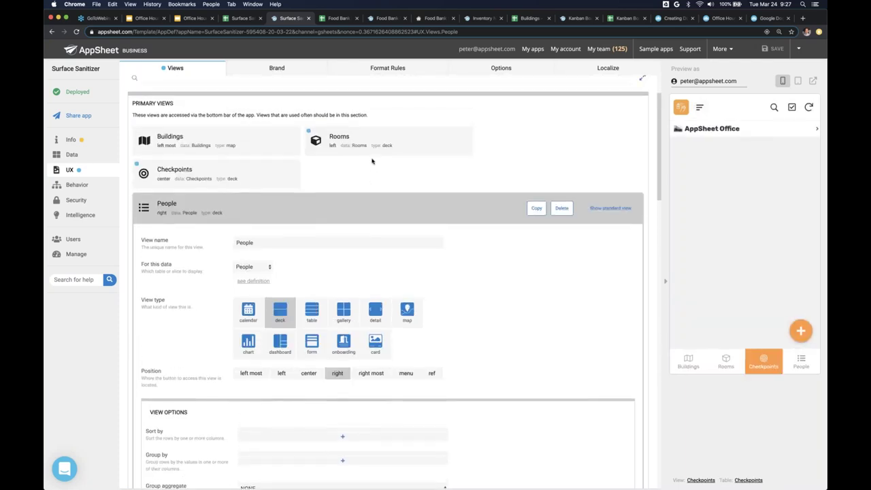
- Collapse the People view settings and bring the preview back to Checkpoints
{"action": "left_click", "coordinate": [298, 207]}
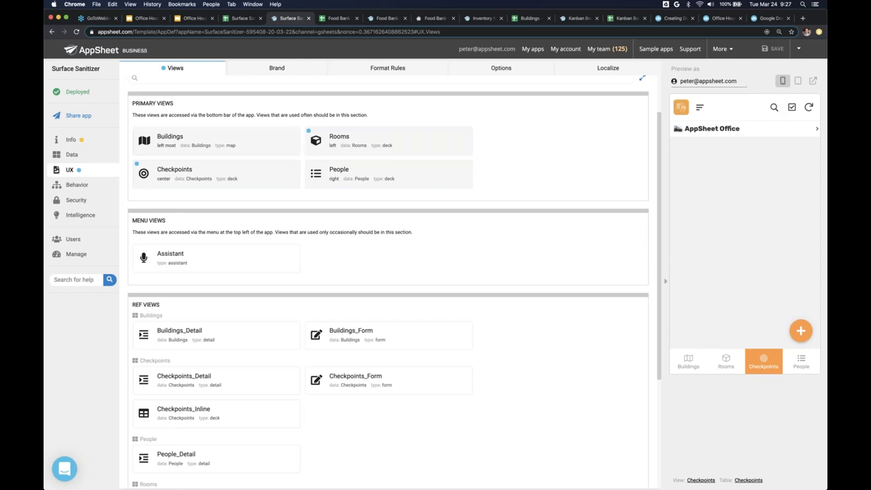
{"action": "left_click", "coordinate": [727, 367]}
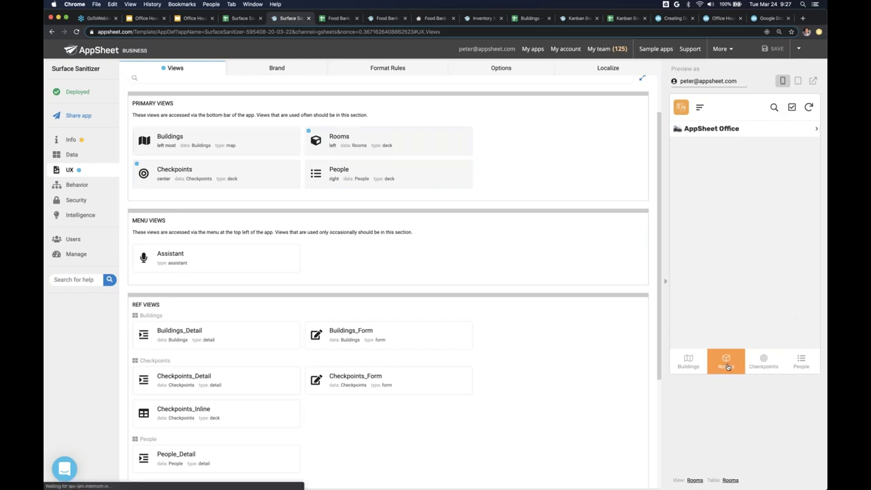
{"action": "scroll", "coordinate": [742, 313], "scroll_direction": "down", "scroll_amount": 1}
{"action": "scroll", "coordinate": [741, 313], "scroll_direction": "up", "scroll_amount": 1}
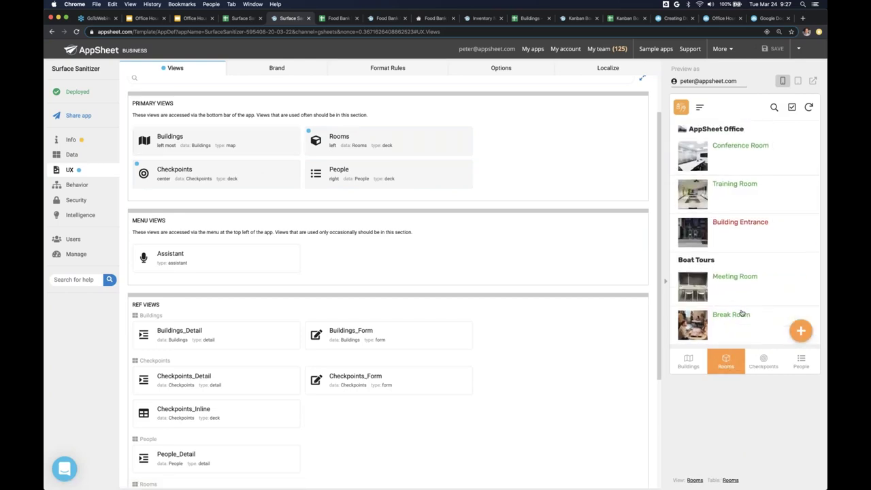
{"action": "left_click", "coordinate": [764, 361]}
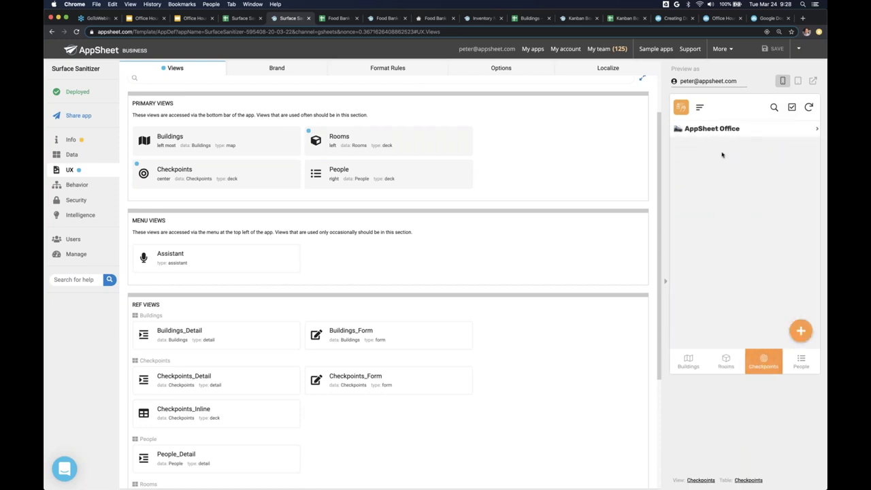
- Start a new checkpoint with building AppSheet Office and room Training Room
{"action": "left_click", "coordinate": [799, 330]}
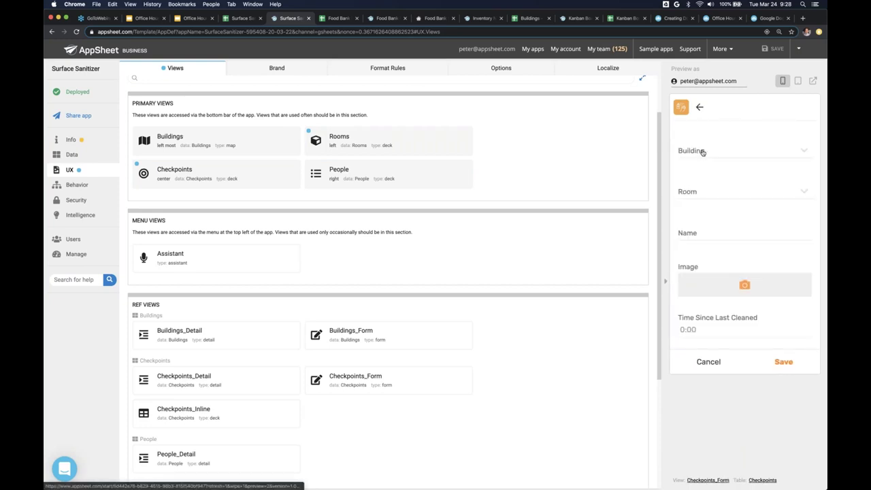
{"action": "left_click", "coordinate": [702, 149]}
{"action": "left_click", "coordinate": [751, 161]}
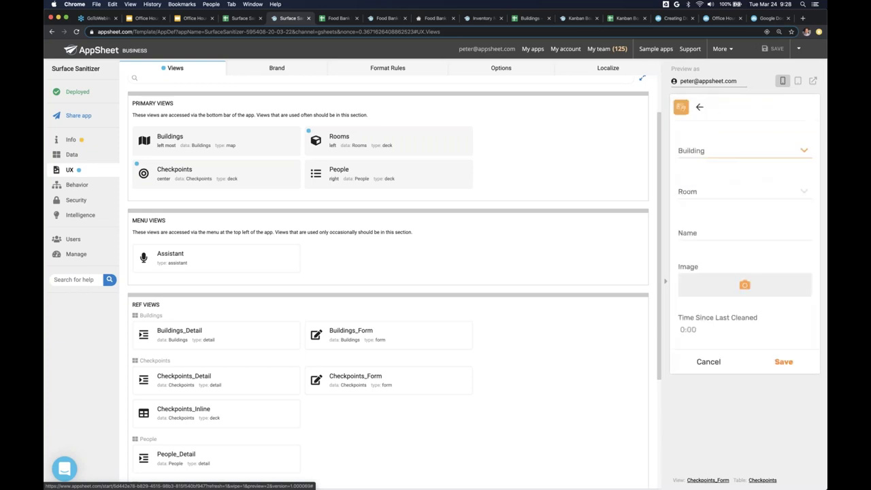
{"action": "left_click", "coordinate": [749, 206]}
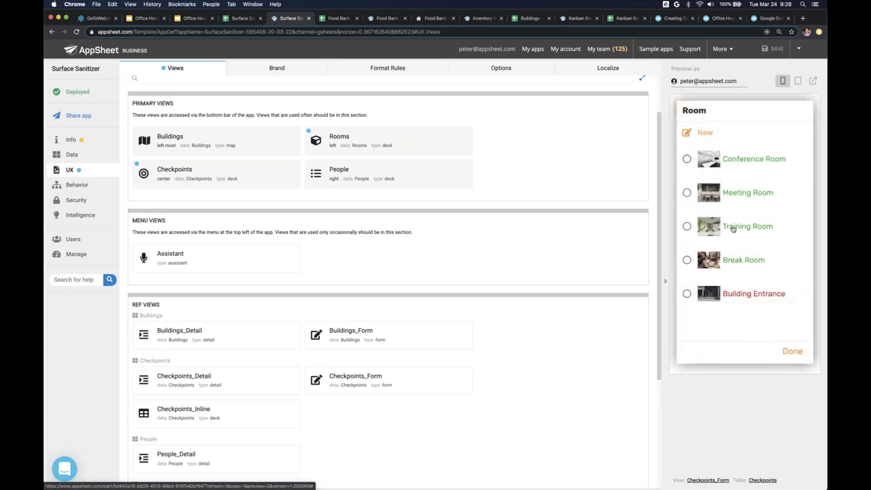
{"action": "left_click", "coordinate": [733, 228]}
- Name the new checkpoint 'Training Table'
{"action": "left_click", "coordinate": [706, 256]}
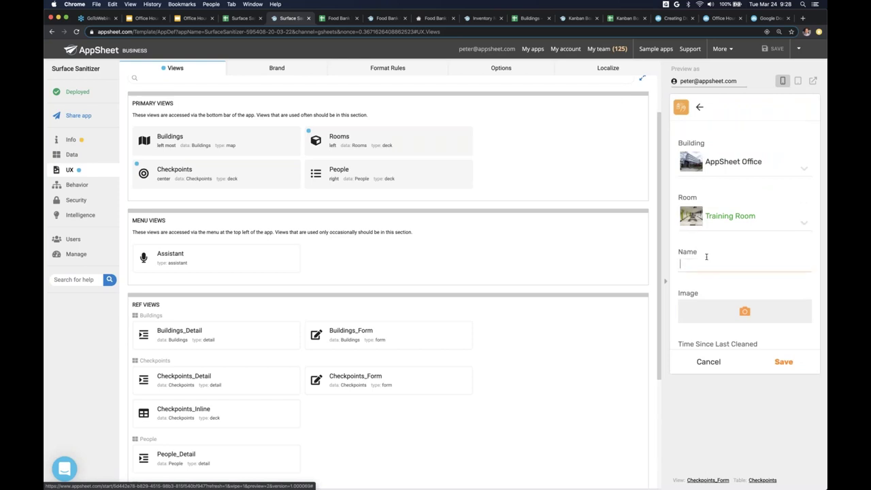
{"action": "type", "text": "Conferen"}
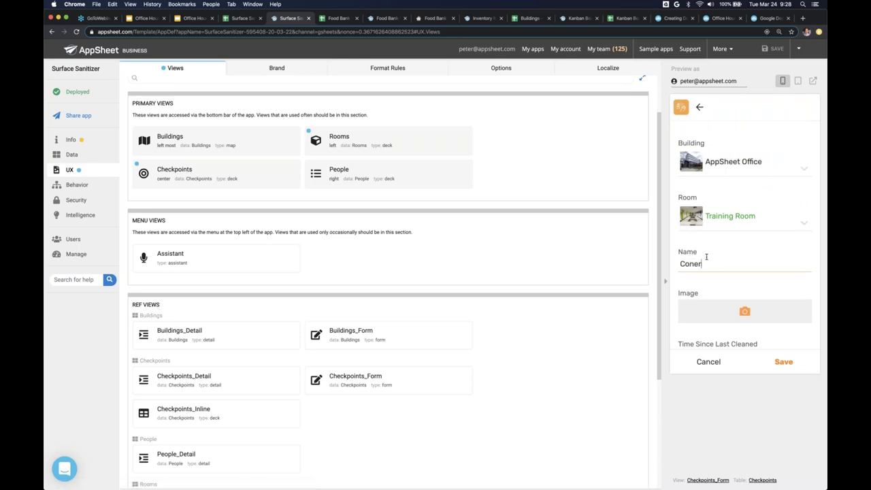
{"action": "key", "text": "BackSpace"}
{"action": "key", "text": "BackSpace"}
{"action": "key", "text": "BackSpace"}
{"action": "key", "text": "BackSpace"}
{"action": "key", "text": "BackSpace"}
{"action": "key", "text": "BackSpace"}
{"action": "key", "text": "BackSpace"}
{"action": "key", "text": "BackSpace"}
{"action": "type", "text": "Training Table"}
{"action": "scroll", "coordinate": [707, 257], "scroll_direction": "down", "scroll_amount": 3}
{"action": "scroll", "coordinate": [703, 186], "scroll_direction": "up", "scroll_amount": 3}
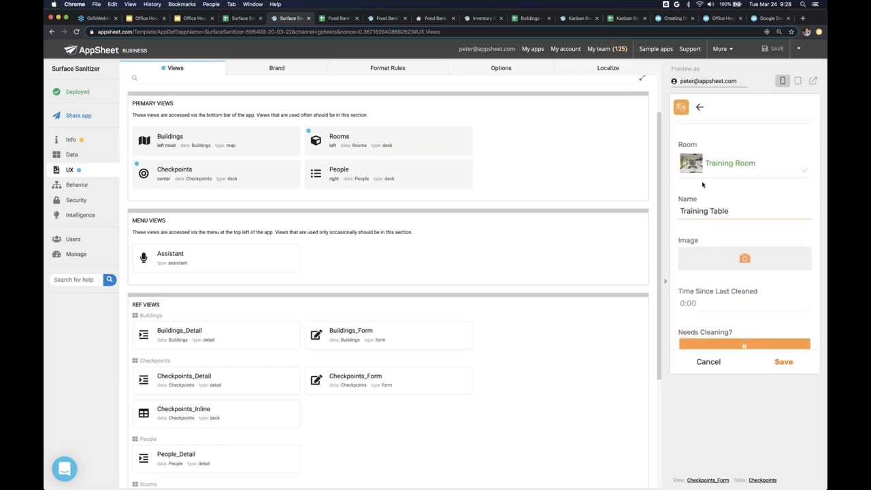
- Open the Training Room photo in its own tab and capture it as a region screenshot
{"action": "left_click", "coordinate": [693, 171]}
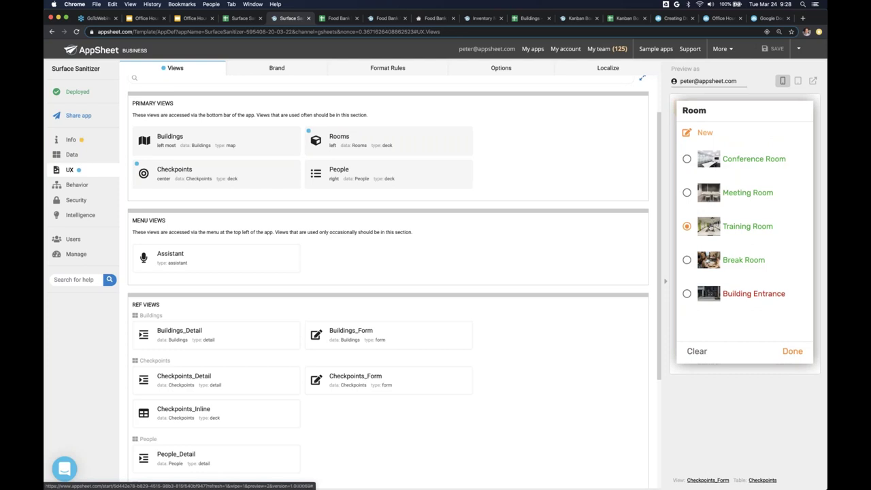
{"action": "right_click", "coordinate": [709, 224]}
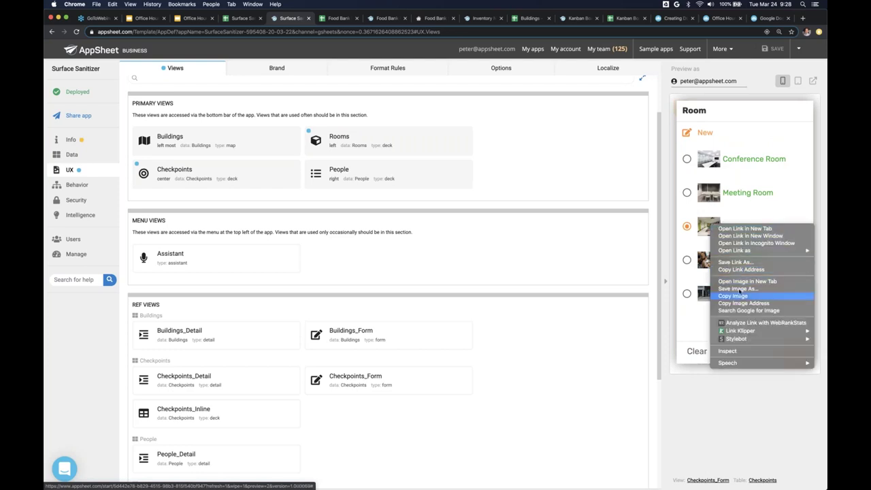
{"action": "left_click", "coordinate": [741, 282]}
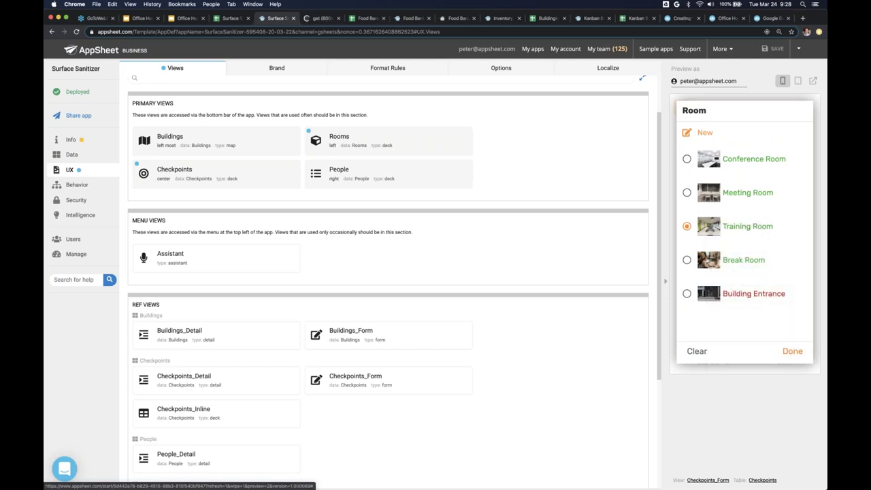
{"action": "left_click", "coordinate": [319, 19]}
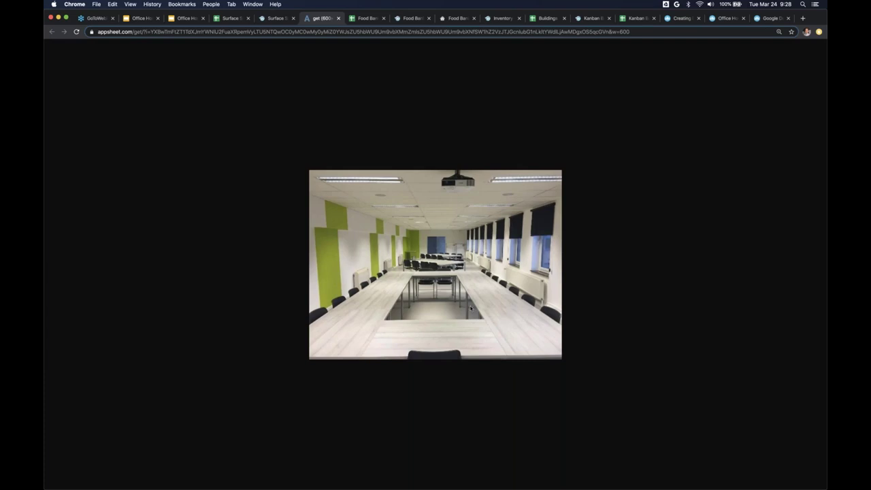
{"action": "key", "text": "super+shift+4"}
{"action": "left_click_drag", "start_coordinate": [382, 241], "coordinate": [503, 306]}
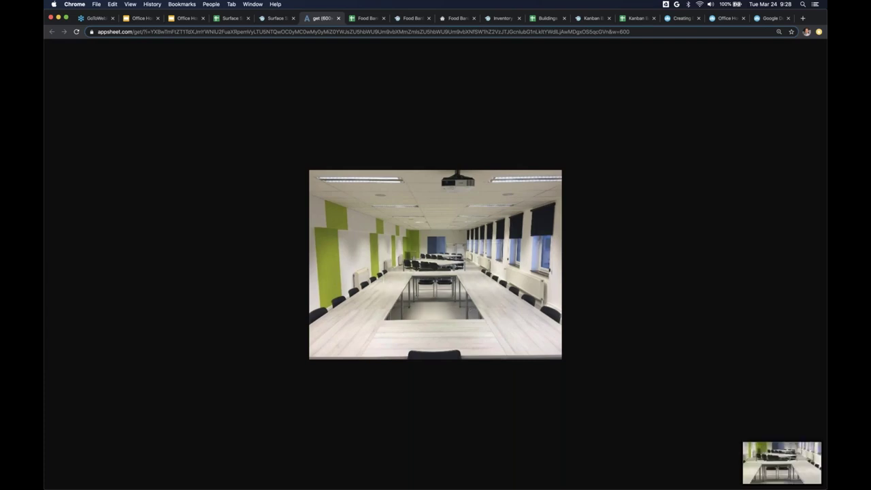
{"action": "key", "text": "ctrl+shift+Tab"}
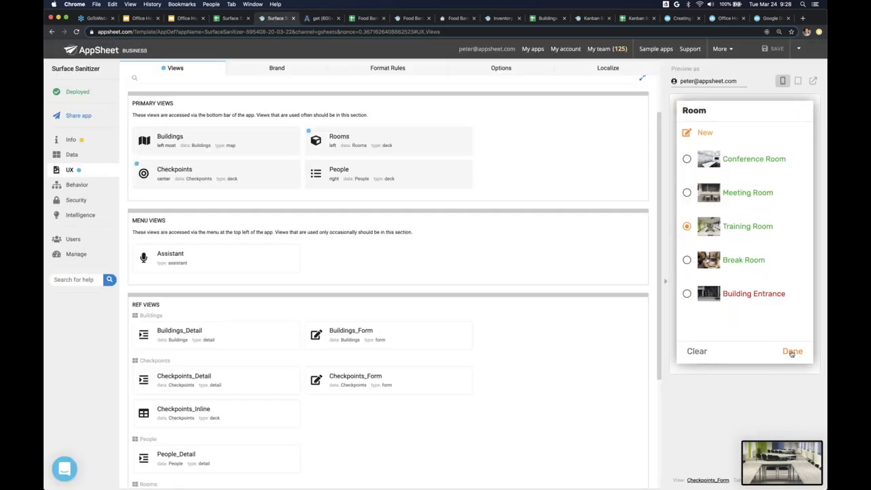
- Set the checkpoint's room to Training Room, upload the Desktop screenshot as its image, and save
{"action": "left_click", "coordinate": [792, 351]}
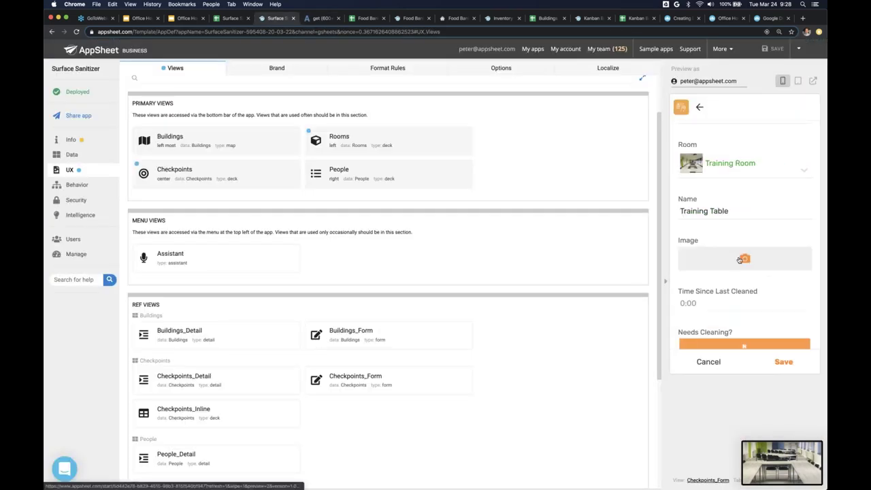
{"action": "left_click", "coordinate": [743, 259]}
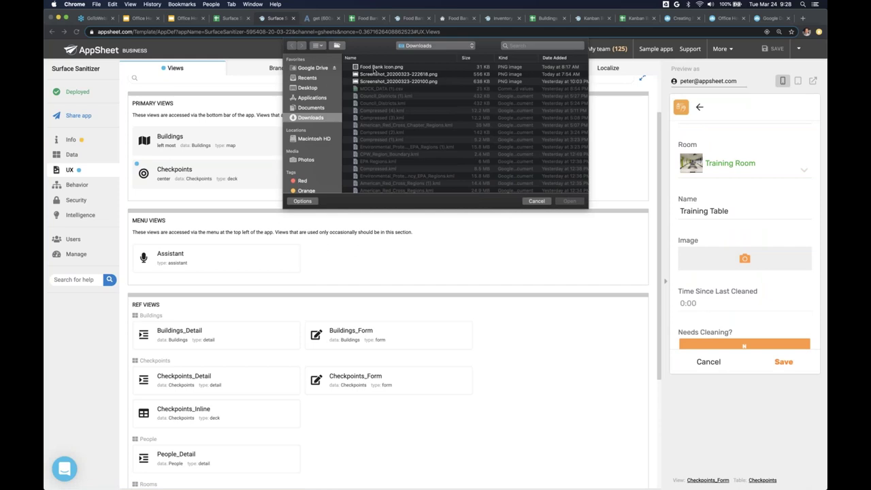
{"action": "left_click", "coordinate": [326, 88]}
{"action": "double_click", "coordinate": [367, 68]}
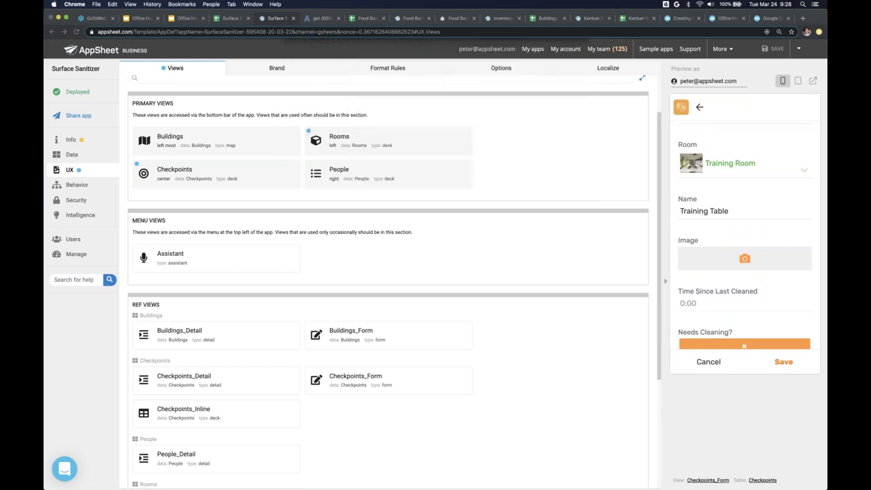
{"action": "scroll", "coordinate": [745, 236], "scroll_direction": "down", "scroll_amount": 2}
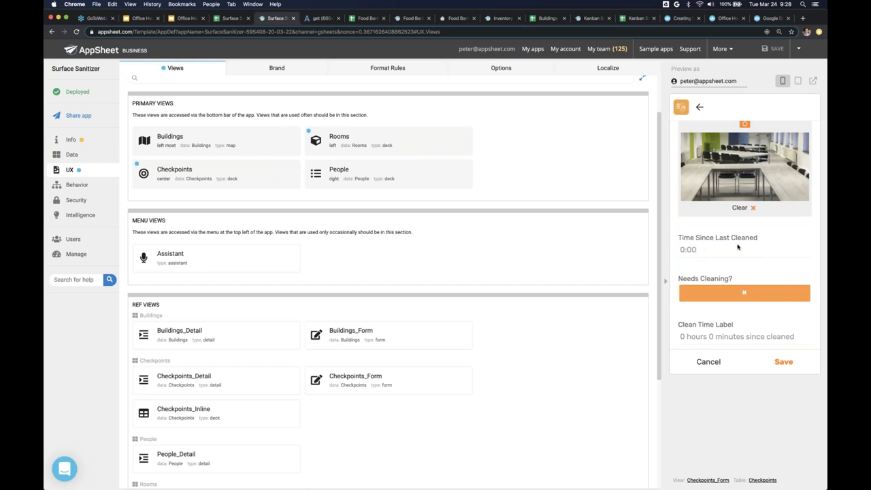
{"action": "scroll", "coordinate": [737, 247], "scroll_direction": "down", "scroll_amount": 2}
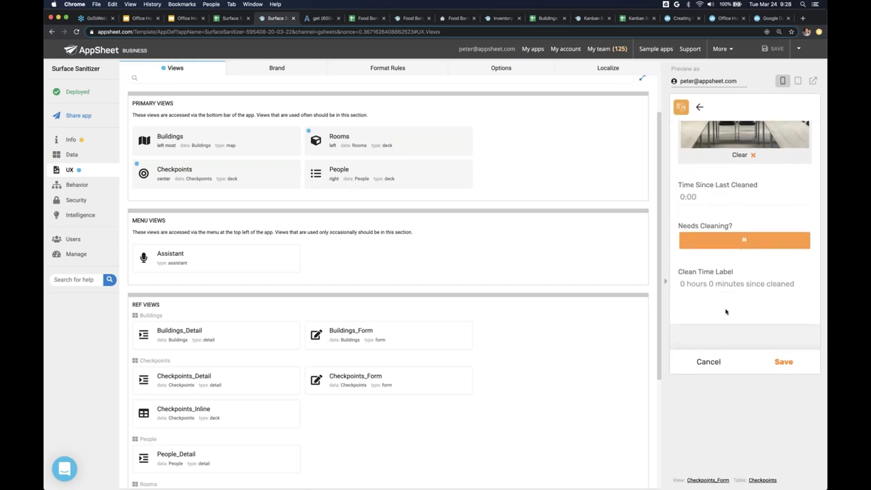
{"action": "left_click", "coordinate": [784, 363]}
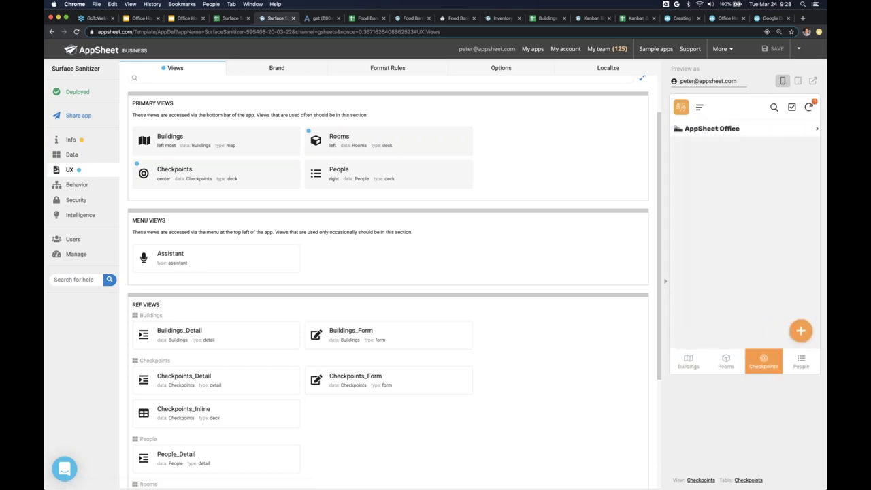
- In the Checkpoints sheet, widen column E to reveal row 4's full Training Table image path
{"action": "left_click", "coordinate": [232, 19]}
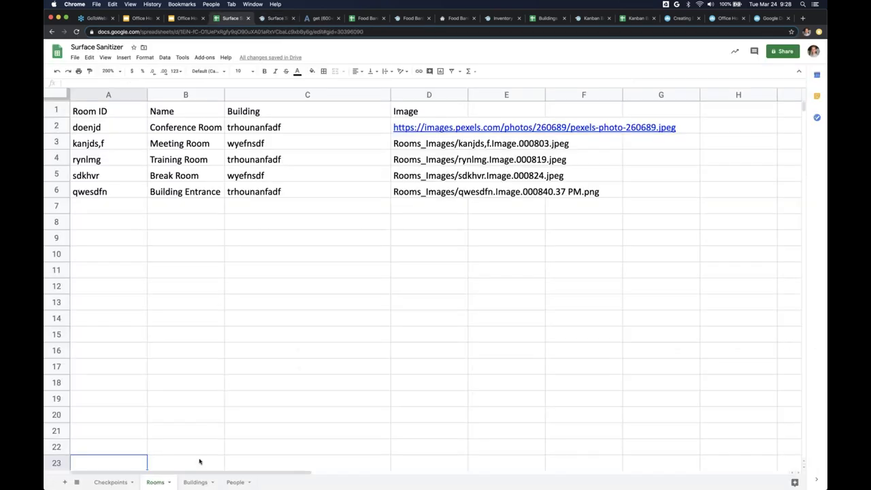
{"action": "left_click", "coordinate": [111, 482]}
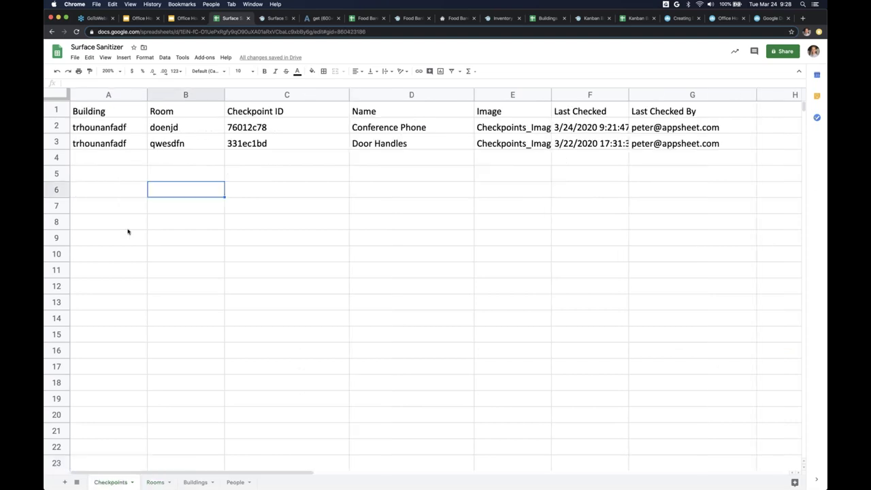
{"action": "left_click", "coordinate": [57, 157]}
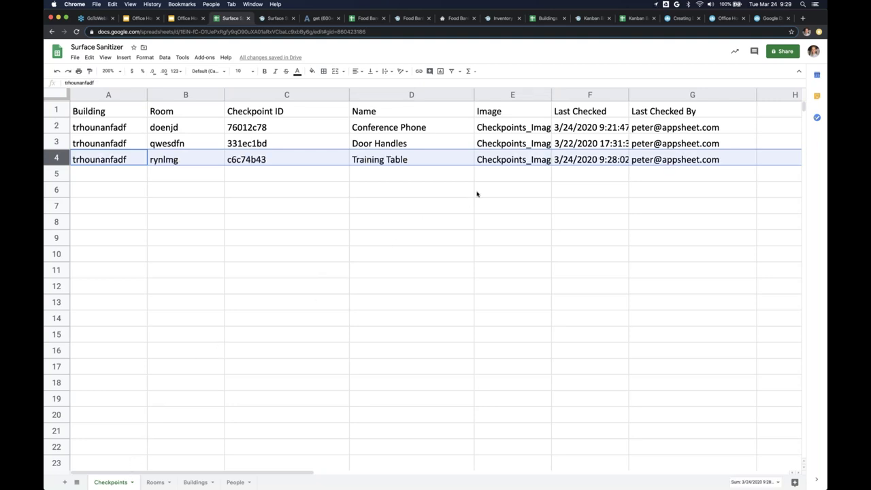
{"action": "left_click_drag", "start_coordinate": [550, 94], "coordinate": [700, 95]}
{"action": "left_click", "coordinate": [512, 163]}
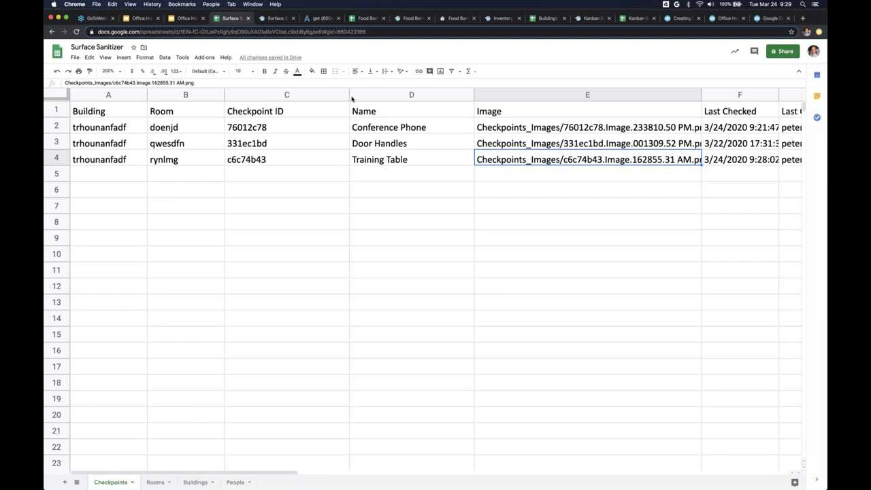
{"action": "left_click", "coordinate": [274, 20]}
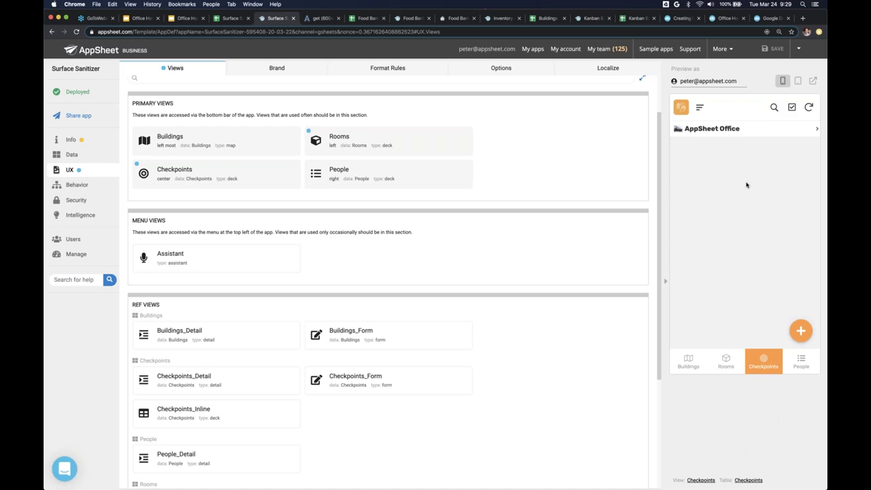
- Go to Rooms in the app preview and open Training Room's details
{"action": "left_click", "coordinate": [726, 363]}
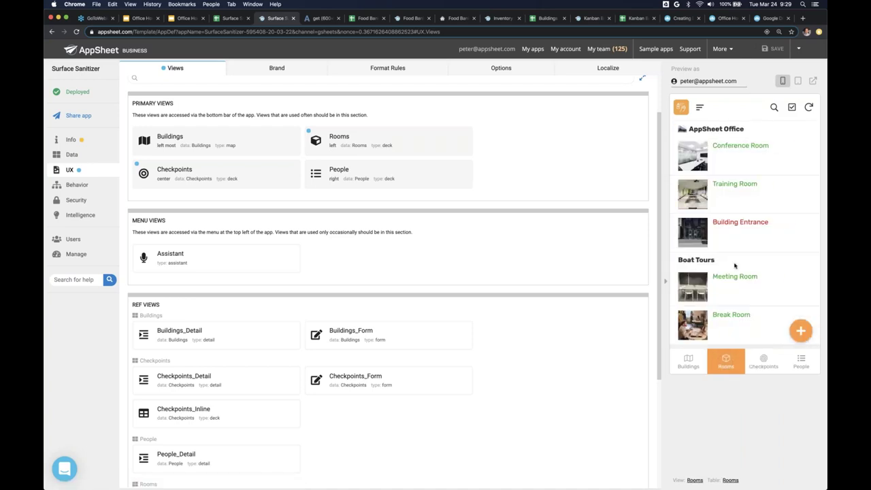
{"action": "left_click", "coordinate": [730, 200]}
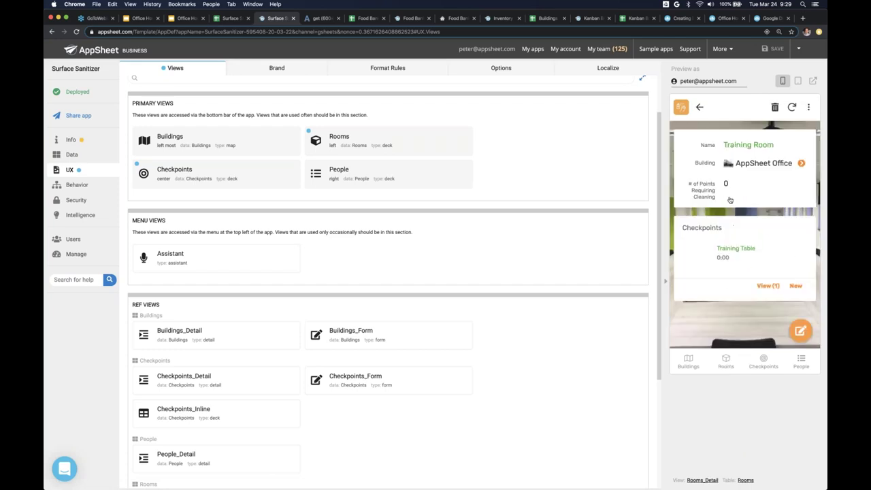
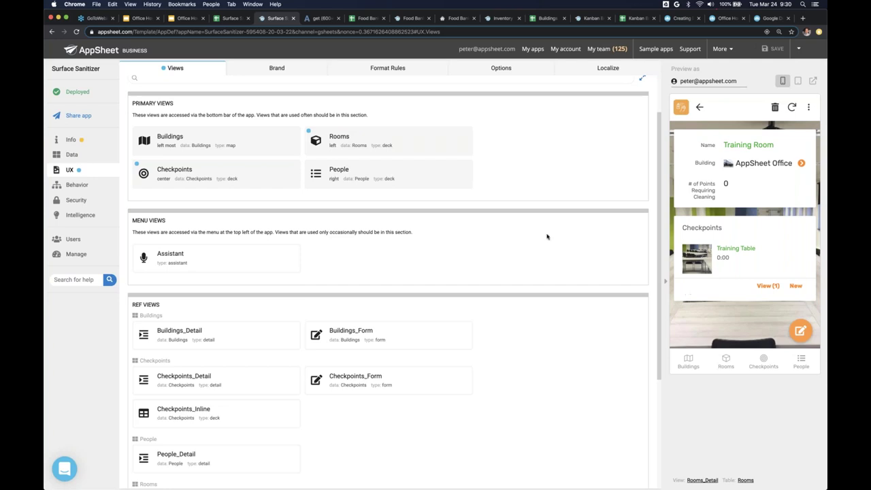
- Return the preview to the Rooms list, then try the new-room form's Building picker and Name field without saving
{"action": "left_click", "coordinate": [700, 108]}
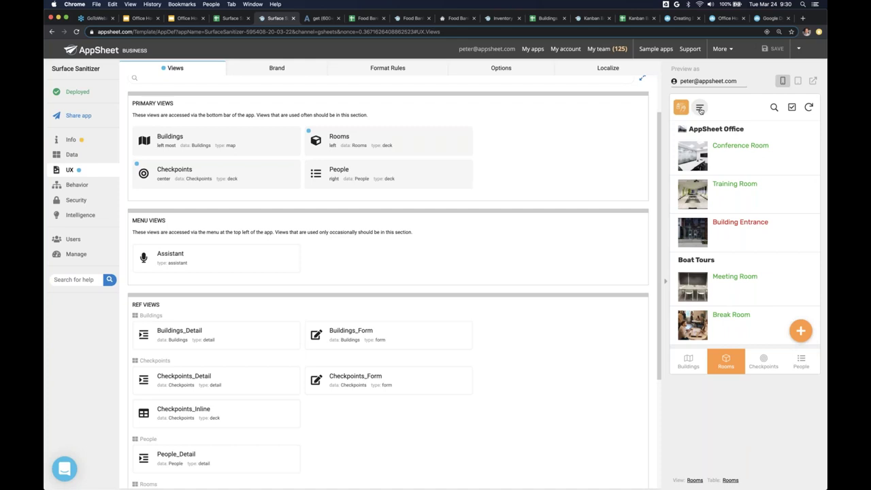
{"action": "scroll", "coordinate": [739, 310], "scroll_direction": "down", "scroll_amount": 1}
{"action": "left_click", "coordinate": [801, 330]}
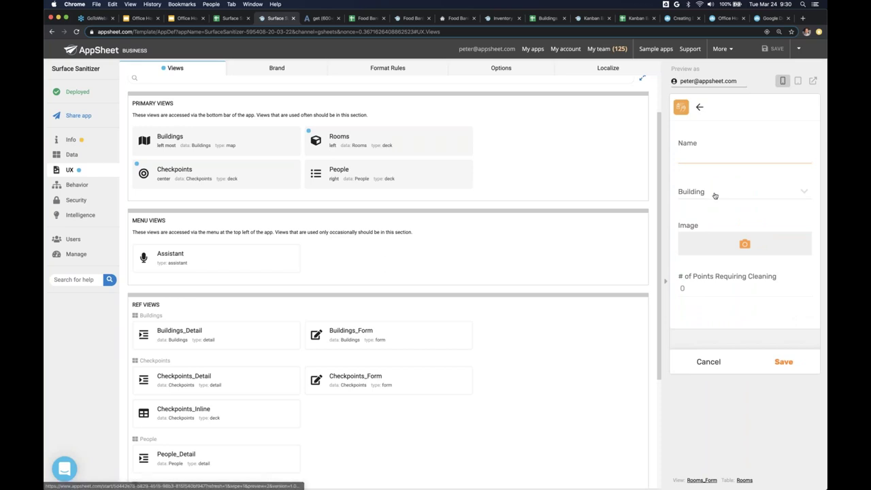
{"action": "left_click", "coordinate": [745, 191]}
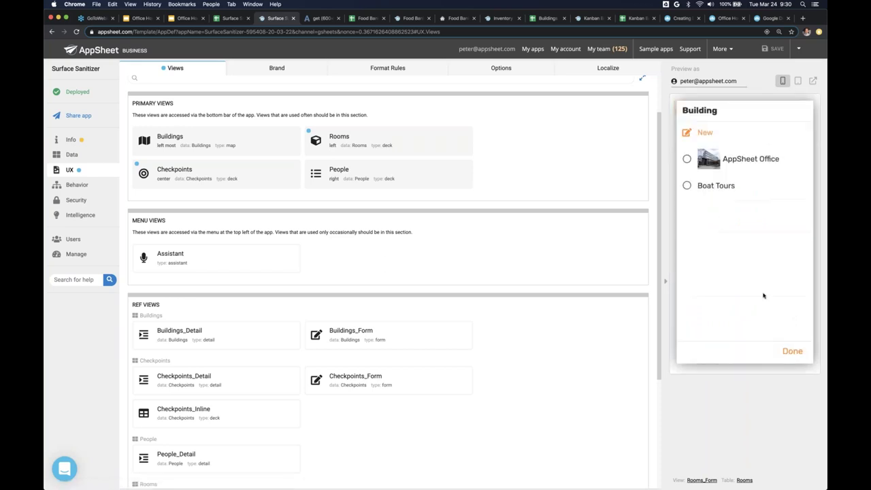
{"action": "left_click", "coordinate": [787, 352]}
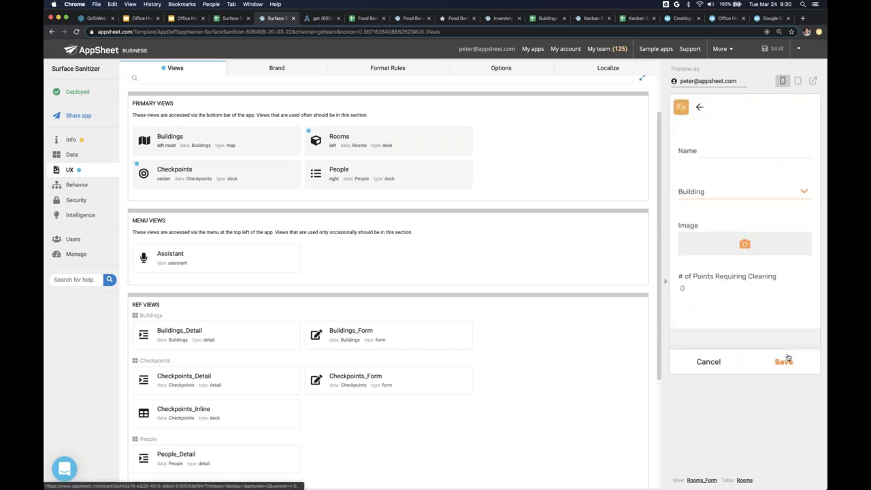
{"action": "left_click", "coordinate": [713, 153]}
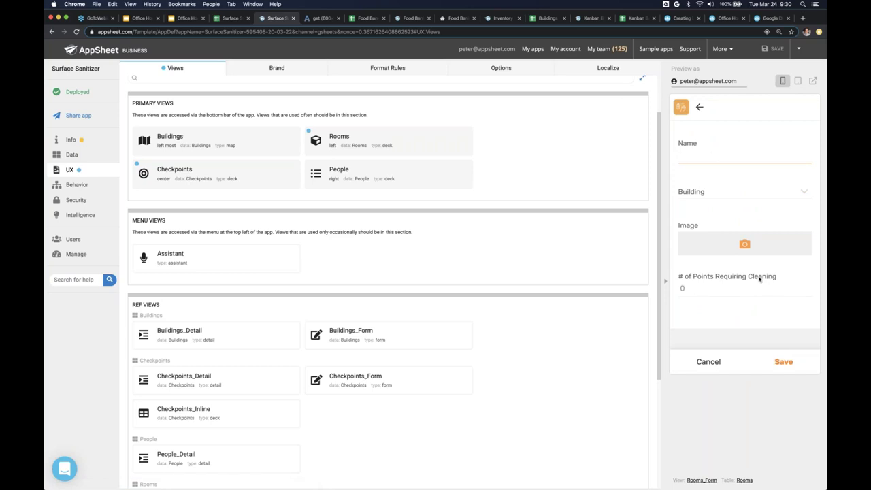
{"action": "left_click", "coordinate": [699, 107]}
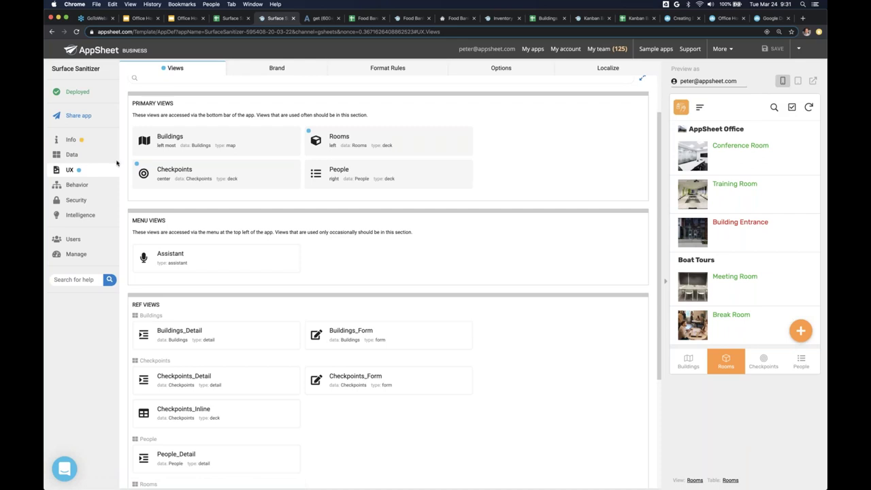
- Make the Rooms table's 'Are updates allowed?' a SWITCH(USEREMAIL()) formula, review it, then show Behavior actions
{"action": "left_click", "coordinate": [91, 153]}
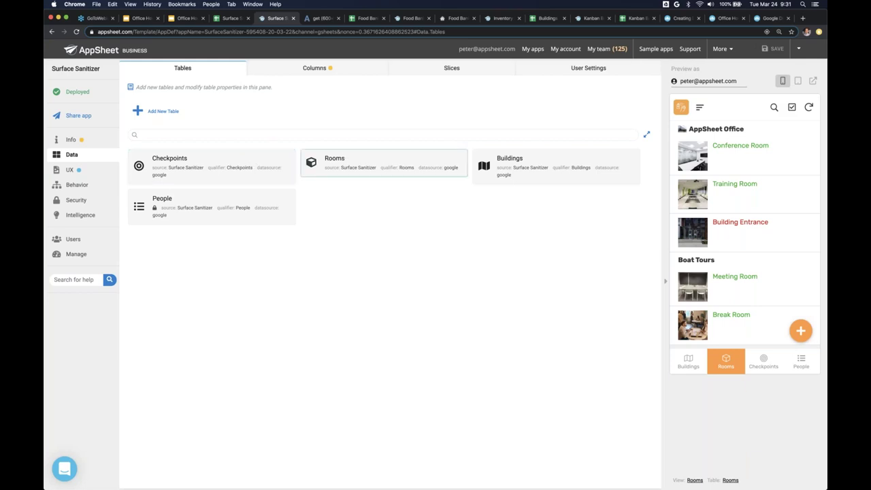
{"action": "left_click", "coordinate": [379, 159]}
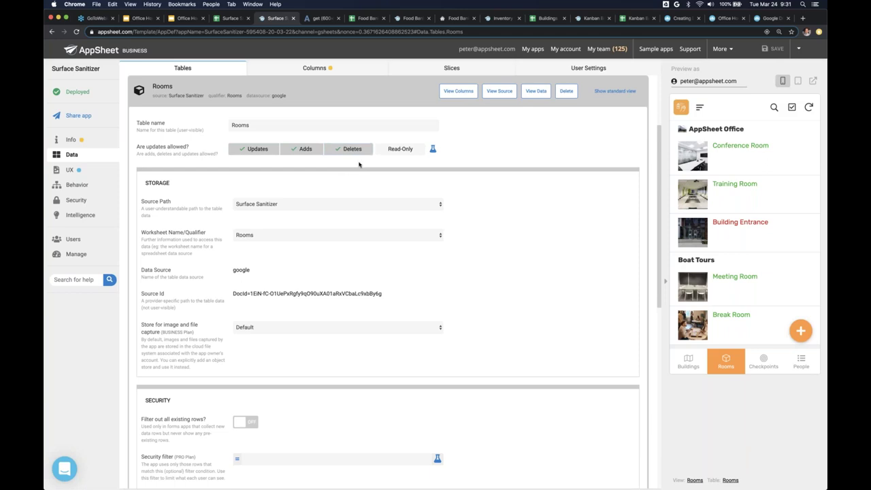
{"action": "left_click", "coordinate": [433, 151]}
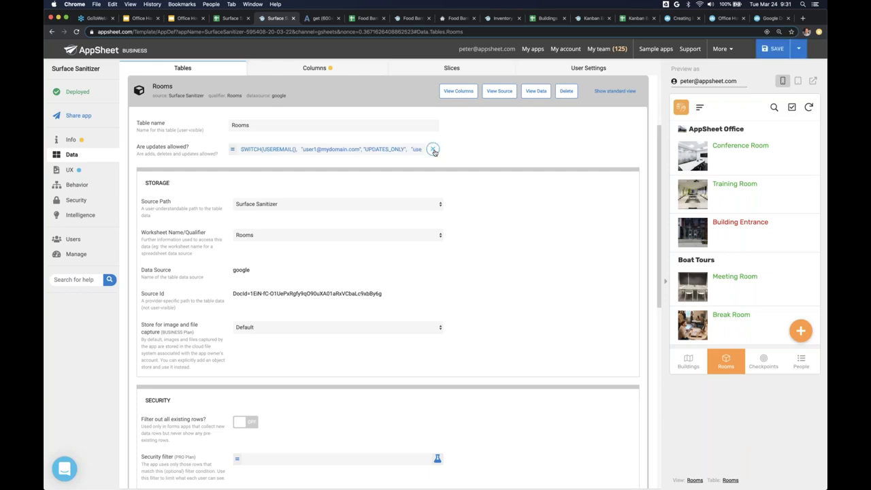
{"action": "left_click", "coordinate": [325, 150]}
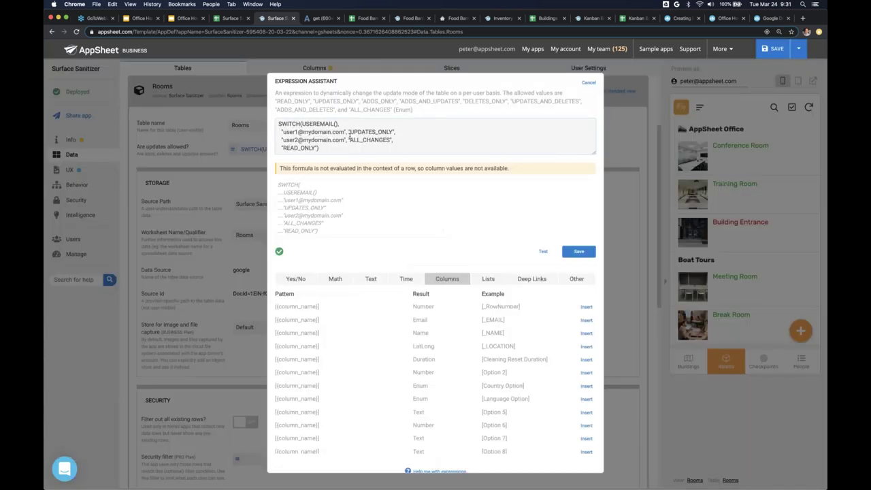
{"action": "scroll", "coordinate": [404, 360], "scroll_direction": "down", "scroll_amount": 2}
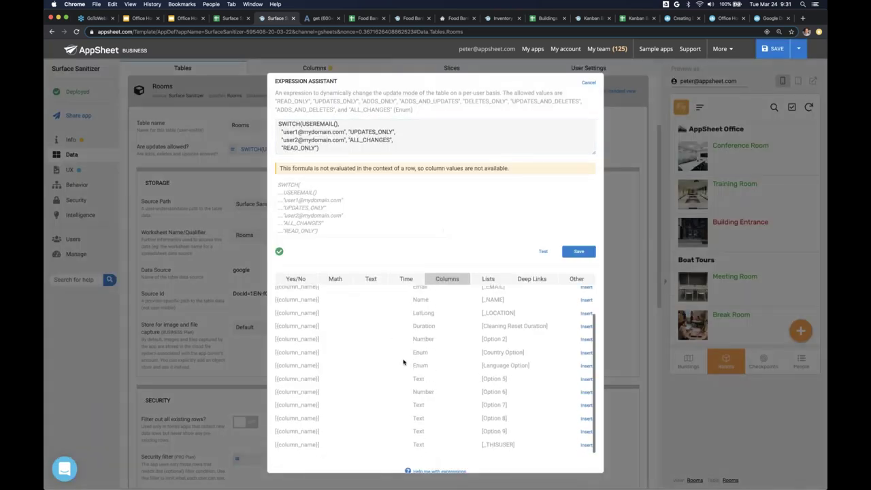
{"action": "scroll", "coordinate": [404, 362], "scroll_direction": "up", "scroll_amount": 2}
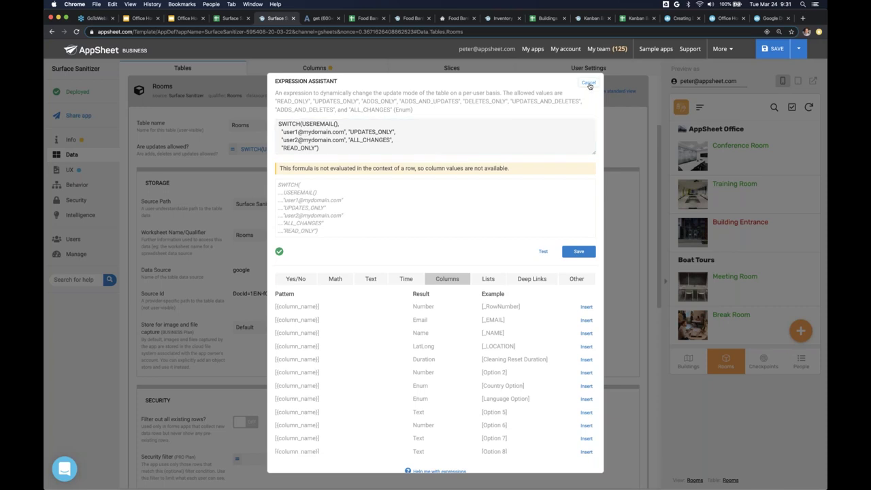
{"action": "left_click", "coordinate": [588, 83]}
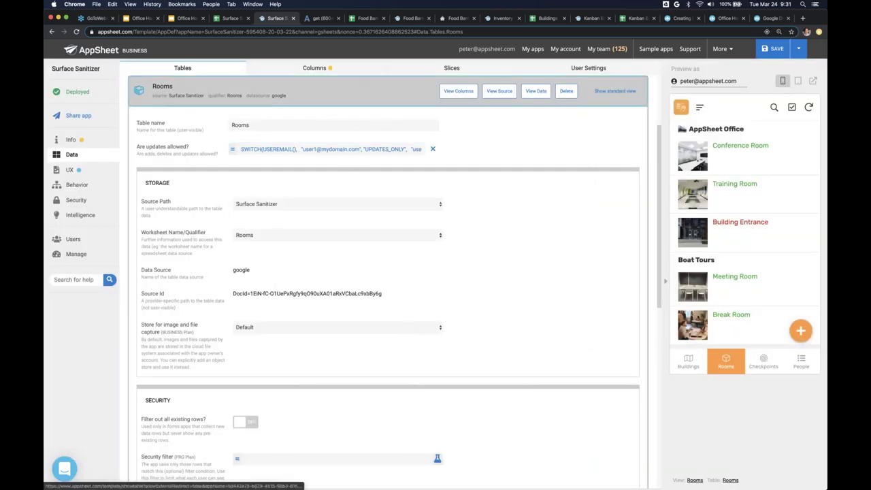
{"action": "left_click", "coordinate": [139, 90]}
{"action": "left_click", "coordinate": [77, 185]}
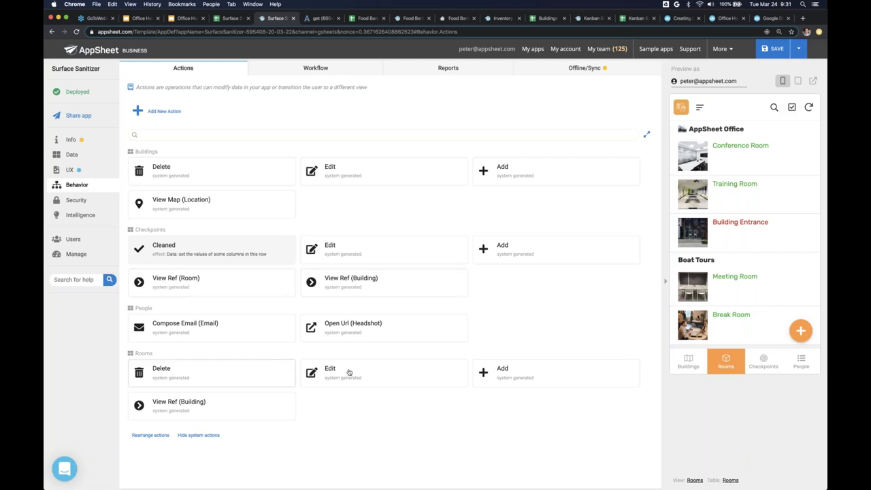
- Search the Rooms Add action's icons for 'plus' and set the boxed plus icon
{"action": "left_click", "coordinate": [550, 379]}
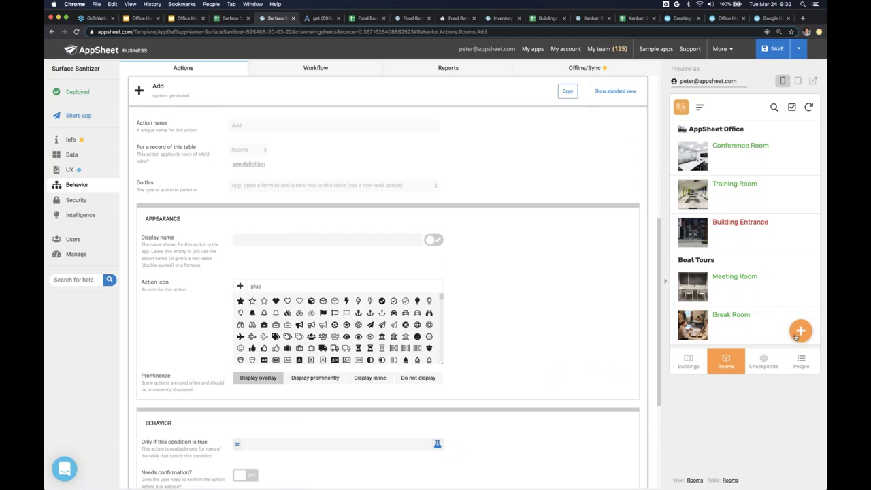
{"action": "left_click", "coordinate": [333, 286]}
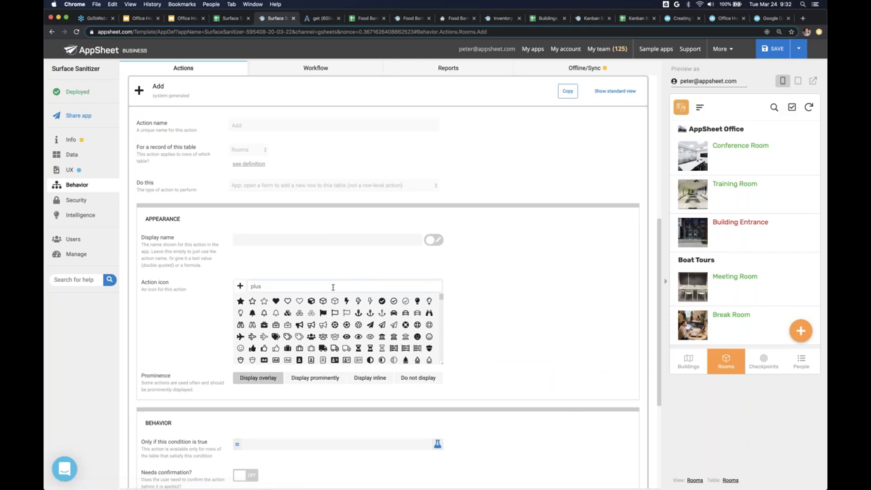
{"action": "left_click", "coordinate": [257, 289]}
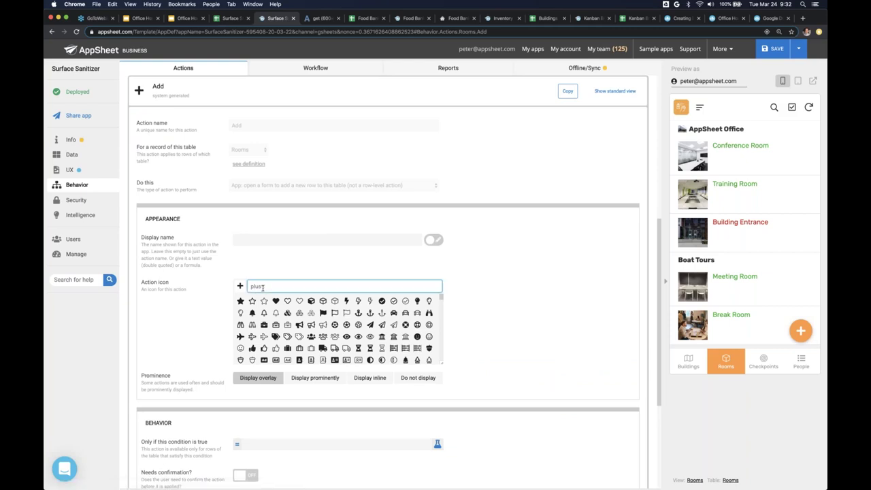
{"action": "type", "text": "plus"}
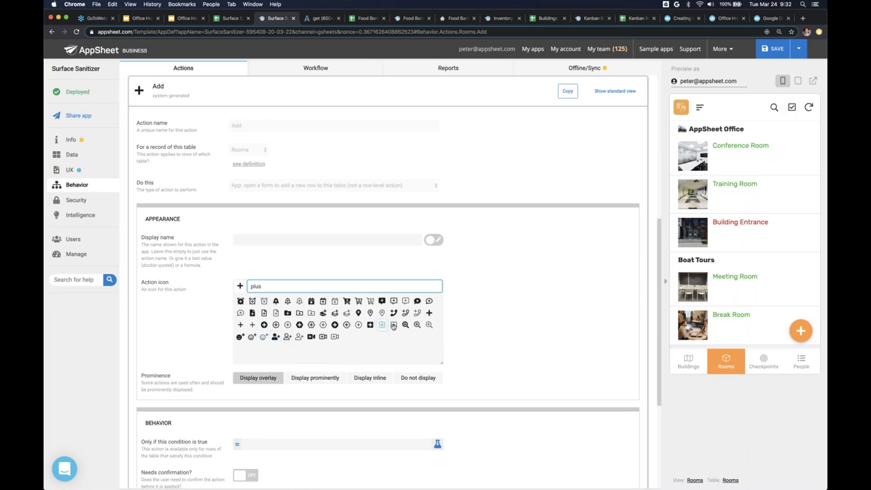
{"action": "left_click", "coordinate": [384, 326]}
{"action": "left_click", "coordinate": [386, 327]}
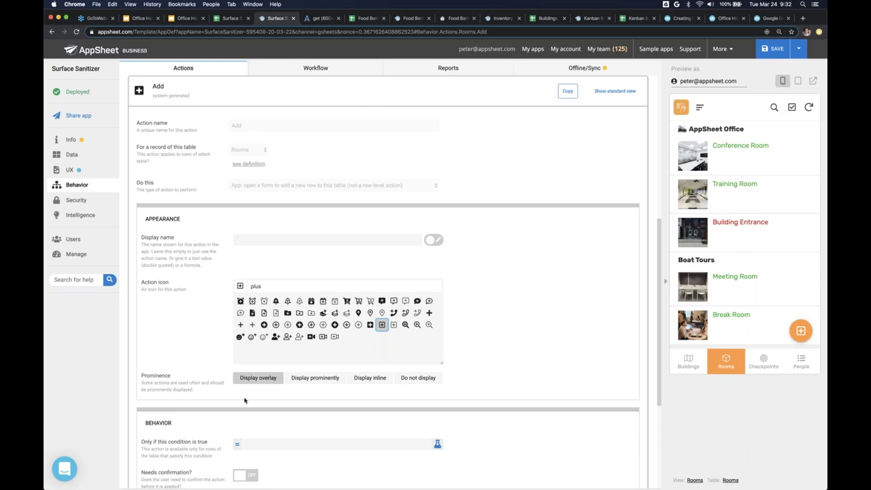
{"action": "scroll", "coordinate": [245, 400], "scroll_direction": "down", "scroll_amount": 5}
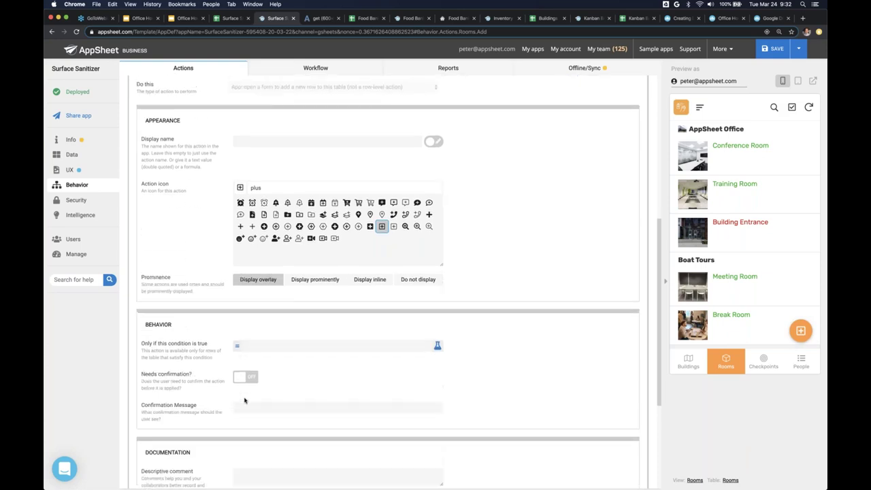
{"action": "scroll", "coordinate": [245, 400], "scroll_direction": "down", "scroll_amount": 2}
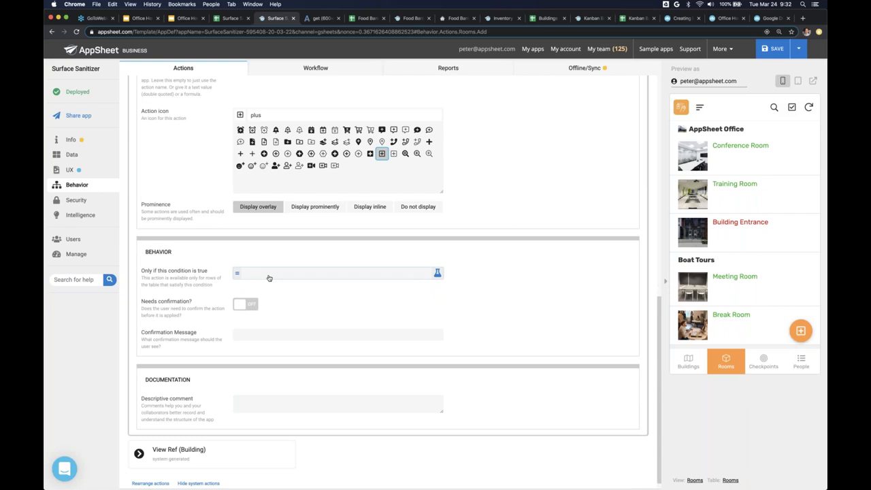
- Save USERROLE()=ADMIN as the Add action's 'Only if this condition is true' expression
{"action": "left_click", "coordinate": [269, 273]}
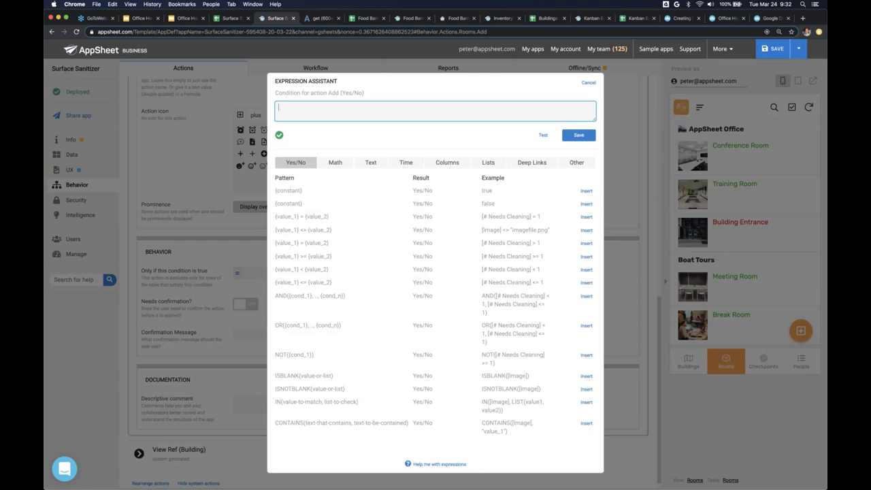
{"action": "scroll", "coordinate": [340, 110], "scroll_direction": "up", "scroll_amount": 3}
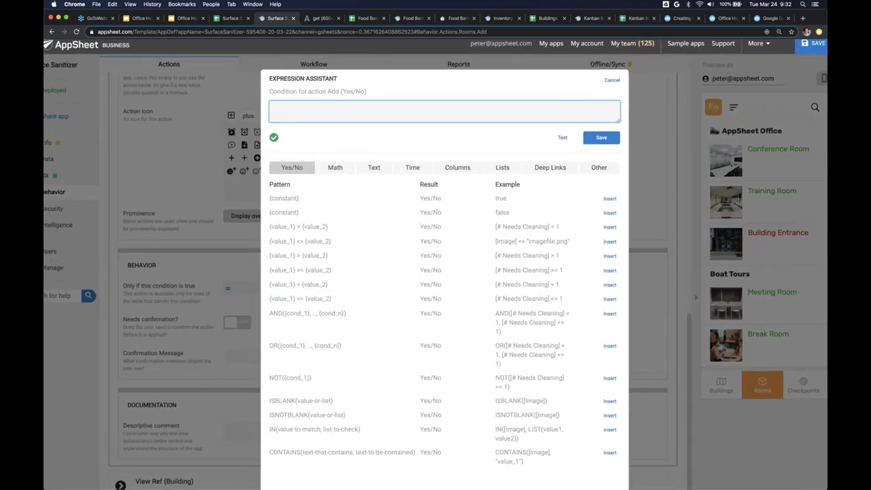
{"action": "scroll", "coordinate": [335, 109], "scroll_direction": "up", "scroll_amount": 3}
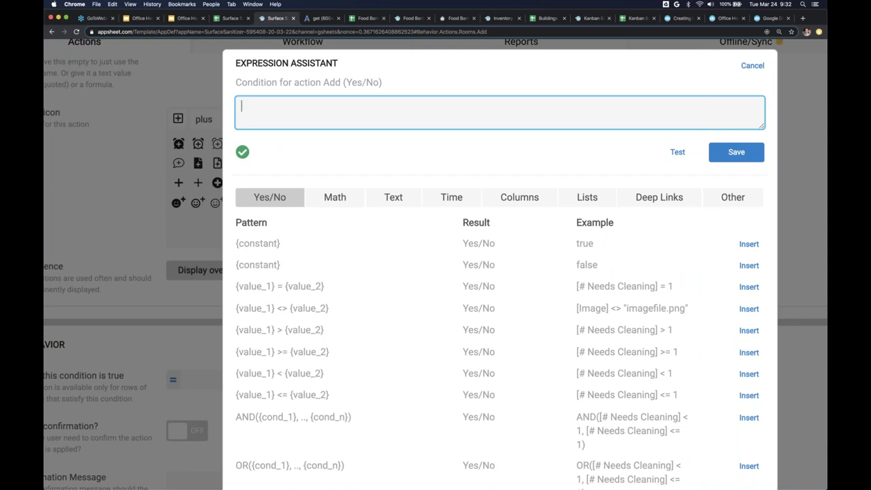
{"action": "type", "text": "USERROLE()"}
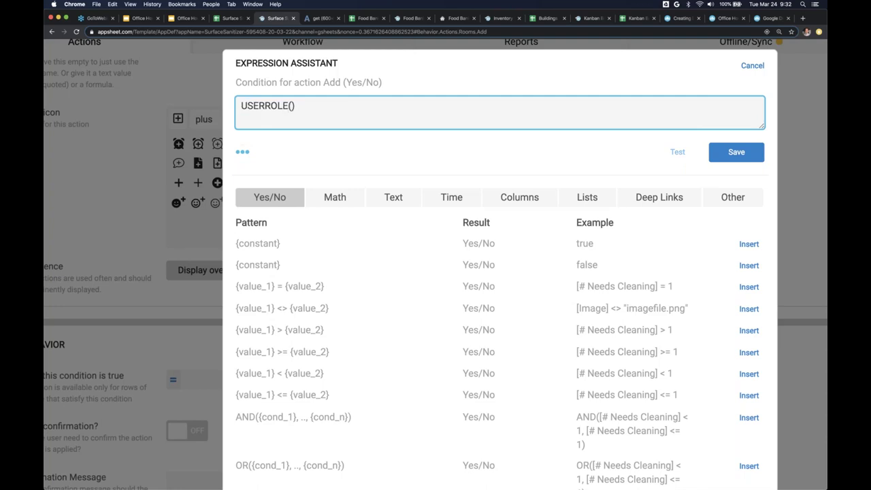
{"action": "type", "text": "=ADMIN"}
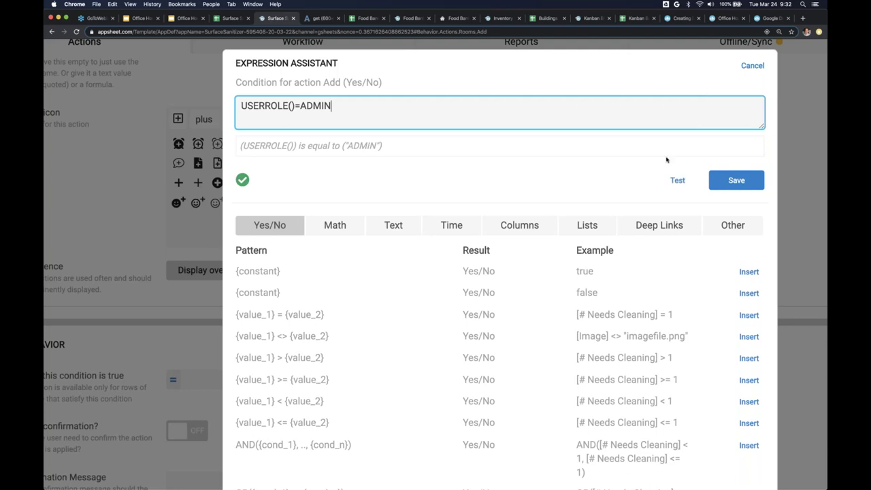
{"action": "left_click", "coordinate": [733, 180]}
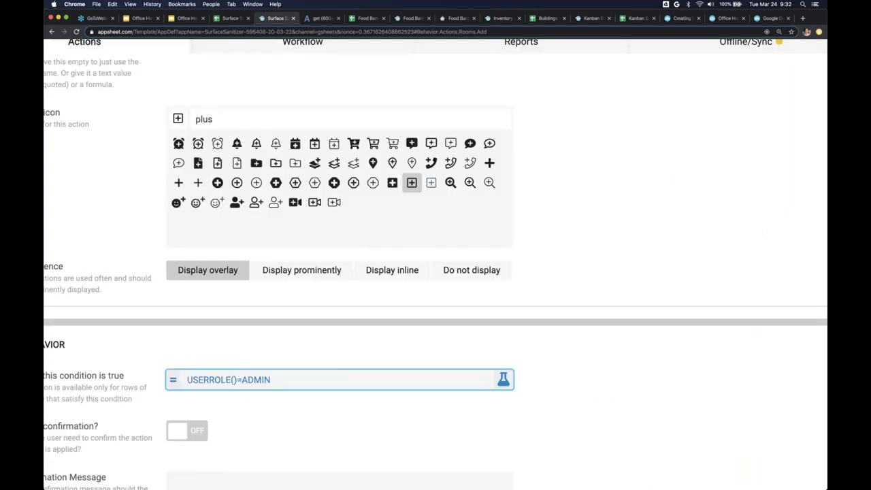
{"action": "key", "text": "super+0"}
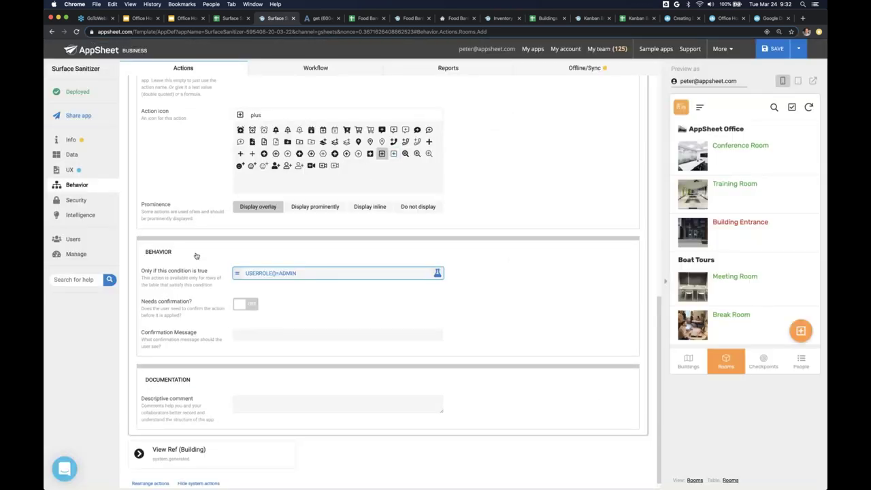
- Add the user's e-mail to the approved users without an invite email and give them the Admin role
{"action": "left_click", "coordinate": [95, 240]}
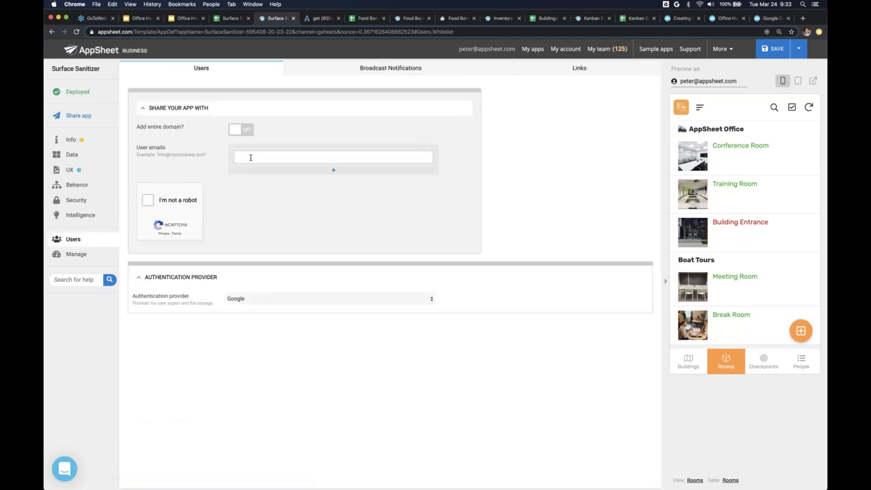
{"action": "left_click", "coordinate": [250, 157]}
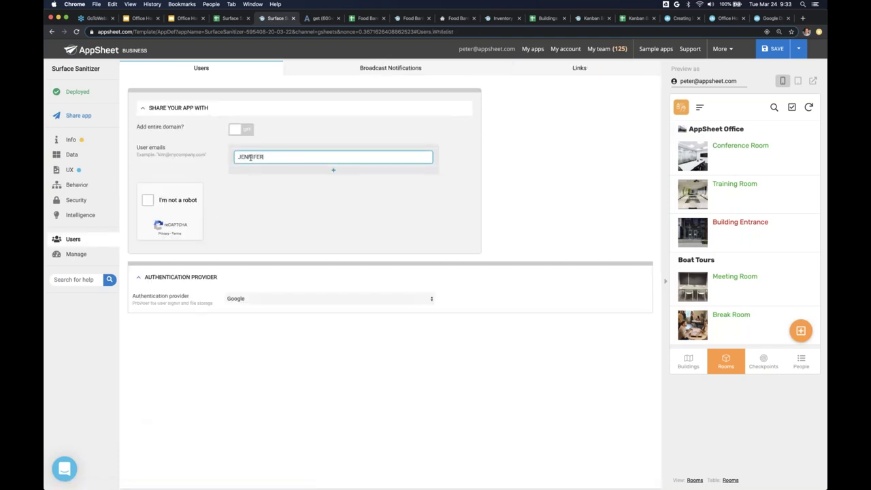
{"action": "left_click", "coordinate": [190, 200]}
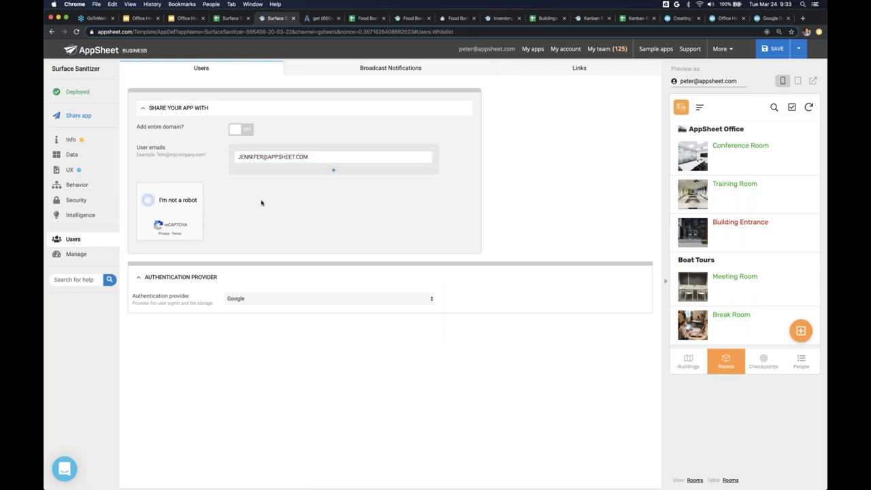
{"action": "left_click", "coordinate": [244, 222]}
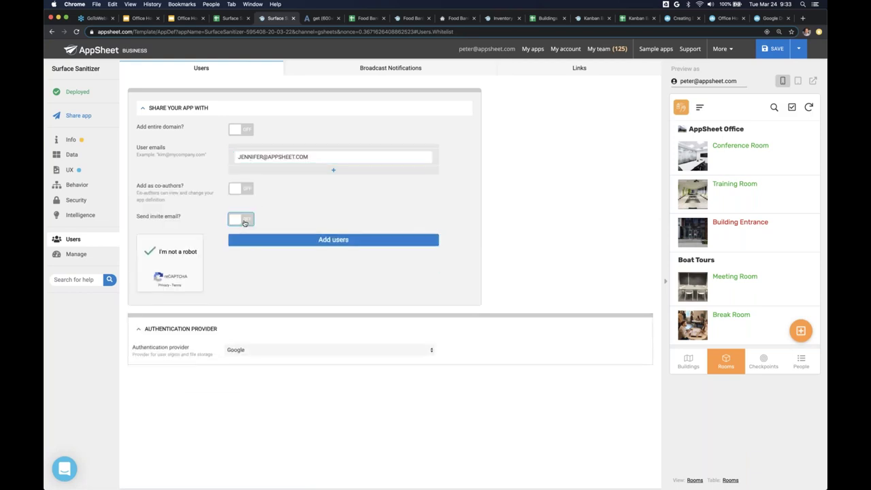
{"action": "left_click", "coordinate": [313, 243]}
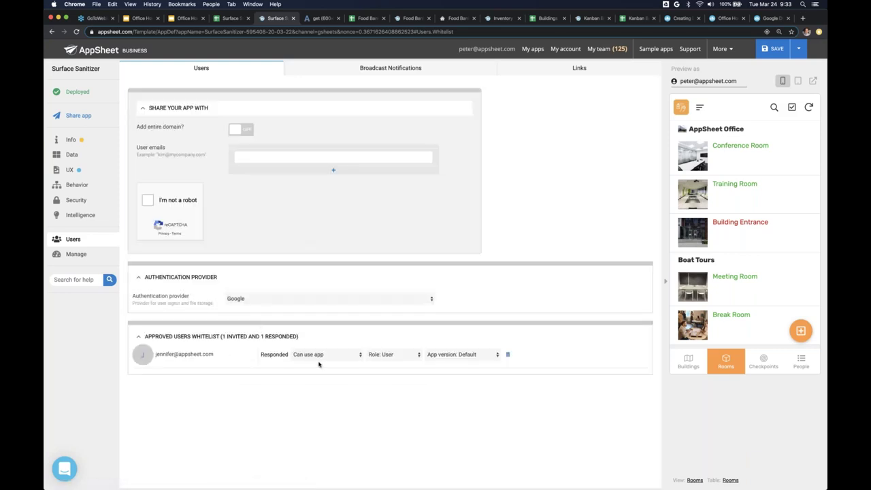
{"action": "left_click", "coordinate": [378, 354]}
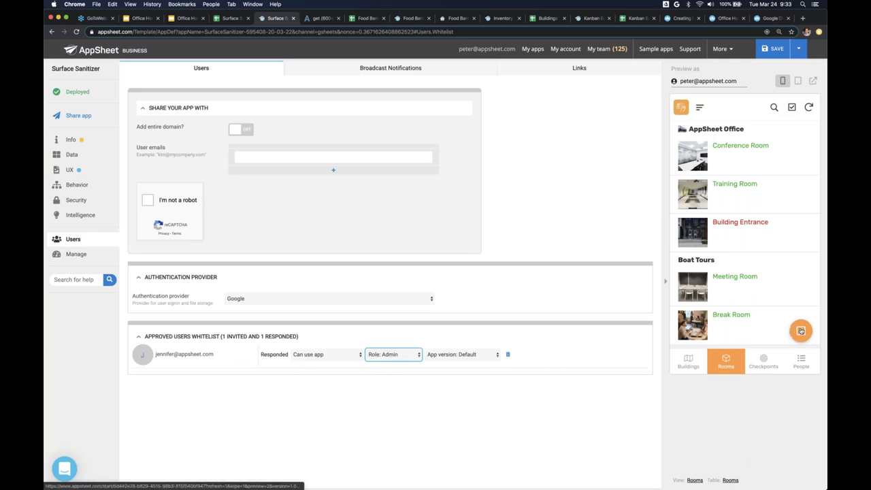
{"action": "left_click", "coordinate": [553, 310]}
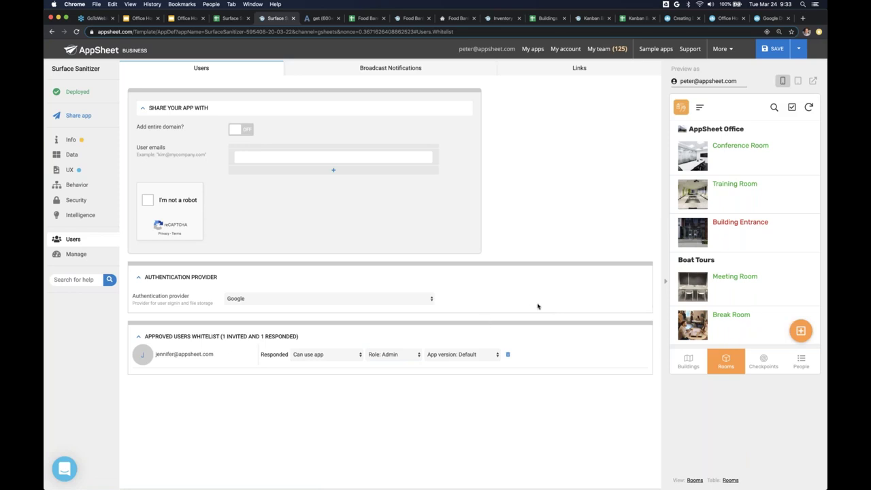
- Whitelist the entire appsheet.com domain
{"action": "left_click", "coordinate": [240, 129]}
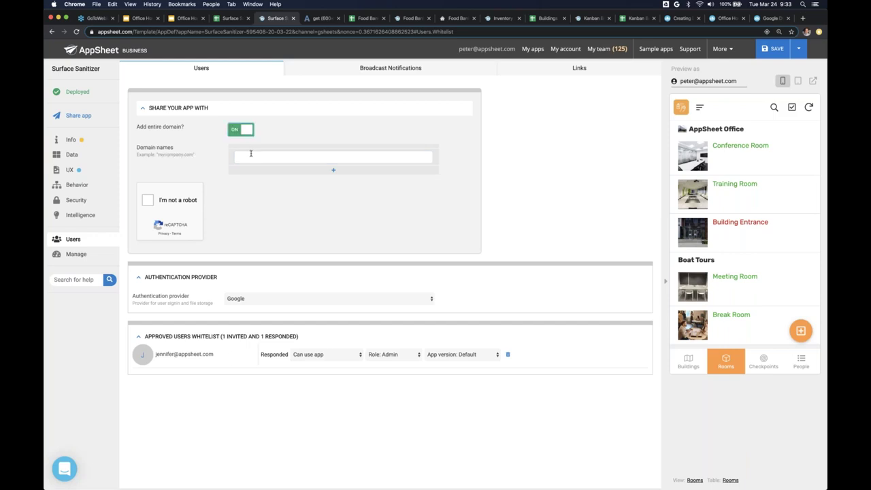
{"action": "left_click", "coordinate": [250, 154]}
{"action": "type", "text": "APPSHEET.COM"}
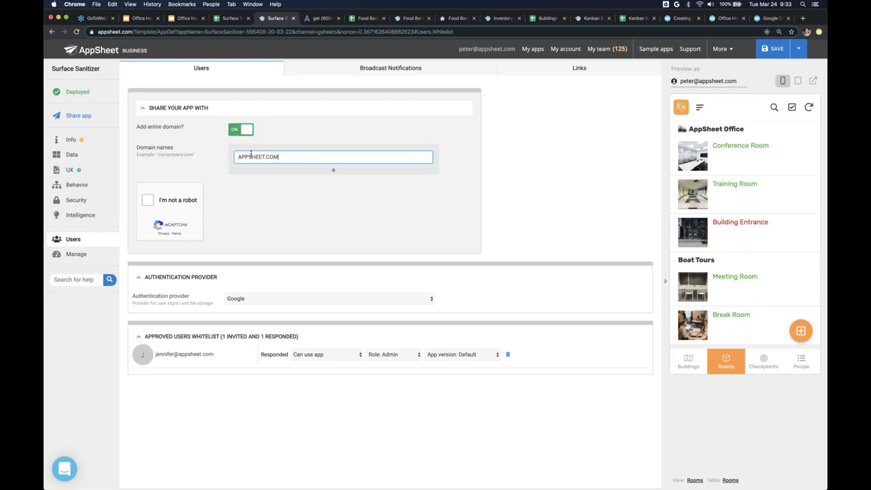
{"action": "left_click", "coordinate": [148, 199]}
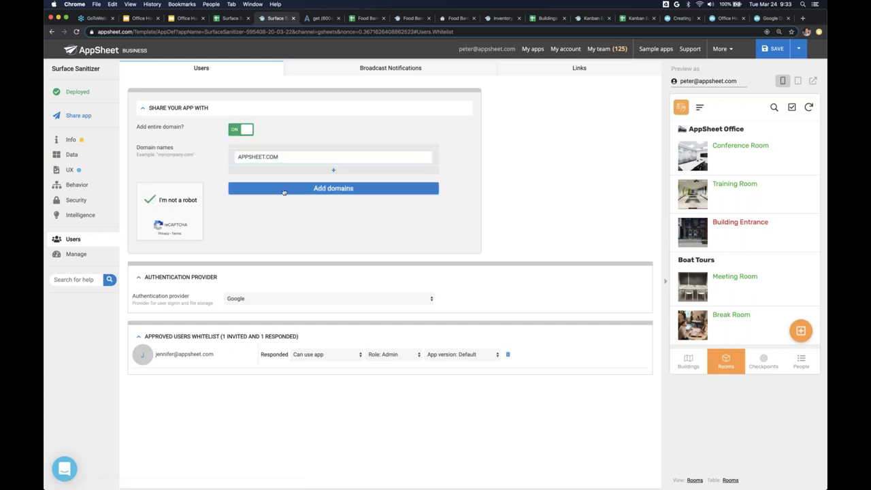
{"action": "left_click", "coordinate": [284, 189]}
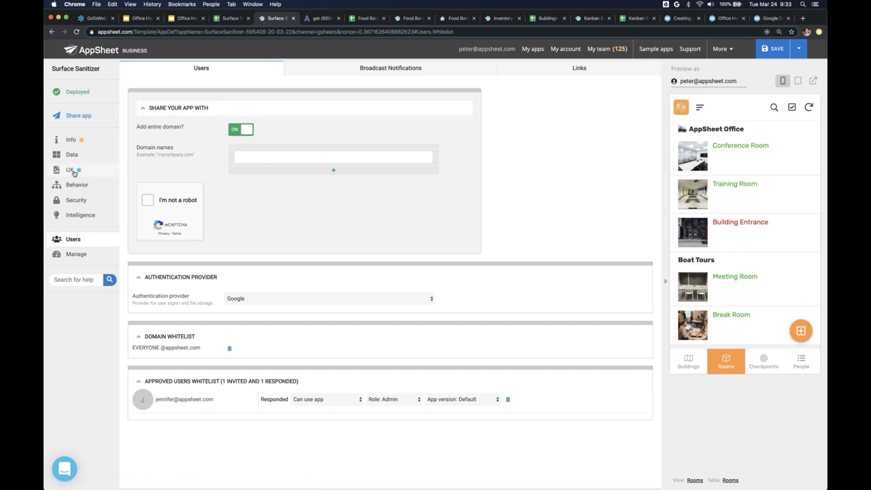
- Review the Checkpoints column summaries under Data, then switch to the Office Hours Agenda slide
{"action": "left_click", "coordinate": [72, 170]}
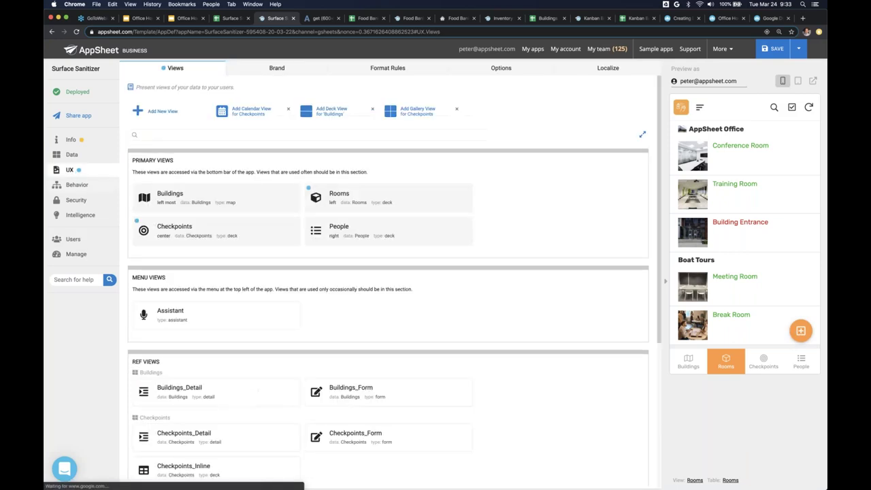
{"action": "left_click", "coordinate": [96, 156]}
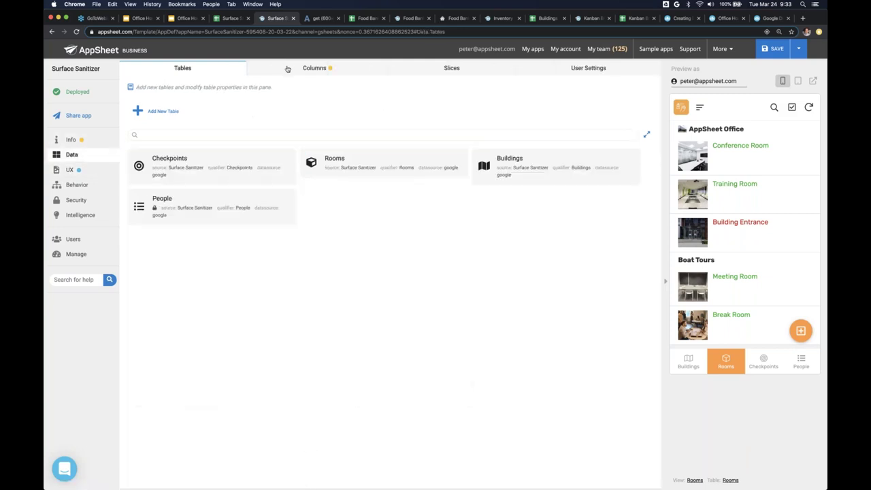
{"action": "left_click", "coordinate": [288, 69]}
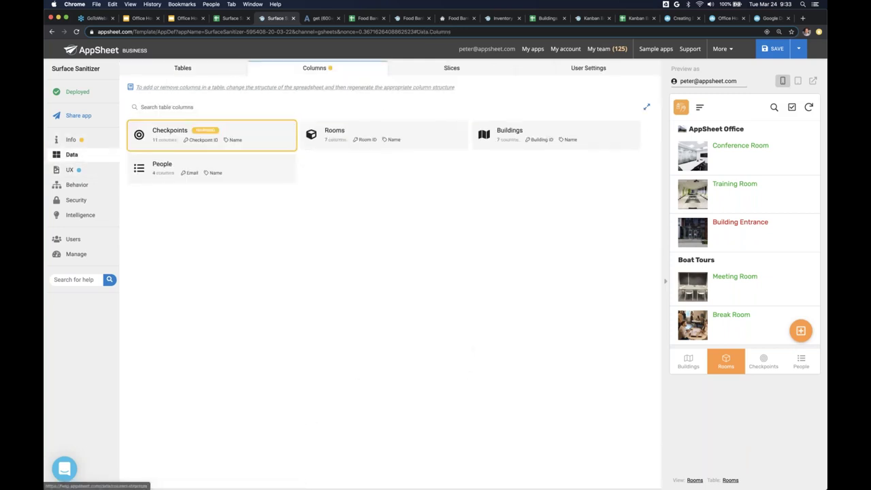
{"action": "left_click", "coordinate": [274, 141]}
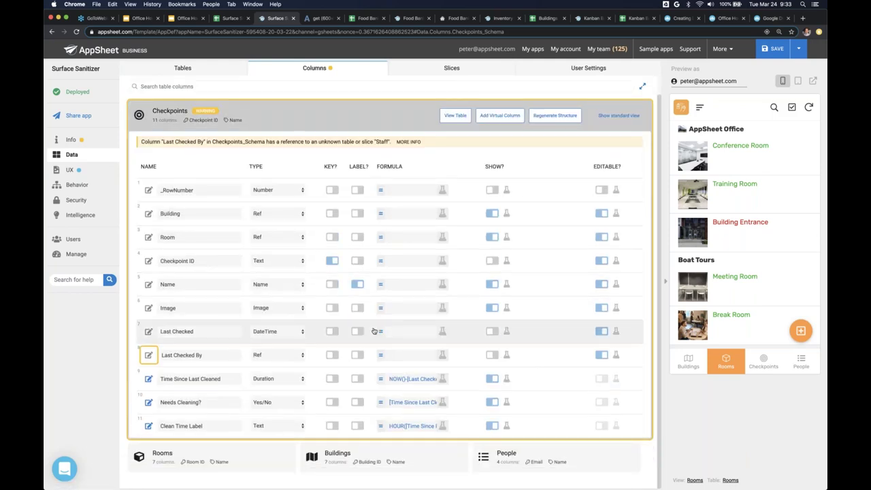
{"action": "left_click", "coordinate": [88, 168]}
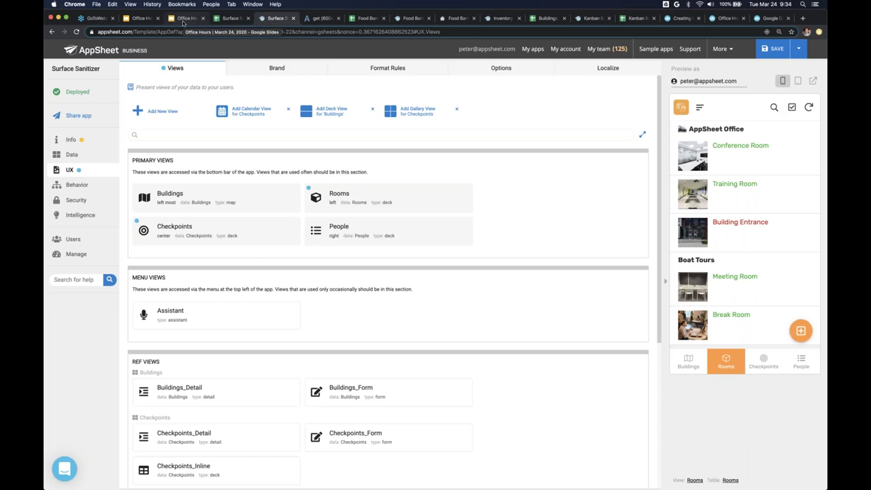
{"action": "left_click", "coordinate": [183, 18]}
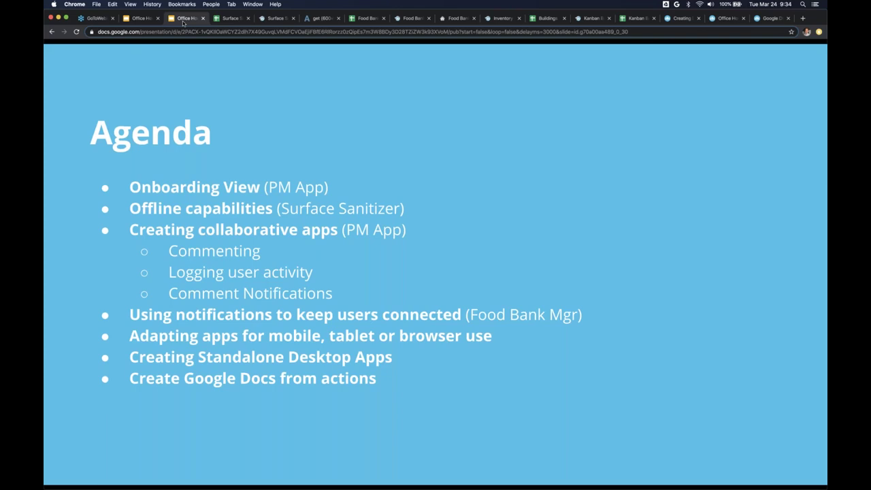
- Return to the AppSheet editor and show the Checkpoints view in the preview
{"action": "key", "text": "ctrl+Tab"}
{"action": "key", "text": "ctrl+Tab"}
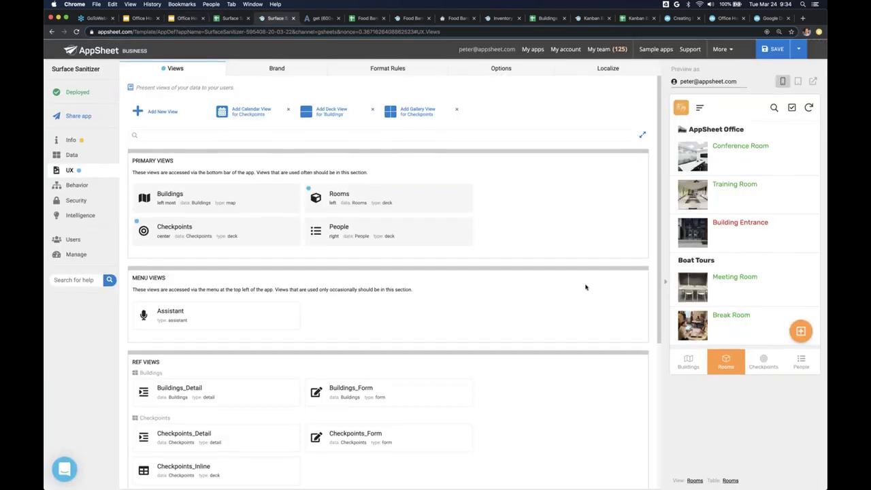
{"action": "left_click", "coordinate": [765, 367]}
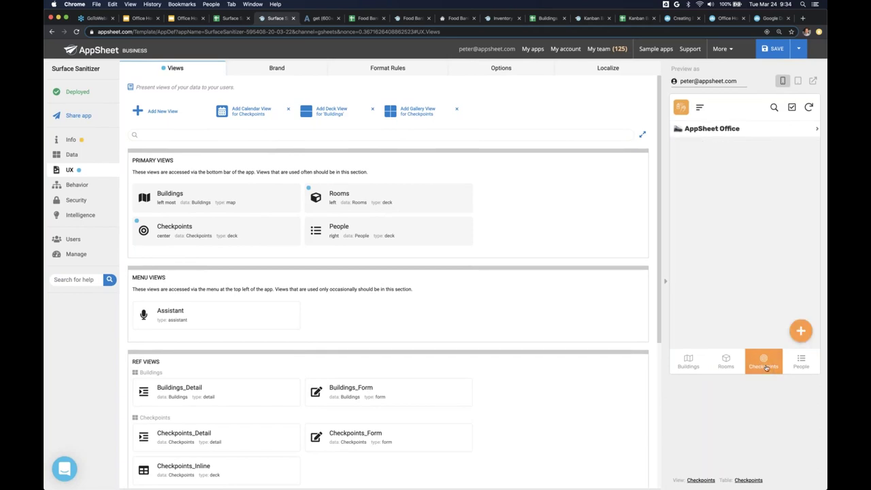
- In the preview's Rooms view, check the Clean Every value in Settings
{"action": "left_click", "coordinate": [726, 368]}
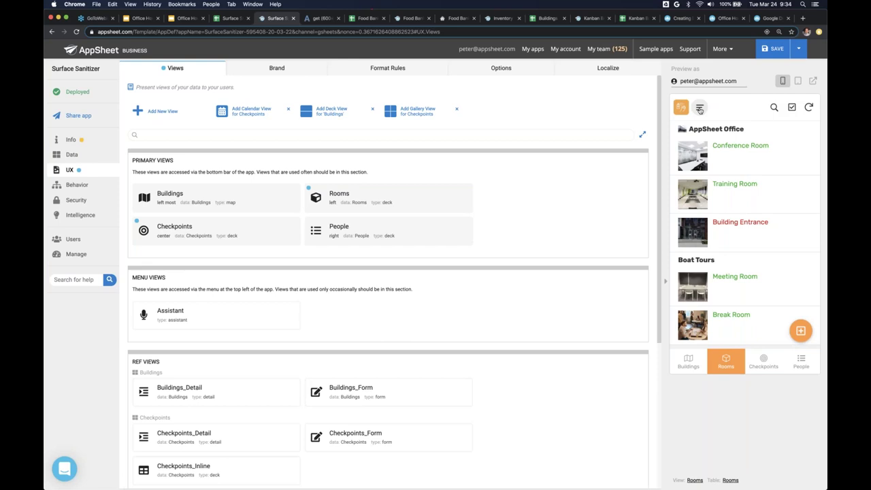
{"action": "left_click", "coordinate": [700, 108]}
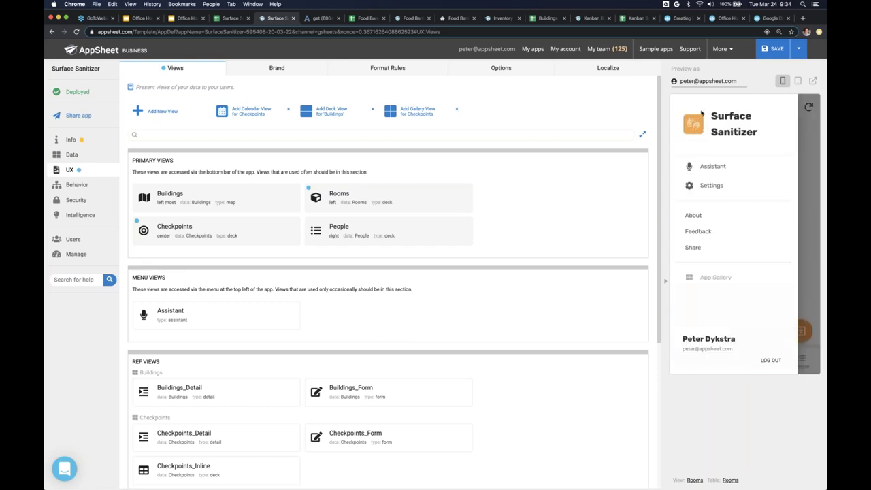
{"action": "left_click", "coordinate": [712, 190]}
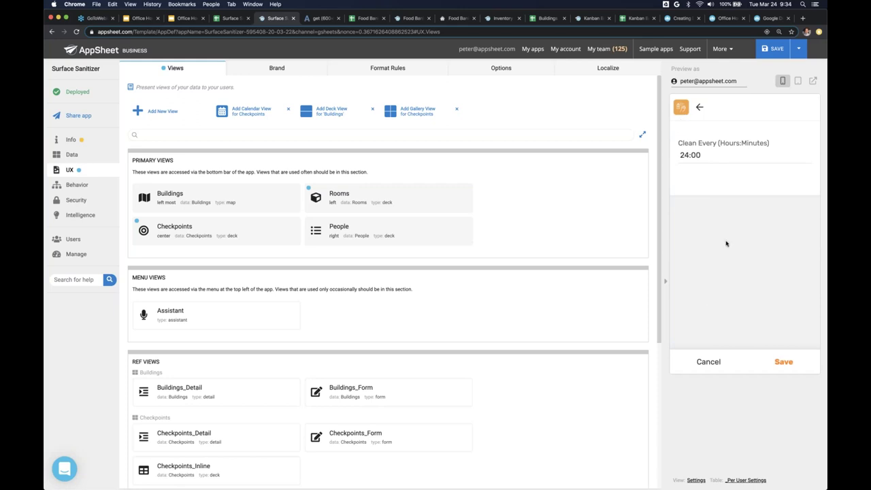
{"action": "left_click", "coordinate": [689, 155]}
{"action": "left_click", "coordinate": [699, 106]}
- Look at Training Room, then open Building Entrance showing Door Handles needing cleaning
{"action": "left_click", "coordinate": [721, 182]}
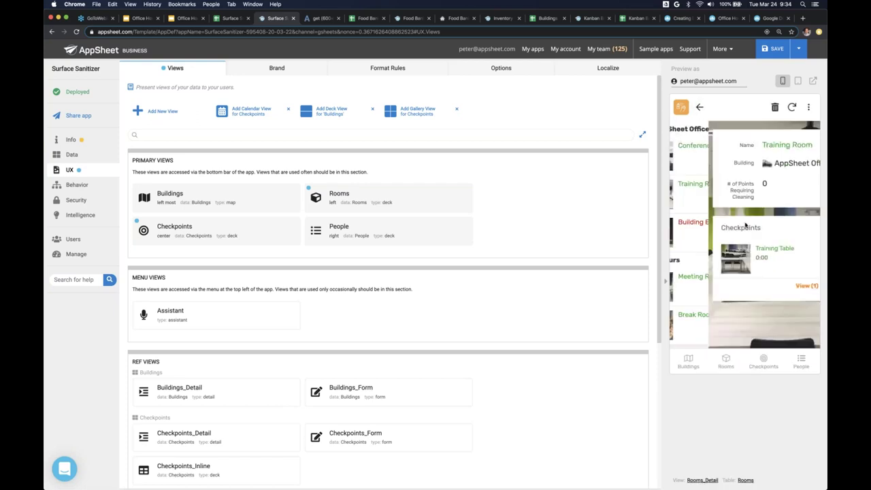
{"action": "left_click", "coordinate": [699, 107]}
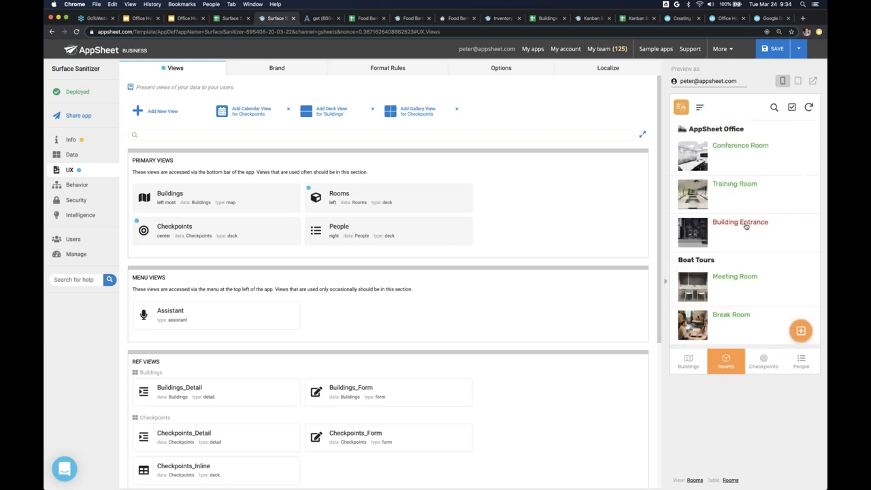
{"action": "left_click", "coordinate": [739, 236]}
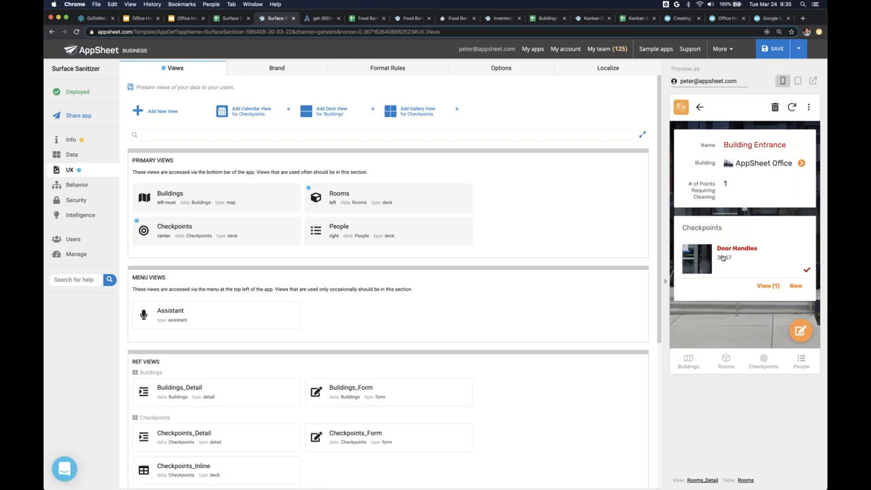
{"action": "scroll", "coordinate": [723, 257], "scroll_direction": "up", "scroll_amount": 10}
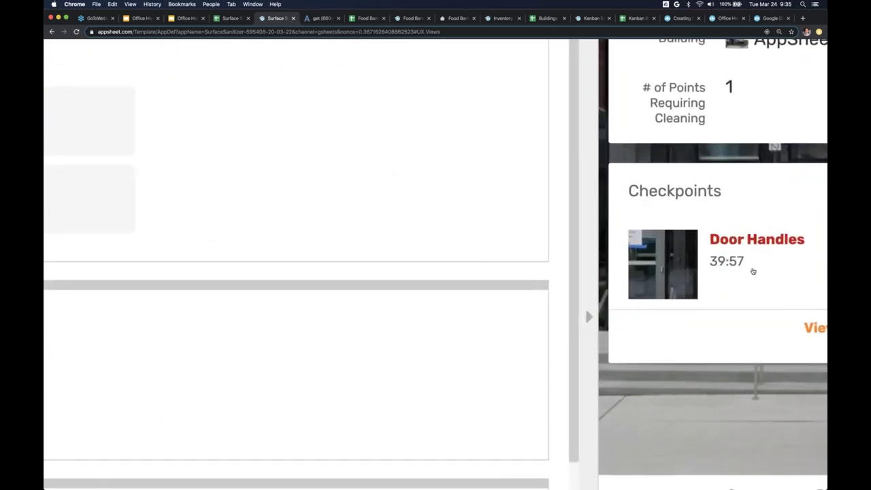
{"action": "scroll", "coordinate": [753, 271], "scroll_direction": "down", "scroll_amount": 10}
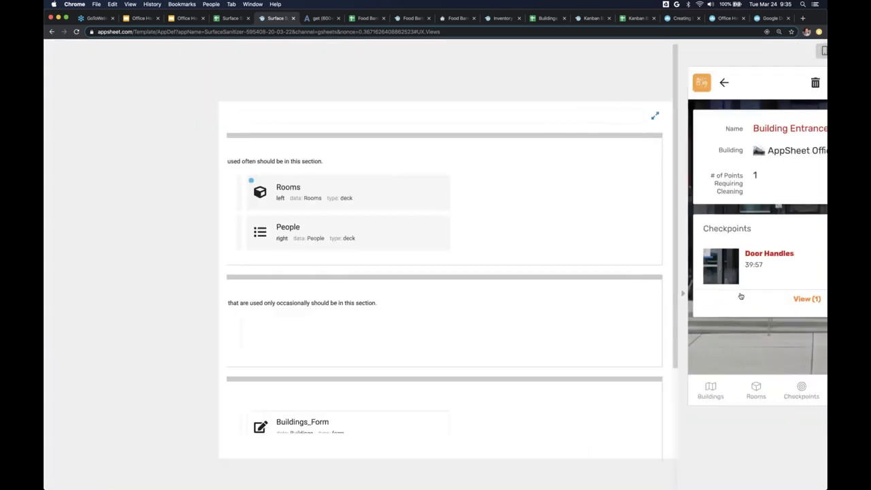
{"action": "scroll", "coordinate": [585, 224], "scroll_direction": "down", "scroll_amount": 3}
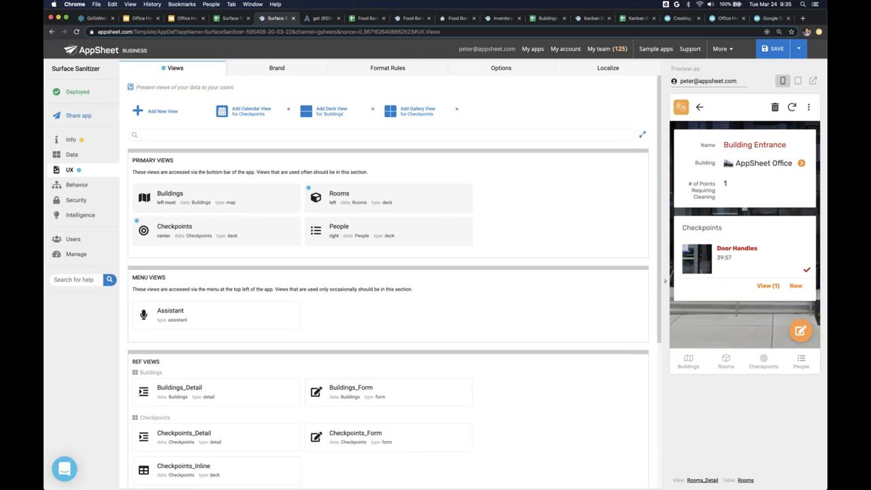
- Visit Format Rules, reopen Building Entrance in the preview, then show the Data tables list
{"action": "left_click", "coordinate": [412, 71]}
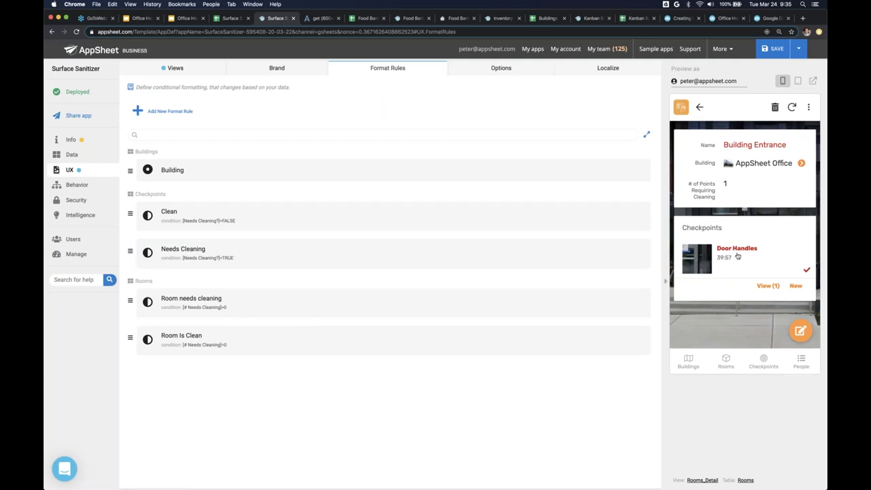
{"action": "left_click", "coordinate": [709, 116]}
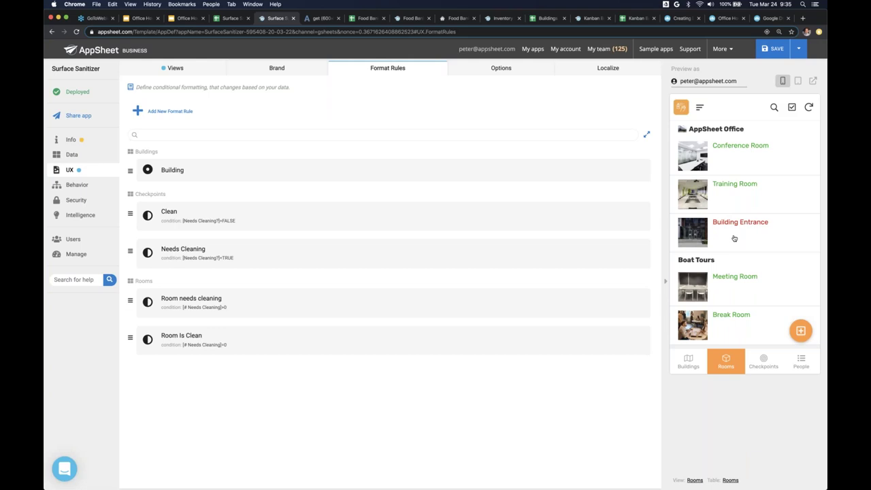
{"action": "left_click", "coordinate": [734, 238]}
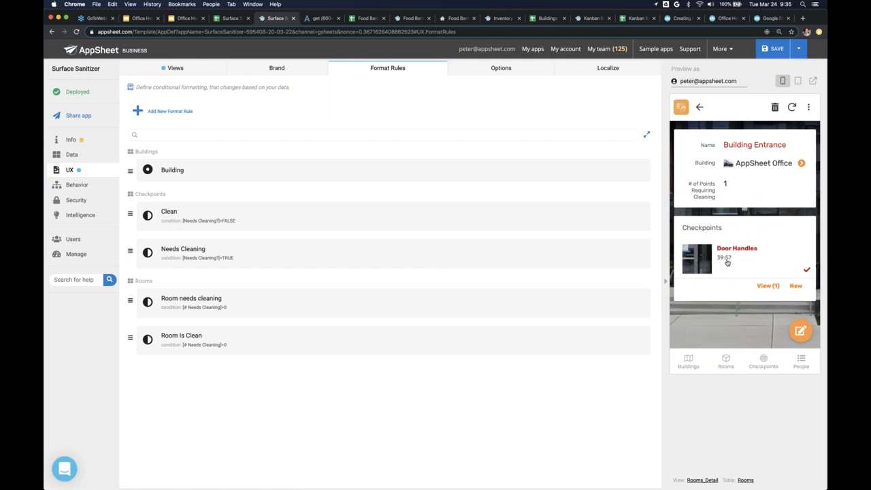
{"action": "left_click", "coordinate": [93, 159]}
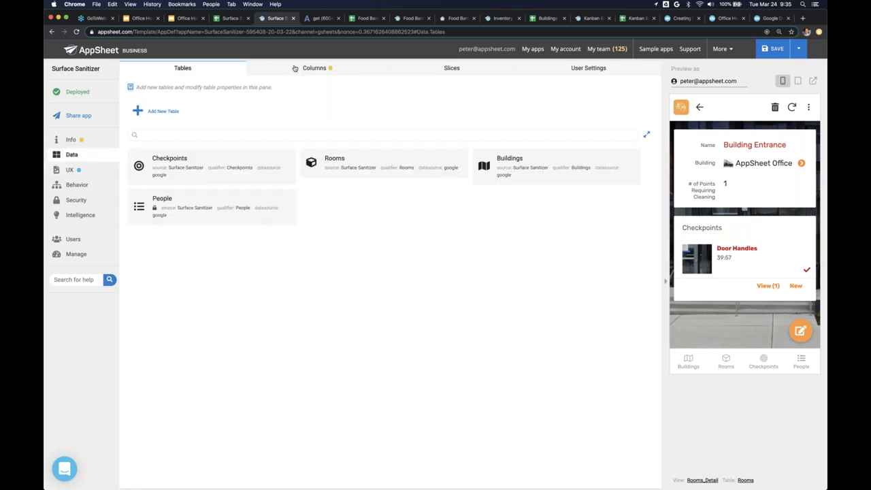
{"action": "left_click", "coordinate": [296, 68]}
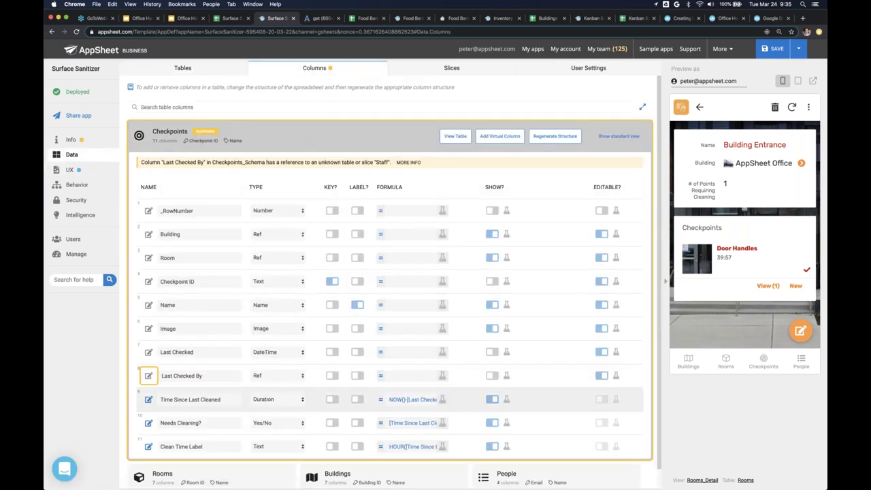
{"action": "scroll", "coordinate": [235, 390], "scroll_direction": "down", "scroll_amount": 1}
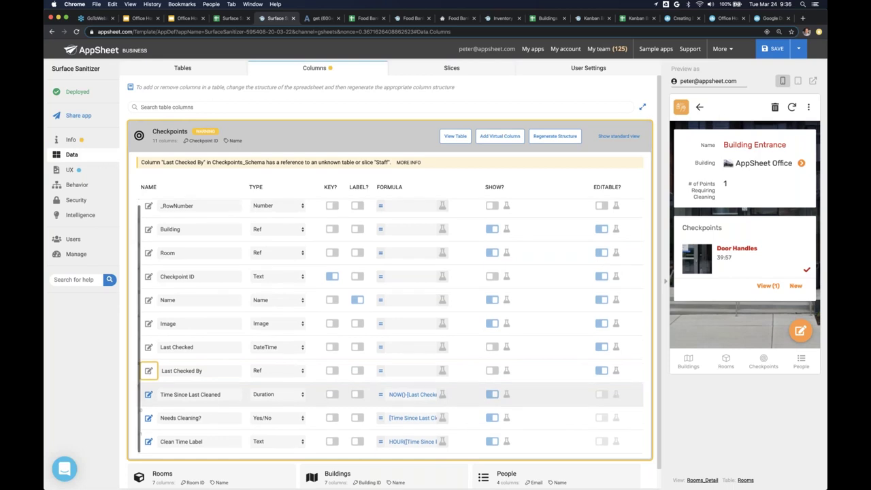
{"action": "left_click", "coordinate": [502, 137]}
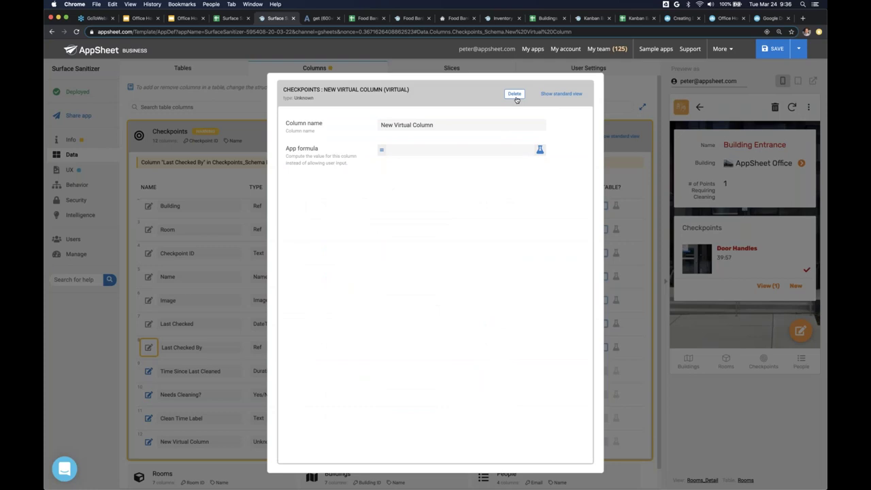
{"action": "left_click", "coordinate": [516, 100]}
{"action": "left_click", "coordinate": [508, 95]}
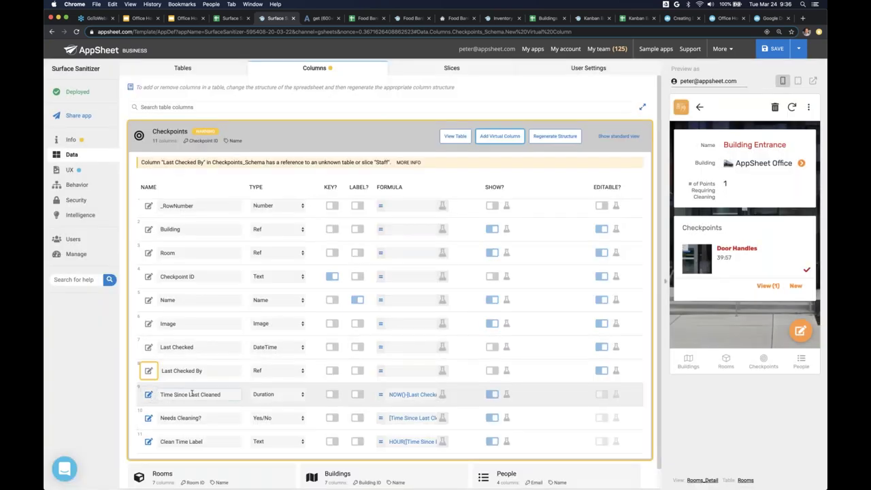
{"action": "left_click", "coordinate": [287, 396]}
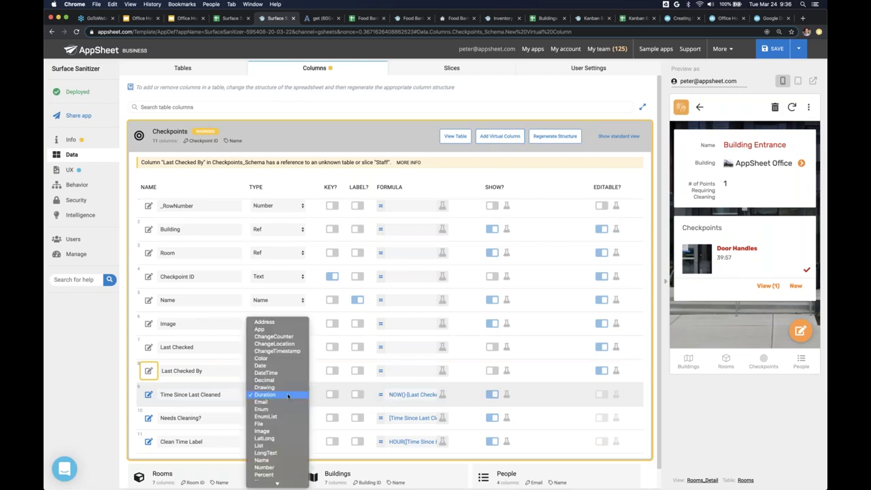
{"action": "left_click", "coordinate": [287, 397]}
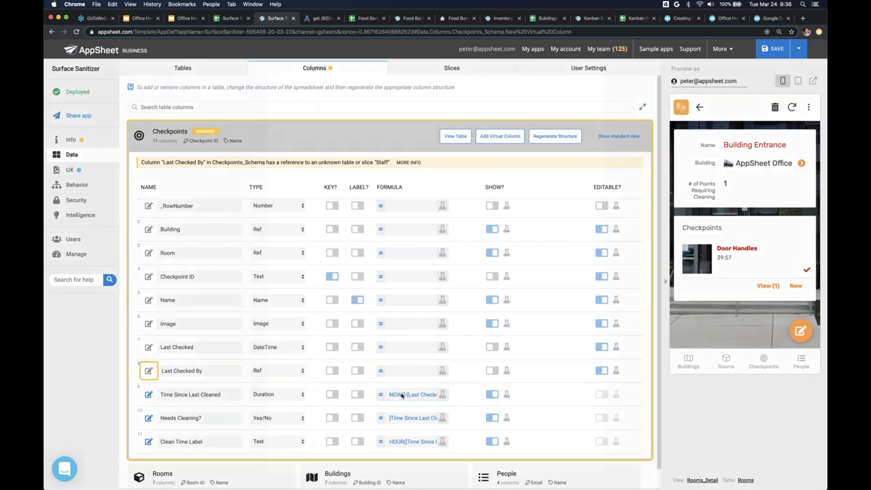
{"action": "left_click", "coordinate": [398, 395]}
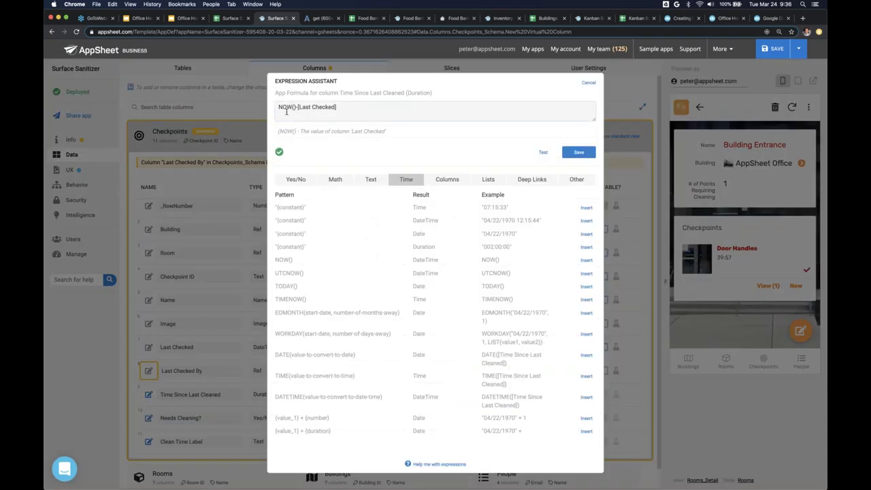
{"action": "scroll", "coordinate": [283, 109], "scroll_direction": "up", "scroll_amount": 5}
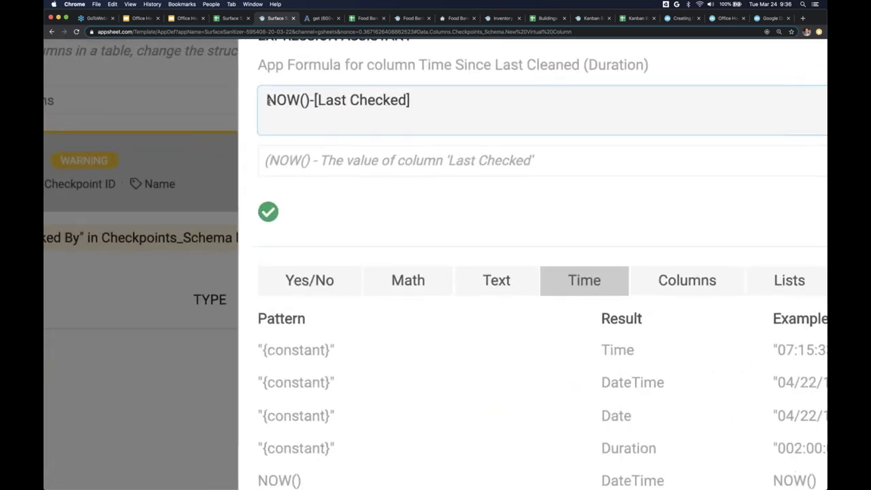
{"action": "left_click_drag", "start_coordinate": [266, 101], "coordinate": [415, 101]}
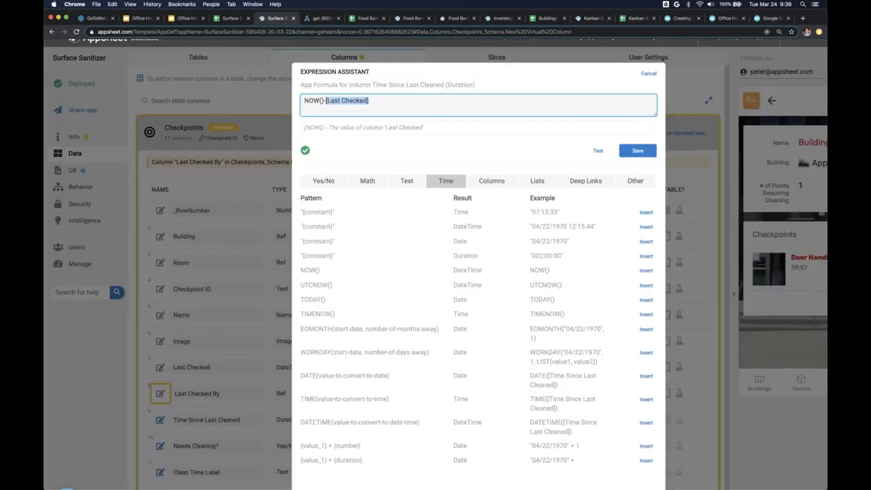
{"action": "left_click", "coordinate": [578, 152]}
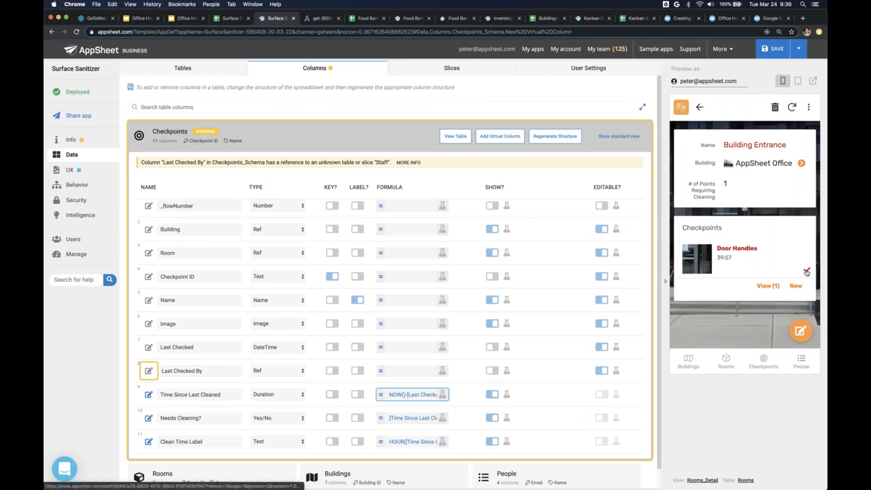
- Widen the Checkpoints sheet's Last Checked column F to show full date-times, then return to AppSheet
{"action": "left_click", "coordinate": [231, 18]}
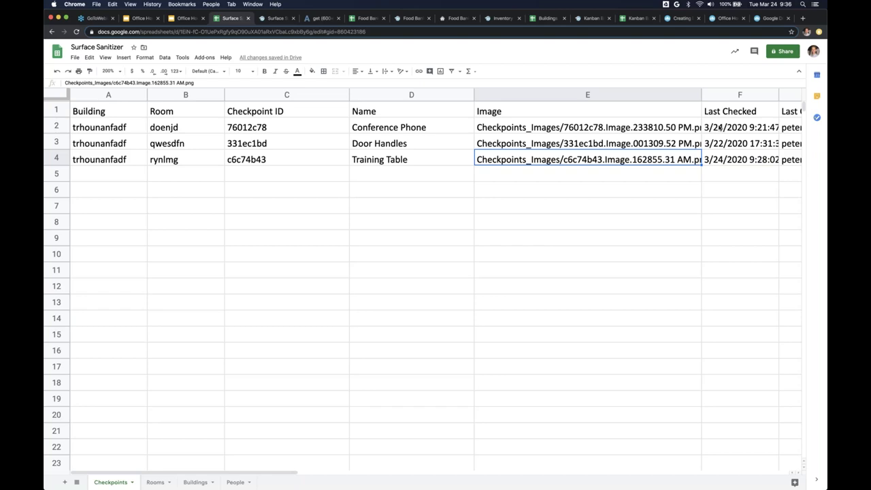
{"action": "left_click", "coordinate": [742, 95]}
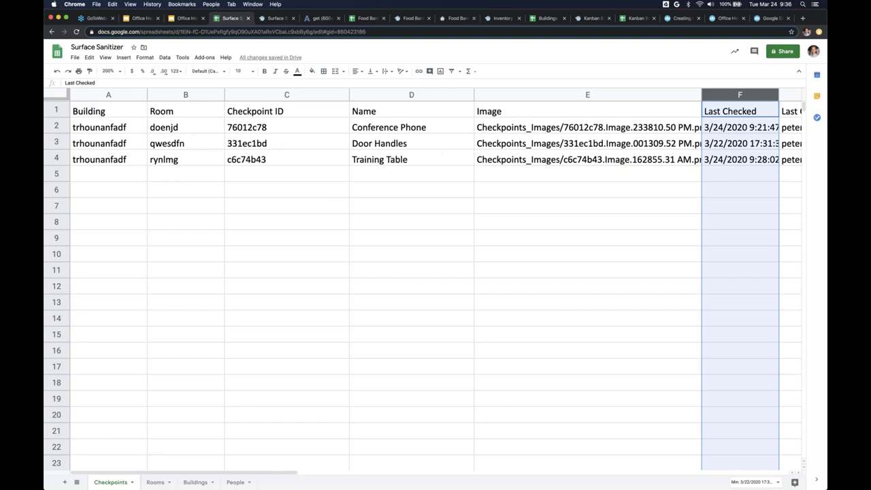
{"action": "left_click", "coordinate": [57, 143]}
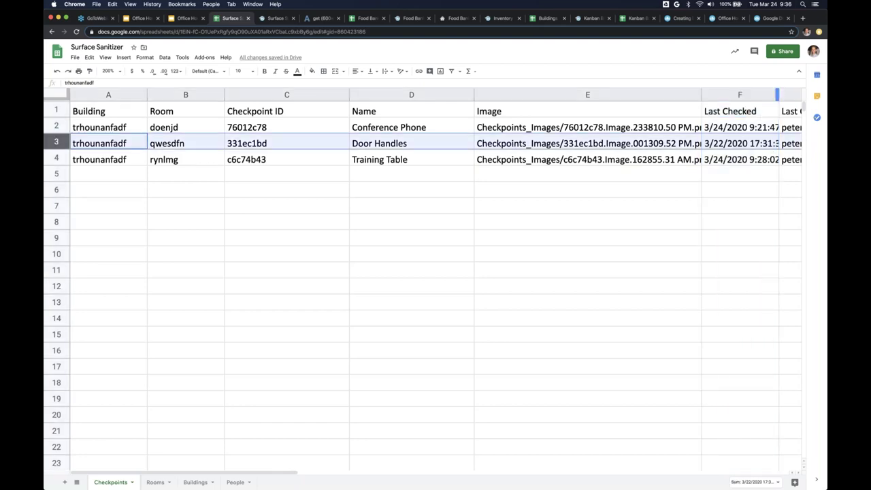
{"action": "left_click_drag", "start_coordinate": [777, 94], "coordinate": [794, 95]}
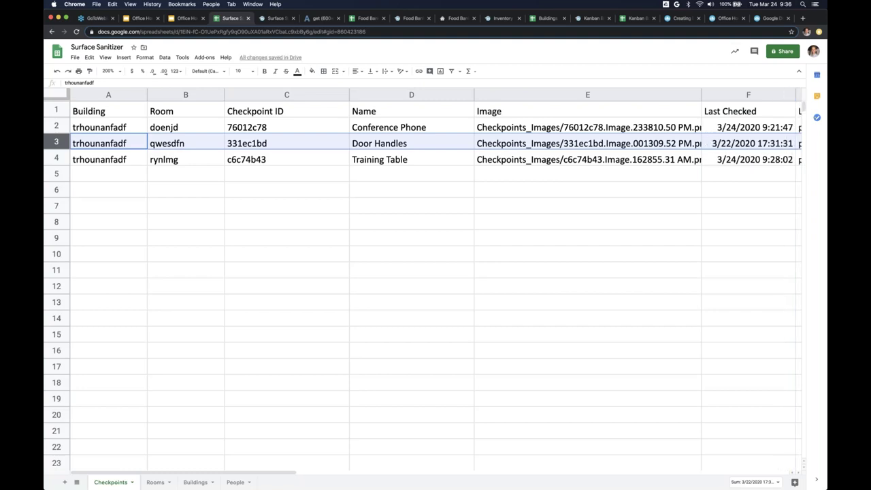
{"action": "left_click", "coordinate": [276, 19]}
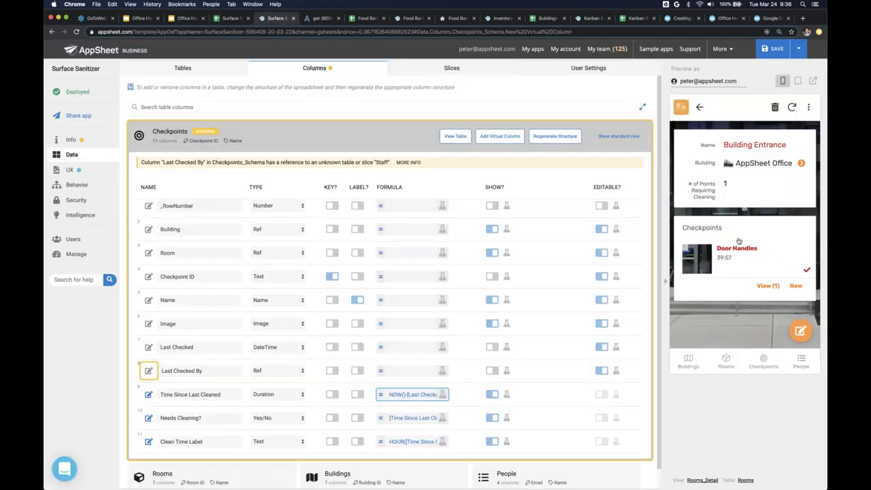
- Mark Door Handles as Cleaned in the app preview and return to the Surface Sanitizer sheet
{"action": "left_click", "coordinate": [807, 272]}
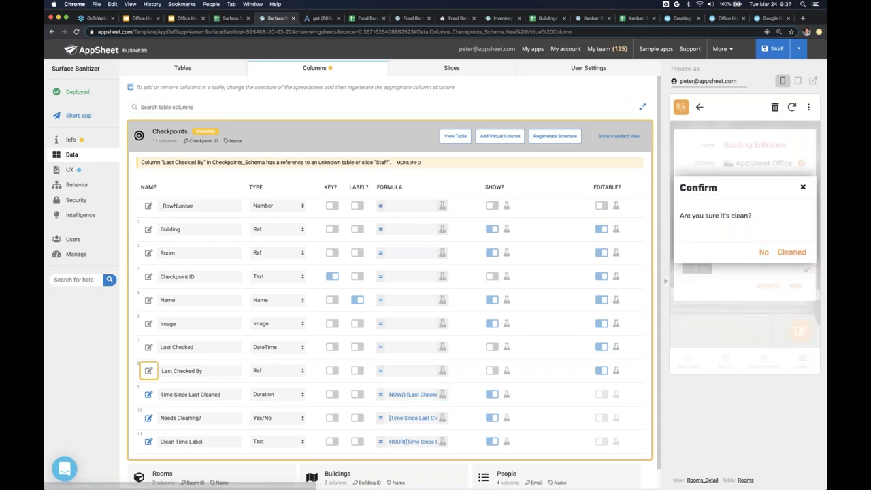
{"action": "left_click", "coordinate": [793, 252]}
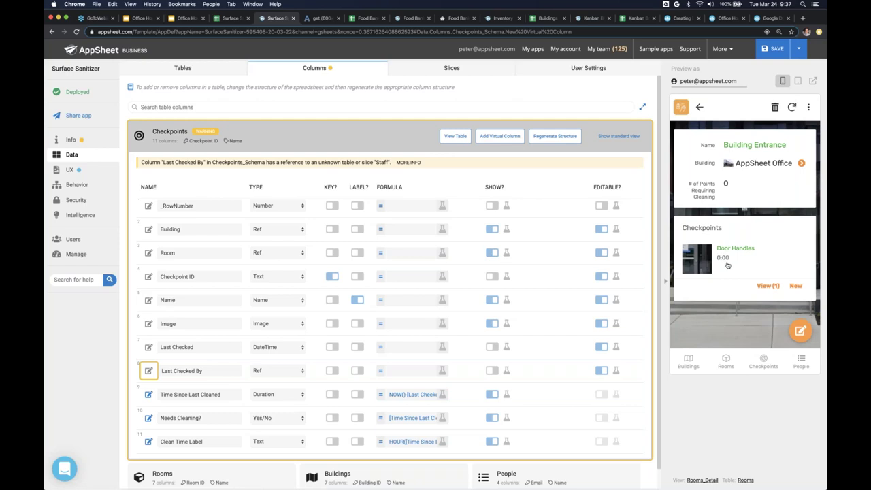
{"action": "key", "text": "ctrl+shift+Tab"}
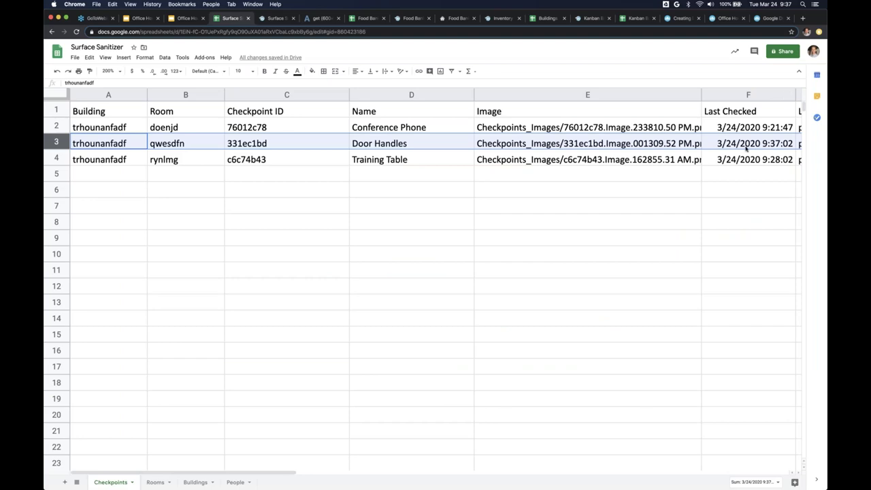
- Verify Door Handles' Last Checked cell F3 reads 3/24/2020 9:37:02, then go back to AppSheet
{"action": "left_click", "coordinate": [750, 147]}
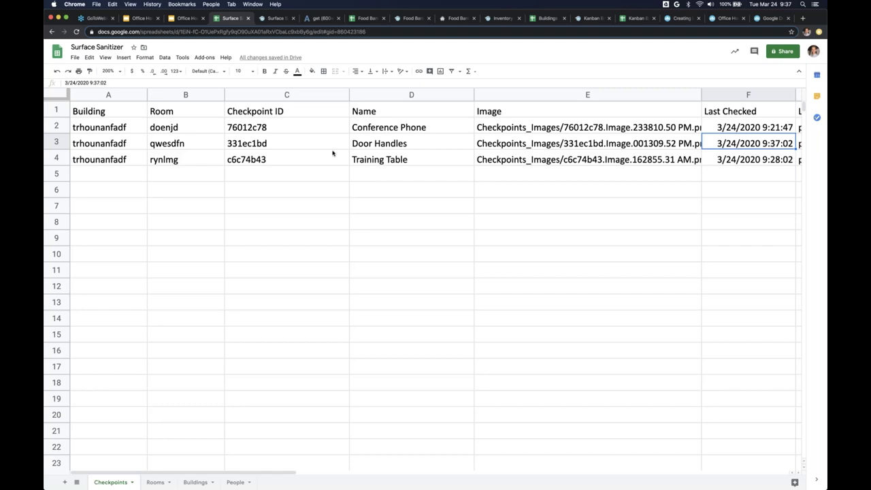
{"action": "key", "text": "ctrl+Tab"}
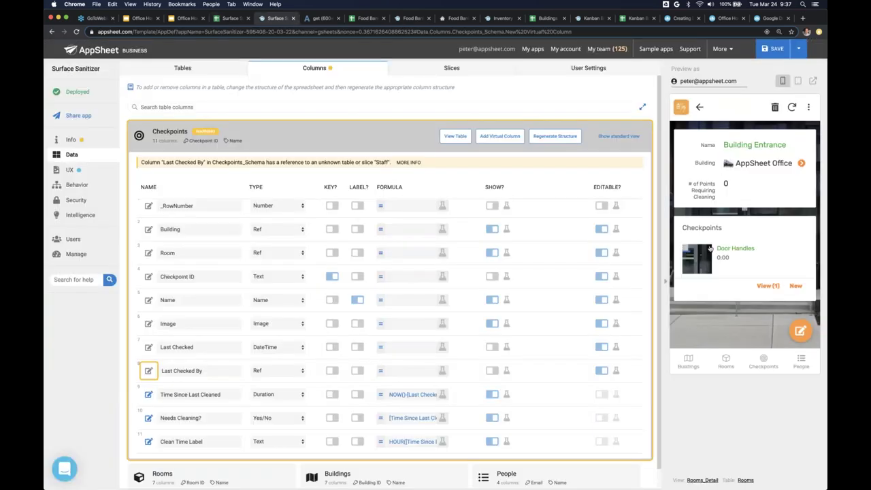
- Collapse the Checkpoints column list and return to the preview's Rooms list
{"action": "left_click", "coordinate": [139, 135]}
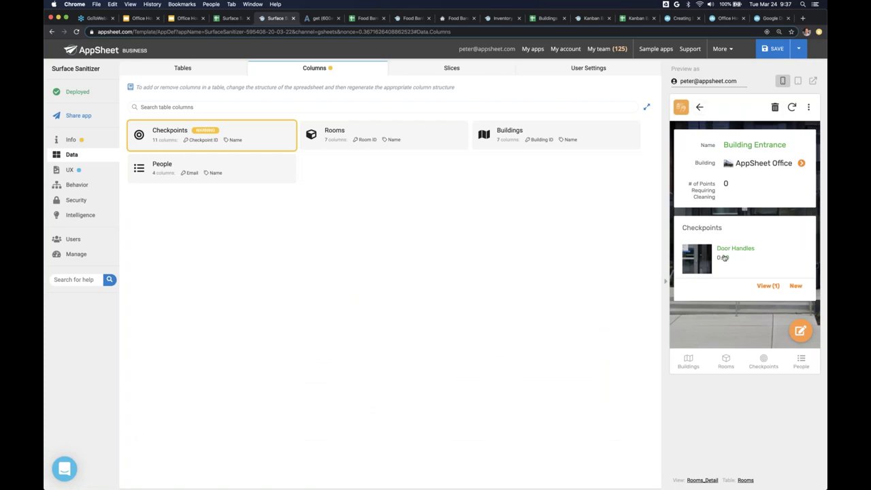
{"action": "left_click", "coordinate": [700, 107]}
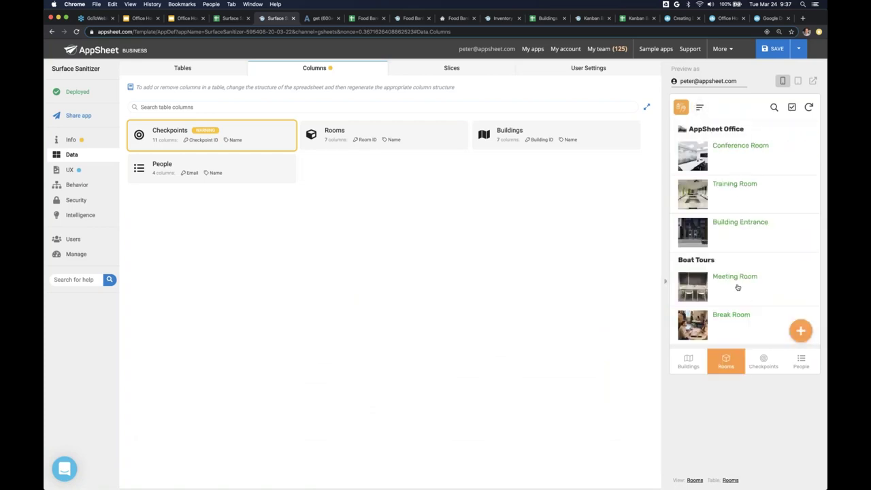
{"action": "scroll", "coordinate": [739, 278], "scroll_direction": "down", "scroll_amount": 1}
{"action": "scroll", "coordinate": [739, 280], "scroll_direction": "up", "scroll_amount": 1}
- Change the preview app's Clean Every setting to 100
{"action": "left_click", "coordinate": [700, 108]}
{"action": "left_click", "coordinate": [709, 188]}
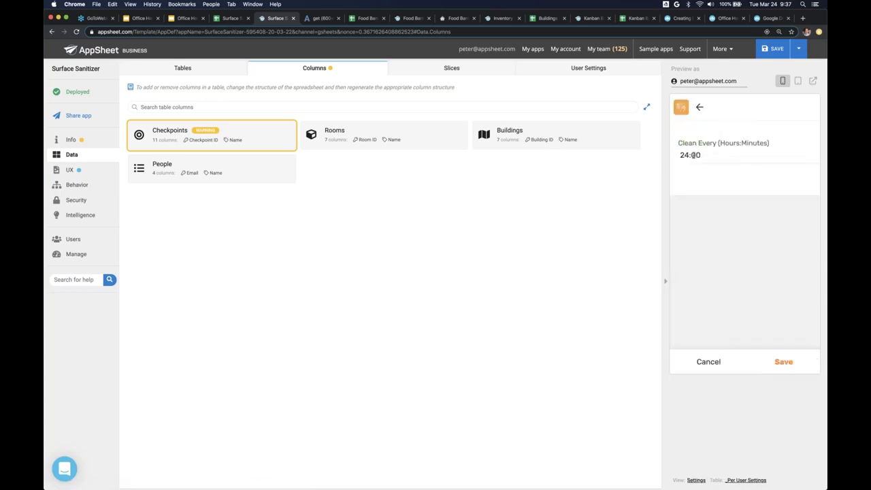
{"action": "left_click_drag", "start_coordinate": [694, 155], "coordinate": [678, 155]}
{"action": "type", "text": "1"}
{"action": "type", "text": "00"}
{"action": "left_click", "coordinate": [783, 362]}
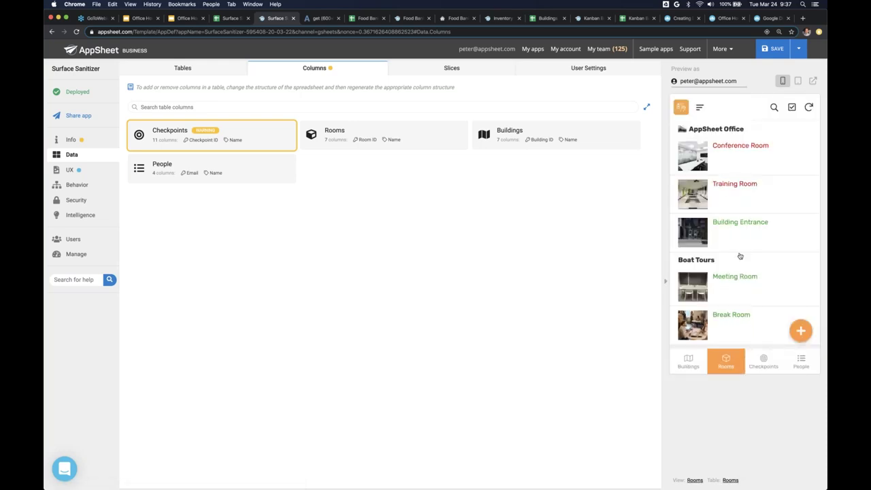
- Check the Conference Room details, then set Clean Every to 24:00 in Settings
{"action": "left_click", "coordinate": [728, 160]}
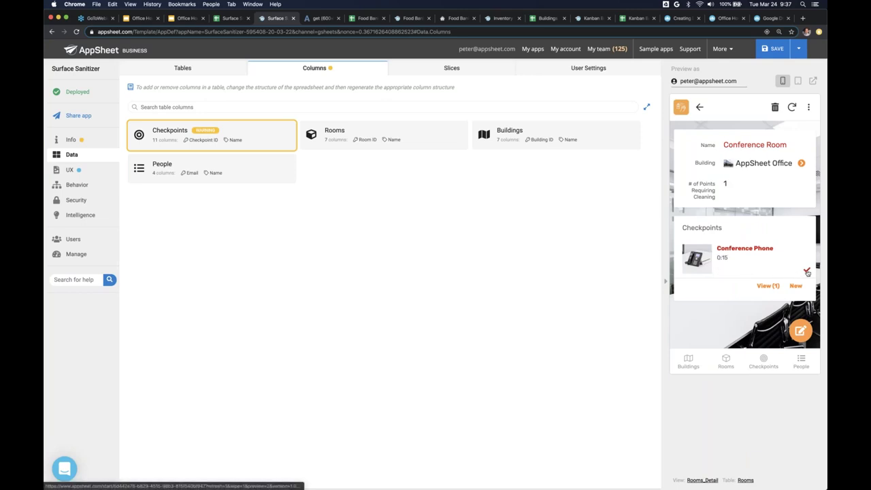
{"action": "left_click", "coordinate": [699, 107]}
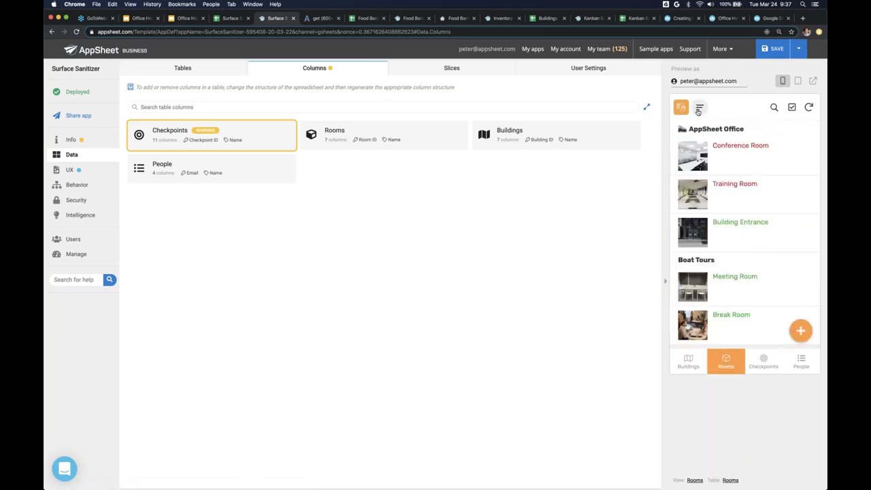
{"action": "left_click", "coordinate": [699, 109]}
{"action": "left_click", "coordinate": [714, 189]}
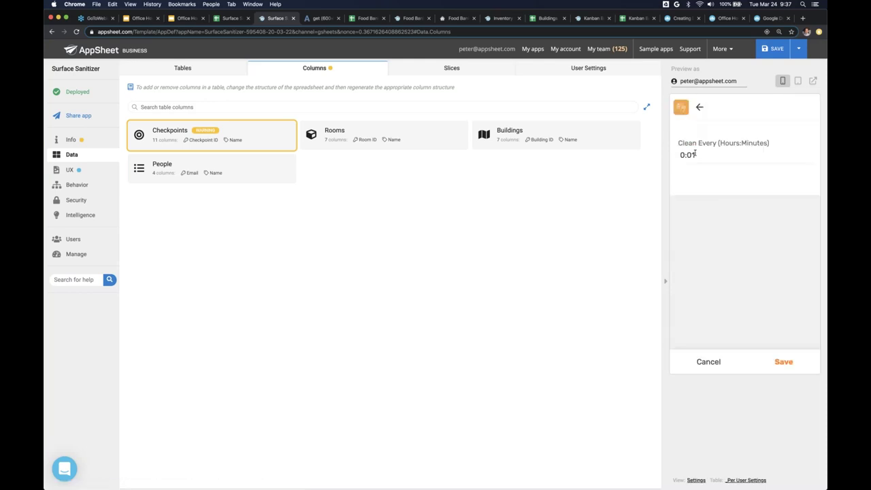
{"action": "left_click", "coordinate": [689, 155]}
{"action": "left_click_drag", "start_coordinate": [686, 155], "coordinate": [680, 155]}
{"action": "type", "text": "2400"}
{"action": "left_click", "coordinate": [784, 362]}
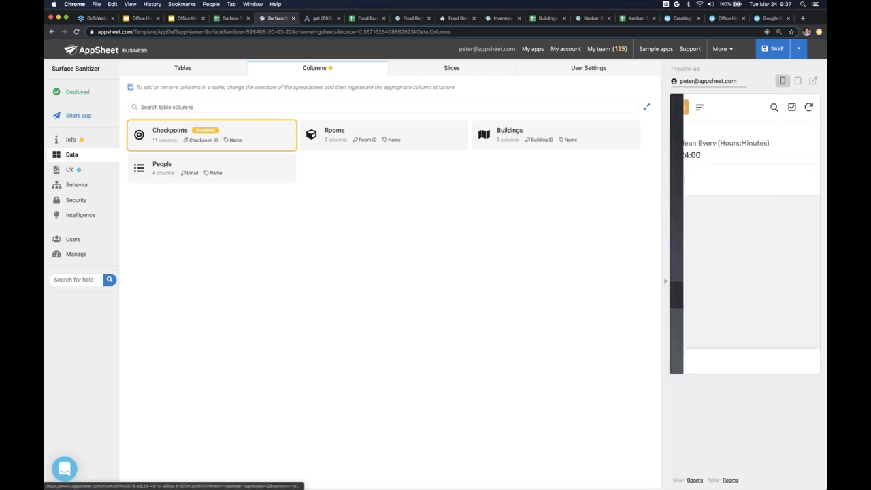
- View the Building Entrance details, glance at the Office Hours slides, and return to the Kanban Board editor
{"action": "scroll", "coordinate": [745, 231], "scroll_direction": "down", "scroll_amount": 1}
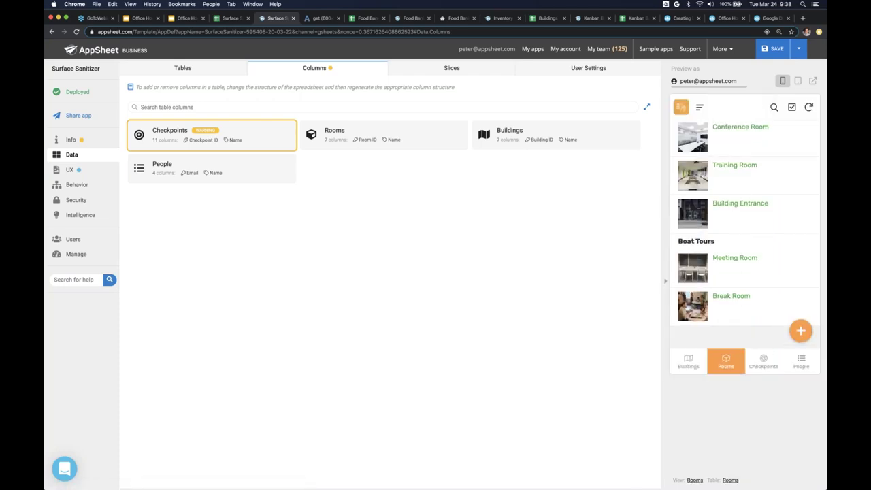
{"action": "scroll", "coordinate": [752, 158], "scroll_direction": "up", "scroll_amount": 1}
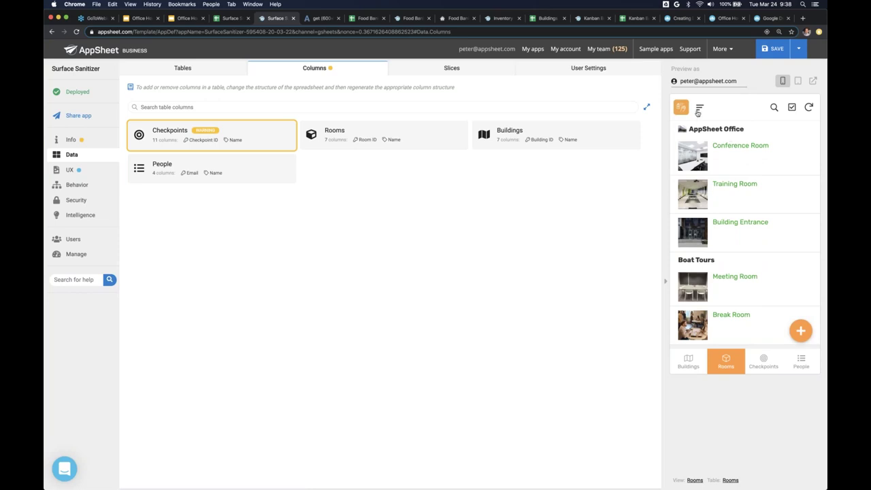
{"action": "left_click", "coordinate": [748, 236]}
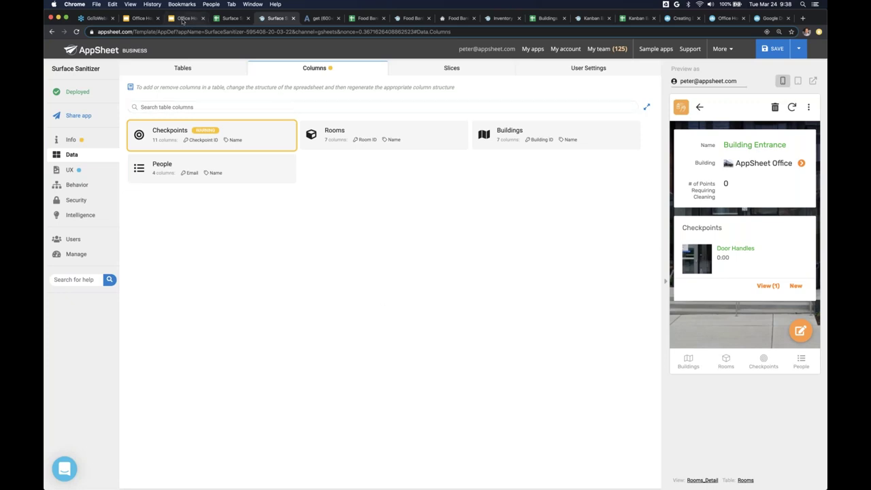
{"action": "left_click", "coordinate": [188, 19]}
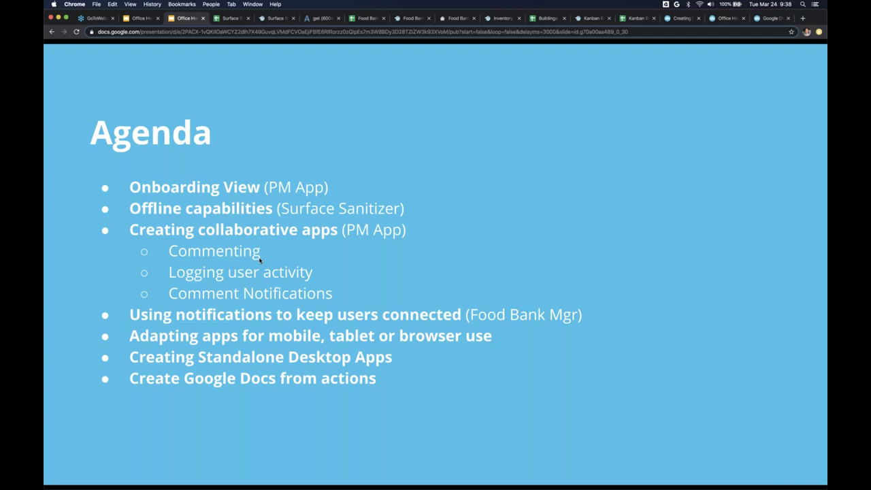
{"action": "left_click", "coordinate": [589, 19]}
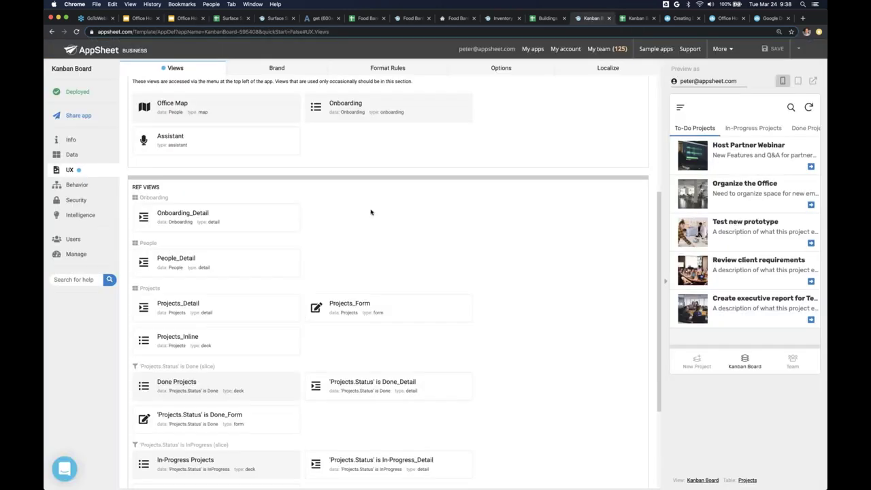
- Show the Projects, People and Onboarding data tables with the preview at tablet size
{"action": "scroll", "coordinate": [371, 212], "scroll_direction": "up", "scroll_amount": 6}
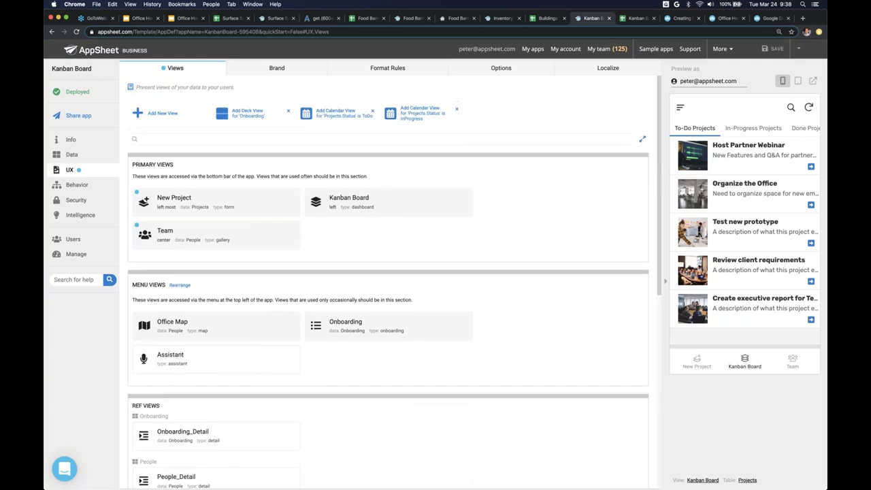
{"action": "left_click", "coordinate": [97, 156]}
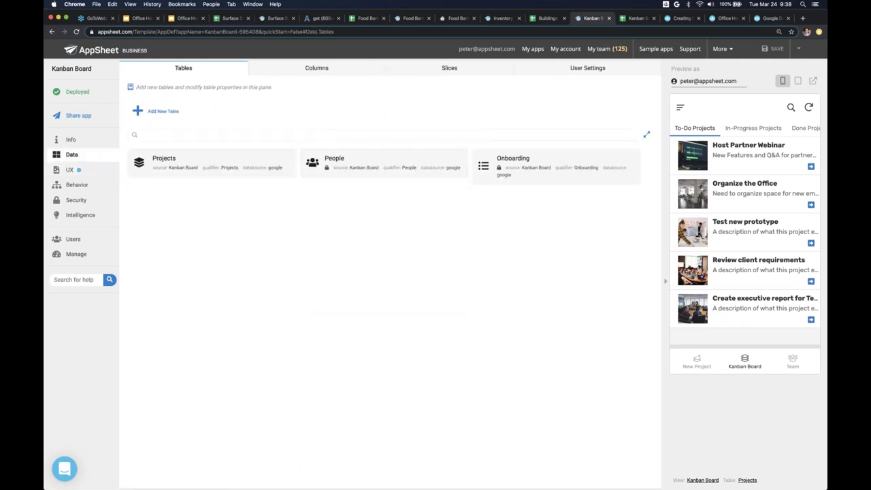
{"action": "left_click", "coordinate": [796, 80]}
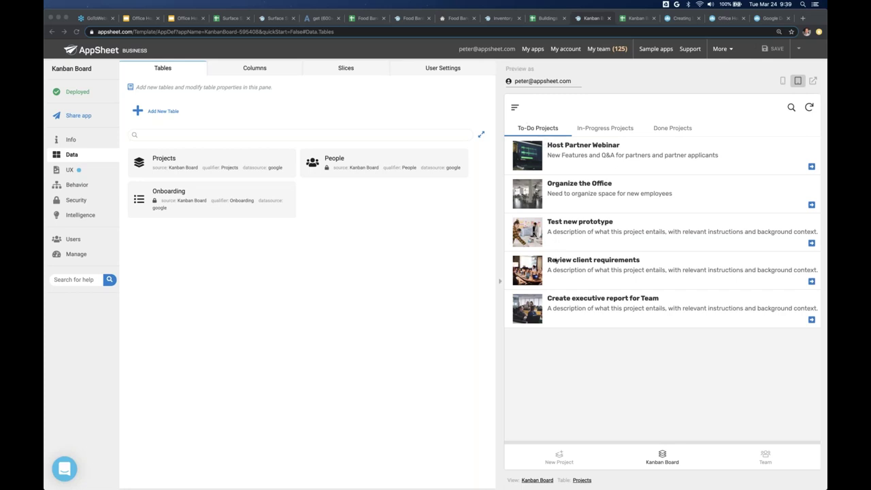
- Browse the To-Do, In-Progress and Done project lists, opening Plan International Conference, then open the Kanban Board spreadsheet
{"action": "left_click", "coordinate": [600, 131]}
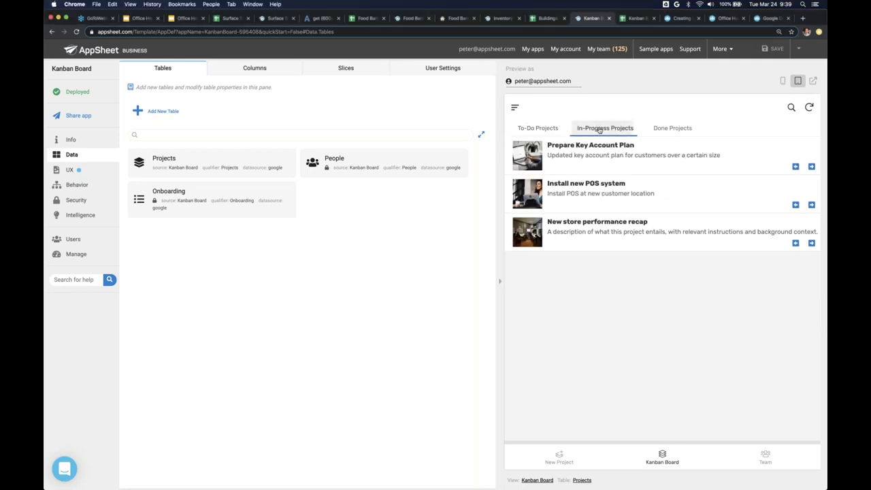
{"action": "left_click", "coordinate": [680, 129]}
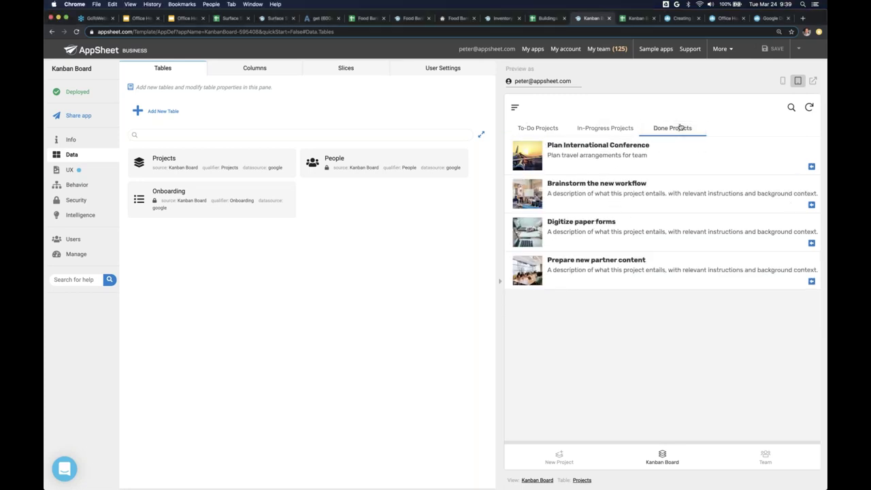
{"action": "left_click", "coordinate": [599, 155]}
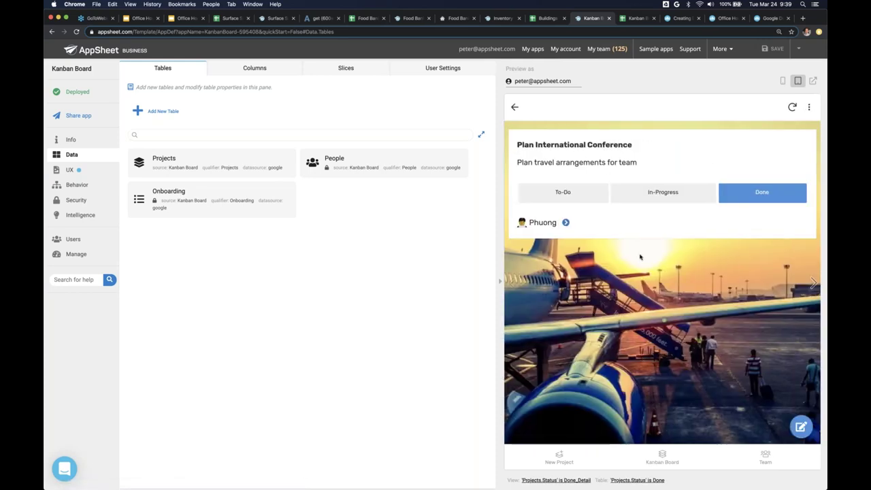
{"action": "left_click", "coordinate": [514, 107]}
{"action": "left_click", "coordinate": [539, 133]}
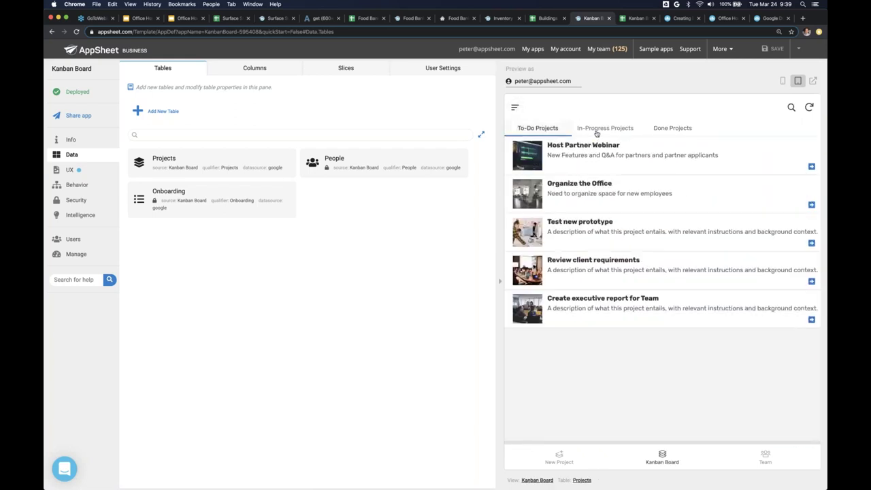
{"action": "left_click", "coordinate": [596, 131]}
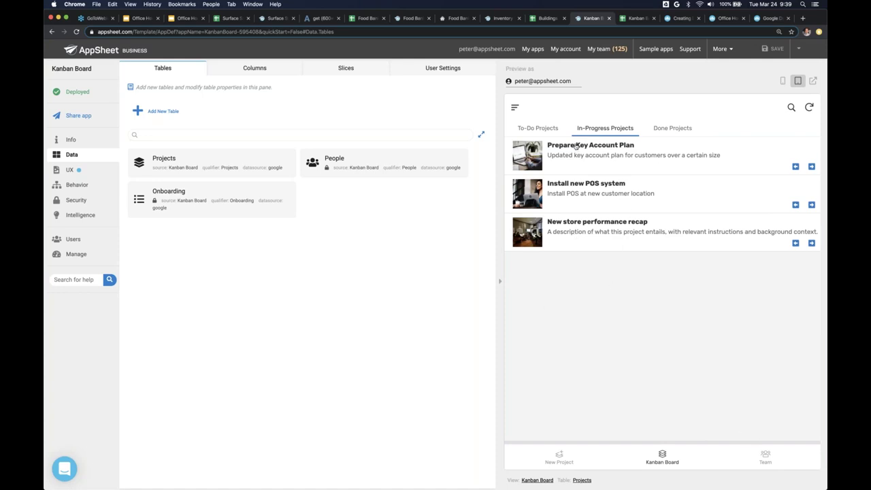
{"action": "left_click", "coordinate": [149, 140]}
{"action": "left_click", "coordinate": [632, 18]}
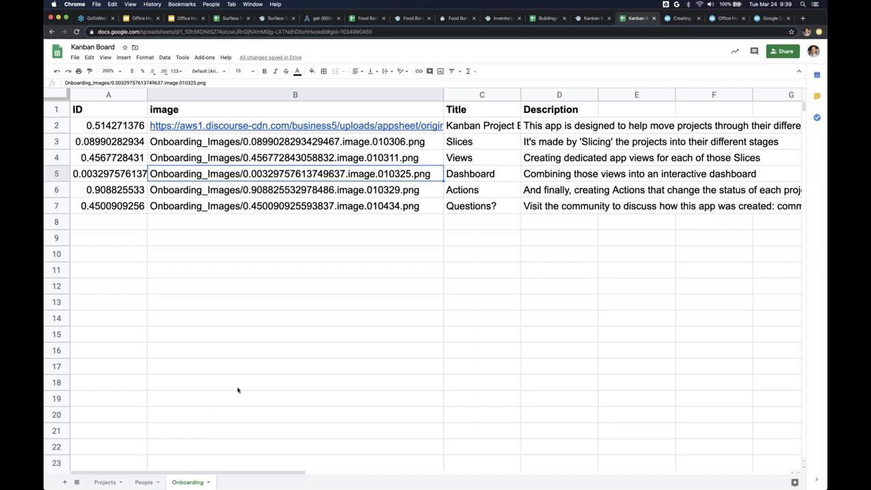
- Look over the existing sheets and add a new sheet named Comments
{"action": "left_click", "coordinate": [121, 481]}
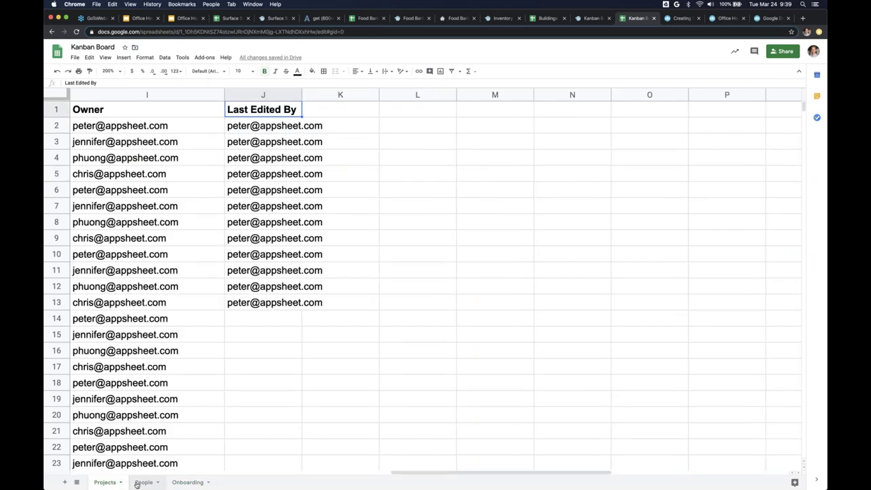
{"action": "scroll", "coordinate": [141, 470], "scroll_direction": "left", "scroll_amount": 10}
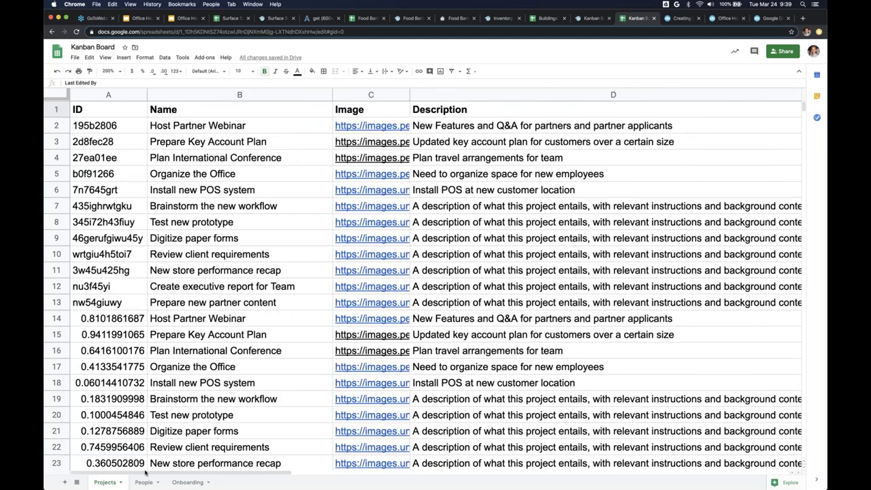
{"action": "left_click", "coordinate": [155, 484]}
{"action": "left_click", "coordinate": [188, 483]}
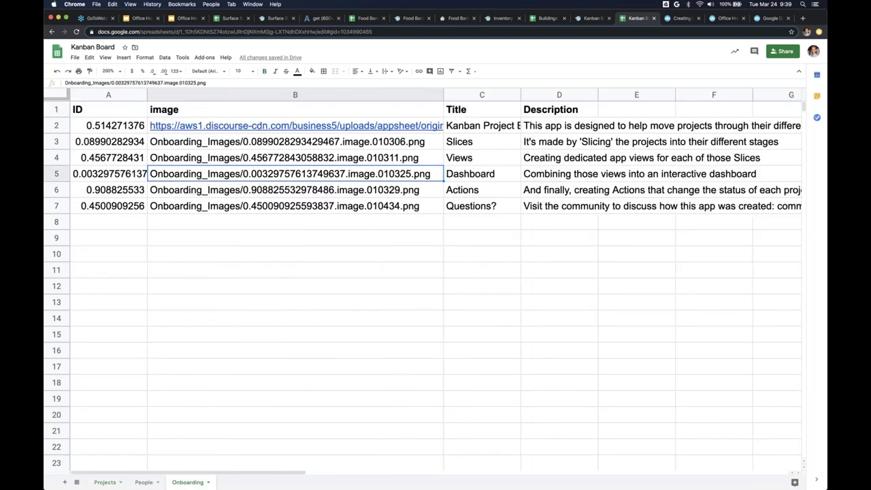
{"action": "left_click", "coordinate": [64, 482]}
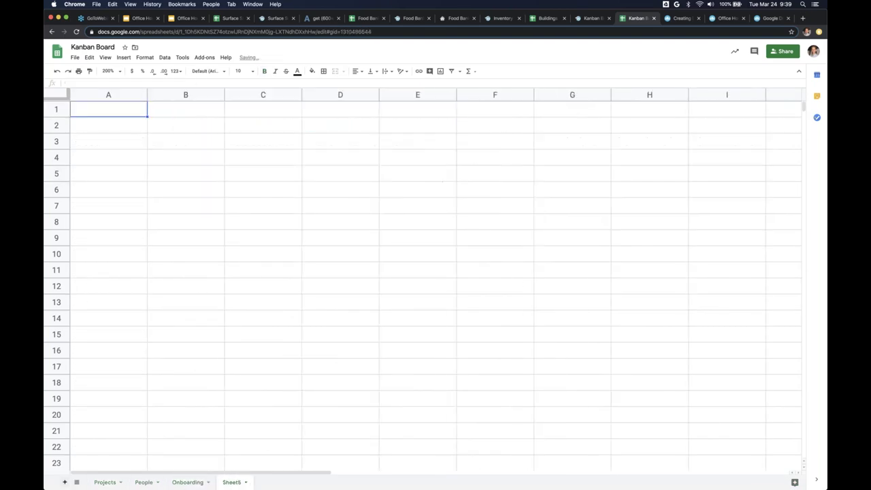
{"action": "left_click", "coordinate": [246, 483]}
{"action": "left_click", "coordinate": [241, 387]}
{"action": "type", "text": "Comme"}
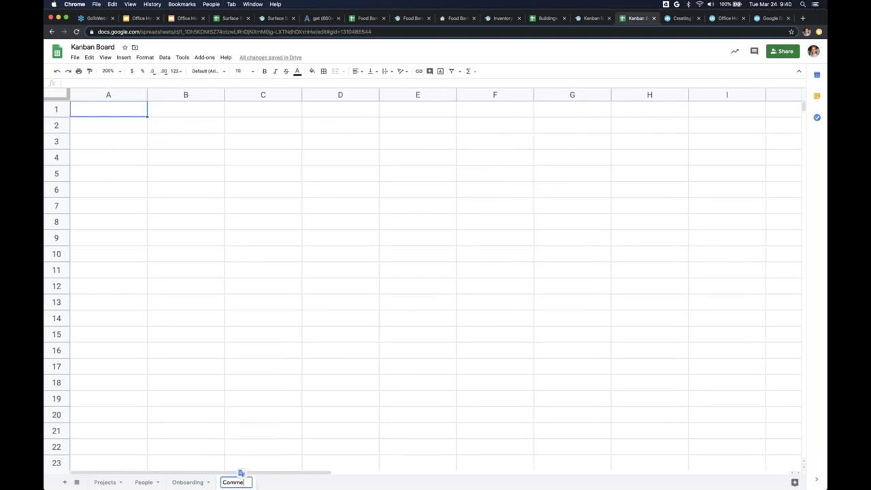
{"action": "type", "text": "nts"}
{"action": "key", "text": "Return"}
- Enter bold headers Comment ID, Comment, Date/Time and Author in A1:D1
{"action": "left_click", "coordinate": [115, 111]}
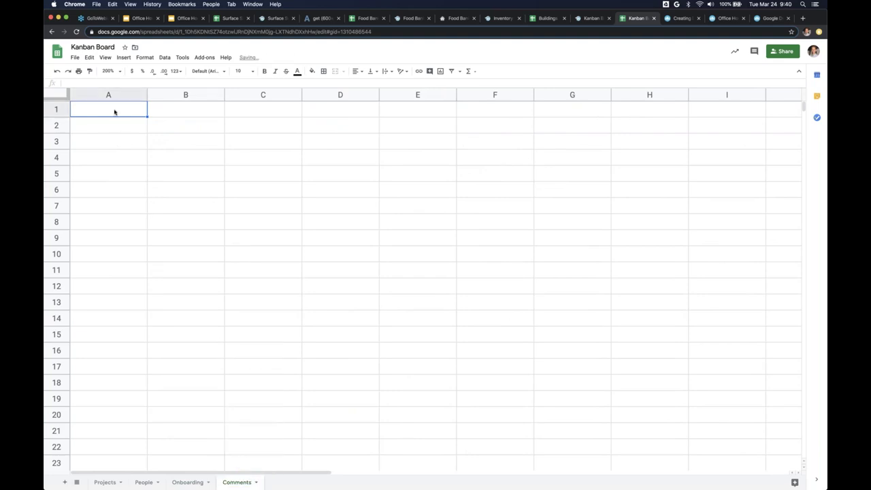
{"action": "type", "text": "Coment"}
{"action": "key", "text": "BackSpace"}
{"action": "key", "text": "BackSpace"}
{"action": "key", "text": "BackSpace"}
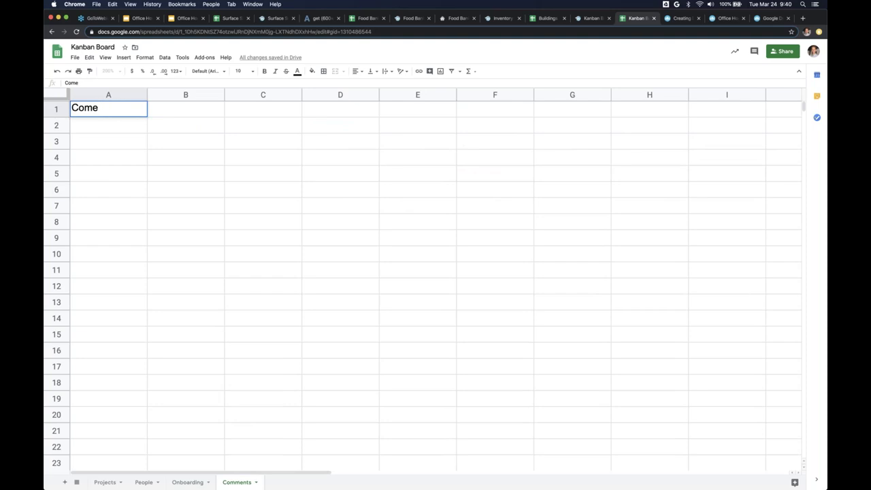
{"action": "type", "text": "ment ID"}
{"action": "key", "text": "Tab"}
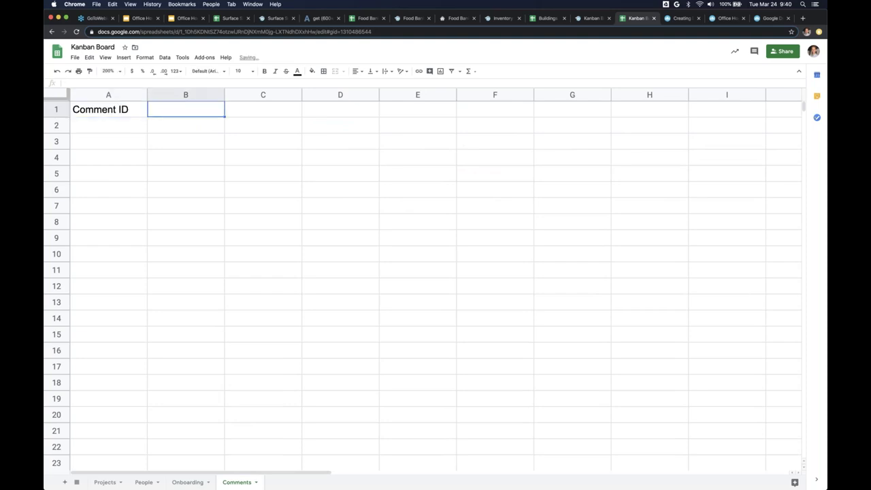
{"action": "type", "text": "Comment"}
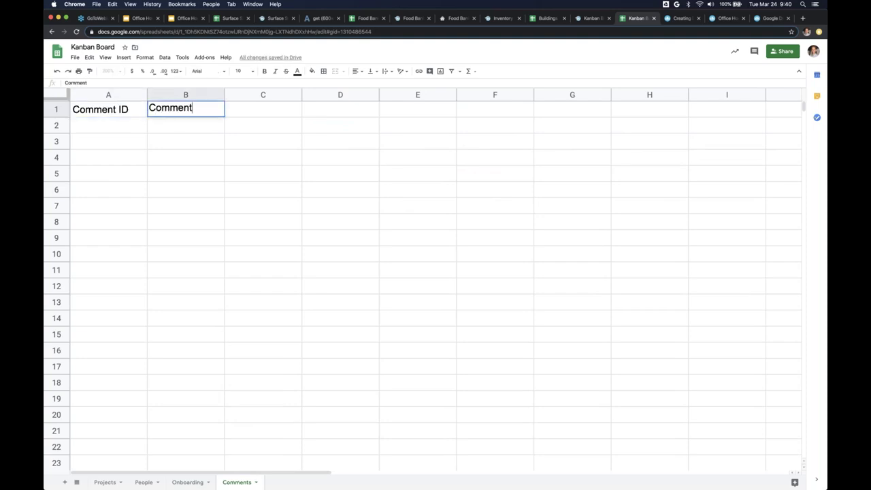
{"action": "key", "text": "Tab"}
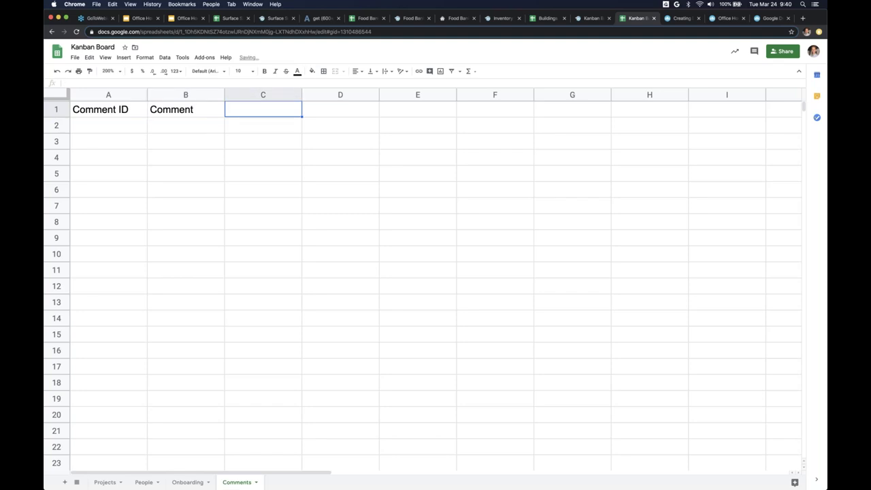
{"action": "type", "text": "Date/Time"}
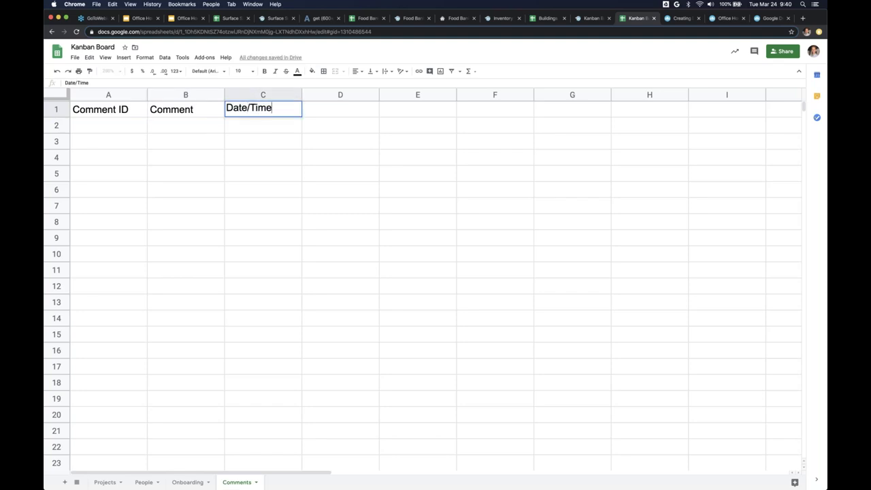
{"action": "key", "text": "Tab"}
{"action": "type", "text": "Author"}
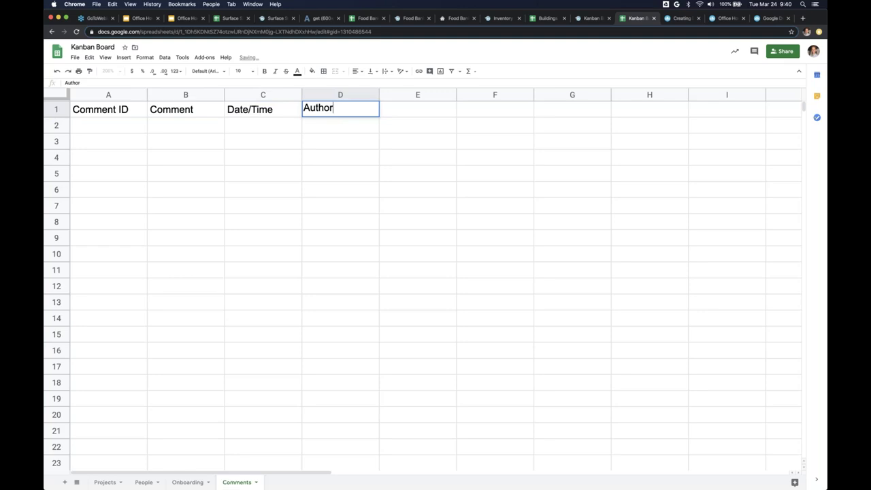
{"action": "key", "text": "Return"}
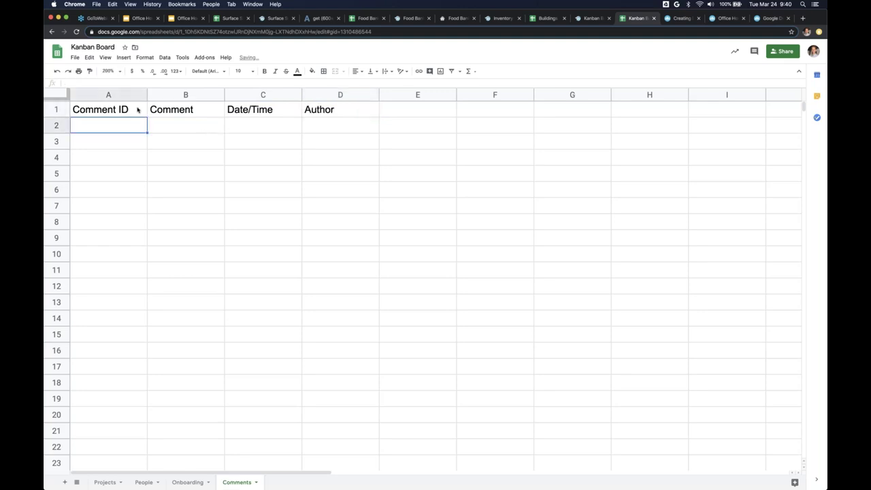
{"action": "left_click_drag", "start_coordinate": [136, 109], "coordinate": [291, 113]}
{"action": "key", "text": "super+b"}
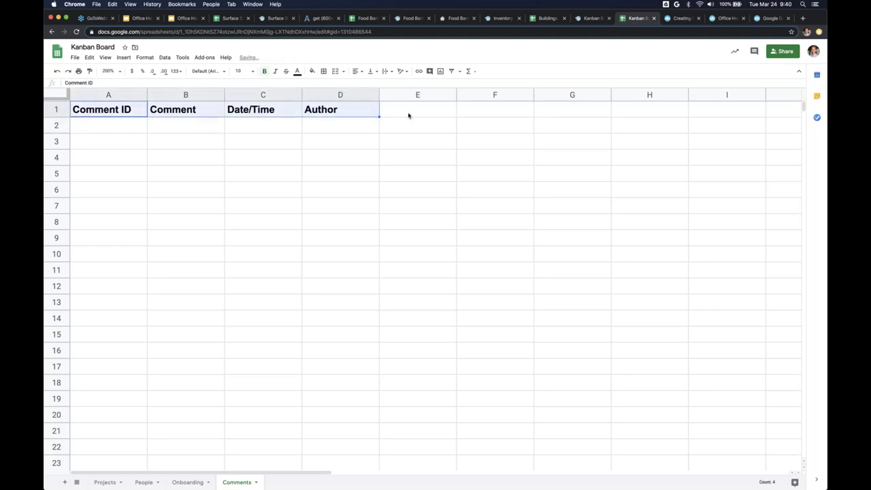
- Add bold File and Link headers in E1:F1
{"action": "left_click", "coordinate": [401, 112]}
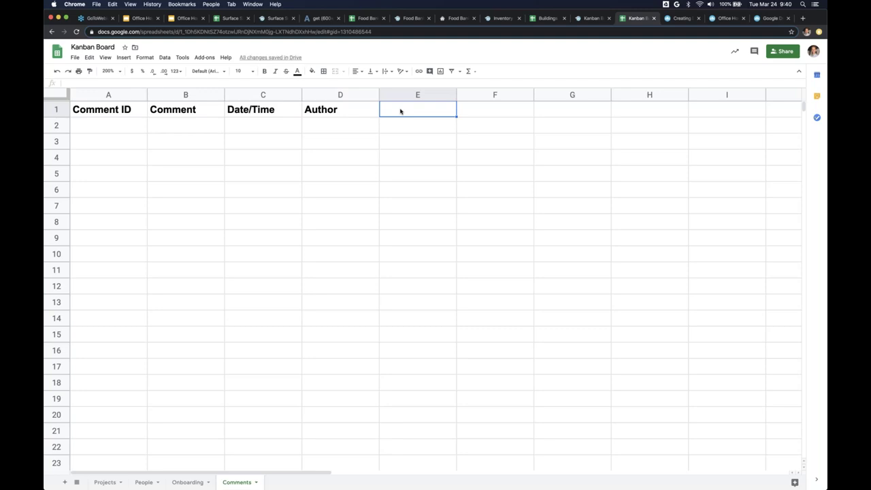
{"action": "type", "text": "File"}
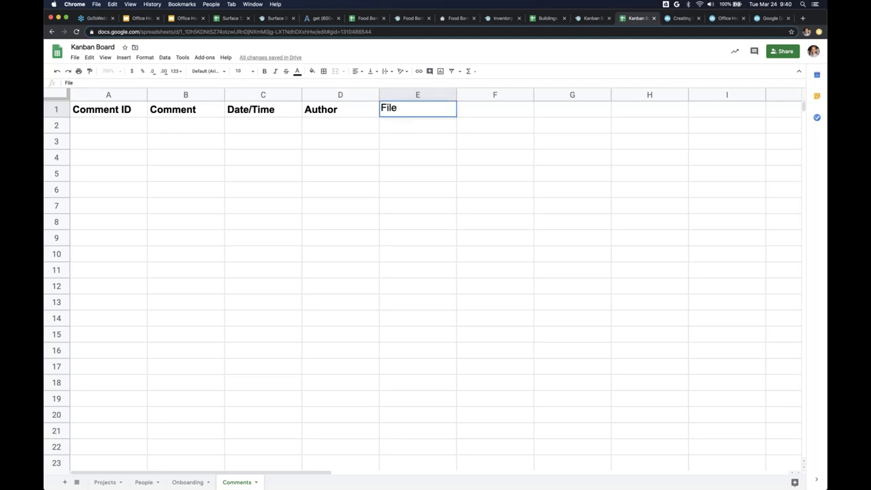
{"action": "key", "text": "Tab"}
{"action": "type", "text": "Link"}
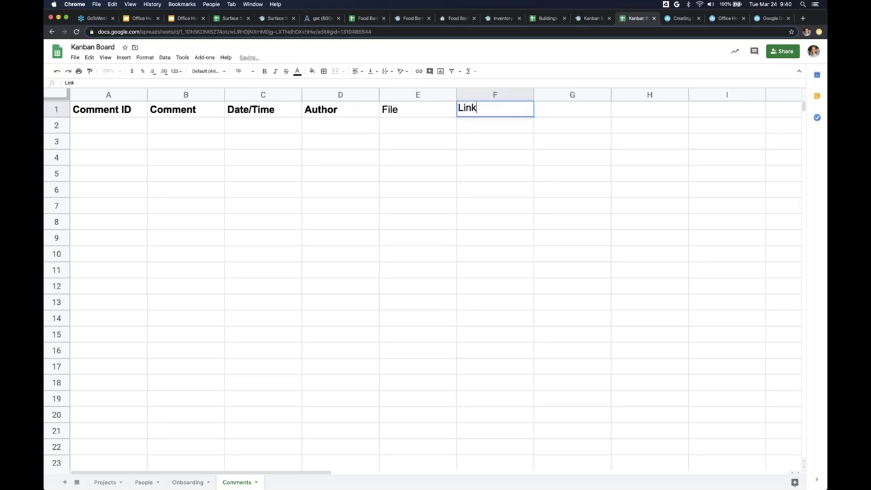
{"action": "key", "text": "Return"}
{"action": "left_click", "coordinate": [417, 109]}
{"action": "left_click", "coordinate": [494, 109], "text": "shift"}
{"action": "key", "text": "super+b"}
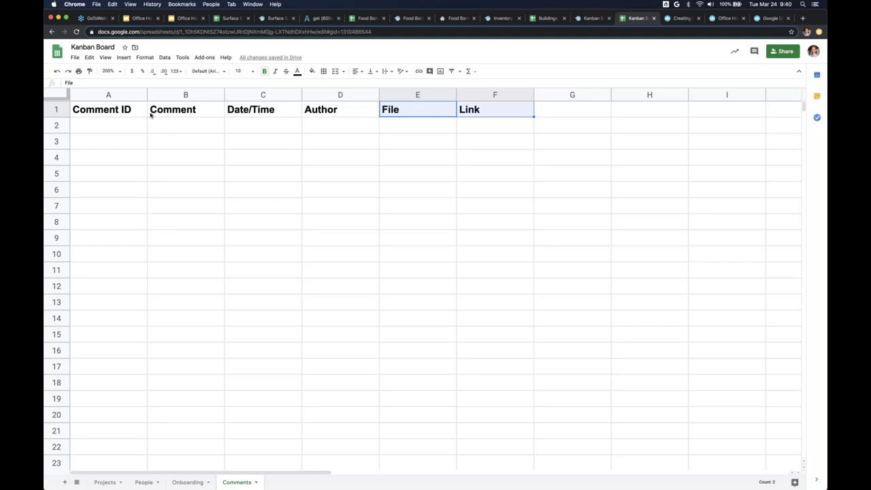
{"action": "left_click_drag", "start_coordinate": [102, 112], "coordinate": [473, 115]}
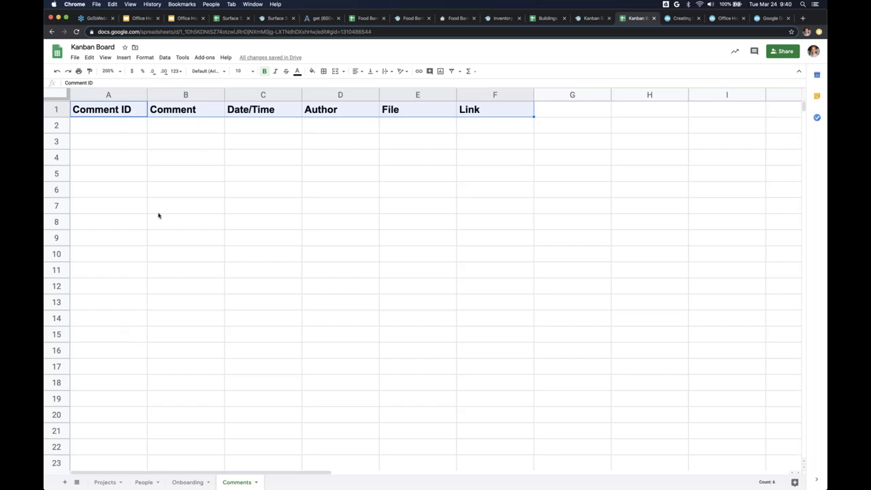
- Compare with the Projects sheet, then insert and undo a blank row above the Comments headers
{"action": "left_click", "coordinate": [106, 482]}
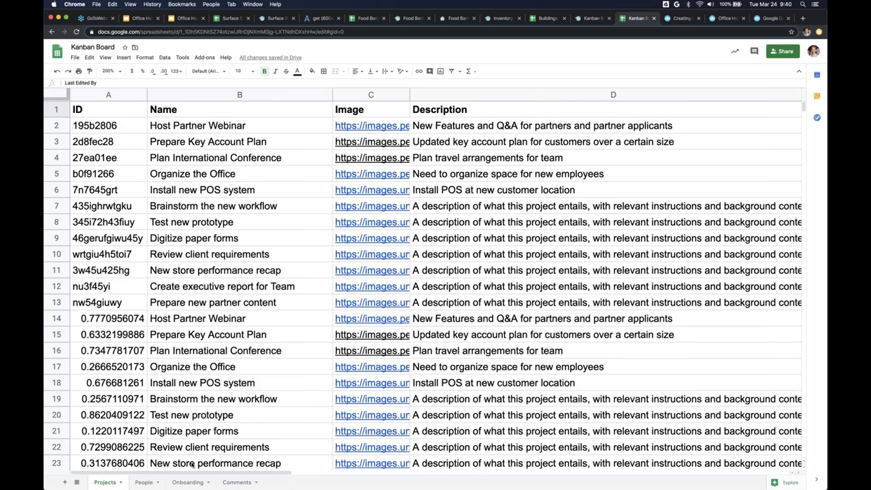
{"action": "left_click", "coordinate": [225, 482]}
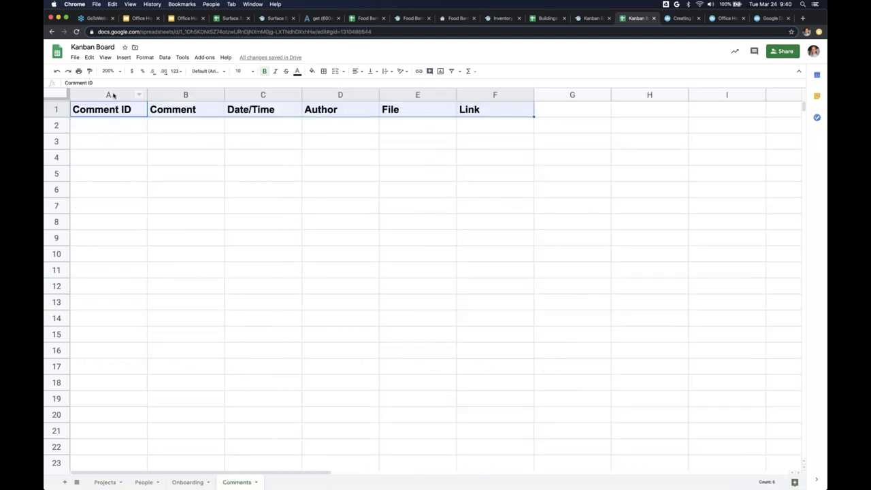
{"action": "right_click", "coordinate": [114, 99]}
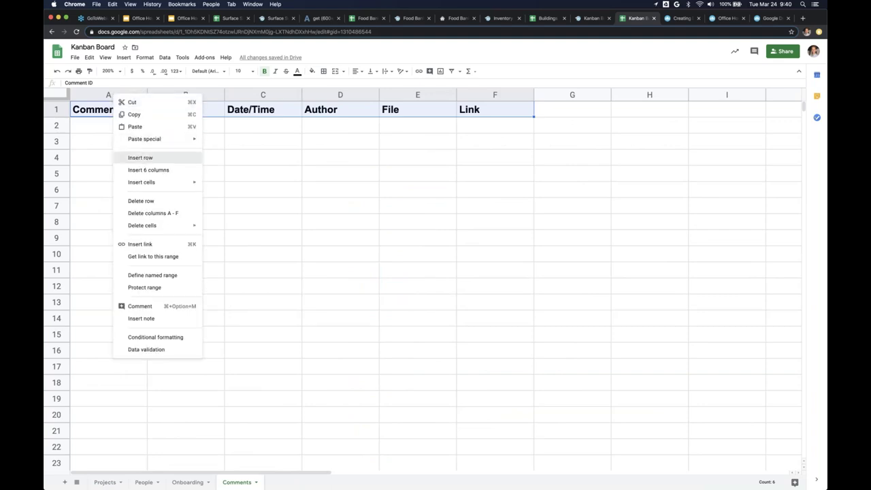
{"action": "left_click", "coordinate": [143, 158]}
{"action": "key", "text": "ctrl+z"}
- Insert a new column A headed Project ID before Comment ID
{"action": "left_click", "coordinate": [108, 95]}
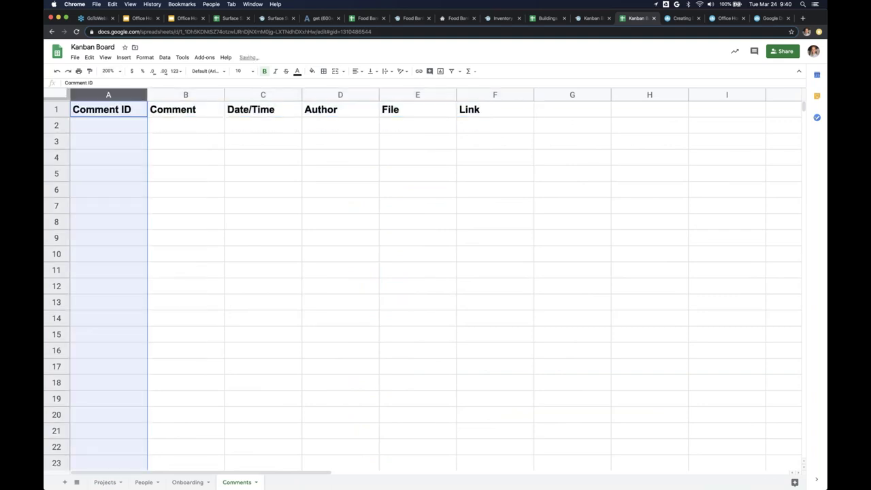
{"action": "right_click", "coordinate": [109, 94]}
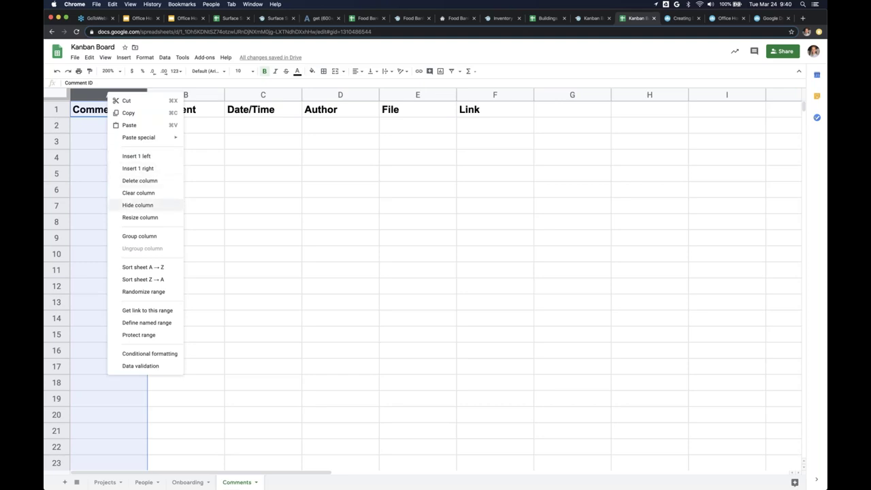
{"action": "left_click", "coordinate": [133, 156]}
{"action": "left_click", "coordinate": [117, 111]}
{"action": "type", "text": "Pro"}
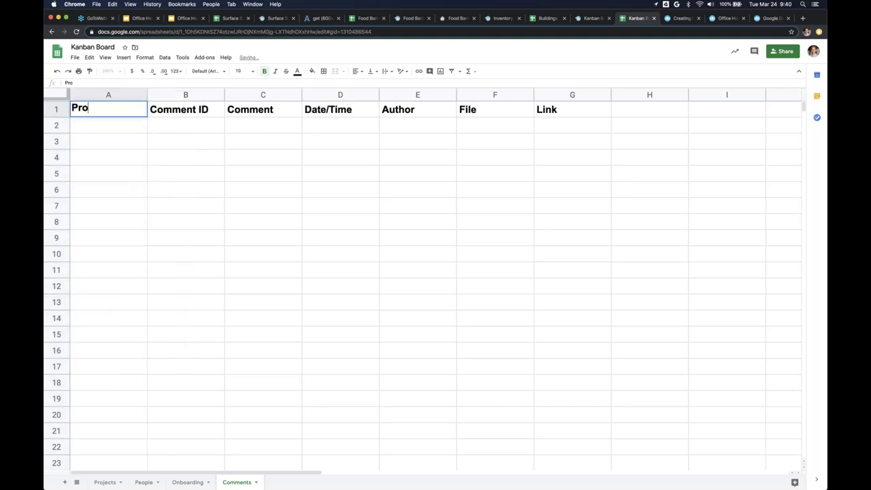
{"action": "type", "text": "ject ID"}
{"action": "key", "text": "Return"}
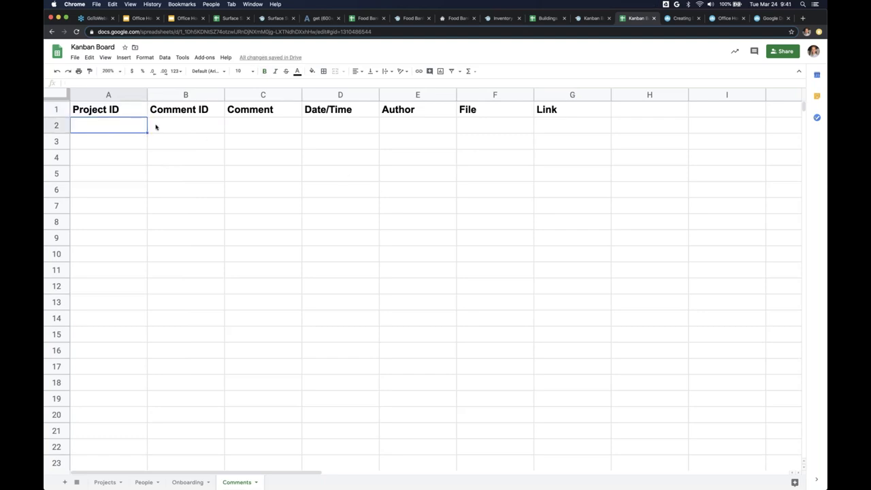
{"action": "key", "text": "ctrl+shift+Tab"}
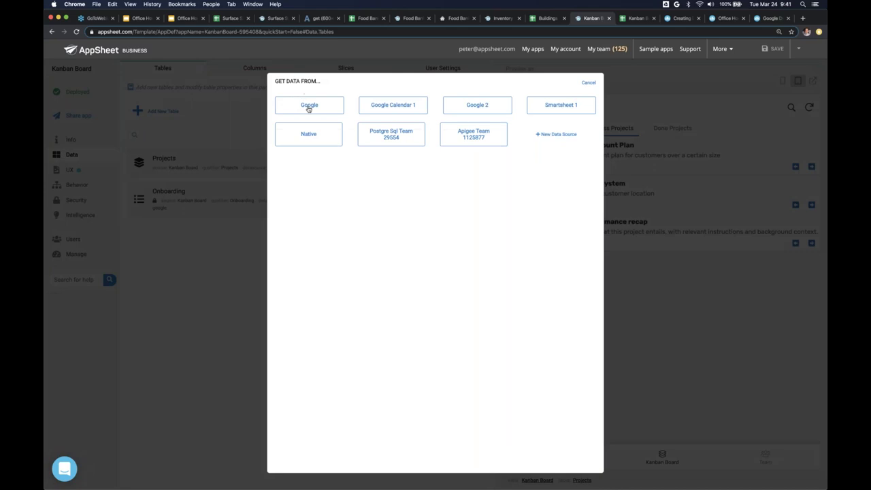
- Add the Kanban Board spreadsheet's Comments worksheet as a new table and list each table's columns
{"action": "left_click", "coordinate": [307, 109]}
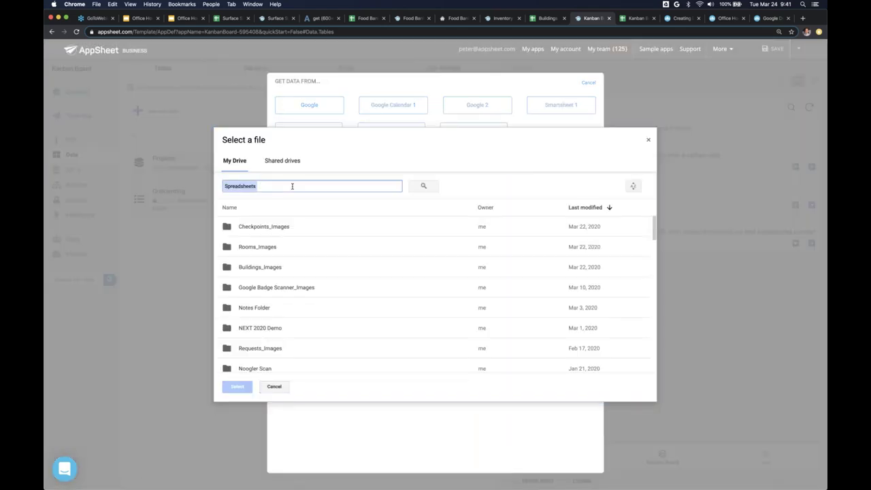
{"action": "type", "text": "kanban"}
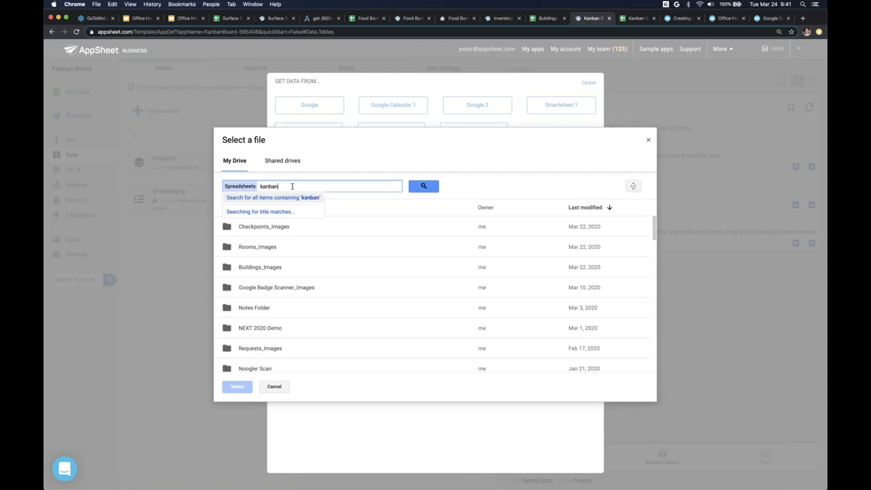
{"action": "type", "text": " board"}
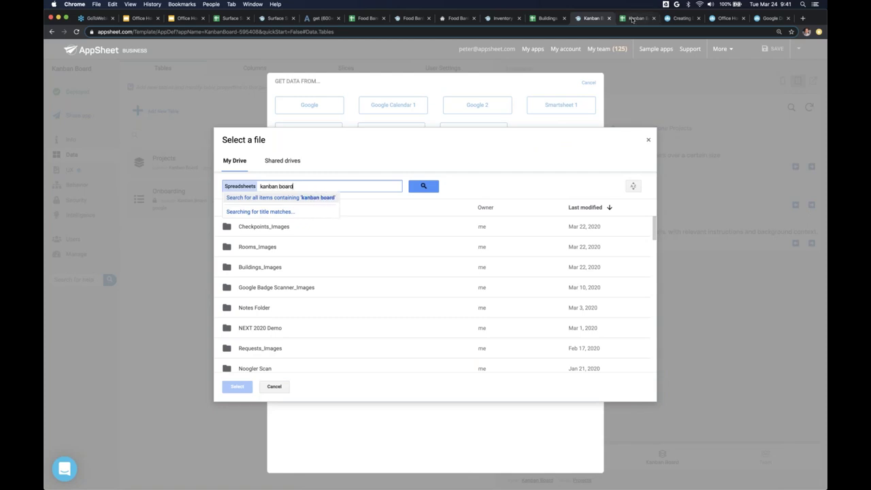
{"action": "left_click", "coordinate": [632, 18]}
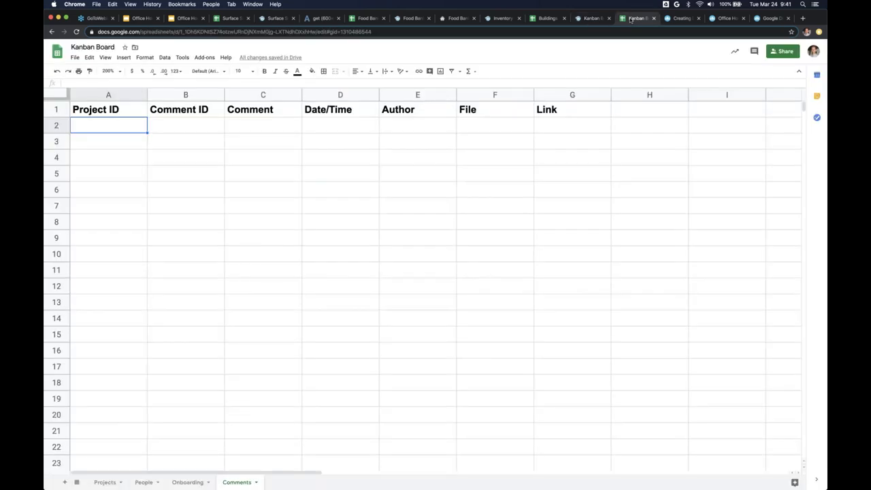
{"action": "left_click", "coordinate": [590, 18]}
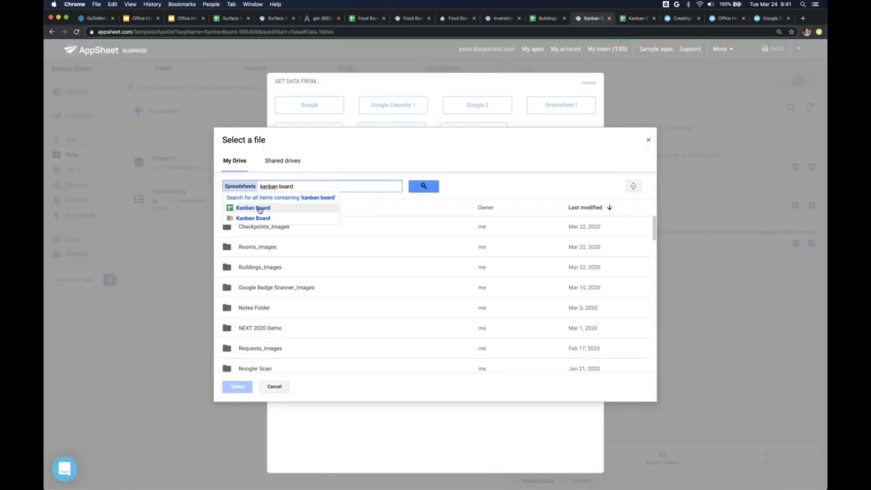
{"action": "left_click", "coordinate": [259, 210]}
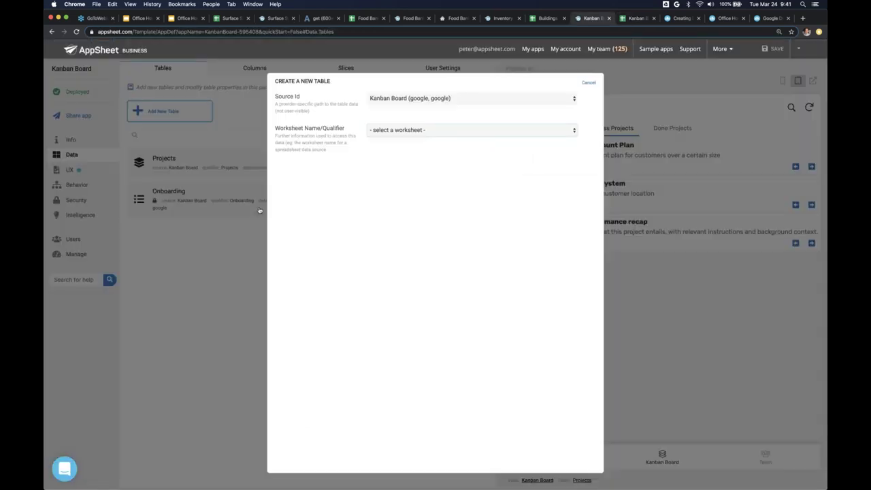
{"action": "left_click", "coordinate": [421, 130]}
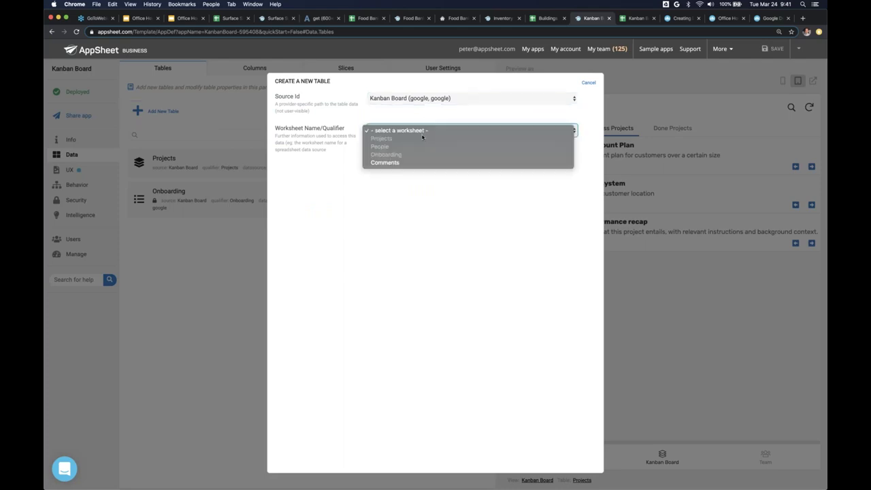
{"action": "left_click", "coordinate": [392, 163]}
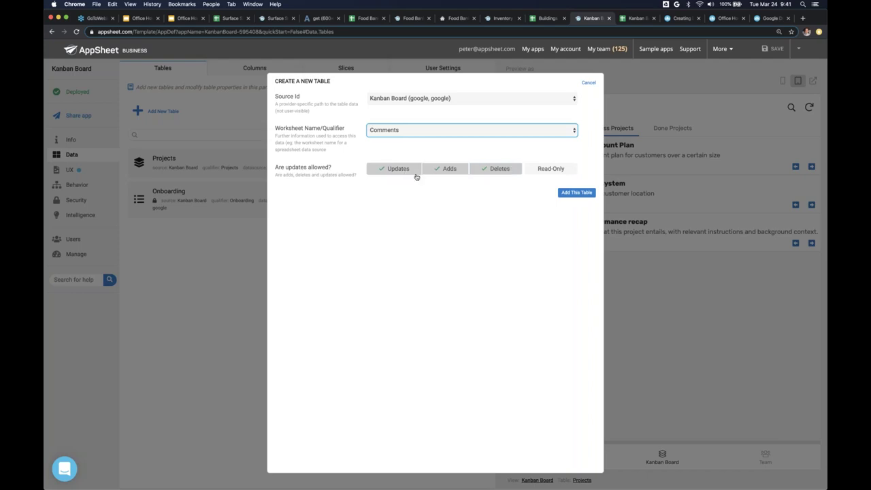
{"action": "left_click", "coordinate": [575, 192]}
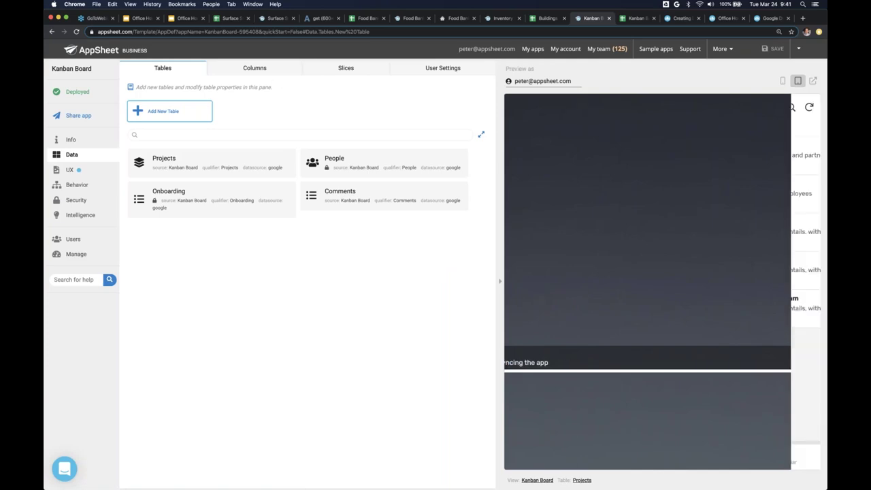
{"action": "left_click", "coordinate": [254, 68]}
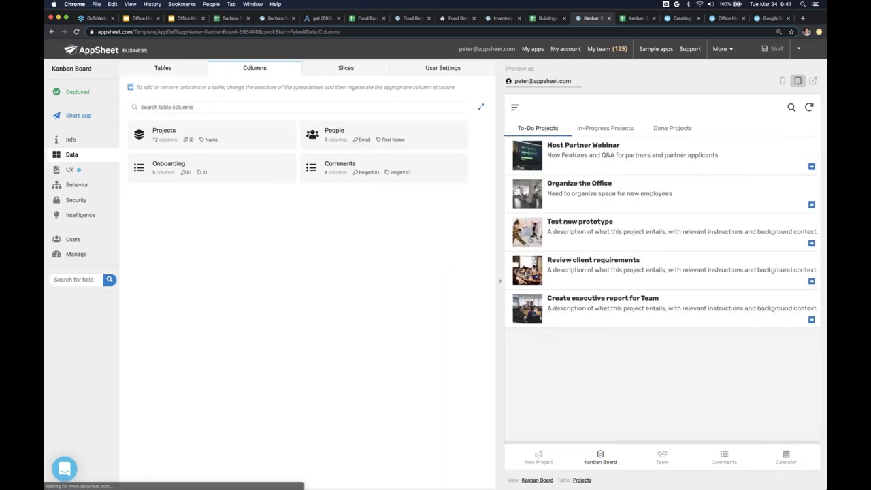
- In the Comments columns, make Comment ID the key instead of Project ID and Comment the label
{"action": "left_click", "coordinate": [399, 172]}
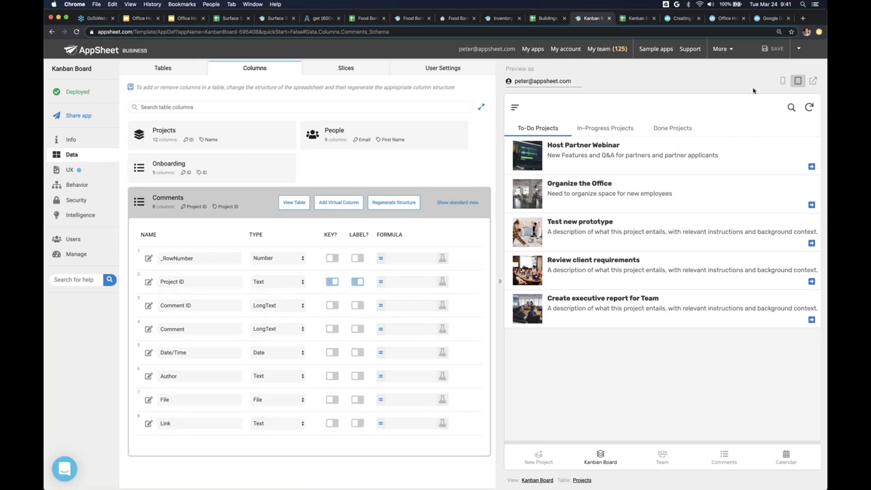
{"action": "left_click", "coordinate": [783, 80]}
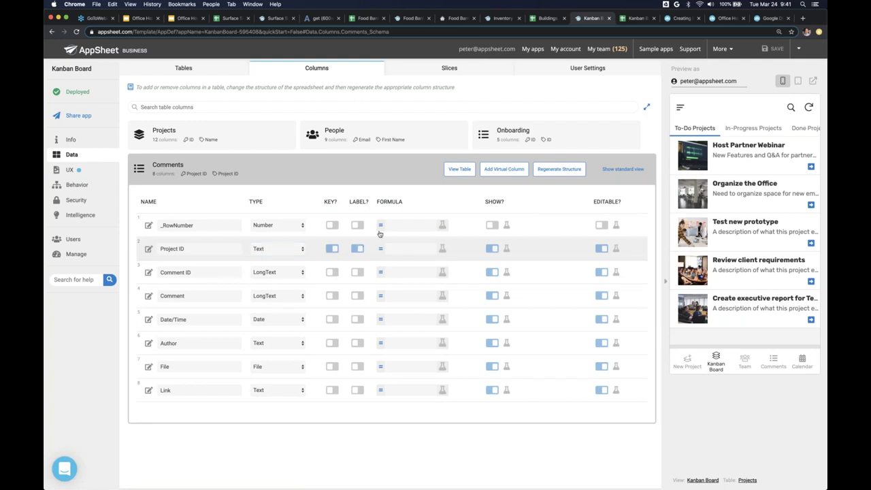
{"action": "left_click", "coordinate": [332, 273]}
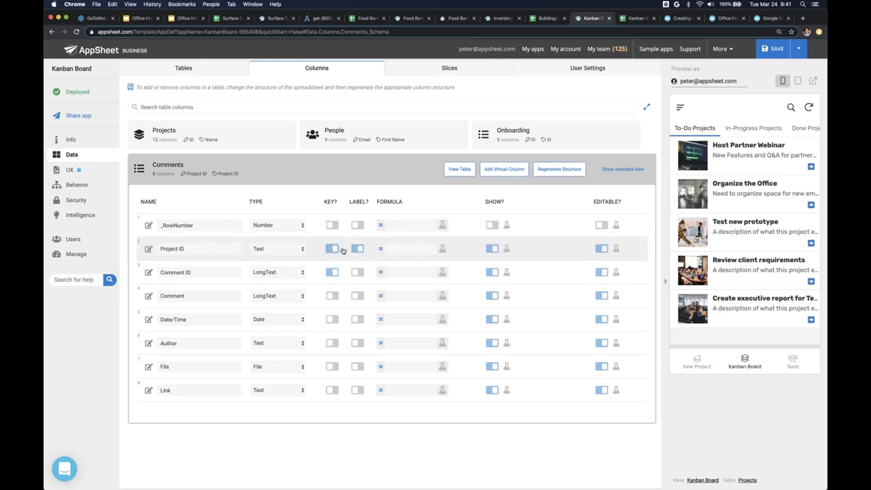
{"action": "left_click", "coordinate": [341, 249]}
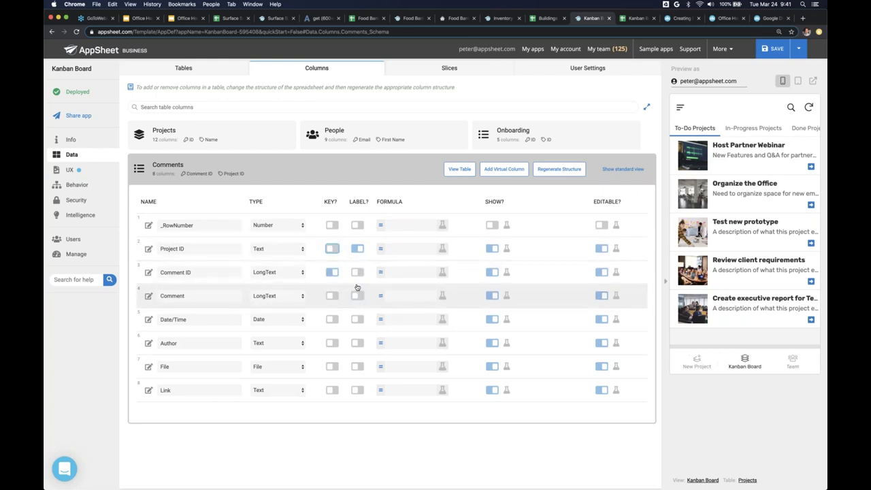
{"action": "left_click", "coordinate": [357, 249]}
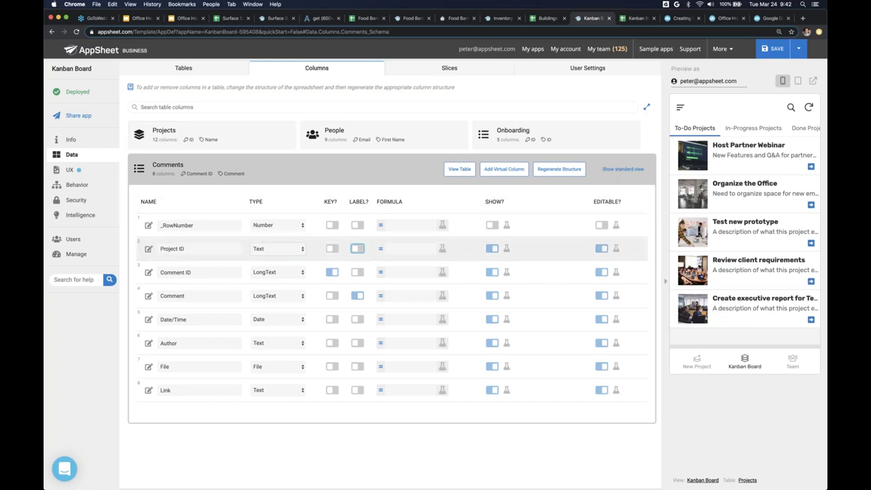
{"action": "left_click", "coordinate": [271, 249]}
{"action": "key", "text": "Escape"}
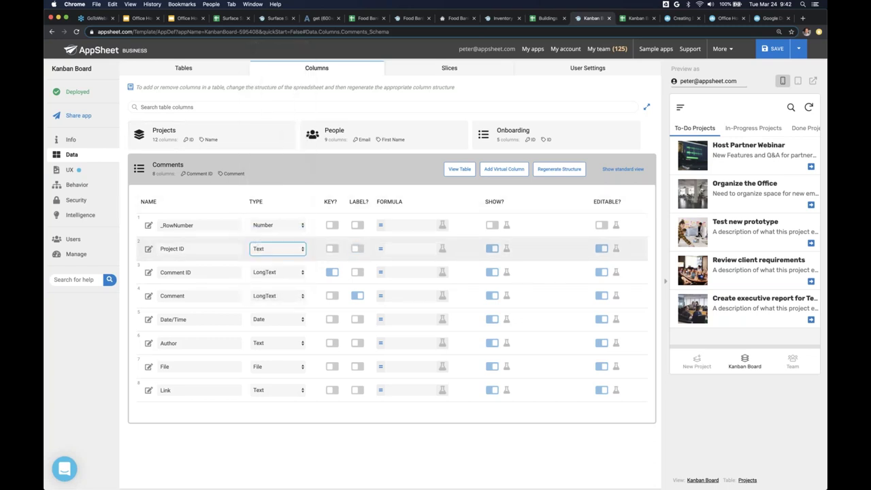
- Set Project ID's Ref source table to Projects in its column settings
{"action": "left_click", "coordinate": [148, 248]}
{"action": "left_click", "coordinate": [400, 240]}
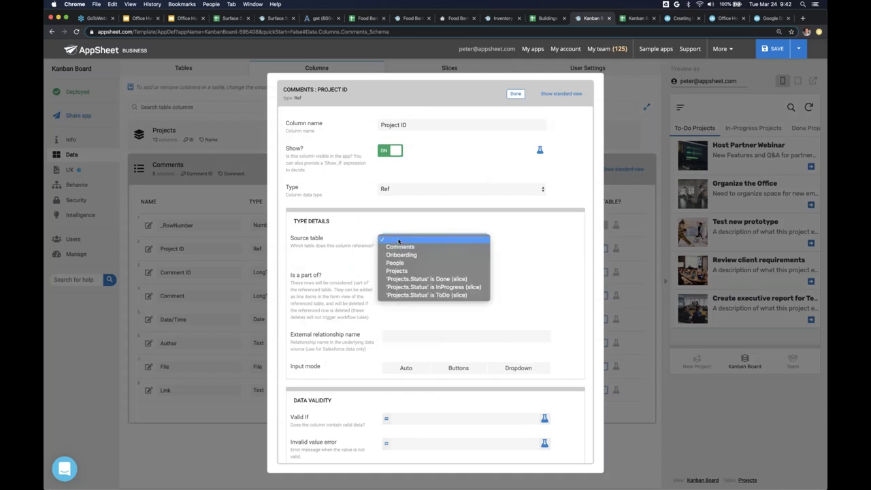
{"action": "left_click", "coordinate": [400, 247]}
{"action": "left_click", "coordinate": [400, 242]}
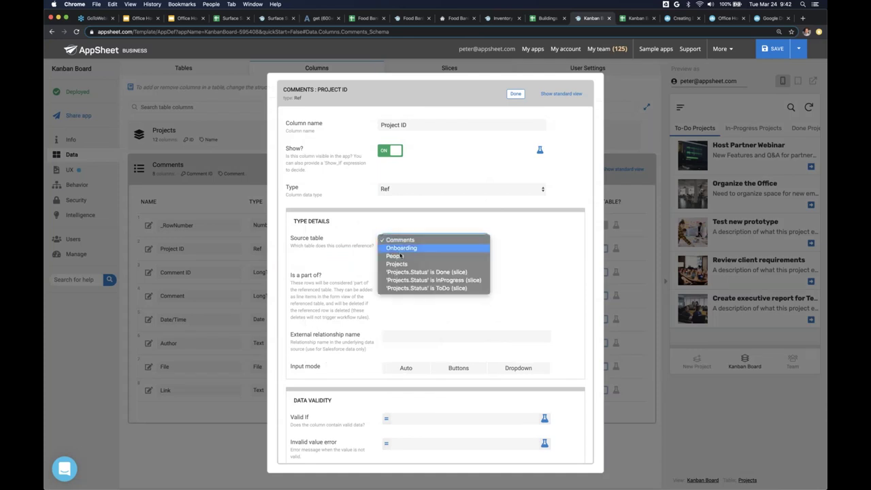
{"action": "left_click", "coordinate": [401, 264]}
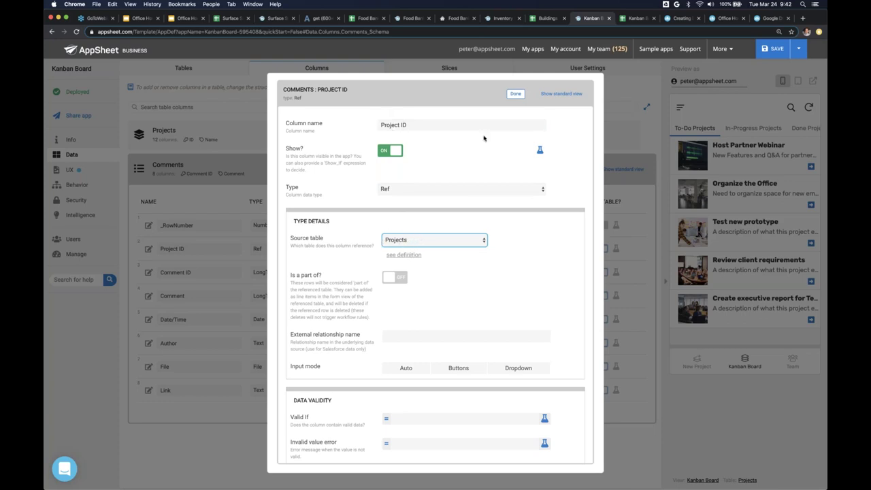
{"action": "left_click", "coordinate": [515, 94]}
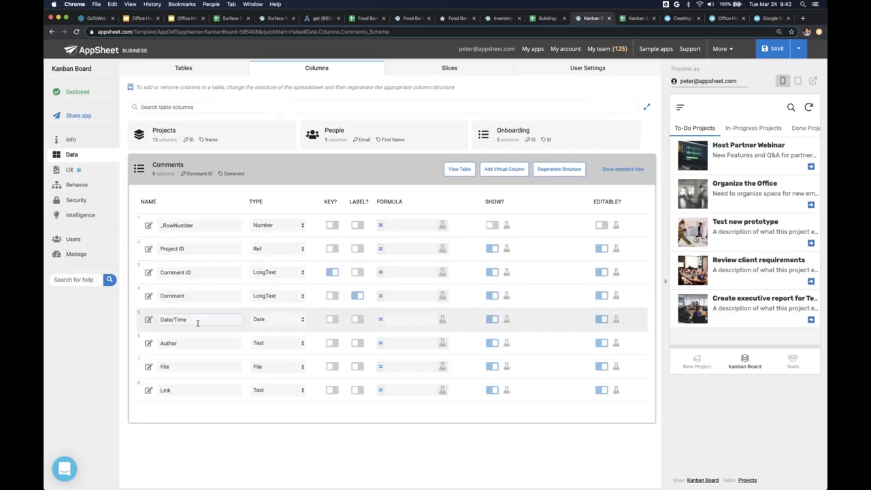
- Make Date/Time a date-and-time column with initial value NOW() instead of TODAY()
{"action": "left_click", "coordinate": [273, 321]}
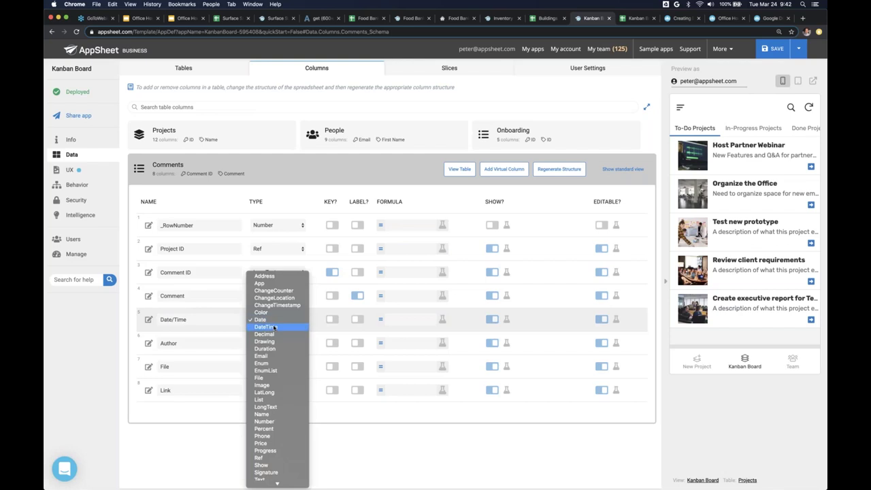
{"action": "left_click", "coordinate": [274, 327]}
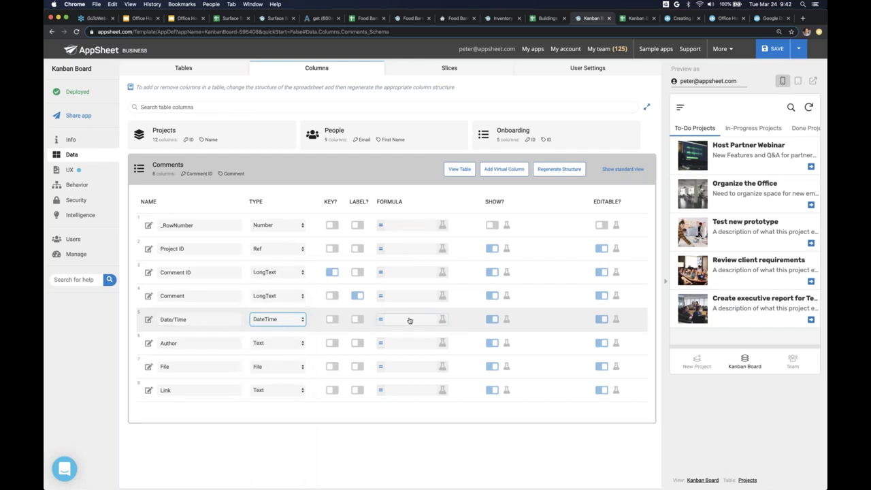
{"action": "scroll", "coordinate": [408, 319], "scroll_direction": "right", "scroll_amount": 3}
{"action": "scroll", "coordinate": [408, 320], "scroll_direction": "right", "scroll_amount": 5}
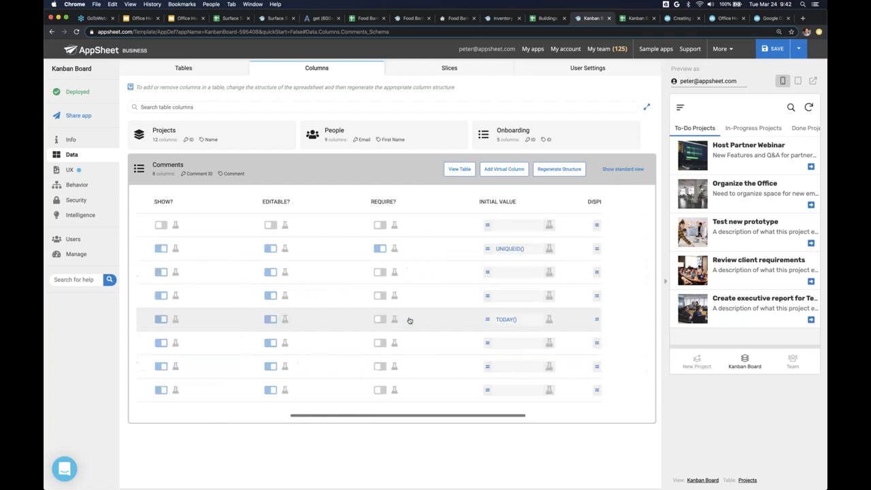
{"action": "left_click", "coordinate": [493, 319]}
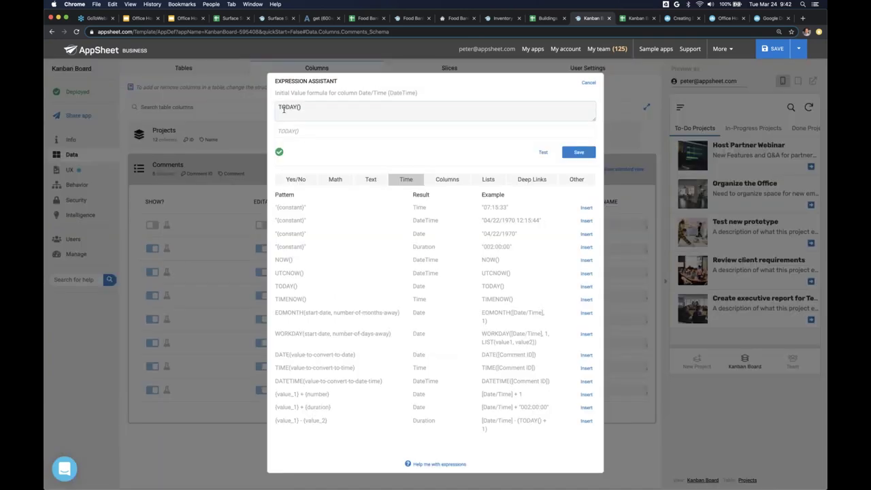
{"action": "double_click", "coordinate": [282, 107]}
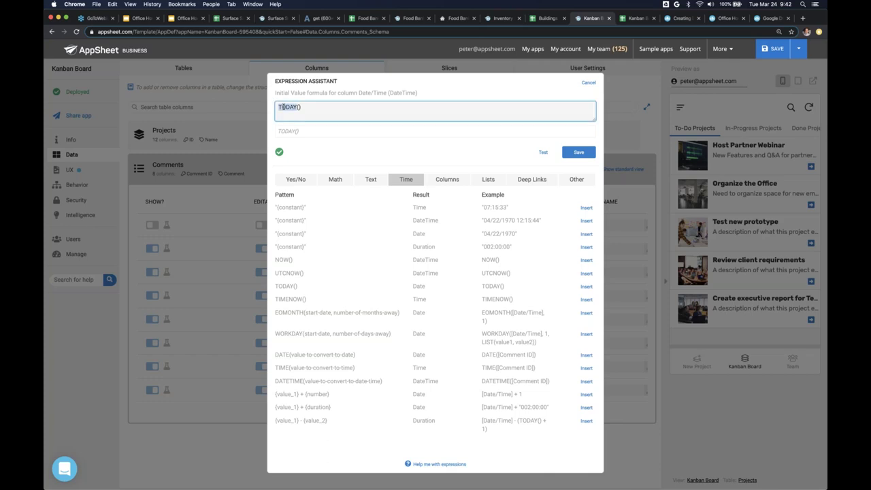
{"action": "type", "text": "NOW"}
{"action": "left_click", "coordinate": [577, 153]}
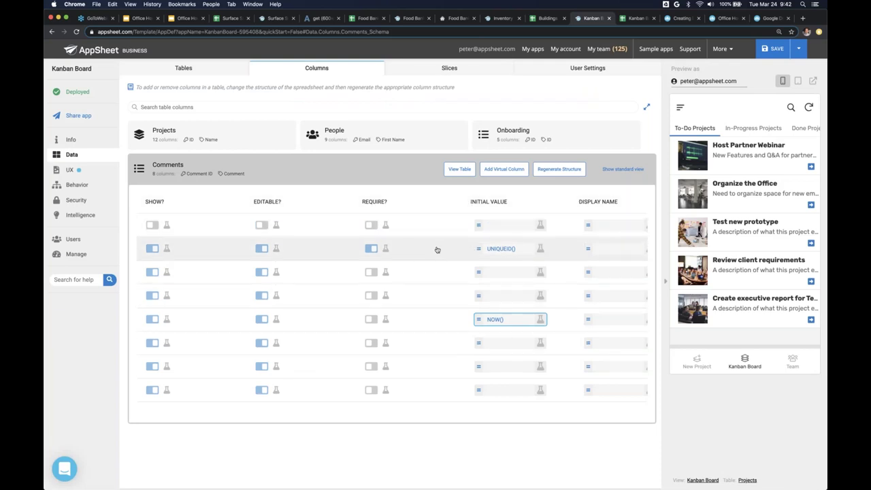
- Clear the UNIQUEID() initial value from Project ID
{"action": "scroll", "coordinate": [437, 249], "scroll_direction": "left", "scroll_amount": 10}
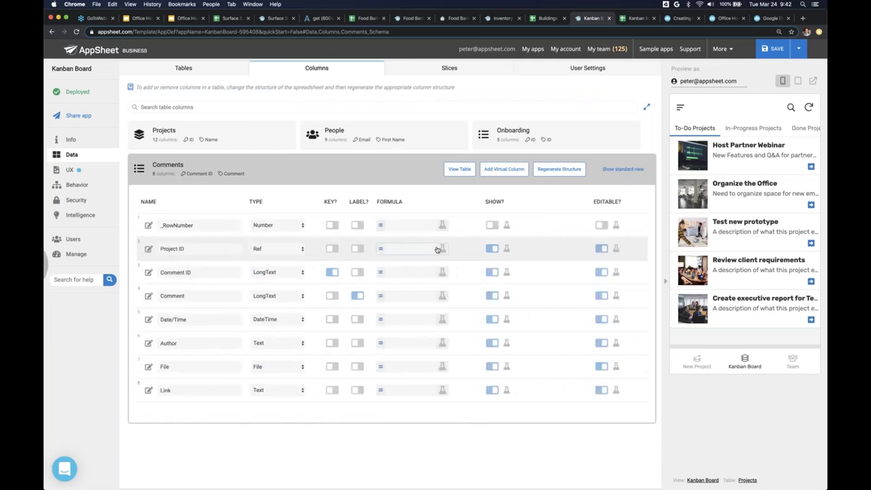
{"action": "scroll", "coordinate": [476, 248], "scroll_direction": "right", "scroll_amount": 8}
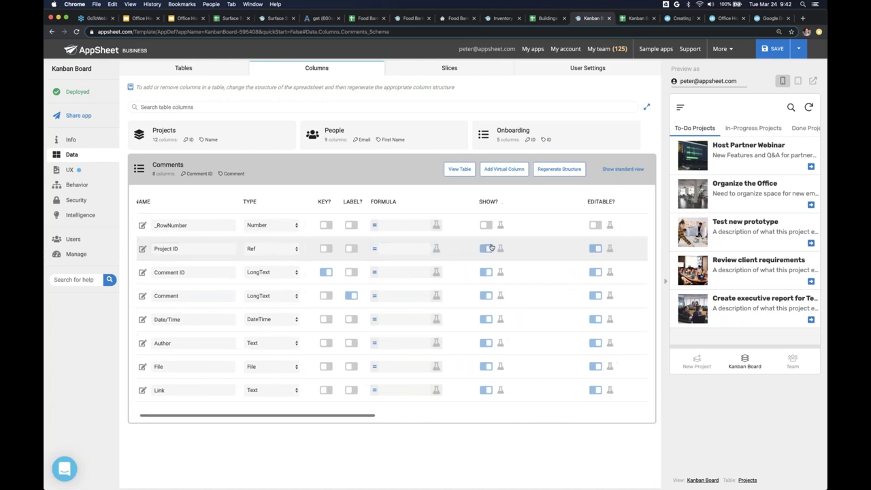
{"action": "scroll", "coordinate": [491, 247], "scroll_direction": "right", "scroll_amount": 4}
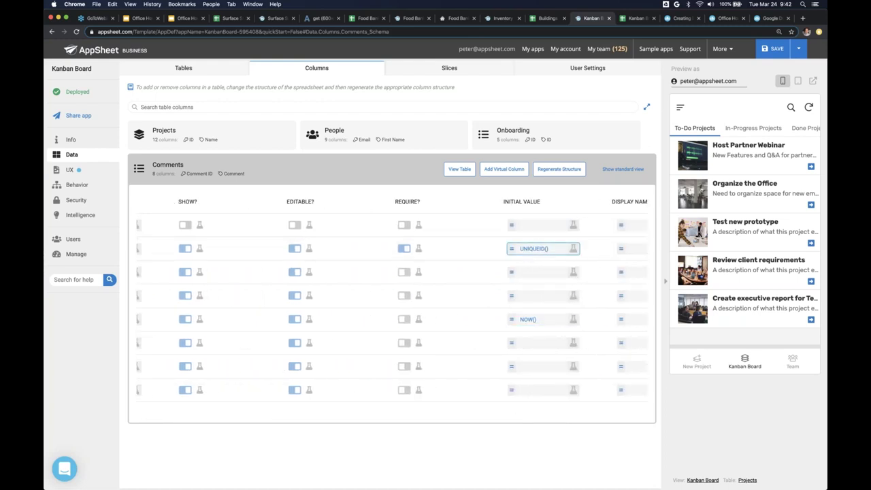
{"action": "left_click", "coordinate": [529, 250]}
{"action": "key", "text": "ctrl+a"}
{"action": "key", "text": "super+c"}
{"action": "key", "text": "BackSpace"}
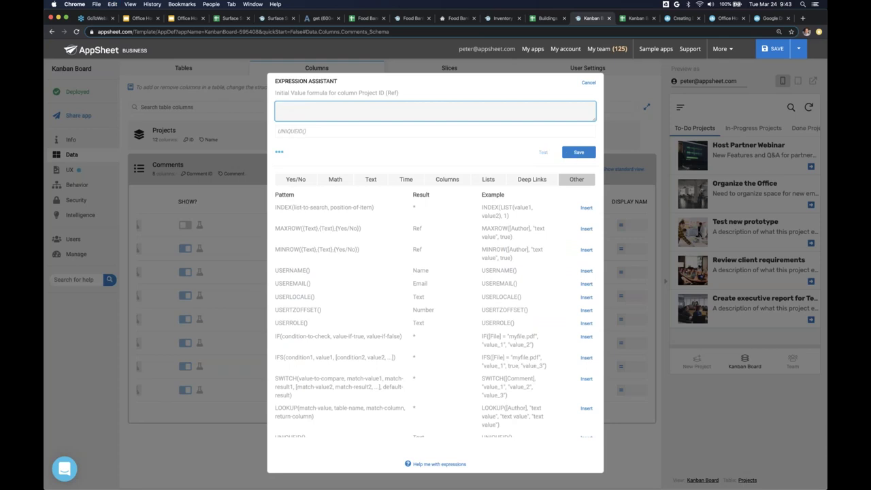
{"action": "left_click", "coordinate": [578, 152]}
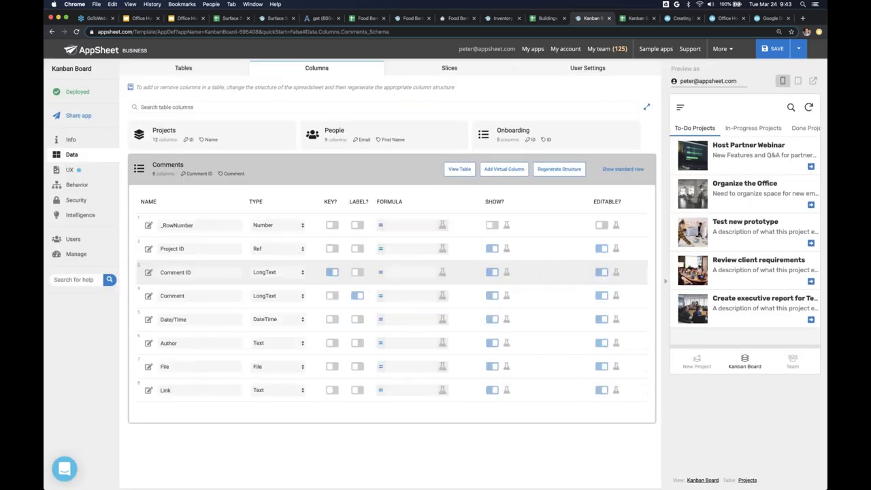
- Give Comment ID the initial value UNIQUEID() and hide it from the app
{"action": "scroll", "coordinate": [555, 283], "scroll_direction": "right", "scroll_amount": 5}
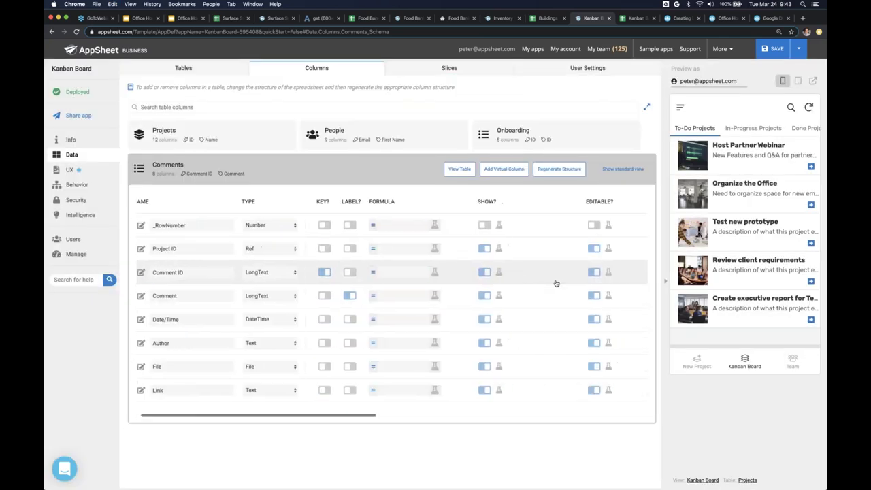
{"action": "left_click", "coordinate": [548, 225]}
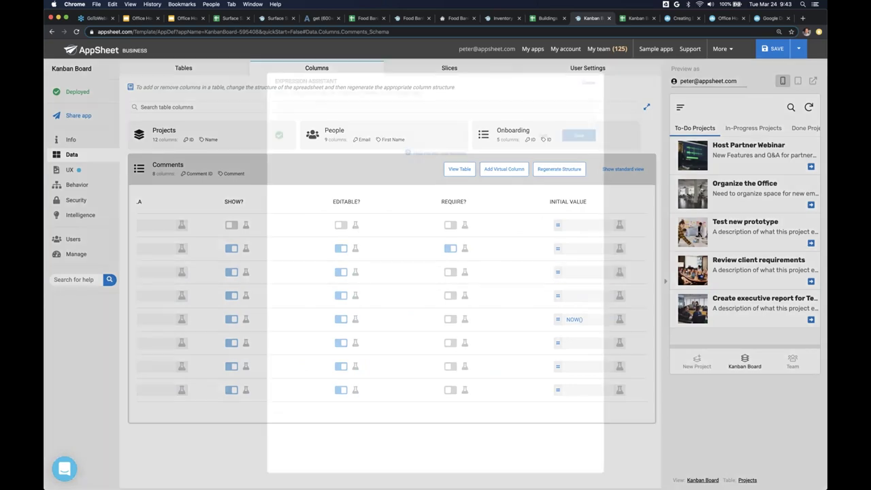
{"action": "key", "text": "super+v"}
{"action": "left_click", "coordinate": [579, 135]}
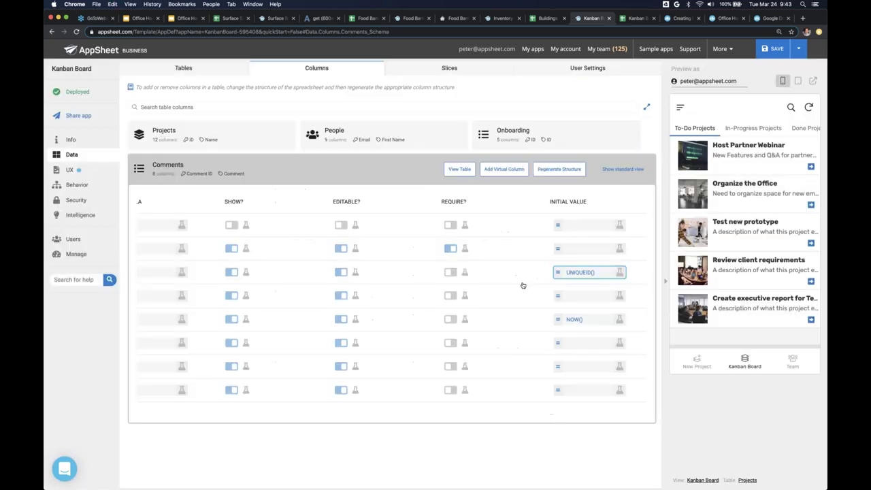
{"action": "scroll", "coordinate": [510, 277], "scroll_direction": "left", "scroll_amount": 5}
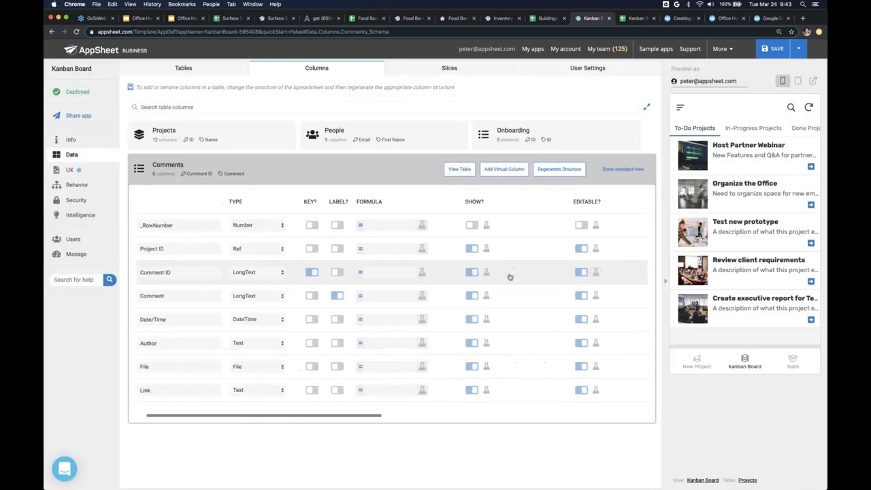
{"action": "left_click", "coordinate": [473, 274]}
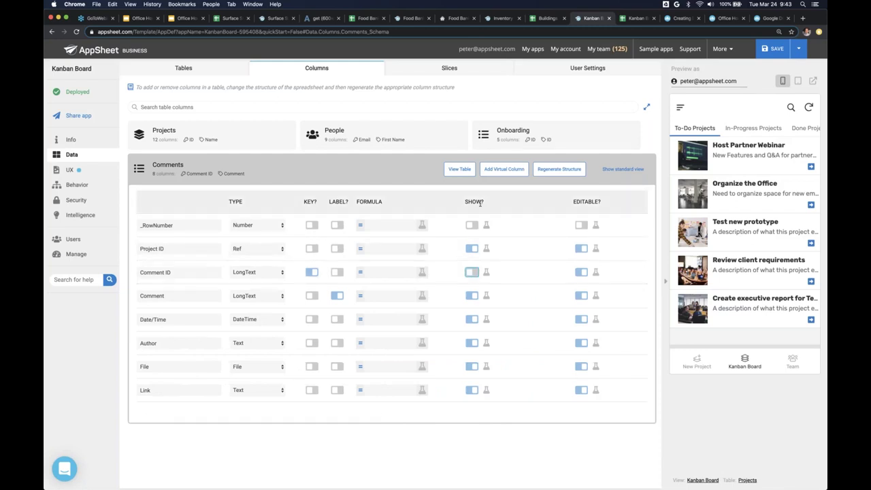
{"action": "scroll", "coordinate": [463, 345], "scroll_direction": "left", "scroll_amount": 3}
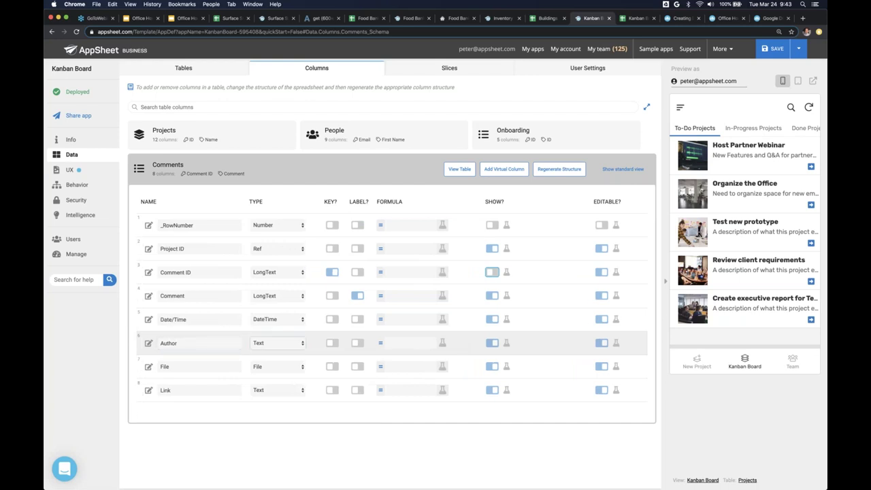
- Make the Comments table's Author column a Ref to the People table
{"action": "left_click", "coordinate": [265, 342]}
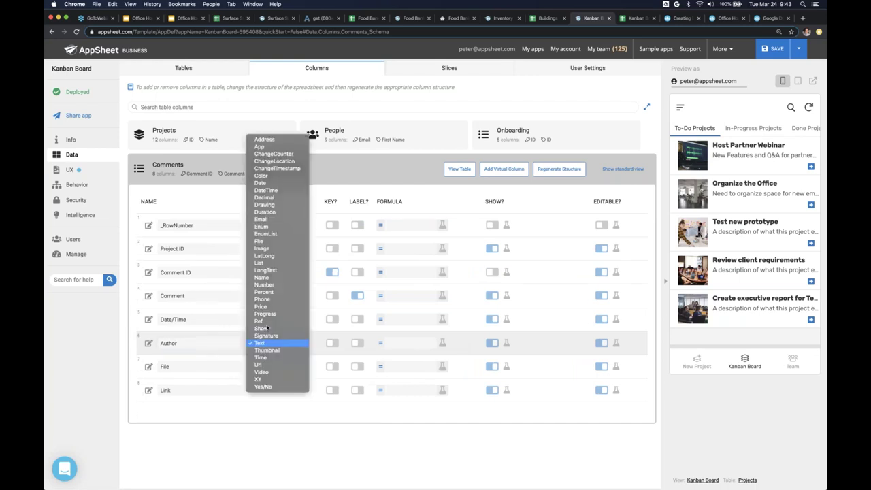
{"action": "left_click", "coordinate": [264, 321]}
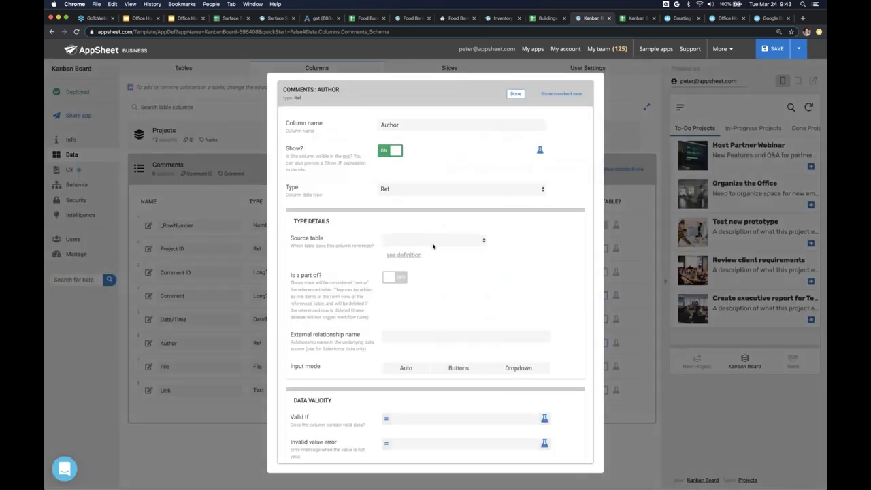
{"action": "left_click", "coordinate": [408, 240]}
{"action": "left_click", "coordinate": [408, 263]}
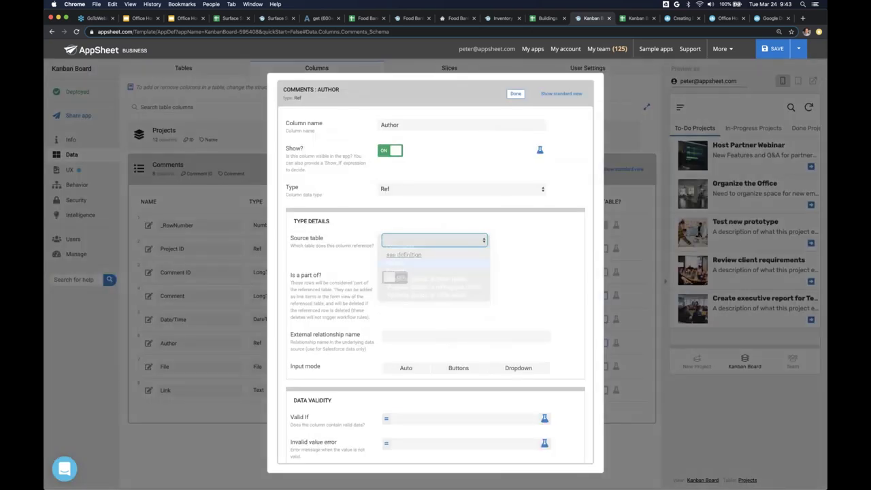
{"action": "left_click", "coordinate": [515, 95]}
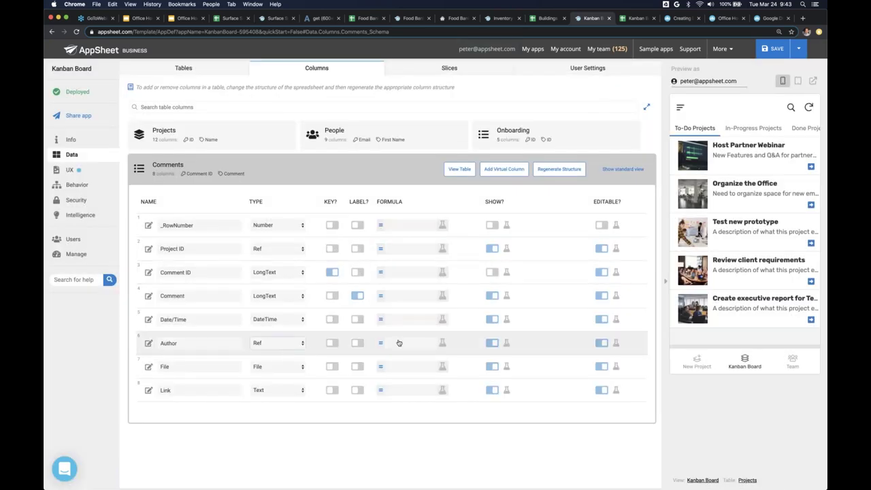
- Give the Author column an initial value of useremail()
{"action": "scroll", "coordinate": [435, 344], "scroll_direction": "right", "scroll_amount": 8}
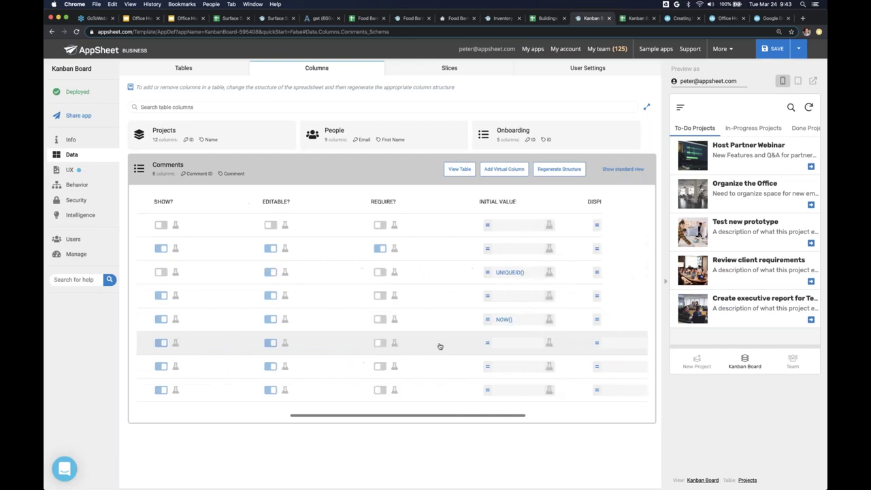
{"action": "left_click", "coordinate": [496, 344]}
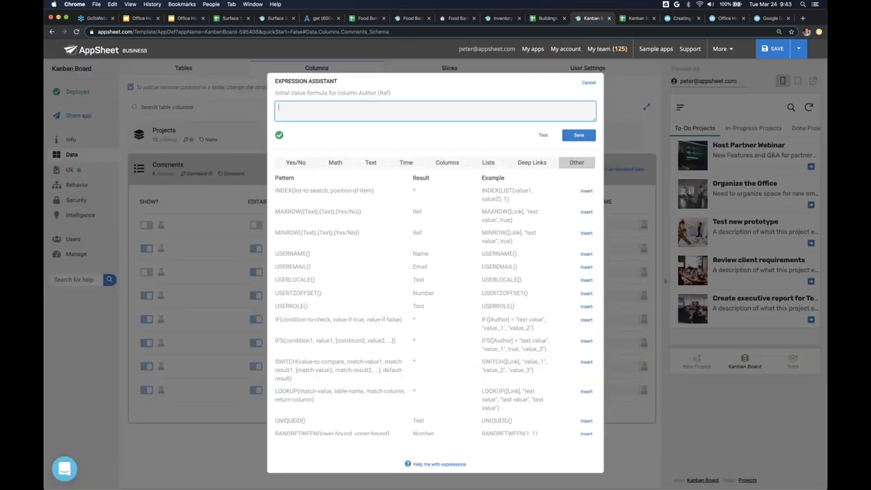
{"action": "type", "text": "useremail("}
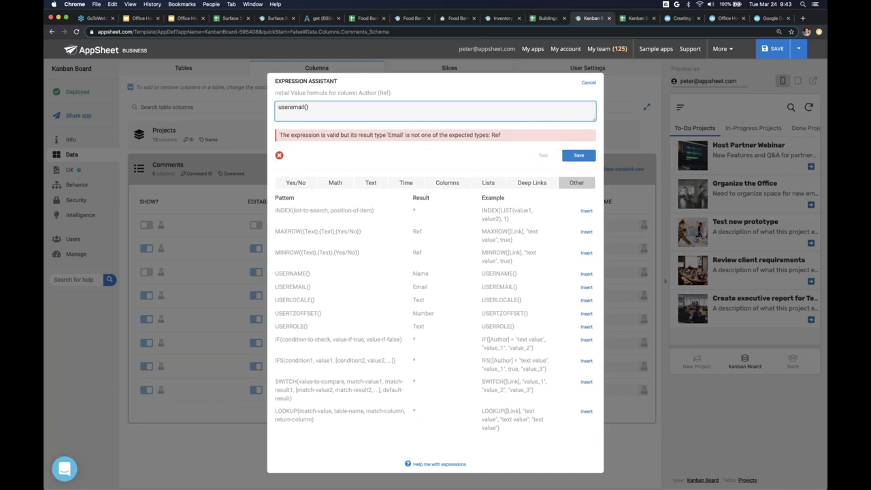
{"action": "left_click", "coordinate": [583, 156]}
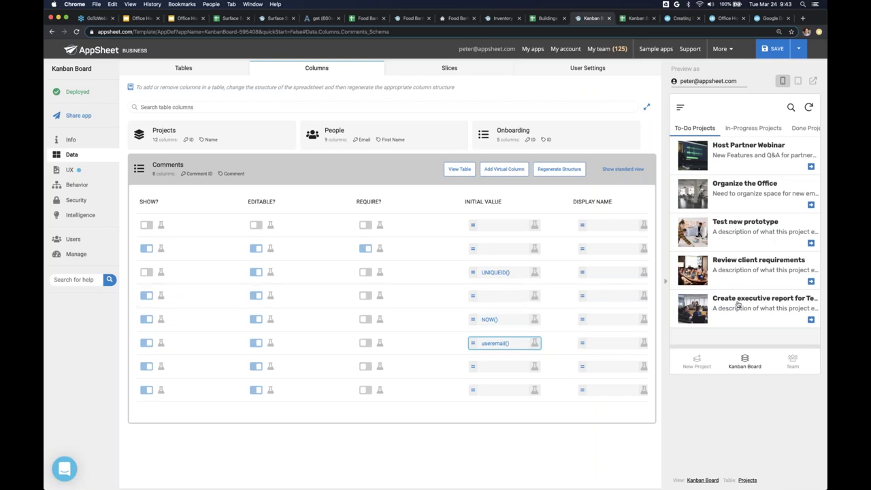
{"action": "scroll", "coordinate": [415, 340], "scroll_direction": "left", "scroll_amount": 10}
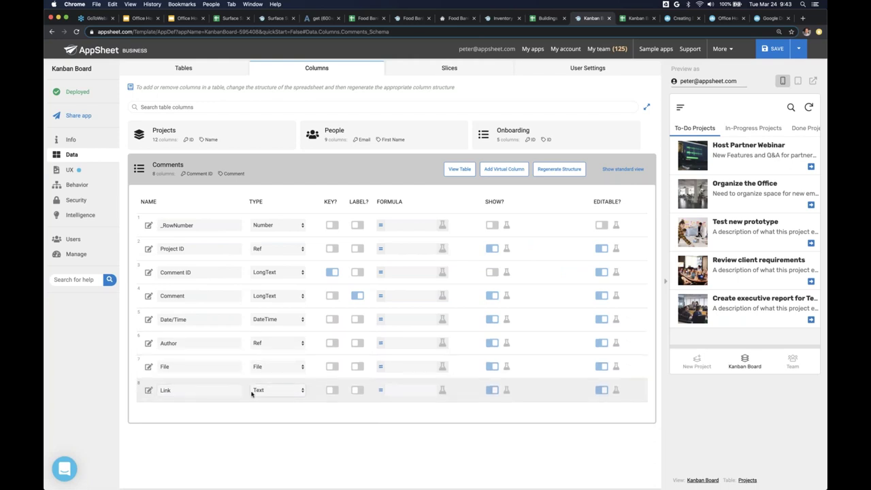
- Keep the File column as File, change the Link column to Url, and save
{"action": "left_click", "coordinate": [258, 367]}
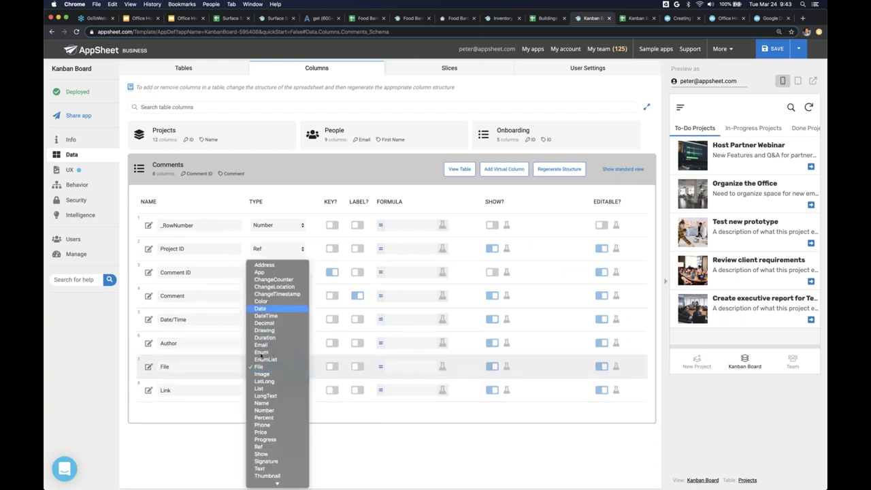
{"action": "left_click", "coordinate": [288, 367]}
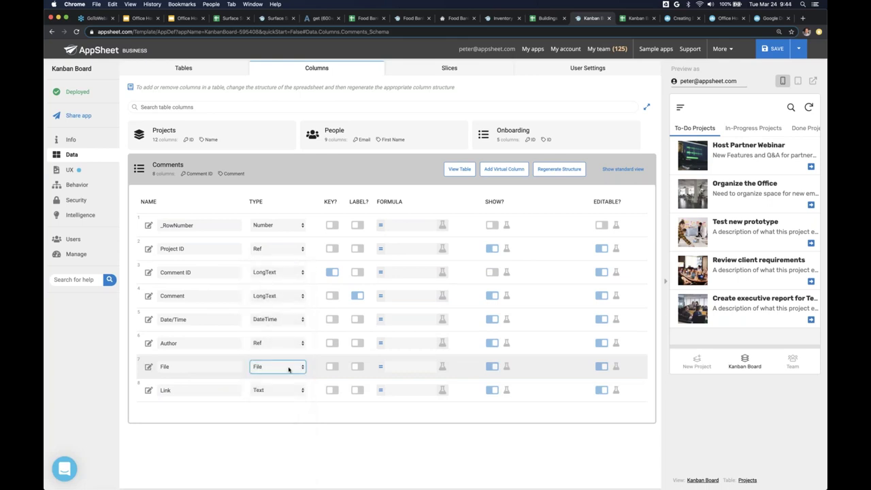
{"action": "left_click", "coordinate": [271, 392]}
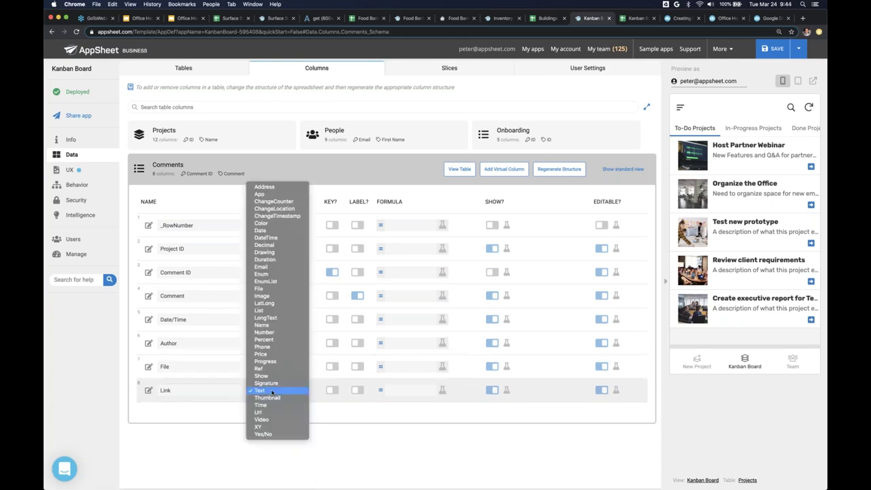
{"action": "left_click", "coordinate": [266, 412]}
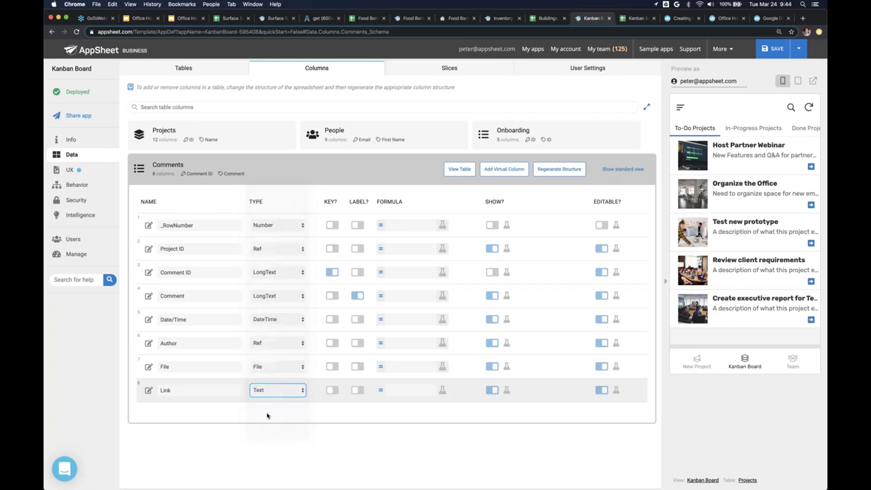
{"action": "left_click", "coordinate": [777, 49]}
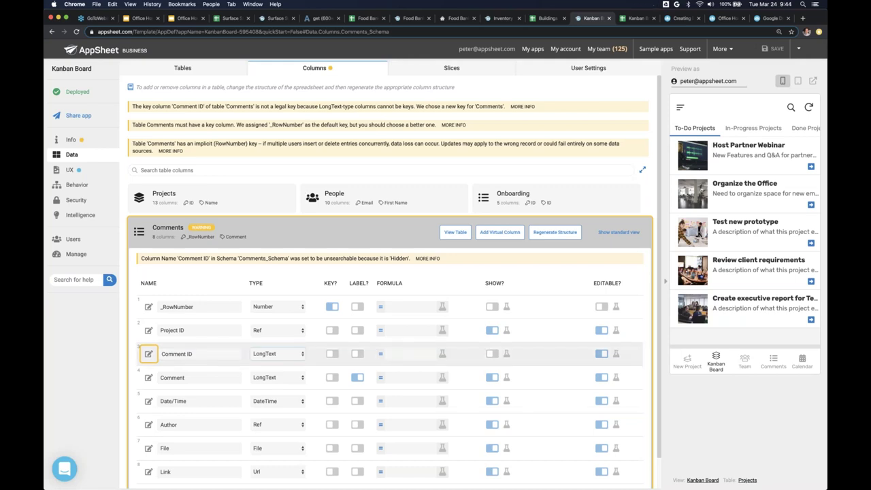
- Make Comment ID a Text key column, save, then collapse Comments and go to Views
{"action": "left_click", "coordinate": [275, 354]}
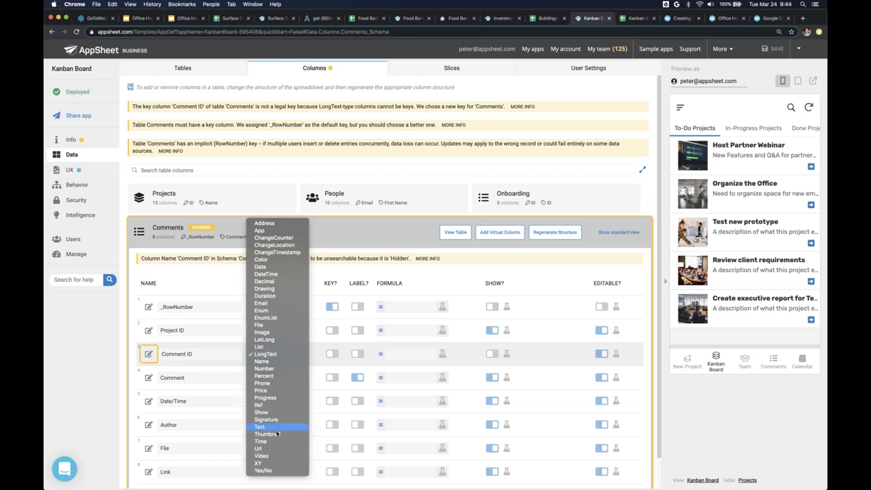
{"action": "key", "text": "Escape"}
{"action": "key", "text": "t"}
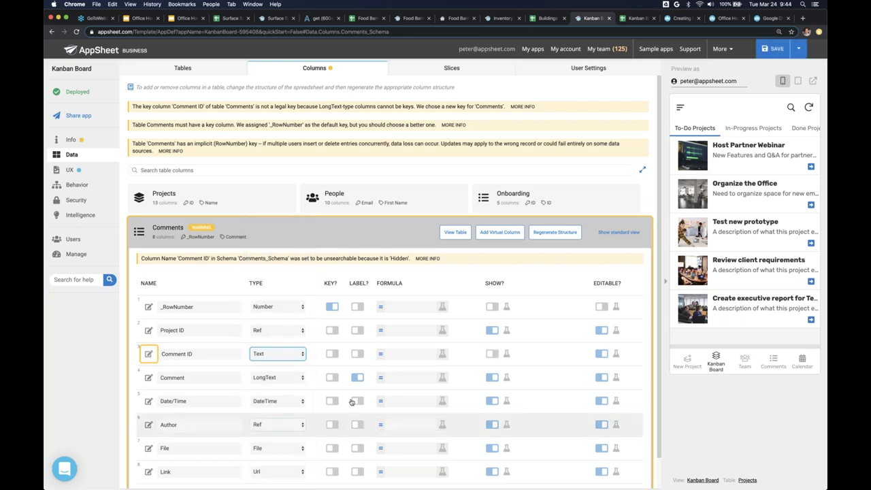
{"action": "left_click", "coordinate": [333, 354]}
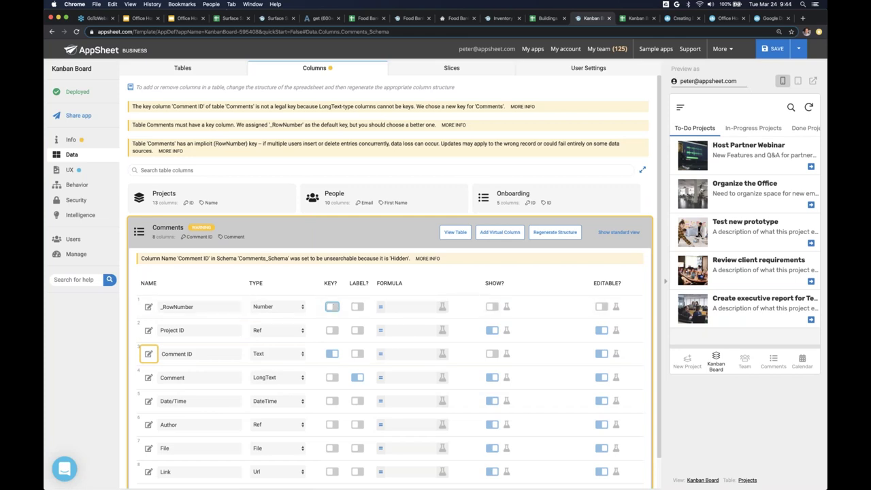
{"action": "left_click", "coordinate": [331, 306]}
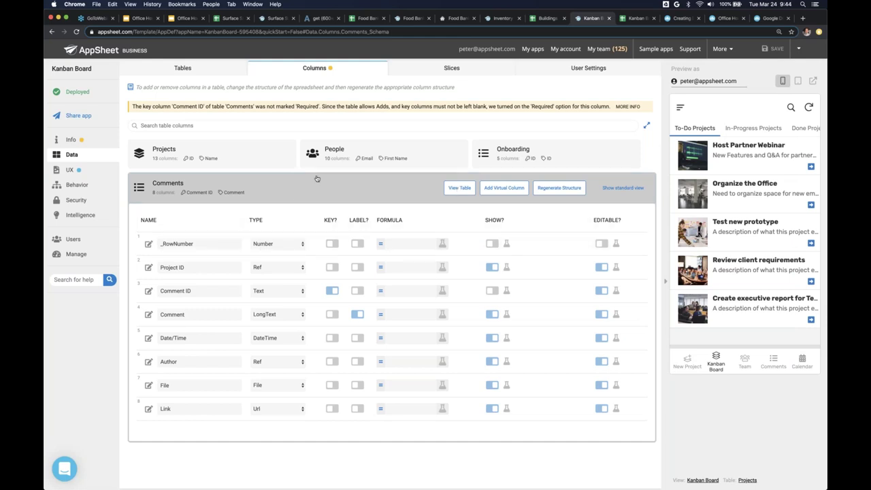
{"action": "left_click", "coordinate": [319, 201]}
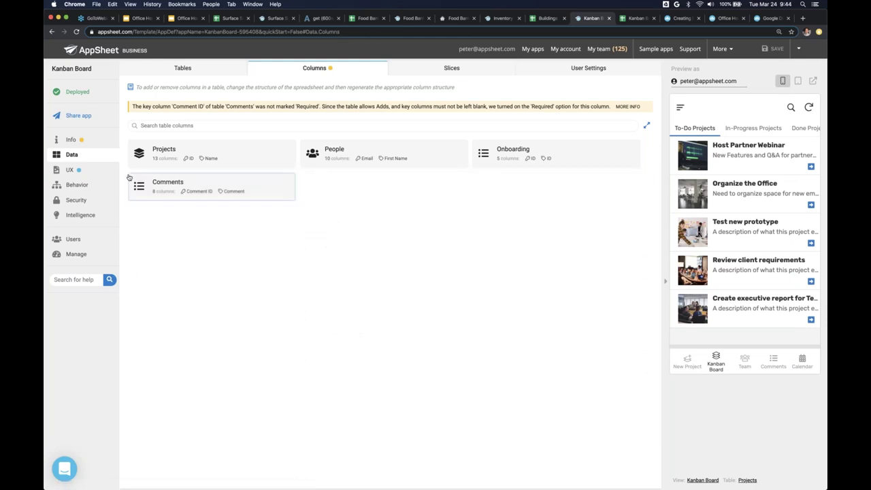
{"action": "left_click", "coordinate": [70, 170]}
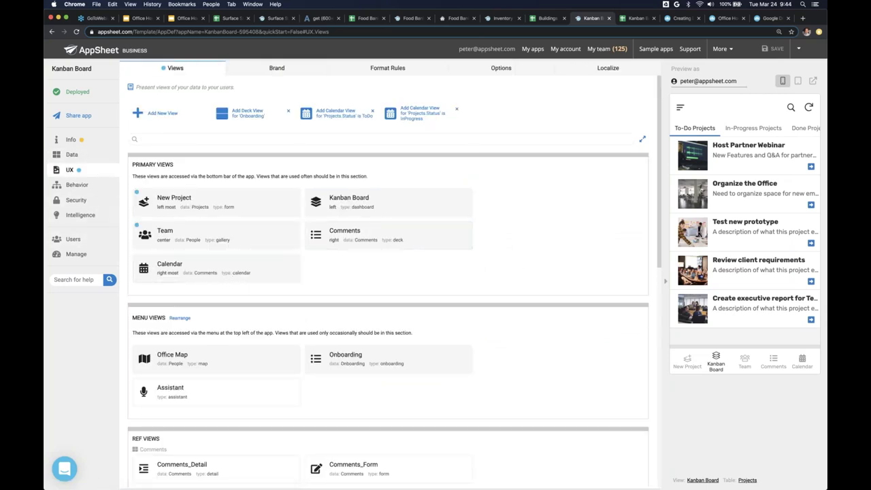
- Delete the Comments deck view and the Calendar view
{"action": "left_click", "coordinate": [338, 236]}
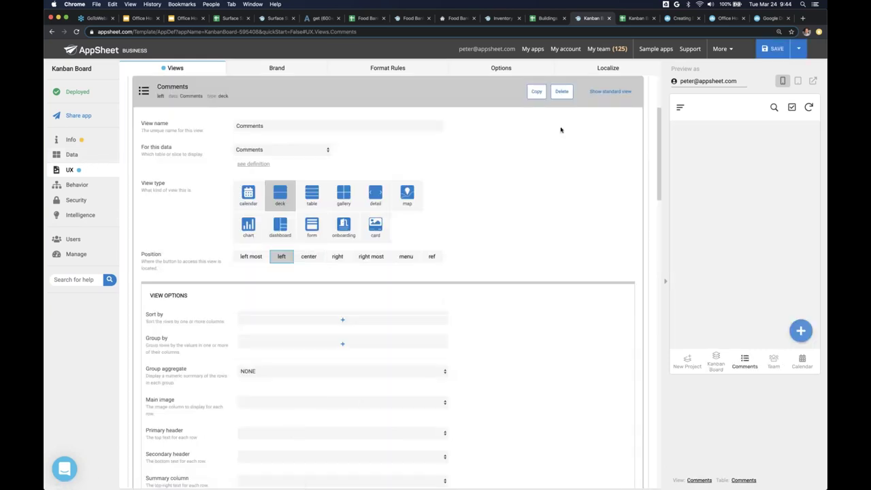
{"action": "left_click", "coordinate": [562, 93]}
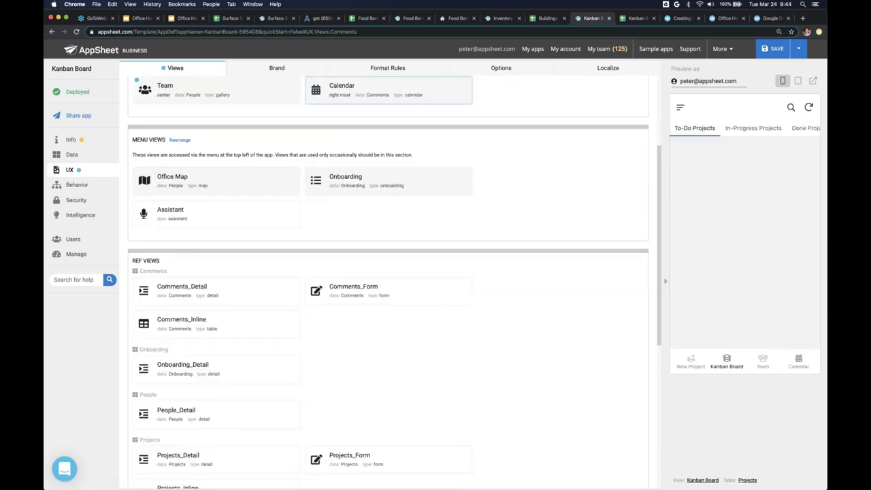
{"action": "left_click", "coordinate": [388, 90]}
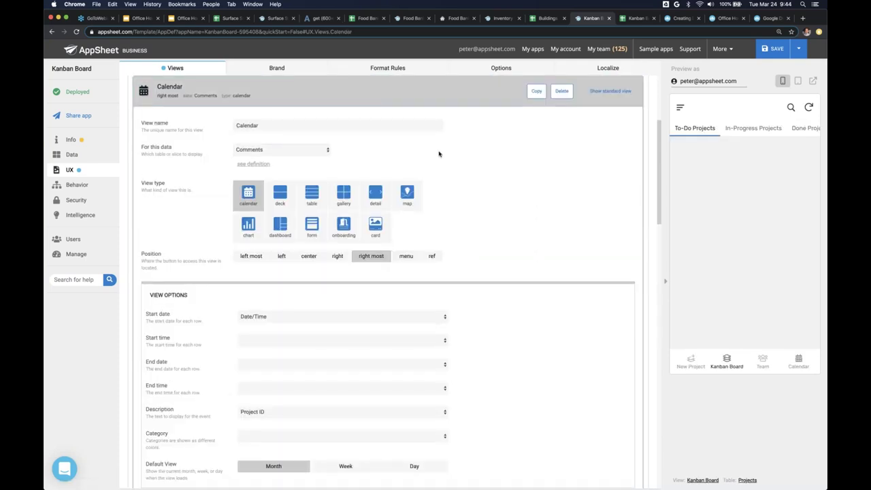
{"action": "scroll", "coordinate": [439, 153], "scroll_direction": "up", "scroll_amount": 1}
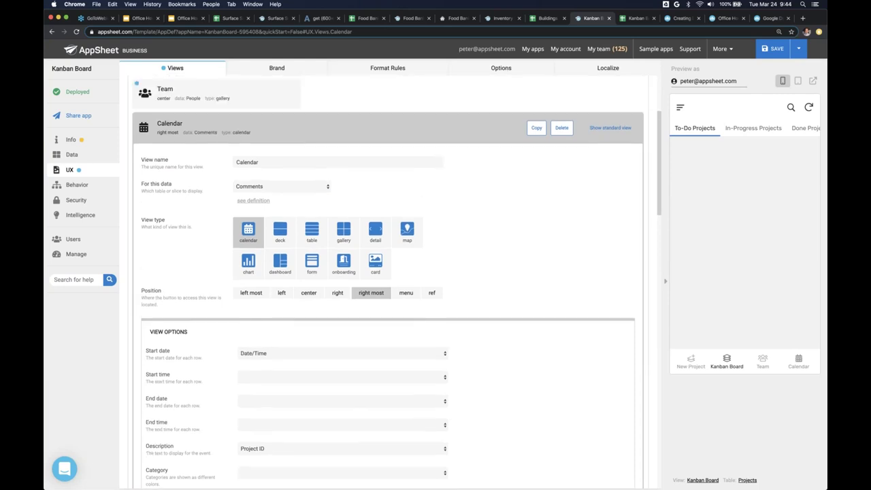
{"action": "left_click", "coordinate": [562, 129]}
{"action": "left_click", "coordinate": [560, 128]}
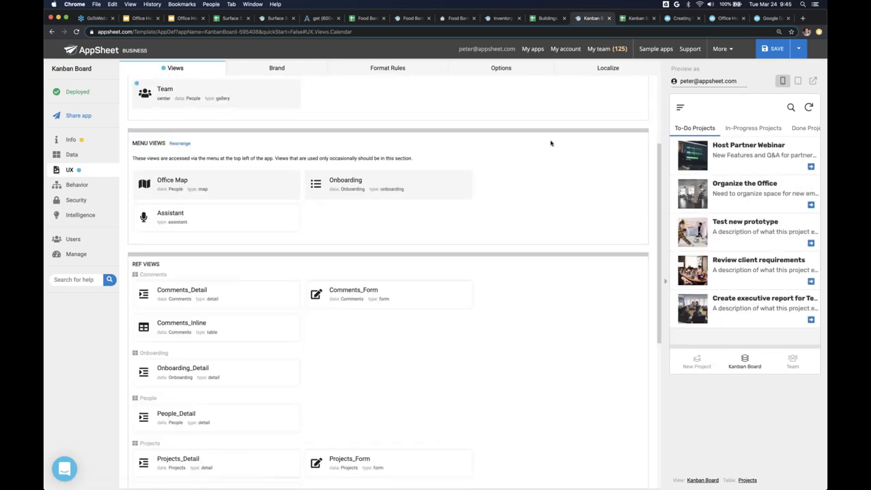
- Save the app and preview Prepare Key Account Plan's details at tablet size
{"action": "left_click", "coordinate": [774, 49]}
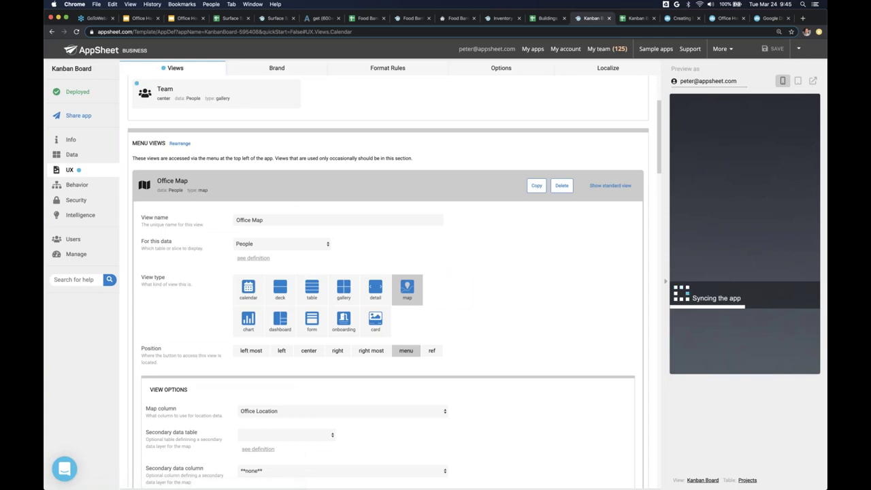
{"action": "left_click", "coordinate": [798, 81]}
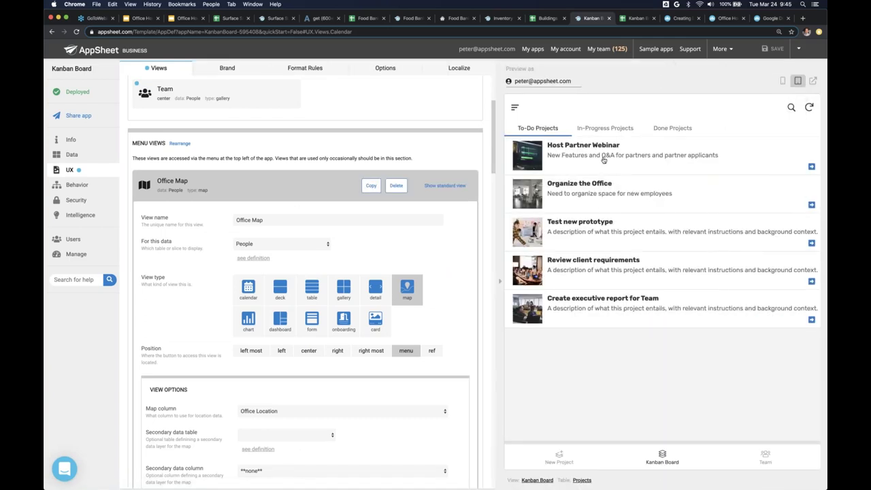
{"action": "left_click", "coordinate": [618, 129]}
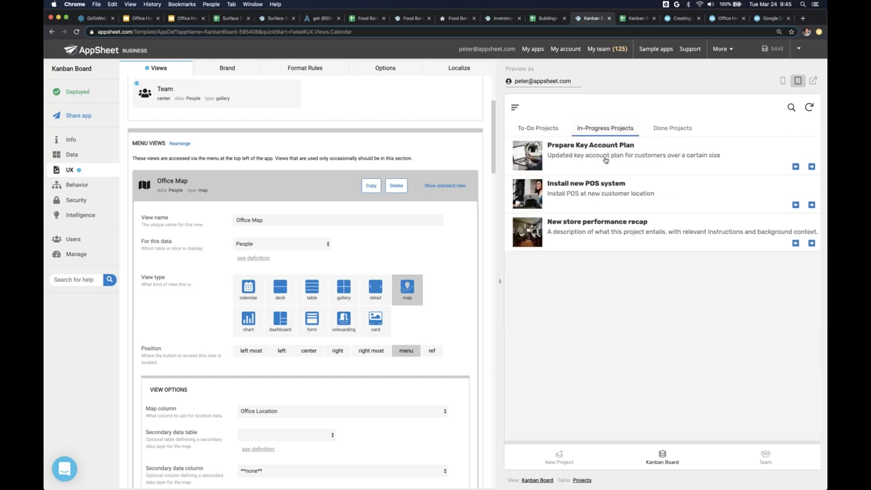
{"action": "left_click", "coordinate": [627, 162]}
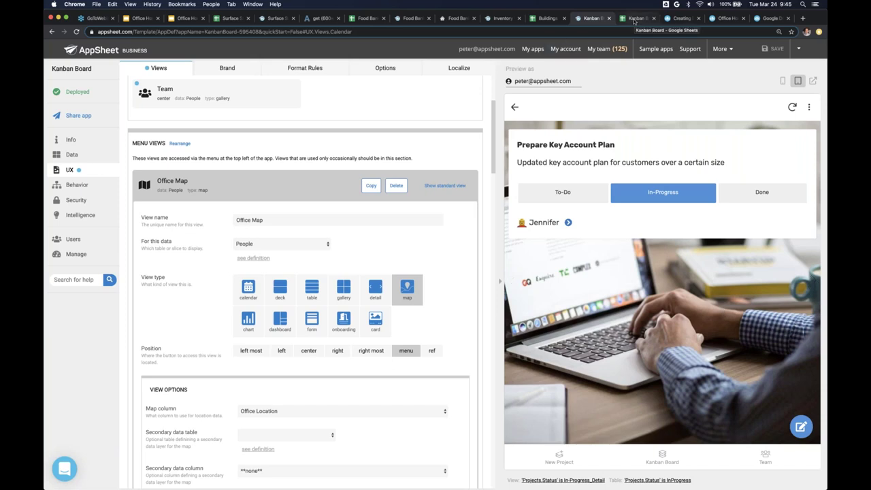
- Collapse the Office Map and Onboarding view settings
{"action": "left_click", "coordinate": [239, 186]}
{"action": "left_click", "coordinate": [275, 217]}
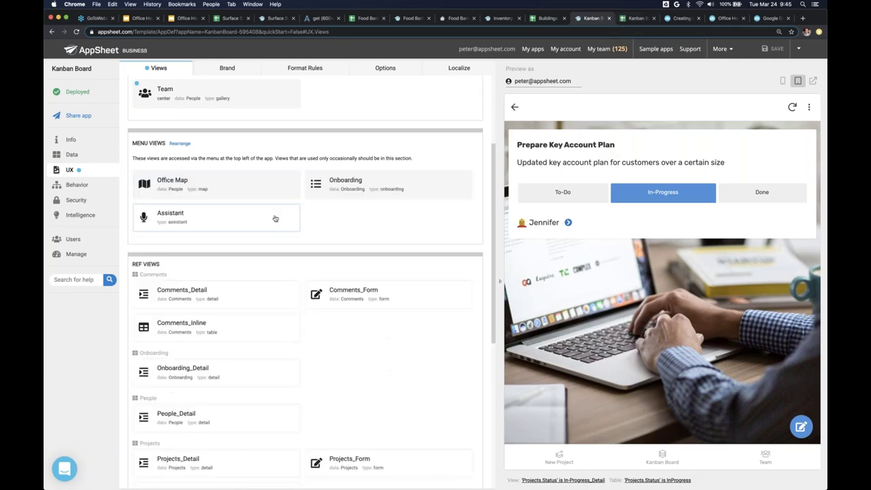
{"action": "scroll", "coordinate": [275, 217], "scroll_direction": "up", "scroll_amount": 5}
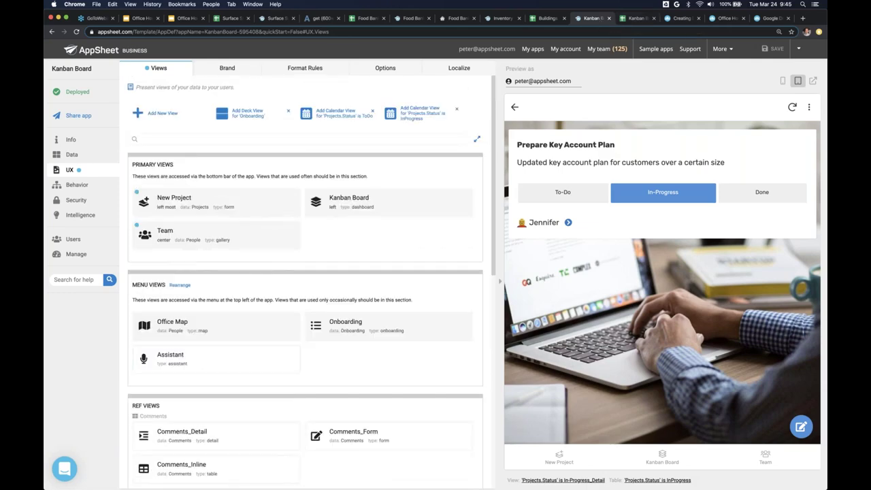
- Add a form view named 'New Comment' based on the Comments table
{"action": "left_click", "coordinate": [153, 113]}
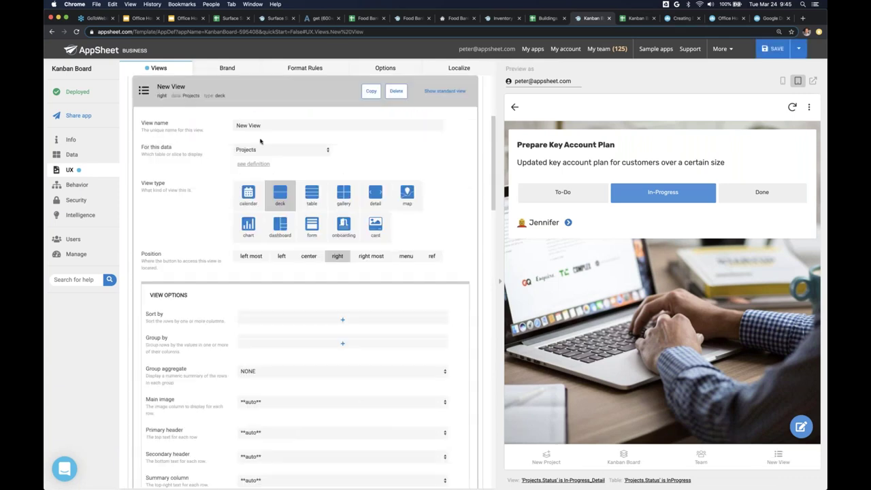
{"action": "triple_click", "coordinate": [269, 126]}
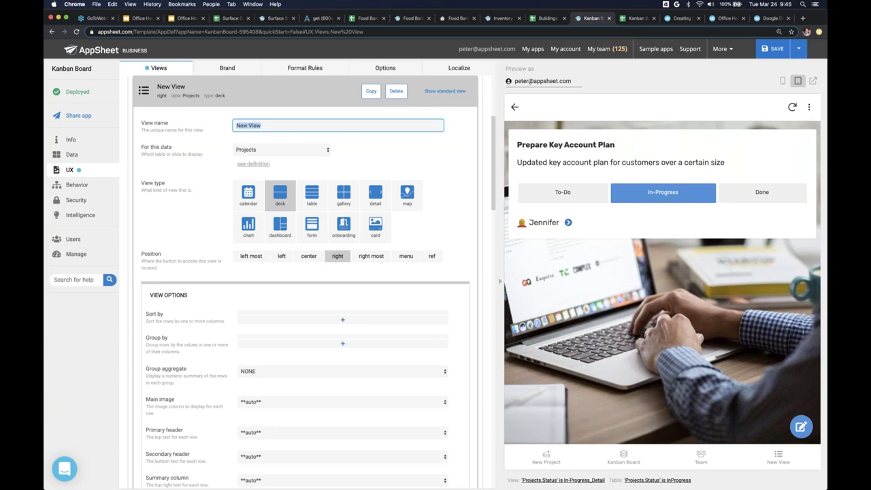
{"action": "type", "text": "New Comment"}
{"action": "left_click", "coordinate": [312, 226]}
{"action": "left_click", "coordinate": [255, 149]}
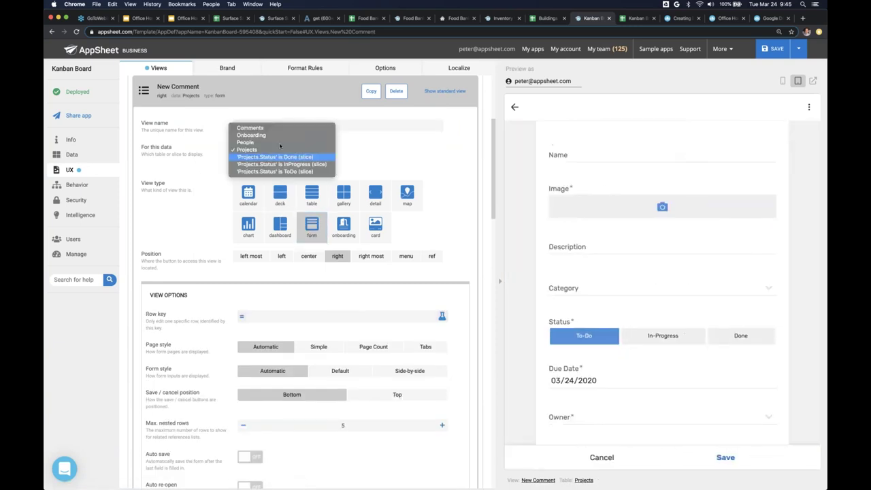
{"action": "left_click", "coordinate": [255, 147]}
{"action": "left_click", "coordinate": [255, 149]}
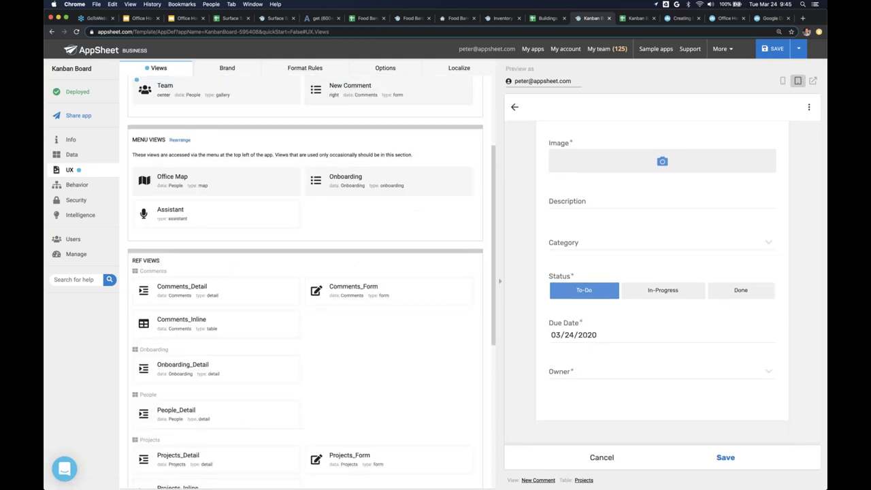
{"action": "left_click", "coordinate": [602, 458]}
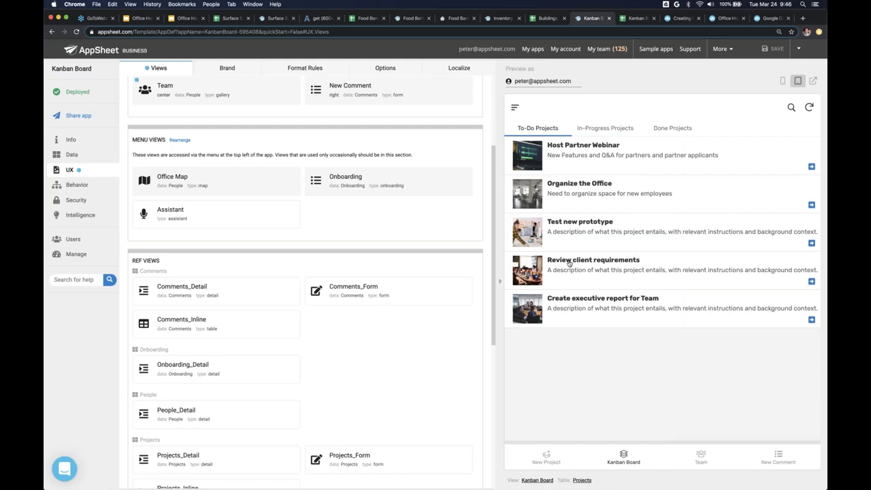
- Start a new comment on Host Partner Webinar reading 'Looks like agenda is set!'
{"action": "left_click", "coordinate": [780, 457]}
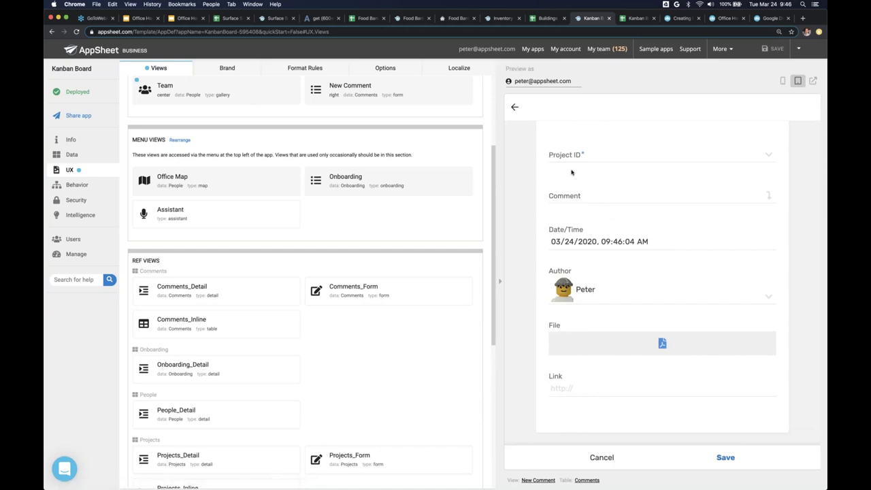
{"action": "left_click", "coordinate": [584, 162]}
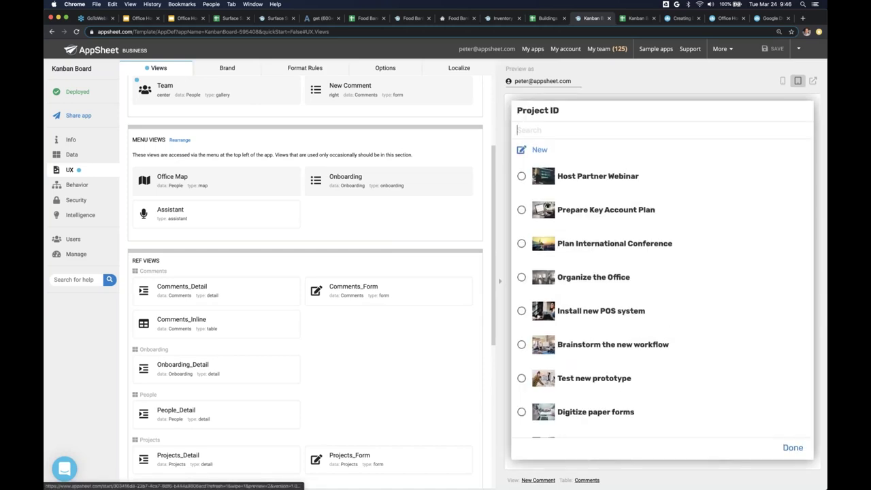
{"action": "scroll", "coordinate": [612, 321], "scroll_direction": "down", "scroll_amount": 10}
{"action": "left_click", "coordinate": [582, 177]}
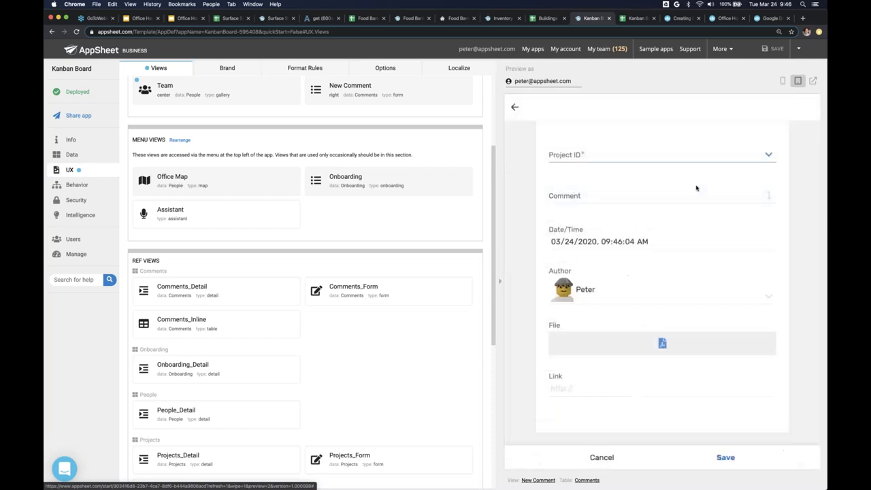
{"action": "left_click", "coordinate": [647, 212]}
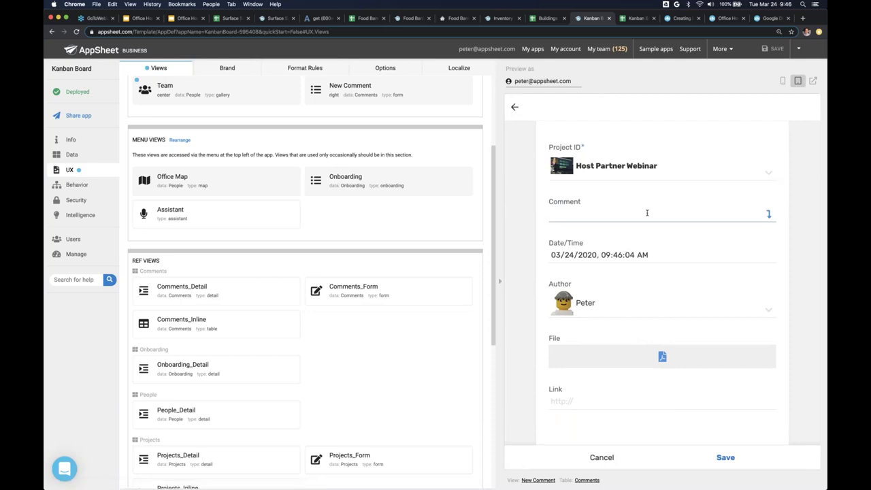
{"action": "type", "text": "Looks like agenda is set!"}
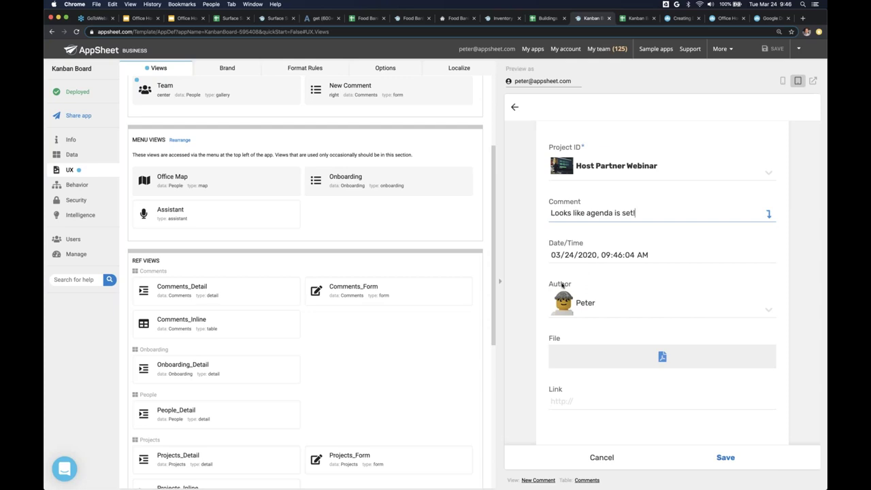
- Keep the default author, save the comment, and switch to the Comments sheet
{"action": "left_click", "coordinate": [594, 306]}
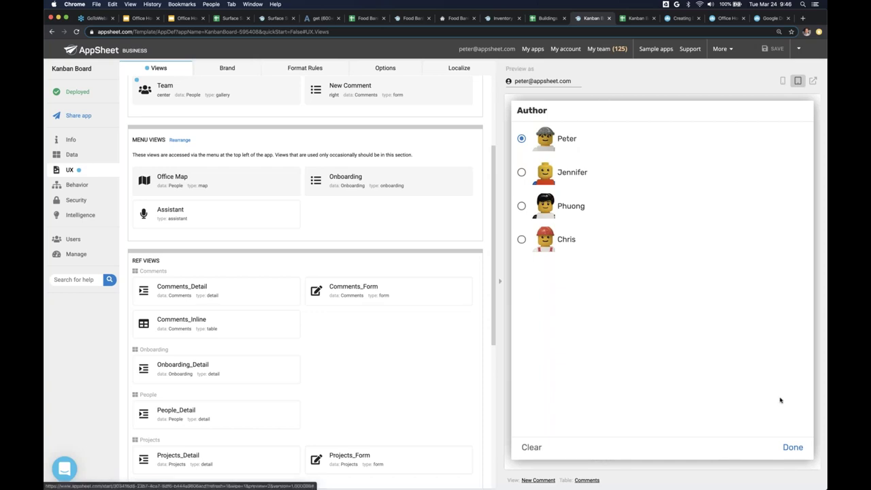
{"action": "left_click", "coordinate": [792, 447]}
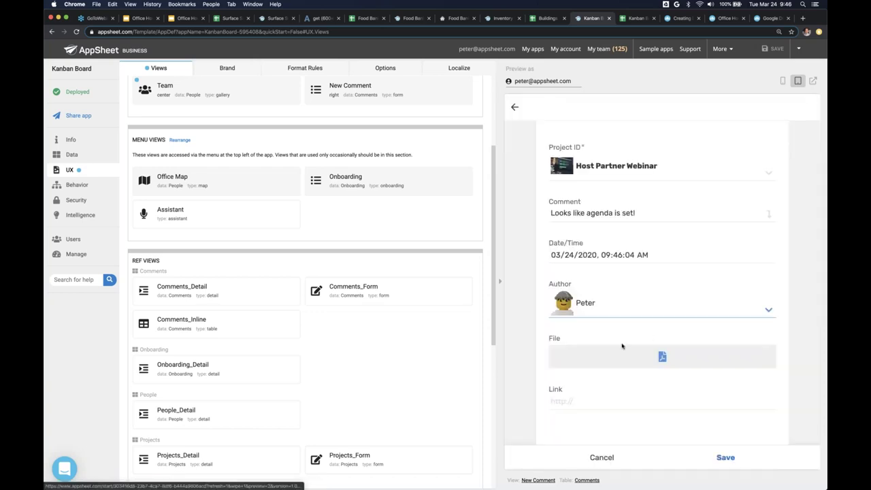
{"action": "scroll", "coordinate": [622, 345], "scroll_direction": "down", "scroll_amount": 1}
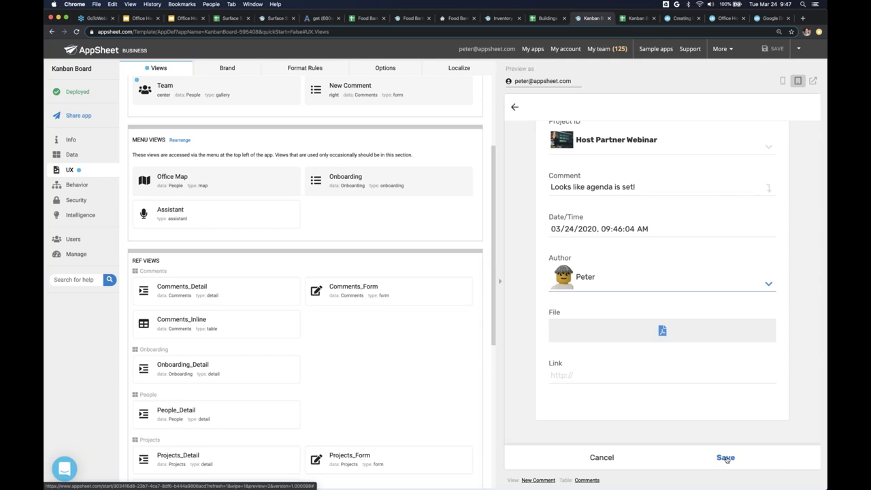
{"action": "left_click", "coordinate": [725, 459]}
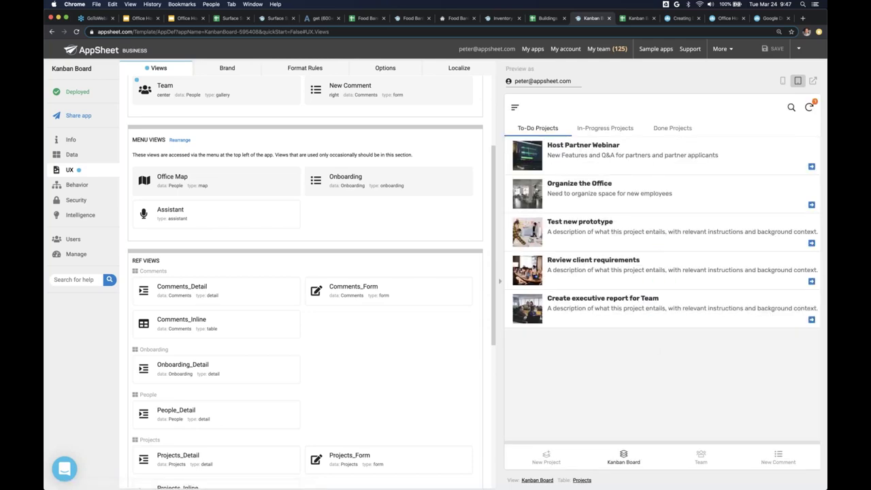
{"action": "key", "text": "ctrl+Tab"}
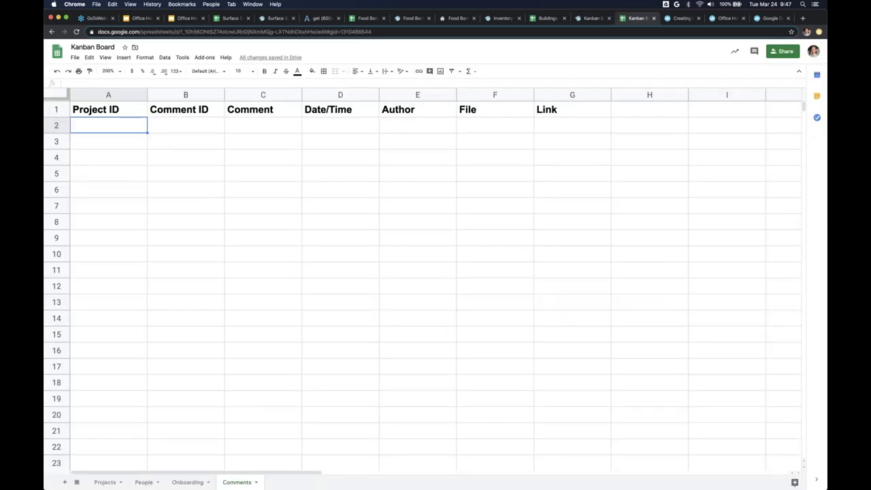
- Check the new comment record in row 2, then return to the AppSheet editor
{"action": "left_click", "coordinate": [52, 125]}
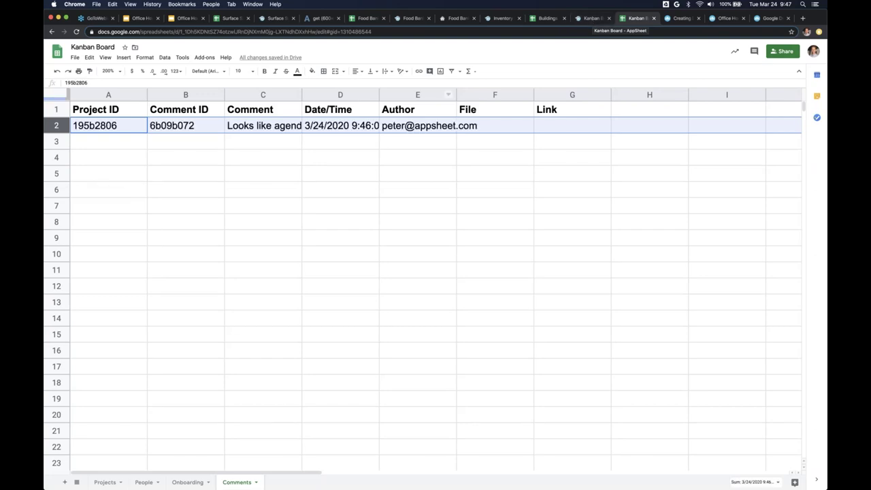
{"action": "left_click", "coordinate": [590, 19]}
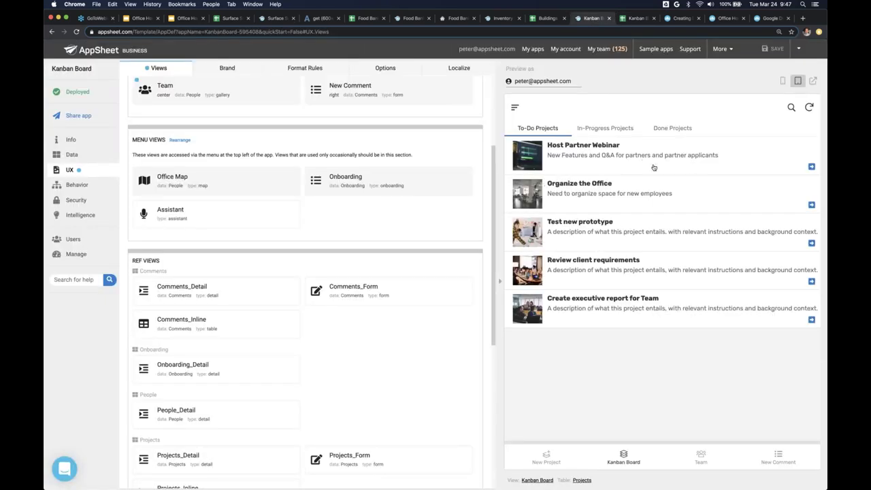
- Preview Host Partner Webinar's details and expand the Projects_Detail view settings
{"action": "left_click", "coordinate": [600, 160]}
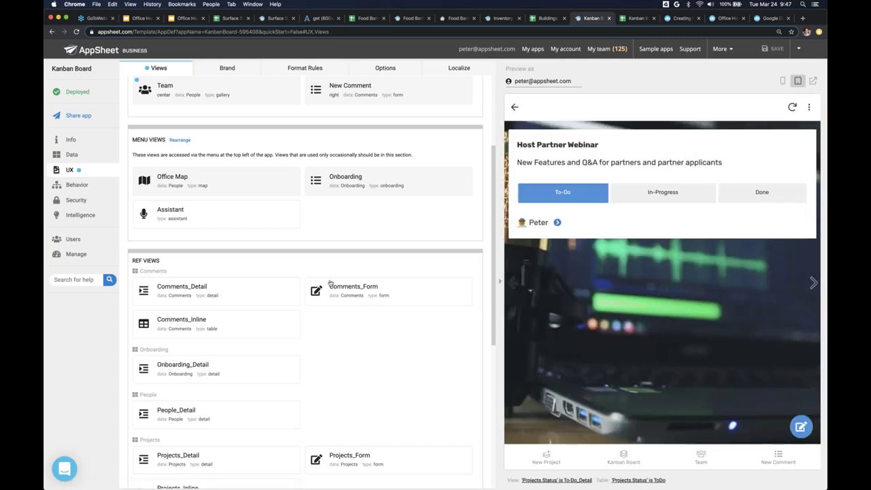
{"action": "scroll", "coordinate": [330, 282], "scroll_direction": "down", "scroll_amount": 5}
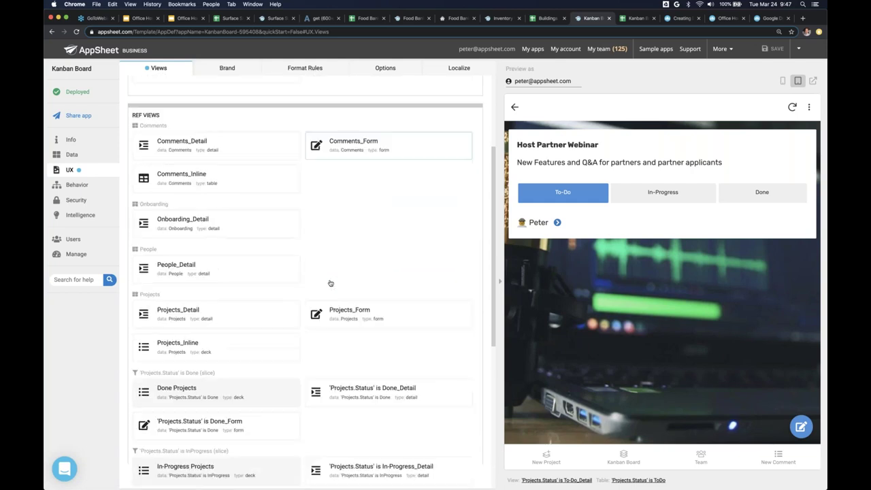
{"action": "left_click", "coordinate": [217, 315]}
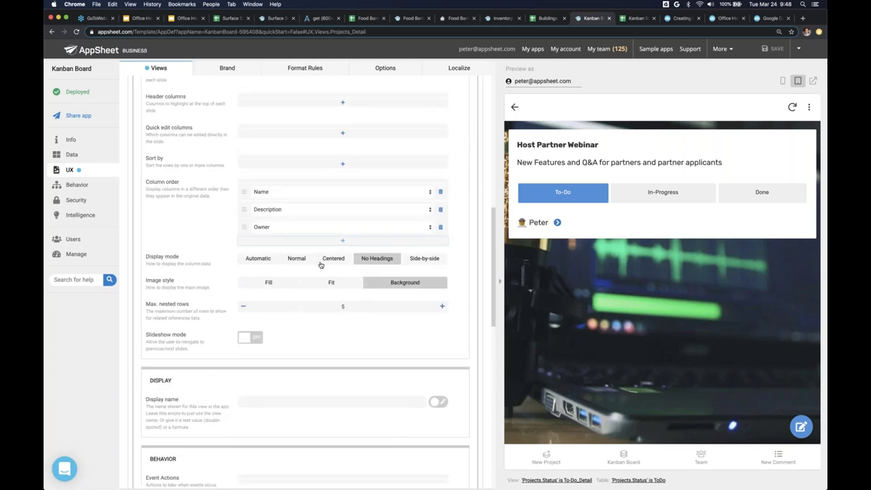
- Add Related Comments to the Projects_Detail column order
{"action": "left_click", "coordinate": [322, 240]}
{"action": "left_click", "coordinate": [320, 242]}
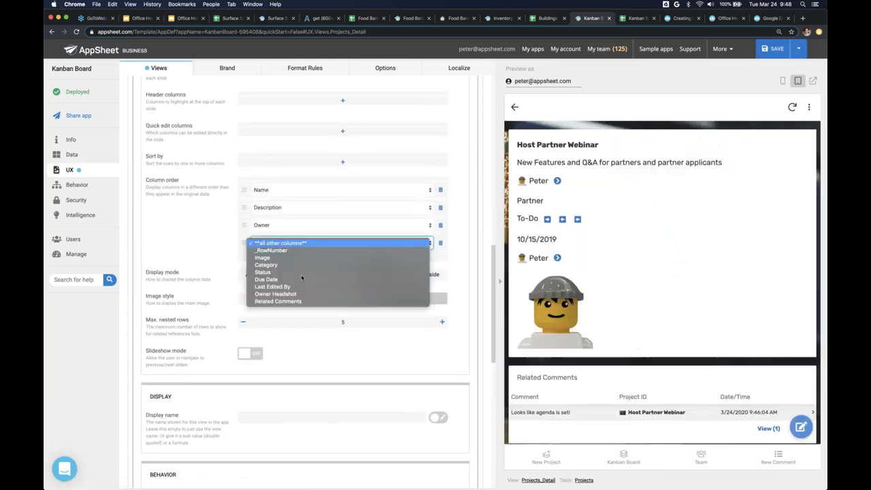
{"action": "left_click", "coordinate": [298, 301]}
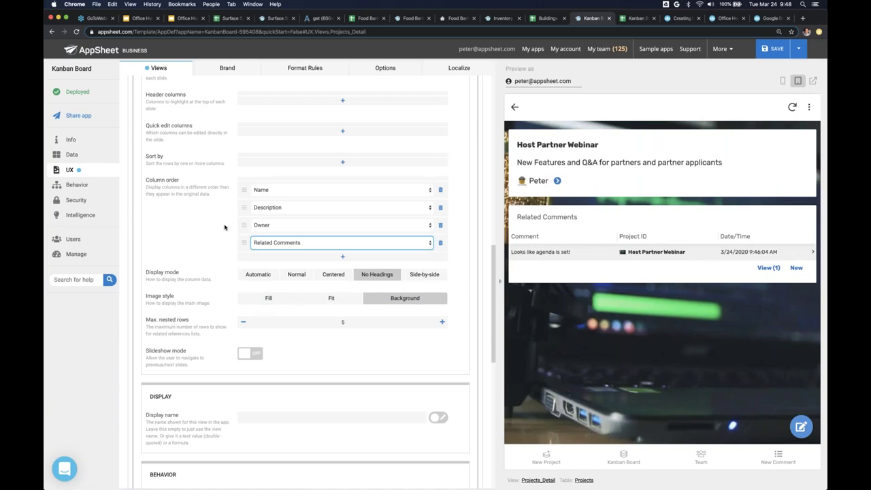
- Review the preview, then remove Related Comments again and collapse Projects_Detail
{"action": "scroll", "coordinate": [224, 228], "scroll_direction": "up", "scroll_amount": 1}
{"action": "scroll", "coordinate": [224, 227], "scroll_direction": "up", "scroll_amount": 5}
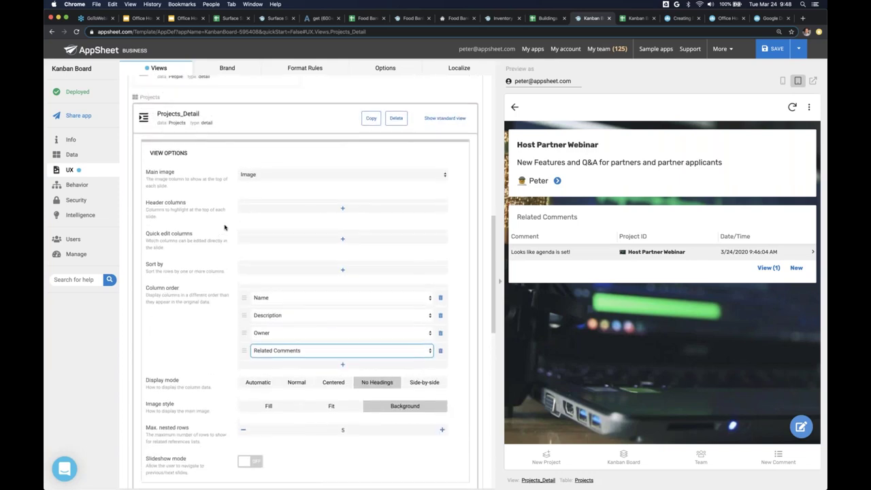
{"action": "scroll", "coordinate": [224, 227], "scroll_direction": "up", "scroll_amount": 3}
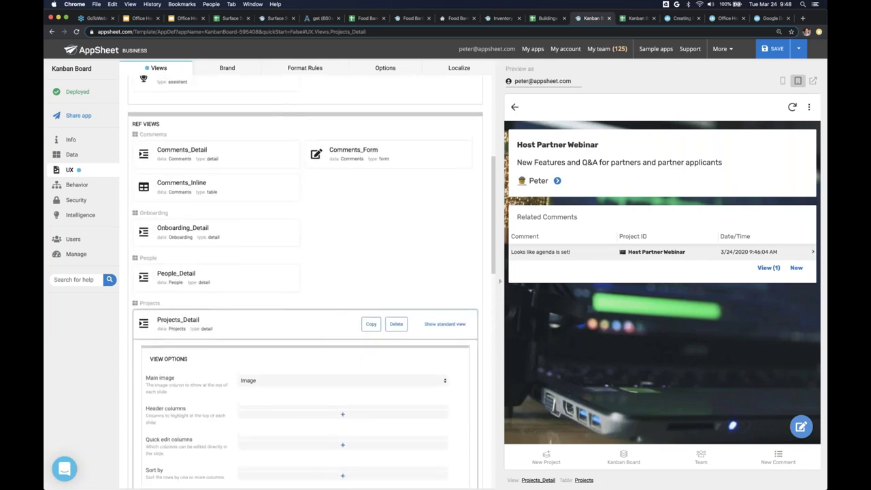
{"action": "scroll", "coordinate": [305, 286], "scroll_direction": "down", "scroll_amount": 15}
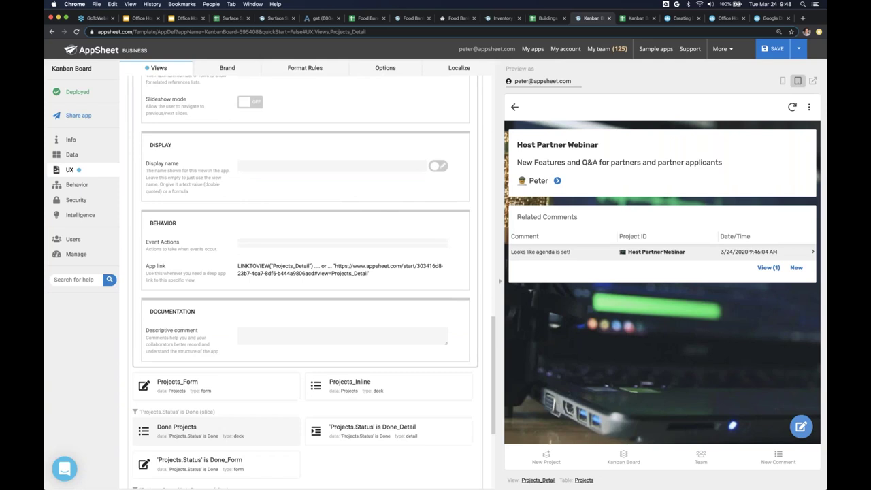
{"action": "scroll", "coordinate": [304, 285], "scroll_direction": "down", "scroll_amount": 5}
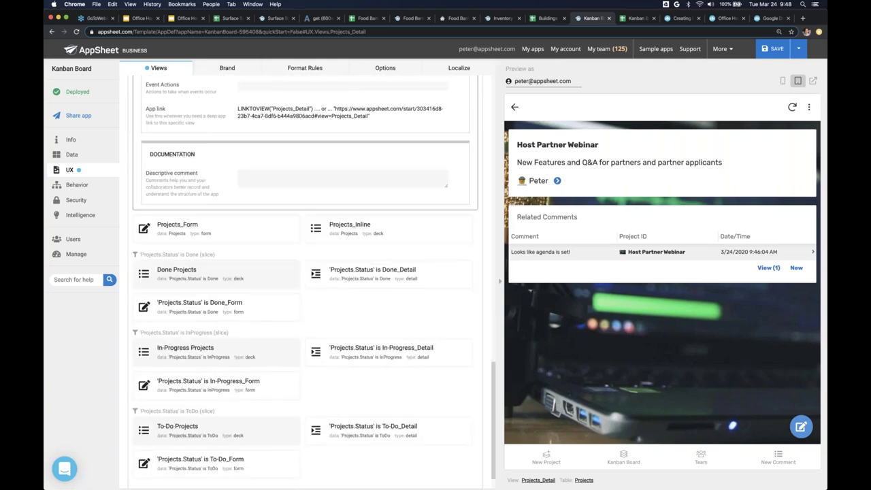
{"action": "scroll", "coordinate": [305, 286], "scroll_direction": "up", "scroll_amount": 12}
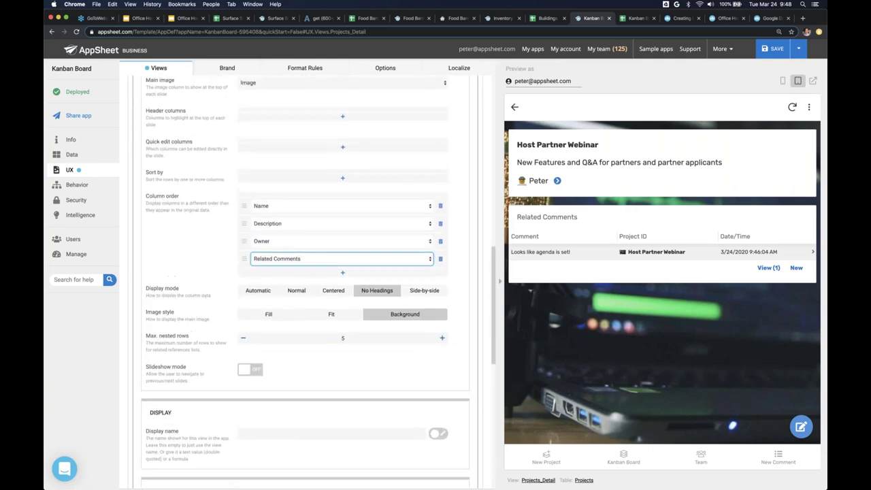
{"action": "scroll", "coordinate": [360, 255], "scroll_direction": "up", "scroll_amount": 2}
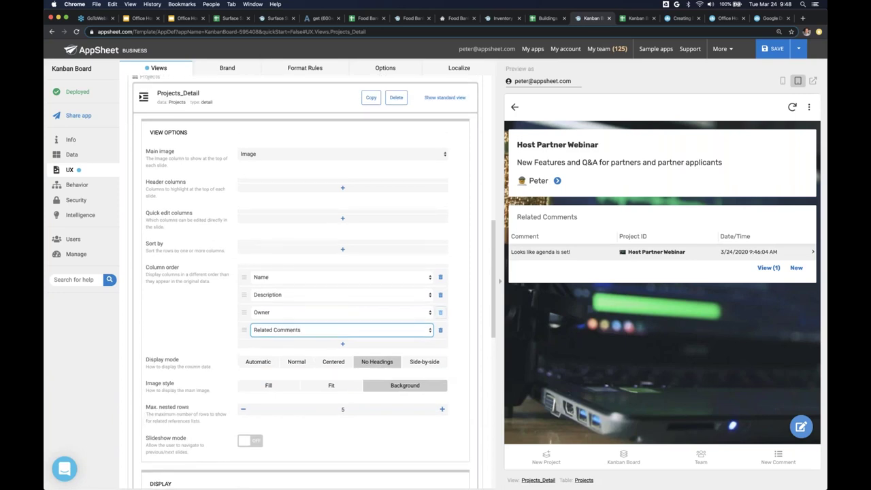
{"action": "left_click", "coordinate": [440, 332]}
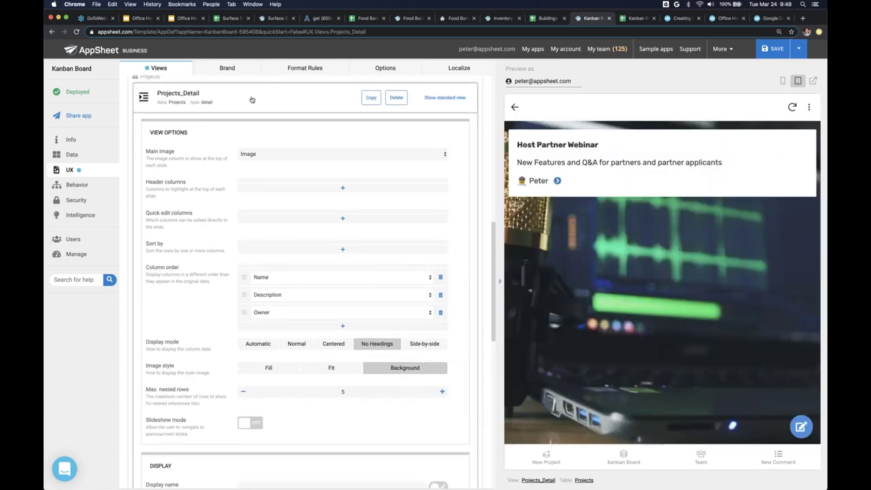
{"action": "left_click", "coordinate": [253, 97]}
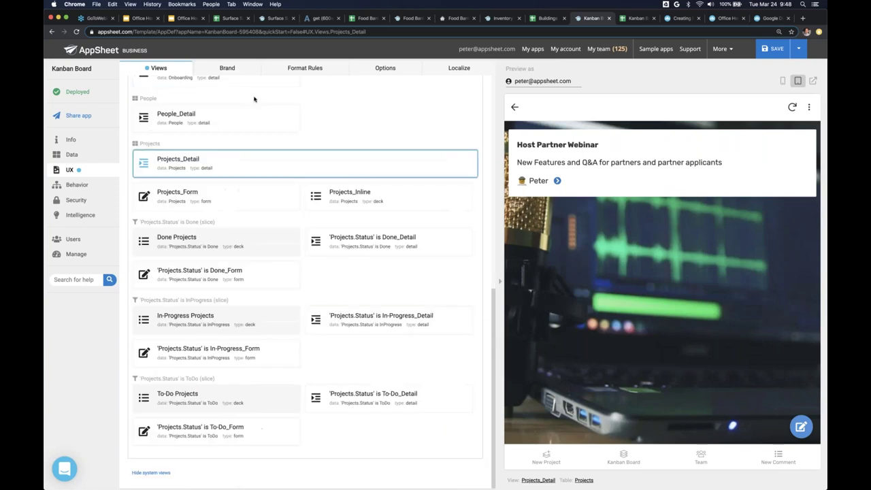
- Toggle the preview between phone and tablet and cycle through the project status lists
{"action": "left_click", "coordinate": [782, 82]}
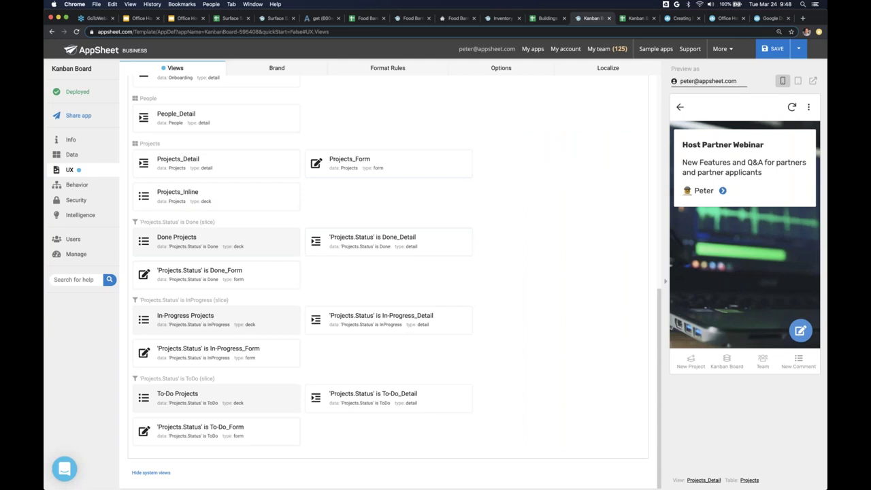
{"action": "left_click", "coordinate": [799, 81]}
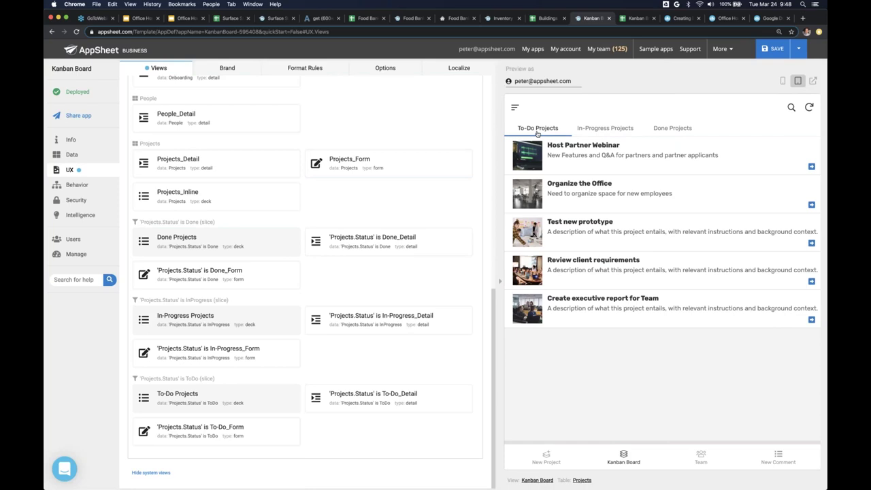
{"action": "left_click", "coordinate": [625, 129]}
{"action": "left_click", "coordinate": [672, 128]}
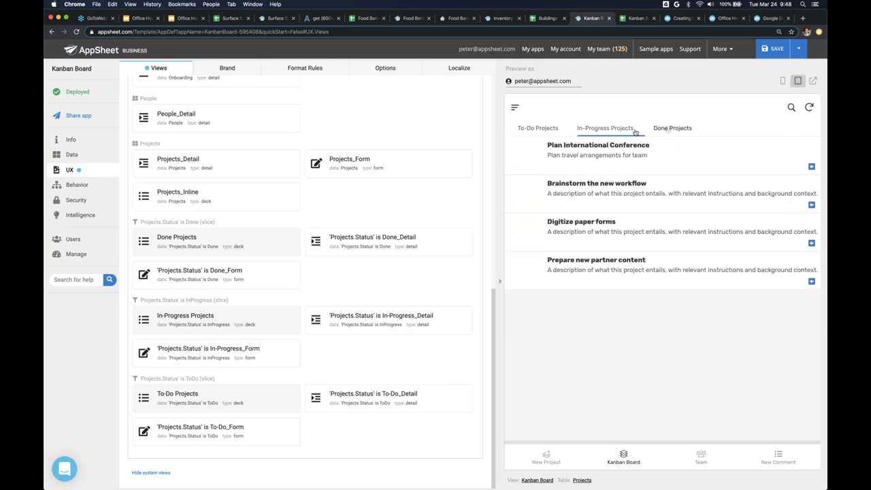
{"action": "left_click", "coordinate": [549, 130]}
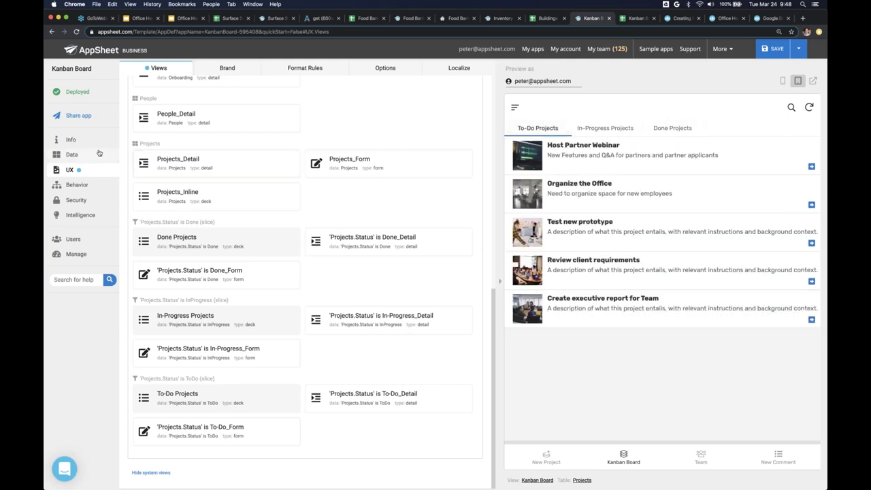
- Open Data > Slices and show the In-Progress and Done Projects lists
{"action": "left_click", "coordinate": [72, 155]}
{"action": "left_click", "coordinate": [351, 68]}
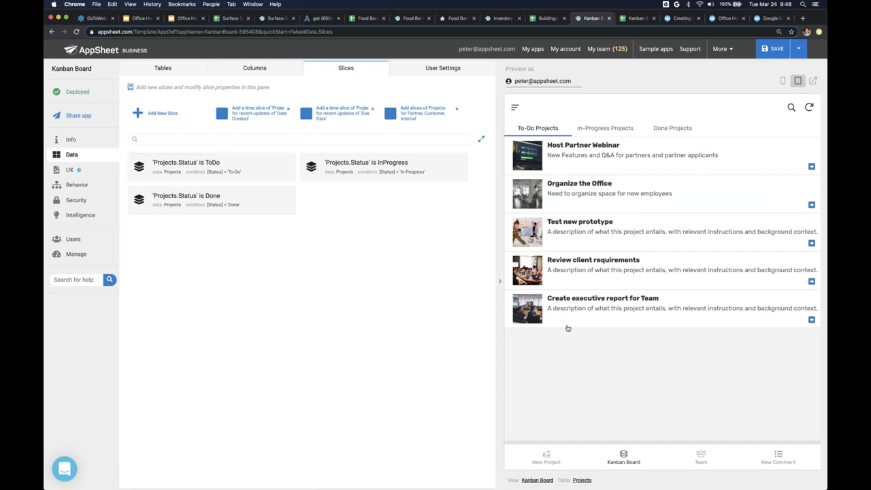
{"action": "left_click", "coordinate": [605, 128]}
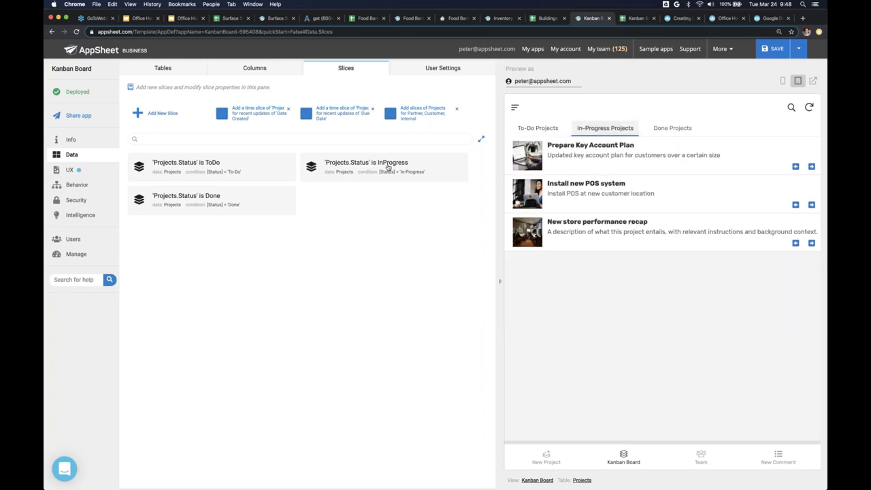
{"action": "left_click", "coordinate": [660, 131]}
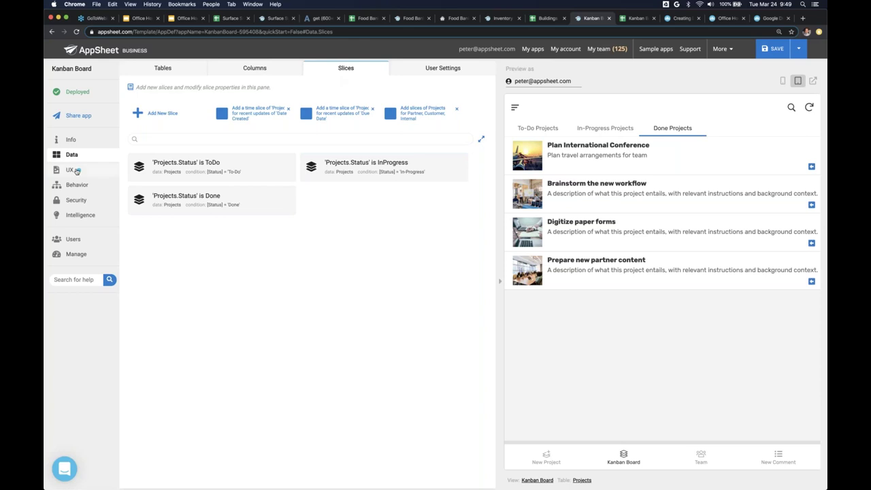
- Return to the UX views list and find the To-Do, In-Progress and Done slice views
{"action": "left_click", "coordinate": [71, 170]}
{"action": "scroll", "coordinate": [305, 283], "scroll_direction": "down", "scroll_amount": 10}
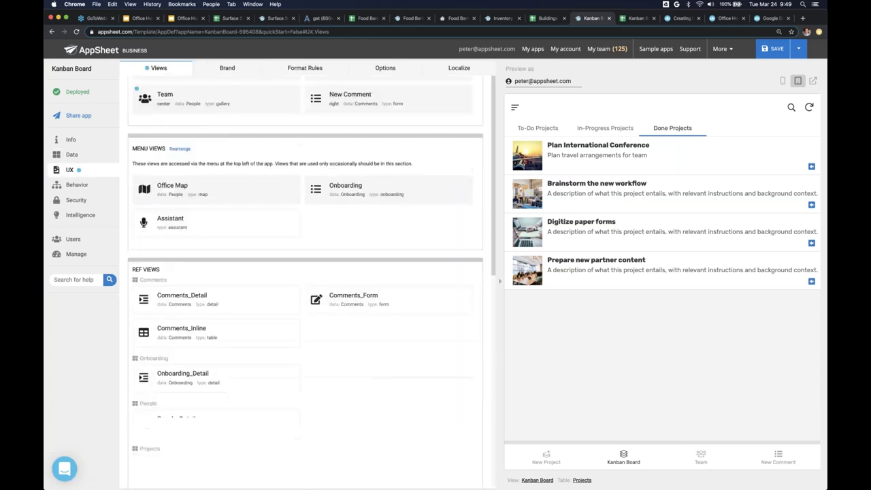
{"action": "scroll", "coordinate": [305, 283], "scroll_direction": "down", "scroll_amount": 2}
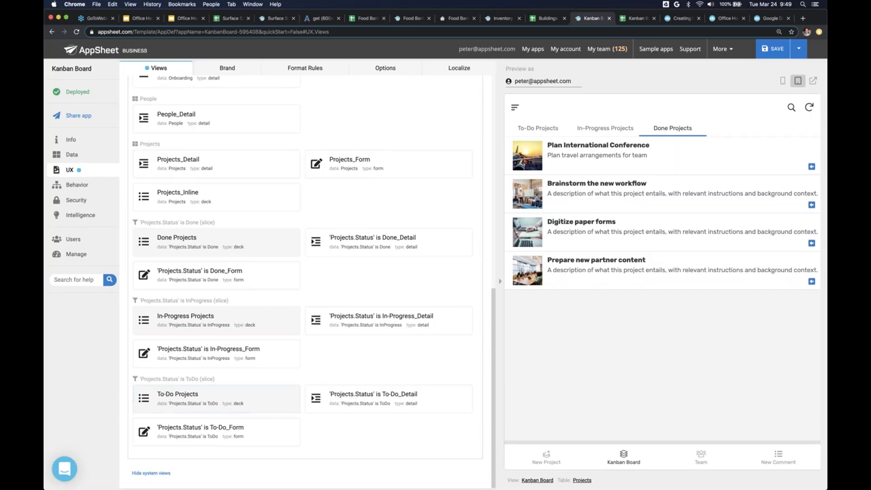
{"action": "scroll", "coordinate": [198, 225], "scroll_direction": "up", "scroll_amount": 10}
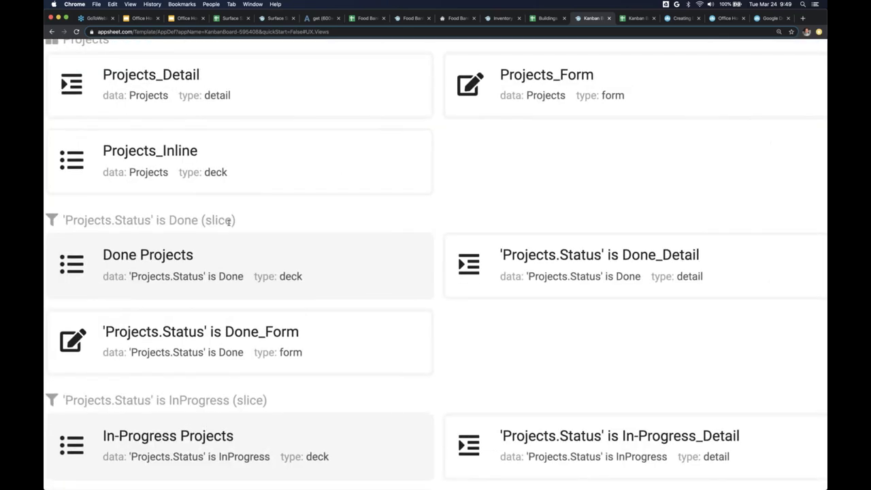
{"action": "scroll", "coordinate": [229, 221], "scroll_direction": "down", "scroll_amount": 10}
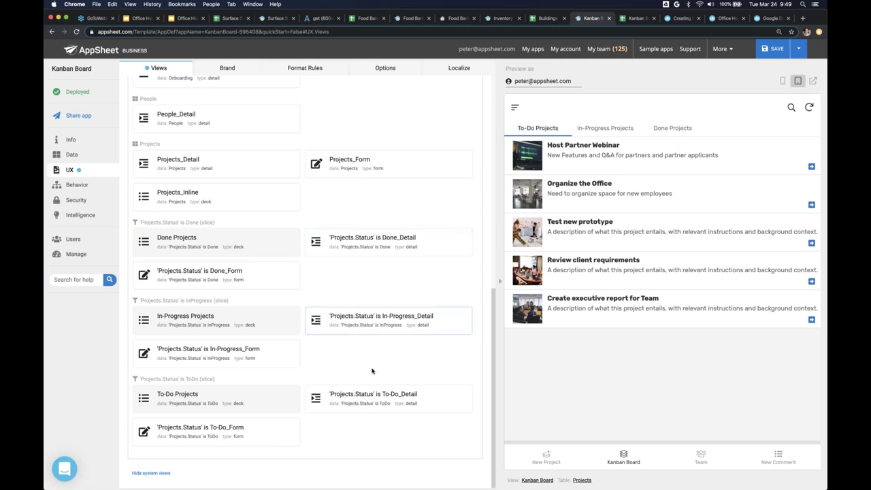
- Add Related Comments after Owner in To-Do_Detail's column order and save the app
{"action": "left_click", "coordinate": [381, 403]}
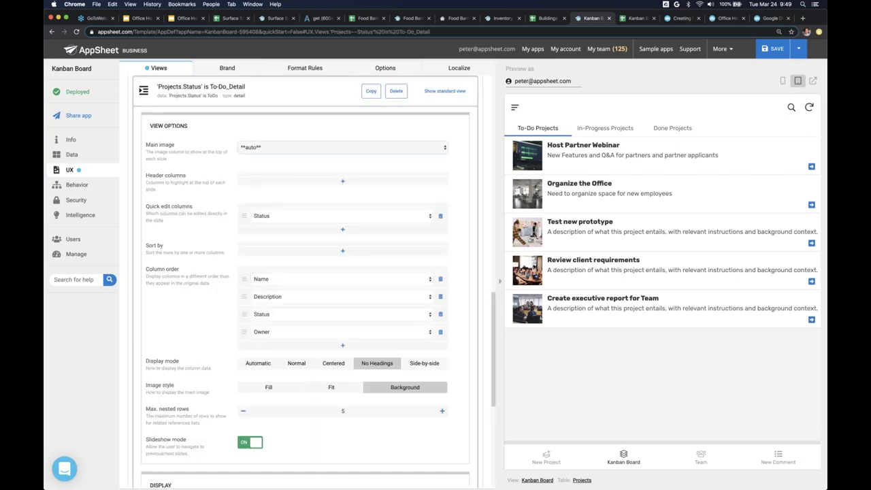
{"action": "left_click", "coordinate": [570, 155]}
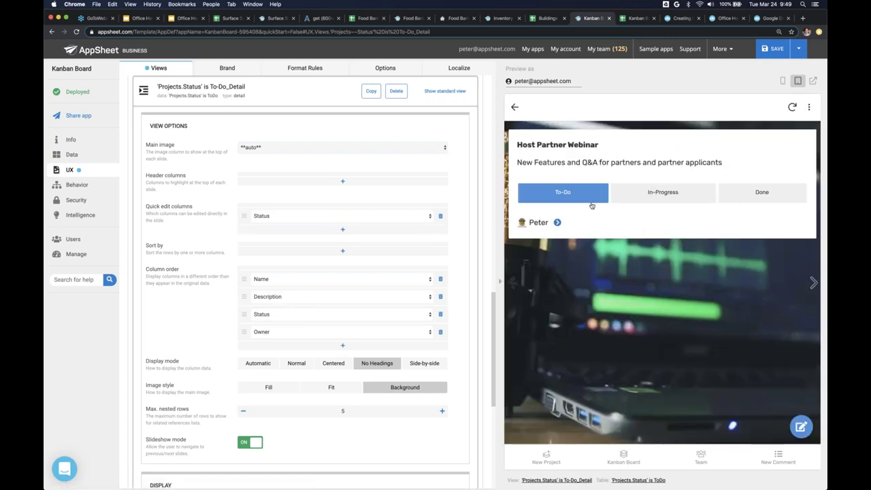
{"action": "left_click", "coordinate": [316, 347]}
{"action": "left_click", "coordinate": [315, 349]}
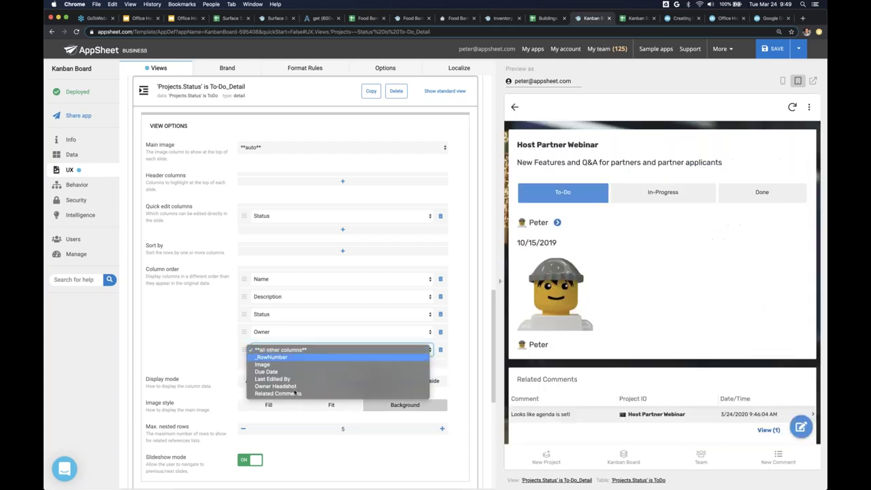
{"action": "left_click", "coordinate": [292, 398]}
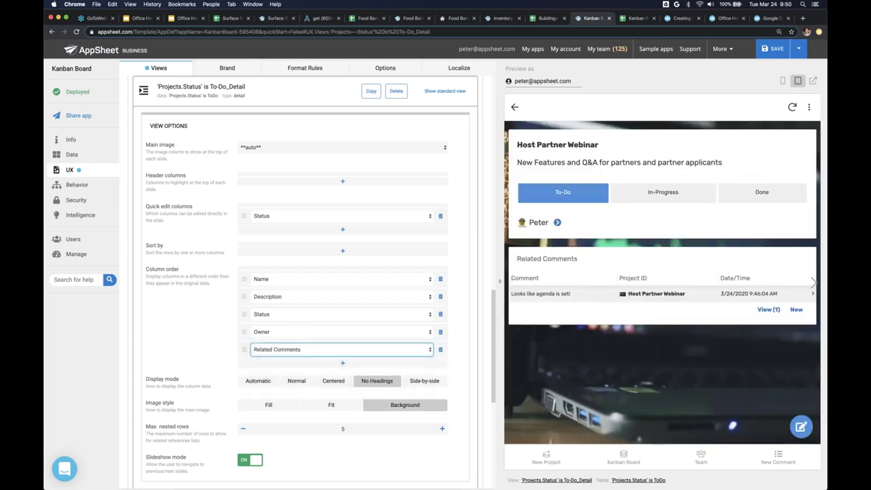
{"action": "left_click", "coordinate": [779, 49]}
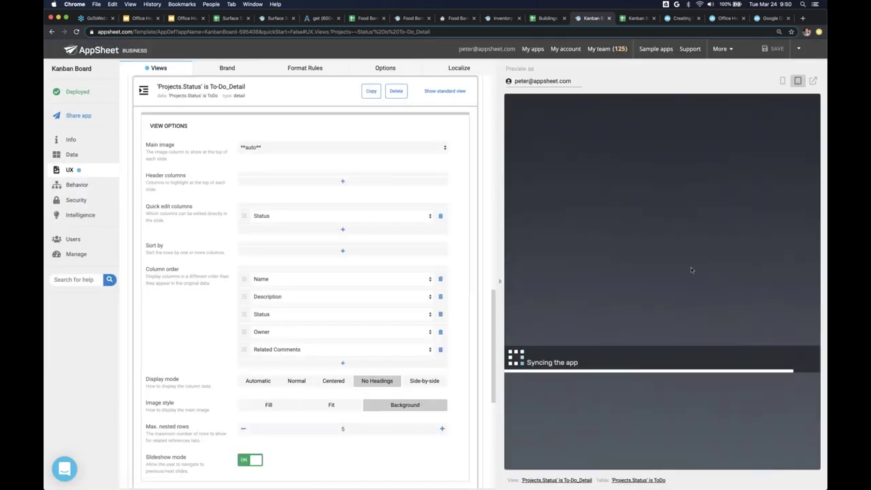
- Open the app in its own tab, sync it, and open 'Create executive report for Team'
{"action": "left_click", "coordinate": [812, 81]}
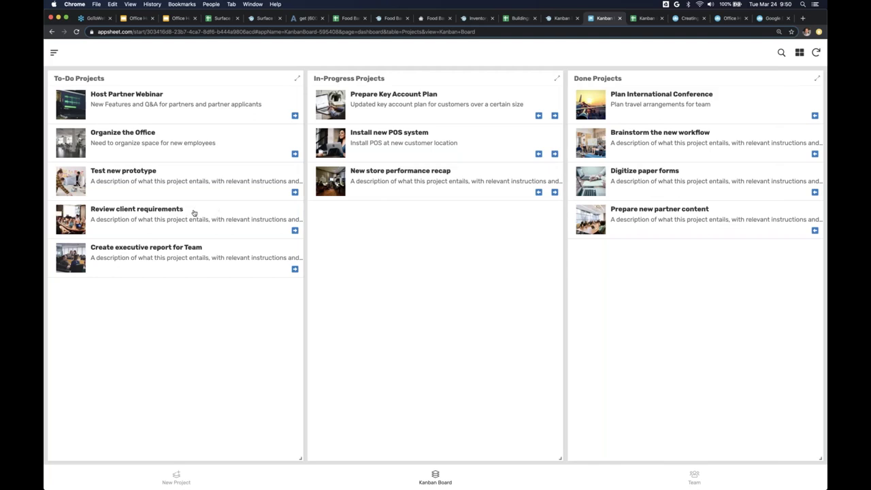
{"action": "left_click", "coordinate": [167, 258]}
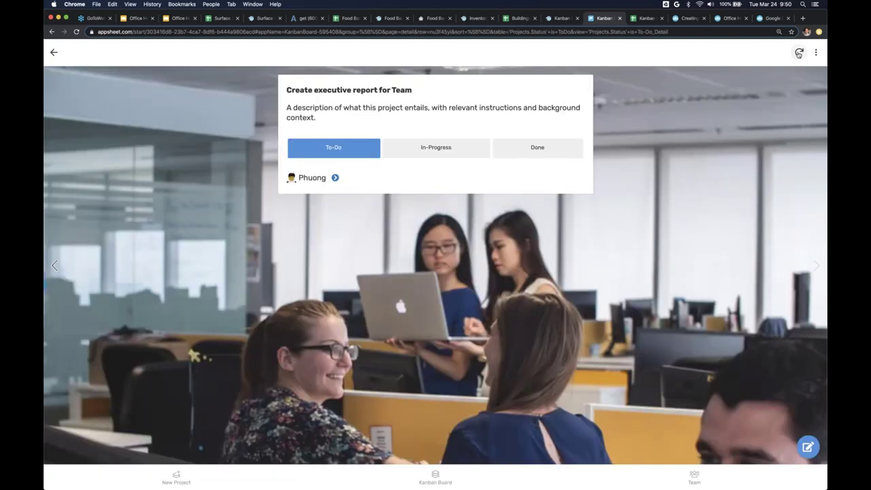
{"action": "left_click", "coordinate": [799, 53]}
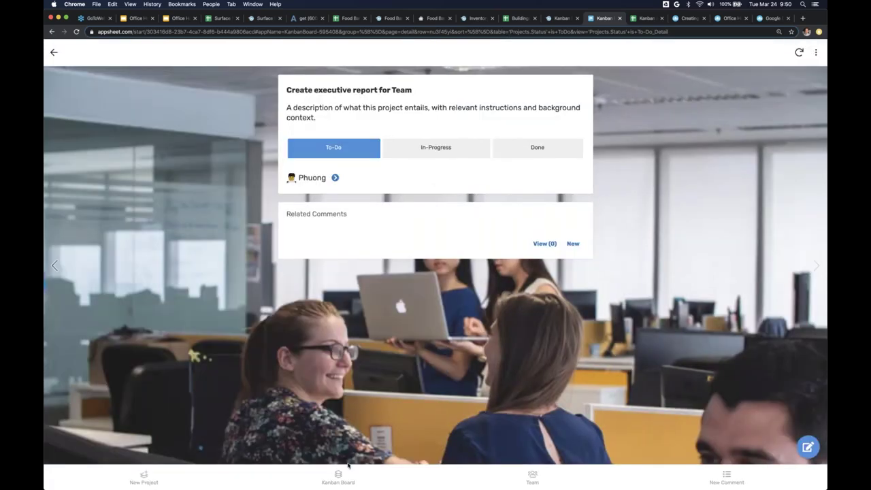
{"action": "left_click", "coordinate": [338, 476]}
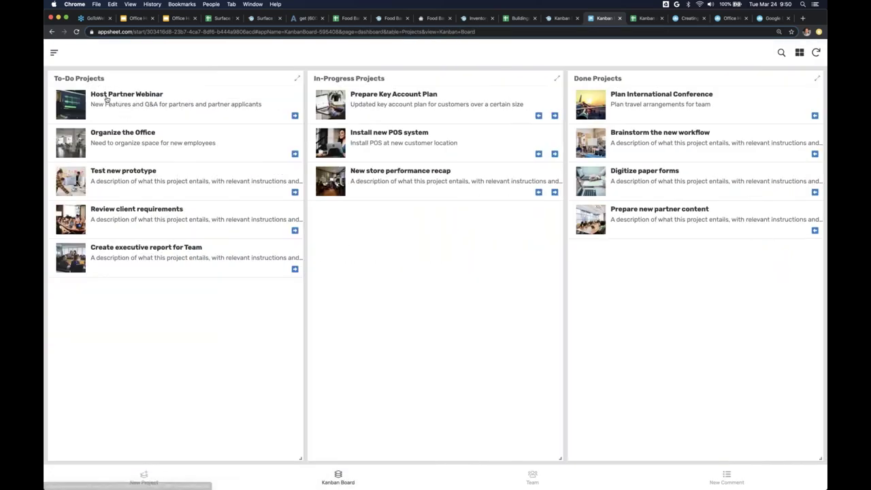
{"action": "left_click", "coordinate": [128, 256]}
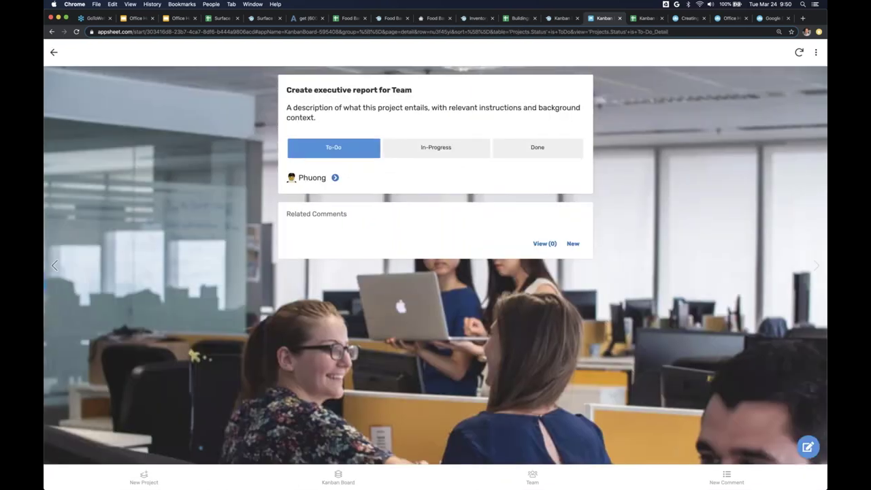
- Add the related comment 'Is the reaport ready?' to this project and return to the Kanban board
{"action": "left_click", "coordinate": [574, 245]}
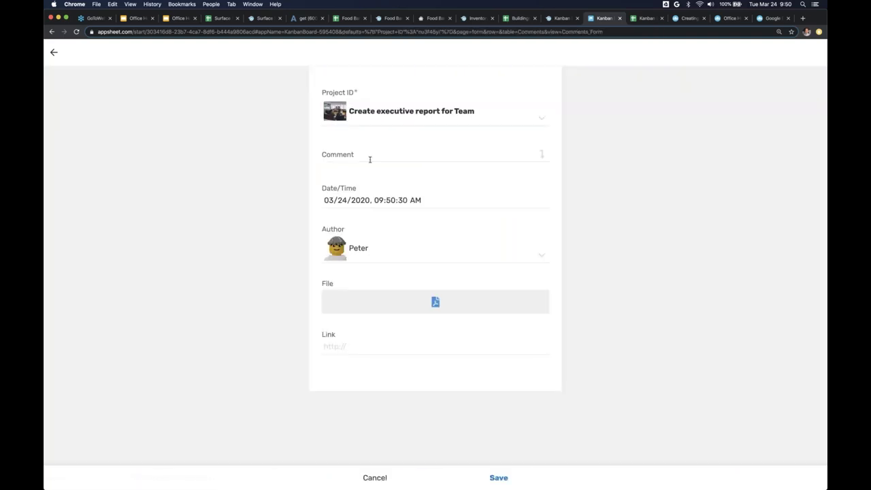
{"action": "left_click", "coordinate": [370, 160]}
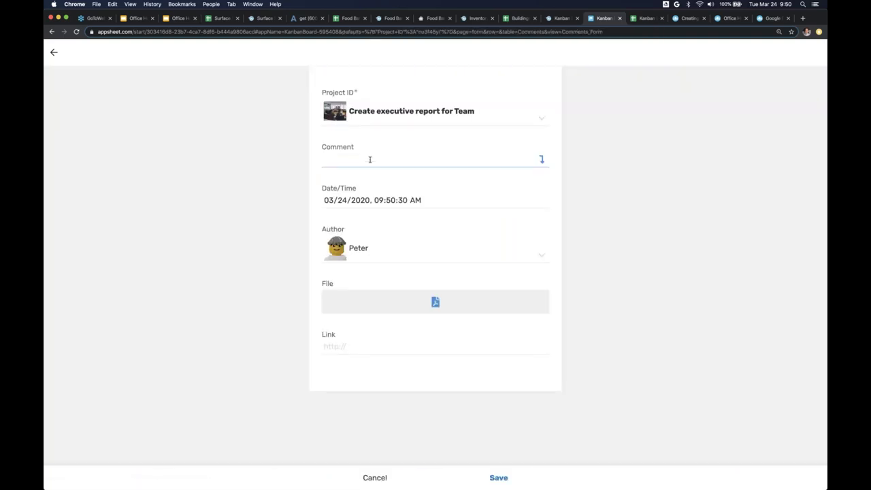
{"action": "type", "text": "Is the reaport ready?"}
{"action": "left_click", "coordinate": [498, 477]}
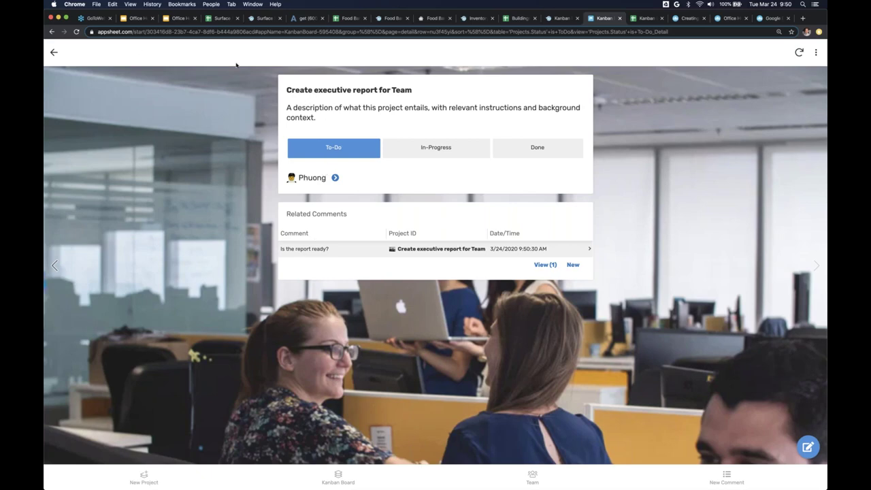
{"action": "left_click", "coordinate": [54, 52]}
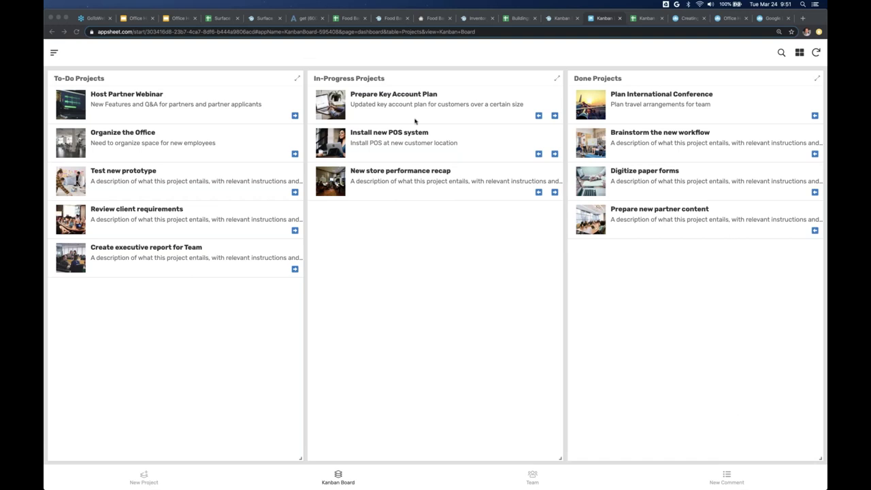
{"action": "left_click", "coordinate": [247, 47]}
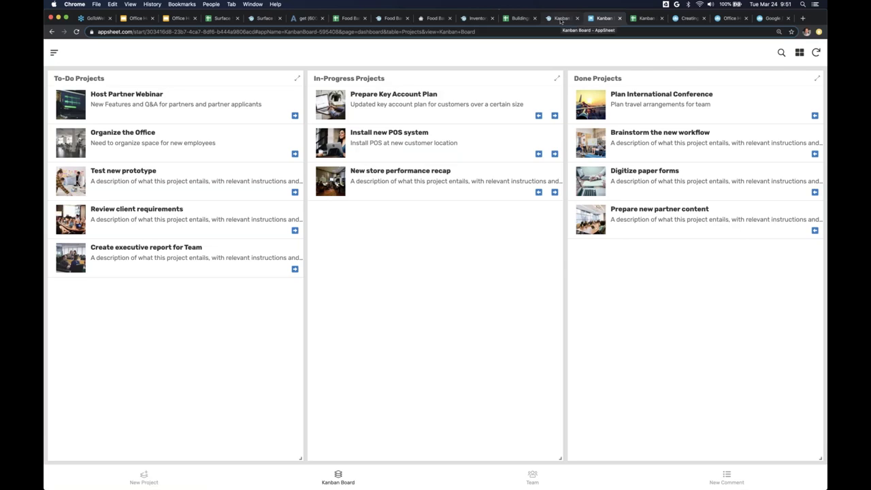
{"action": "left_click", "coordinate": [560, 19]}
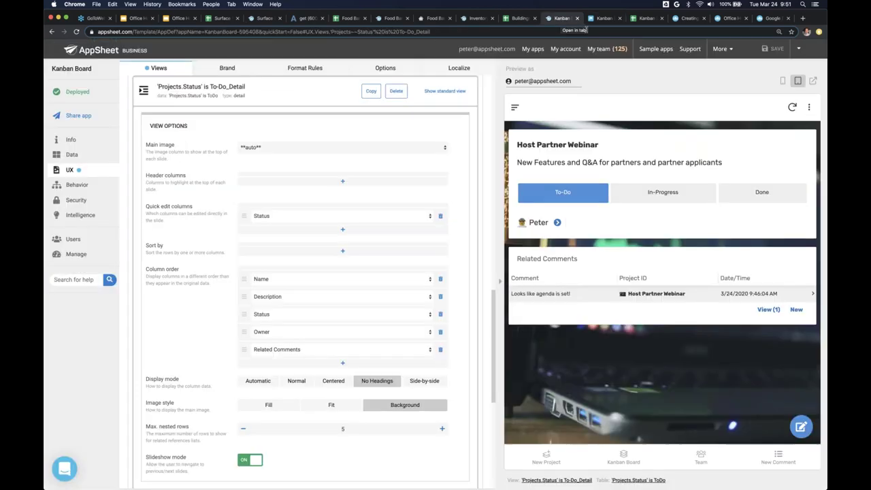
{"action": "left_click", "coordinate": [595, 21]}
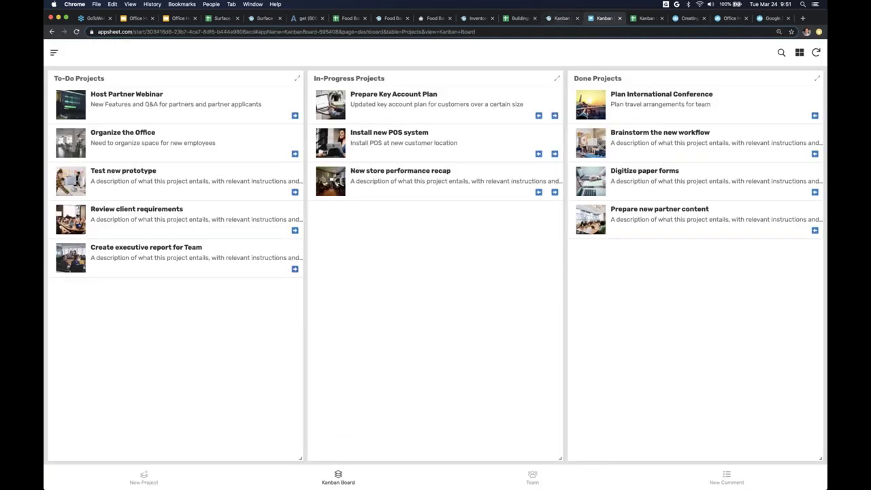
{"action": "left_click", "coordinate": [555, 22]}
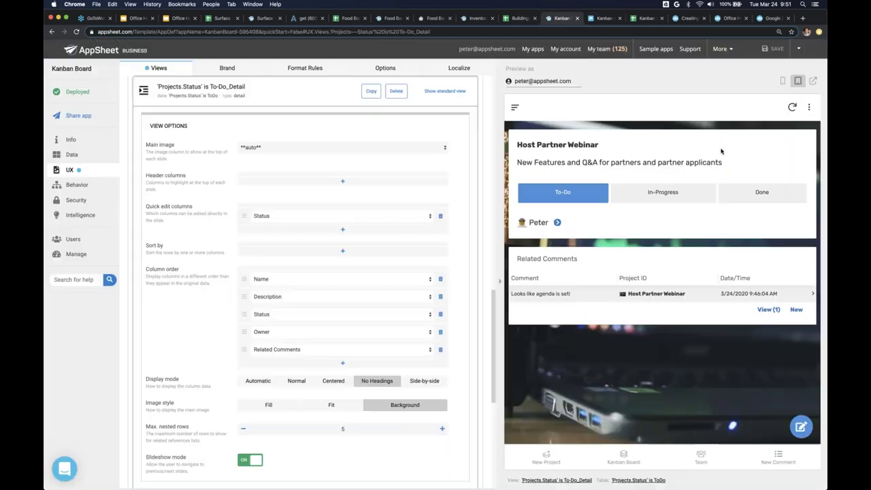
{"action": "left_click", "coordinate": [784, 82]}
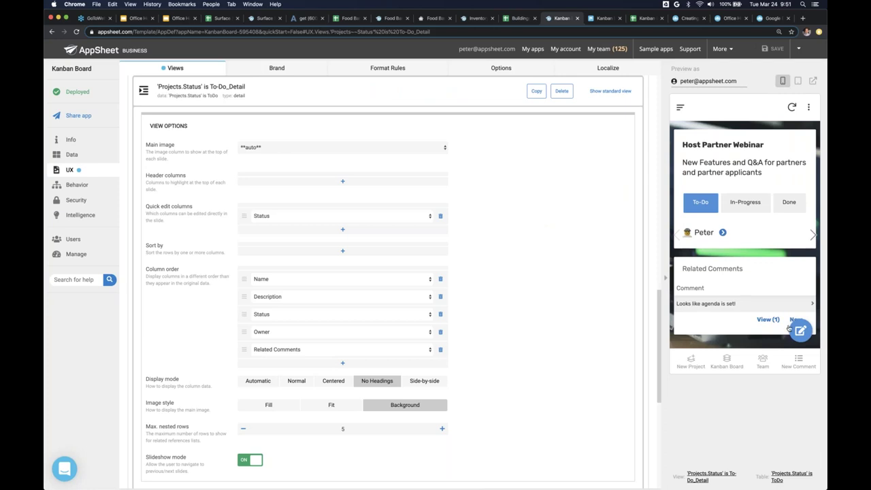
{"action": "left_click", "coordinate": [800, 83]}
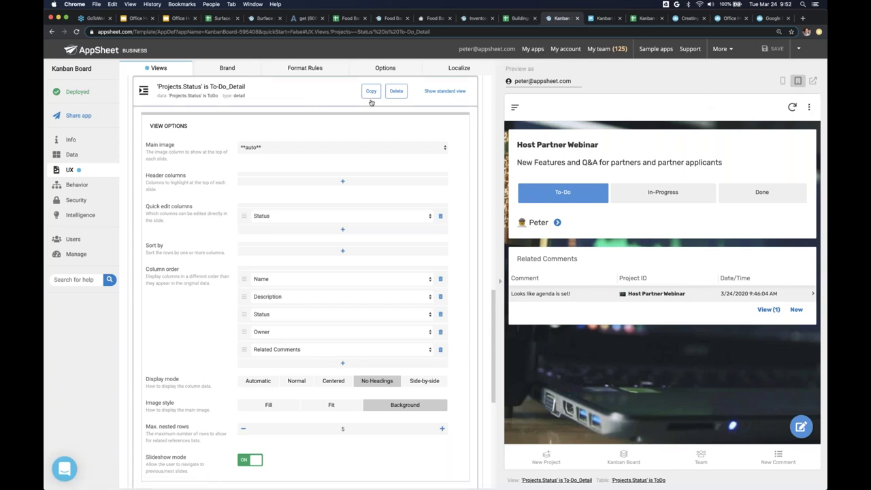
- Close the To-Do detail view settings and open the spreadsheet's Comments sheet
{"action": "left_click", "coordinate": [286, 96]}
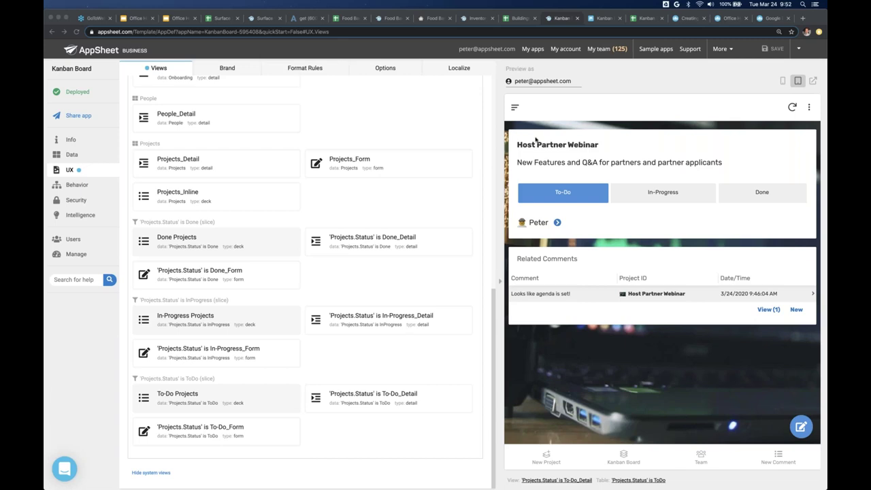
{"action": "left_click", "coordinate": [77, 156]}
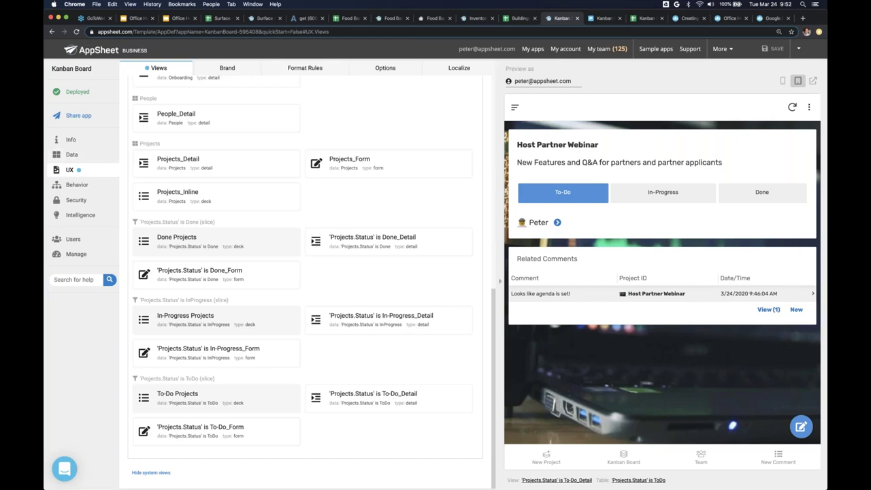
{"action": "left_click", "coordinate": [641, 19]}
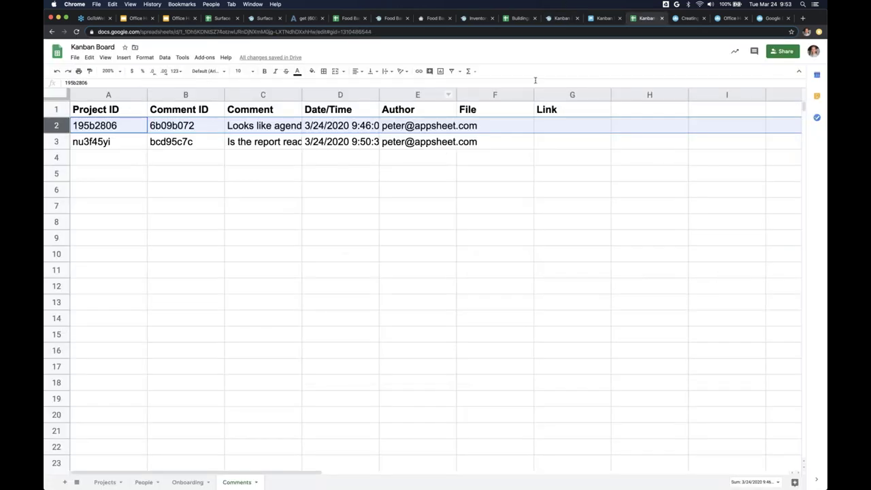
- Inspect the Onboarding sheet's titles in C2:C7, then return to the AppSheet editor
{"action": "left_click", "coordinate": [194, 483]}
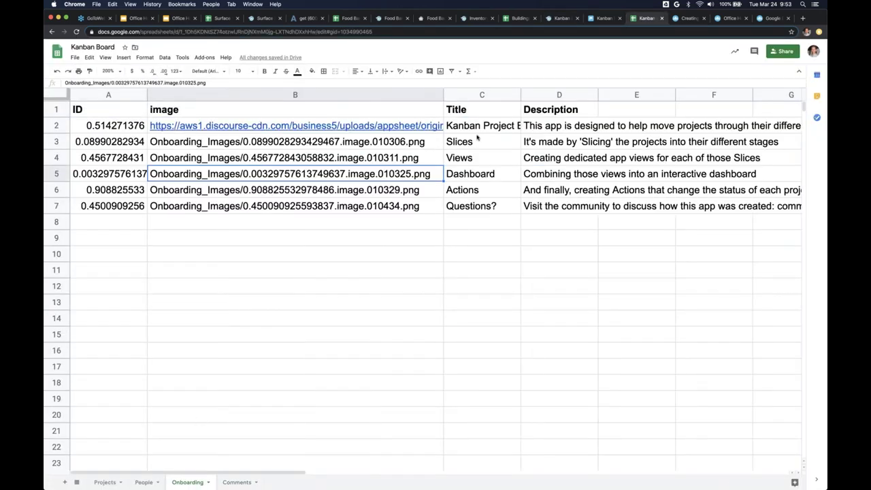
{"action": "left_click", "coordinate": [551, 129]}
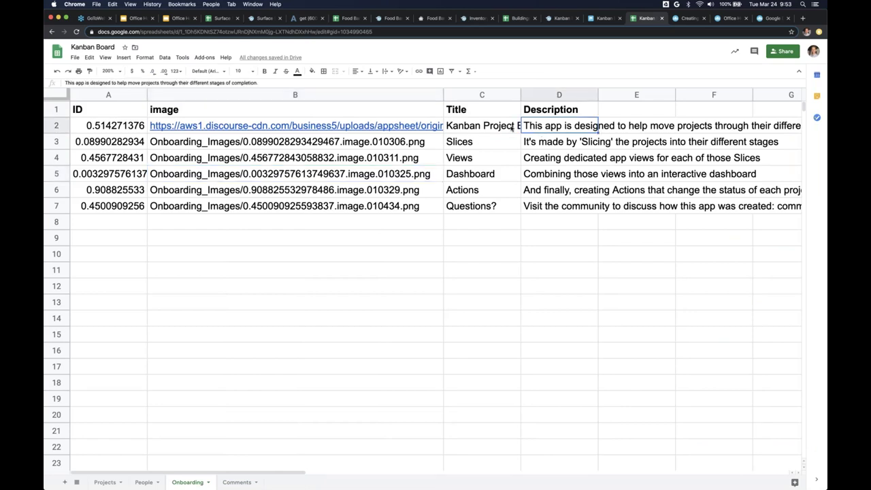
{"action": "left_click_drag", "start_coordinate": [507, 128], "coordinate": [507, 212]}
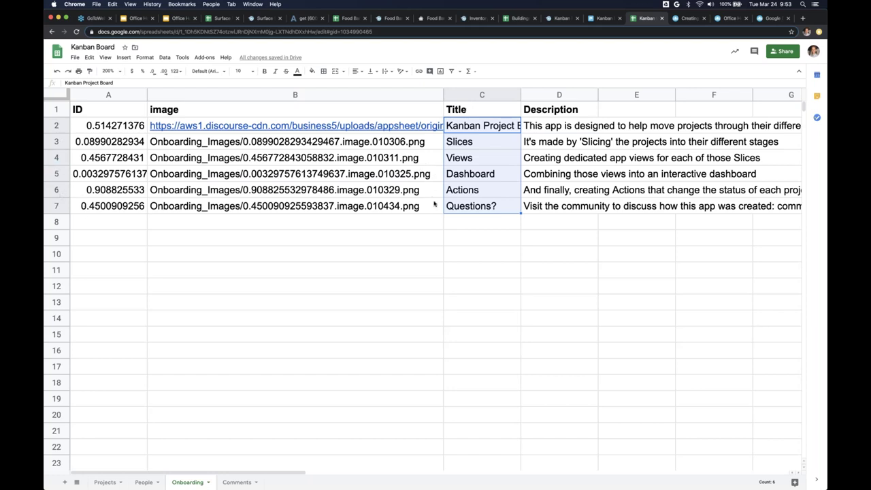
{"action": "left_click", "coordinate": [562, 19]}
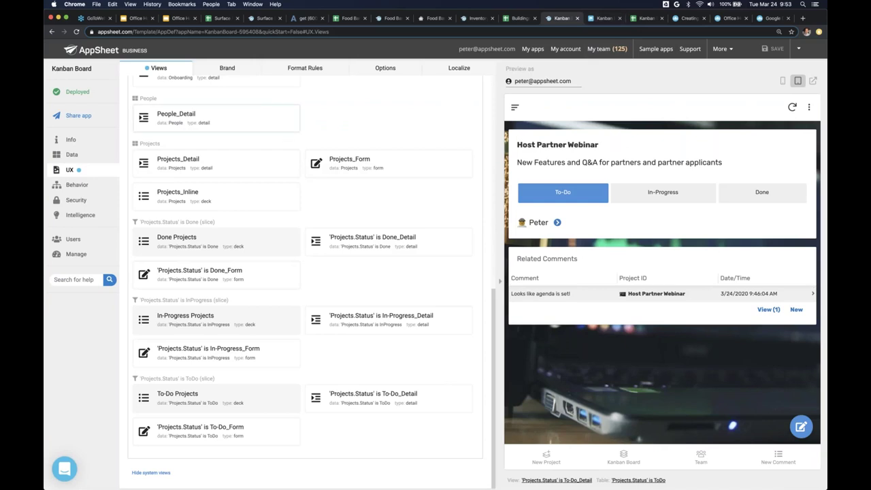
- Review the Onboarding menu view's settings, then close them
{"action": "scroll", "coordinate": [243, 158], "scroll_direction": "up", "scroll_amount": 10}
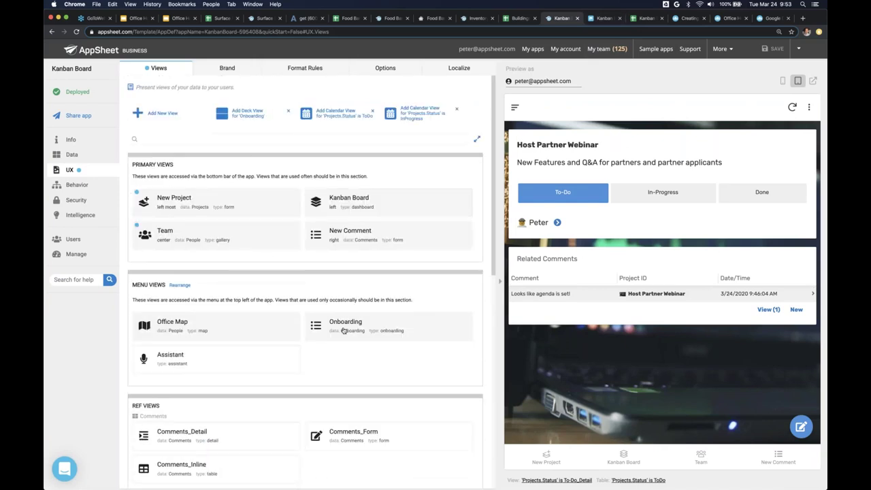
{"action": "left_click", "coordinate": [345, 325]}
{"action": "scroll", "coordinate": [142, 336], "scroll_direction": "down", "scroll_amount": 2}
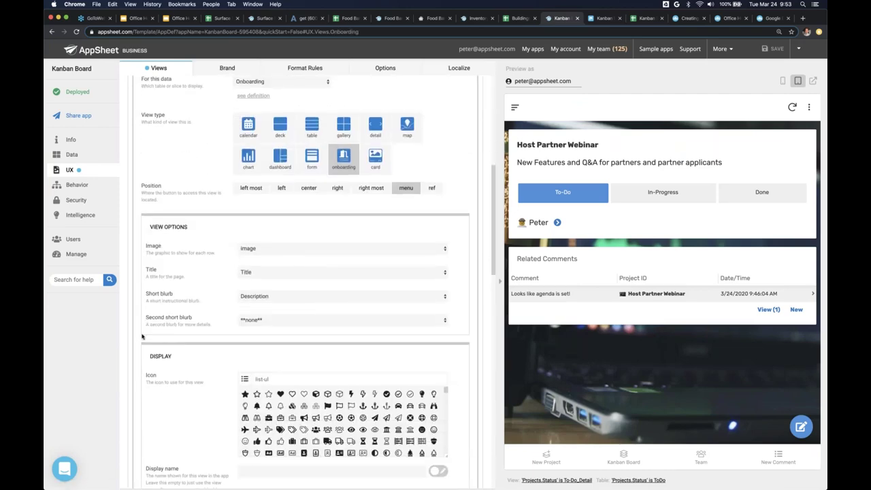
{"action": "scroll", "coordinate": [174, 307], "scroll_direction": "down", "scroll_amount": 5}
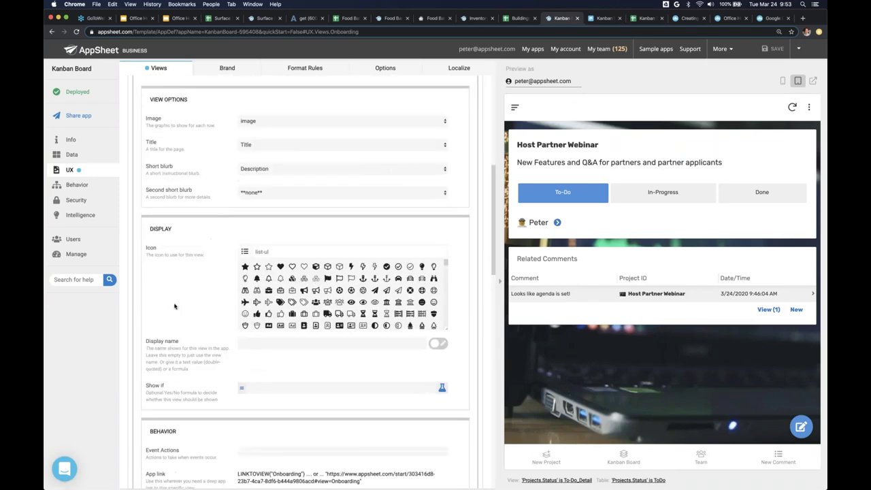
{"action": "scroll", "coordinate": [175, 306], "scroll_direction": "down", "scroll_amount": 3}
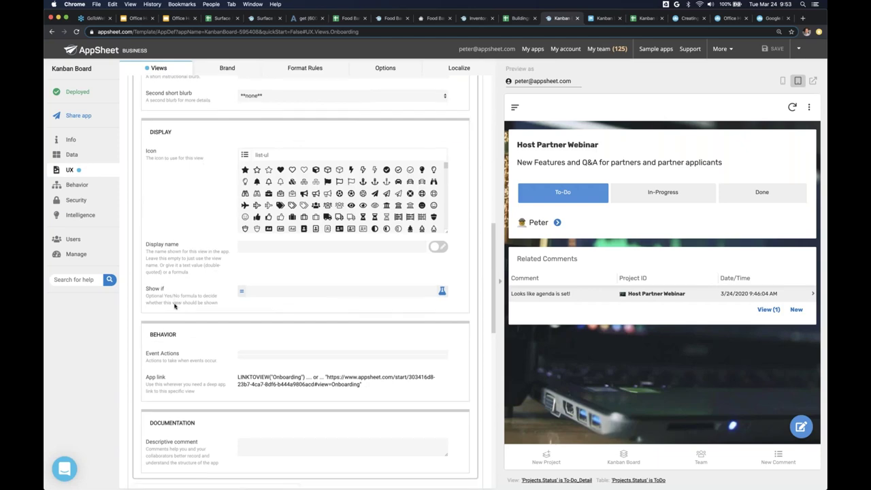
{"action": "scroll", "coordinate": [174, 306], "scroll_direction": "up", "scroll_amount": 13}
{"action": "left_click", "coordinate": [264, 204]}
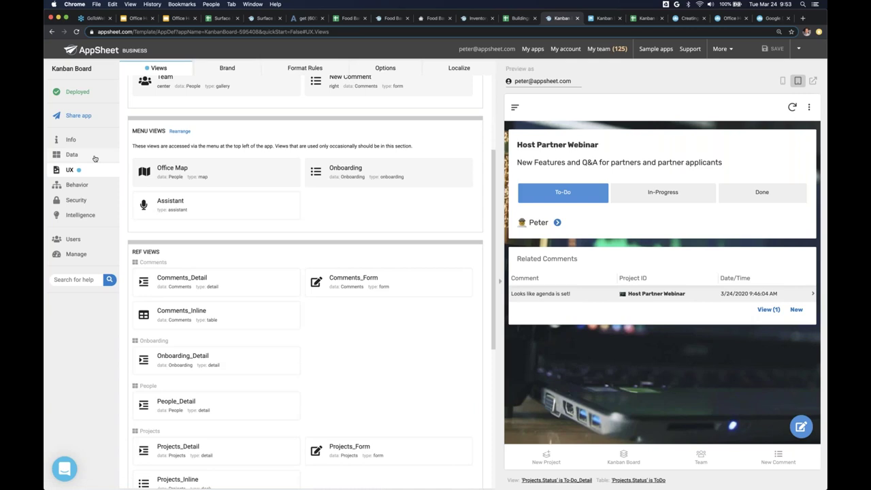
- Review the read-only Onboarding table settings in Data, then collapse the card
{"action": "left_click", "coordinate": [71, 155]}
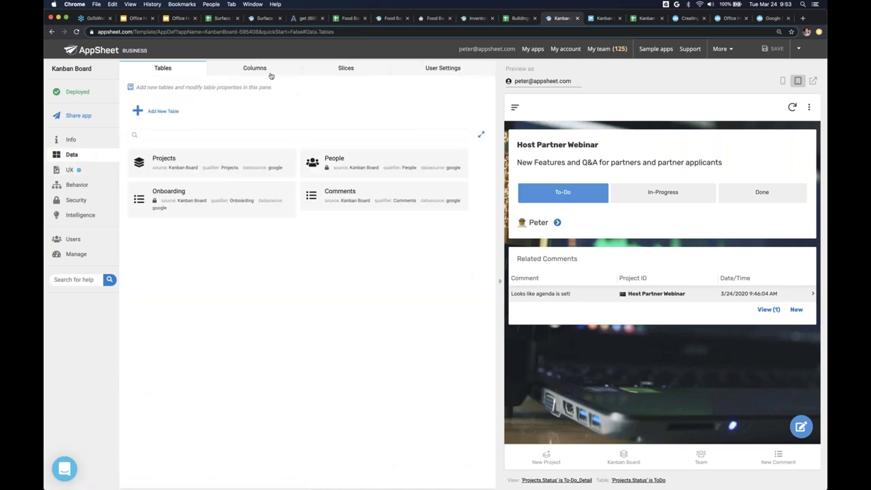
{"action": "left_click", "coordinate": [248, 204]}
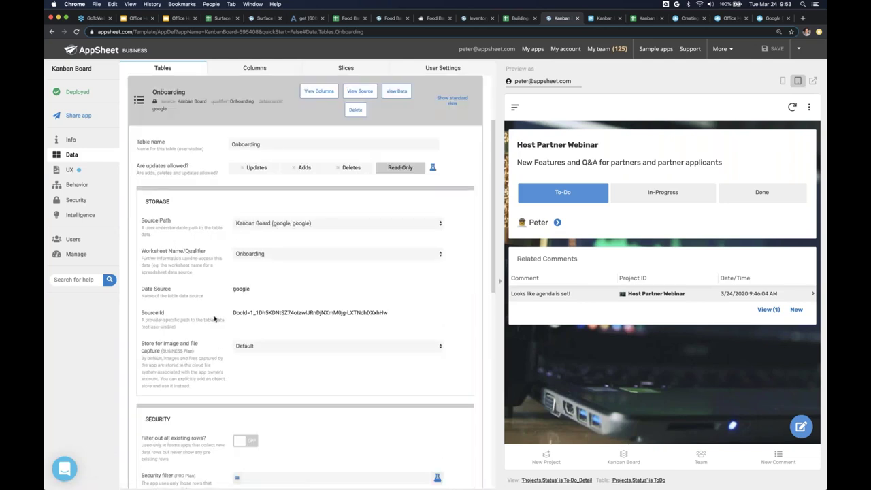
{"action": "scroll", "coordinate": [214, 318], "scroll_direction": "down", "scroll_amount": 2}
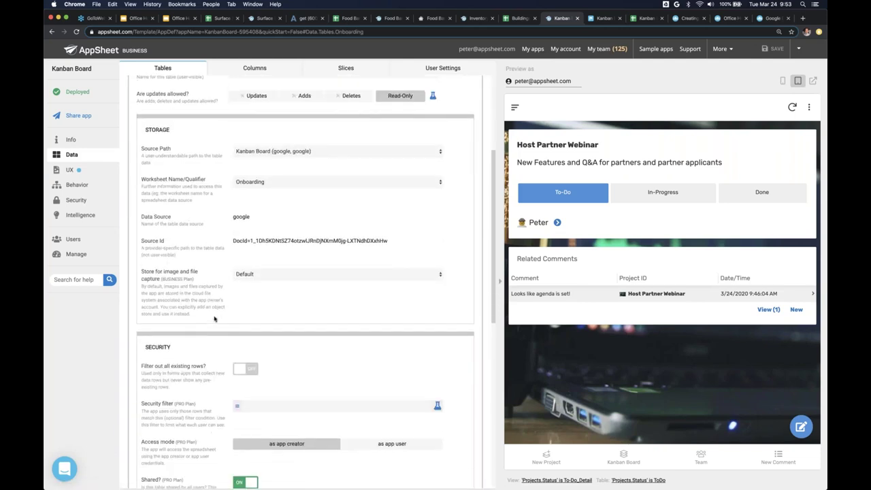
{"action": "scroll", "coordinate": [214, 319], "scroll_direction": "down", "scroll_amount": 3}
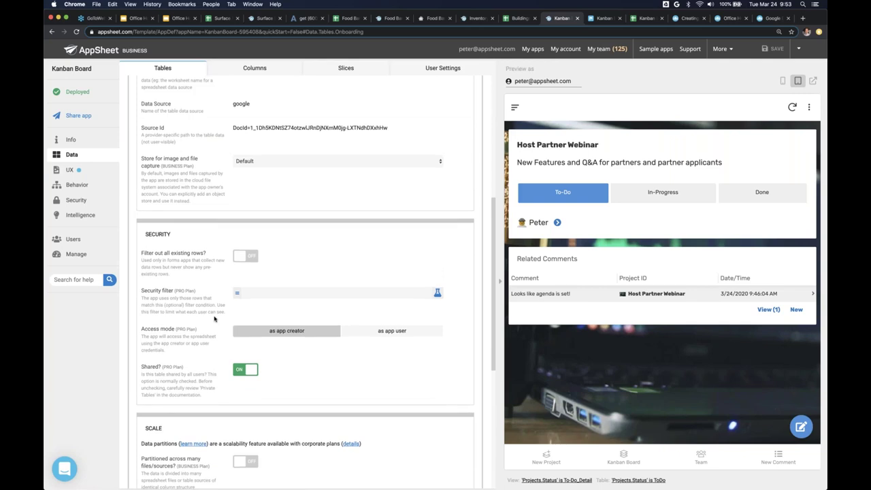
{"action": "scroll", "coordinate": [214, 318], "scroll_direction": "up", "scroll_amount": 7}
{"action": "left_click", "coordinate": [282, 156]}
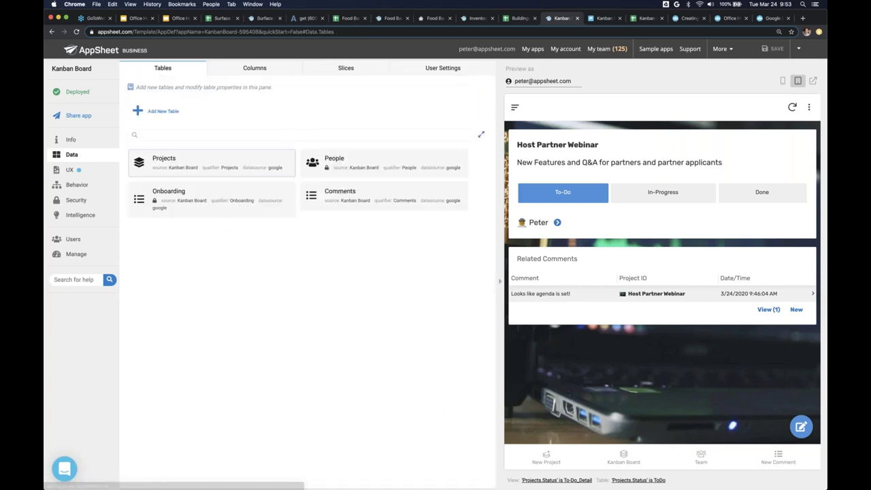
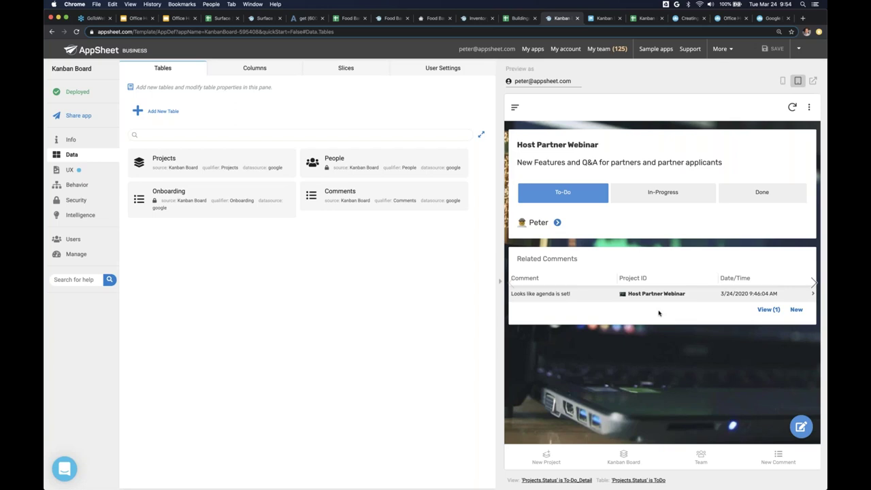
- Show the Kanban Board app's empty Behavior Workflow page with the preview in mobile layout
{"action": "left_click", "coordinate": [793, 107]}
{"action": "left_click", "coordinate": [80, 187]}
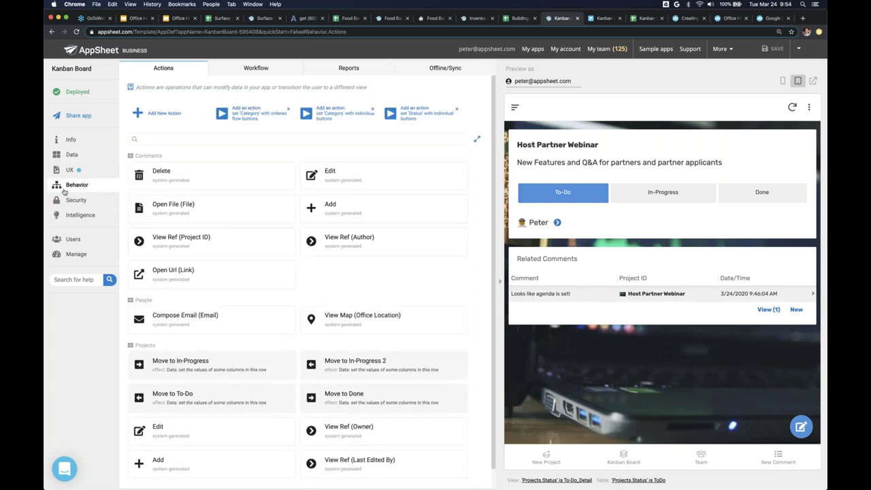
{"action": "left_click", "coordinate": [782, 80]}
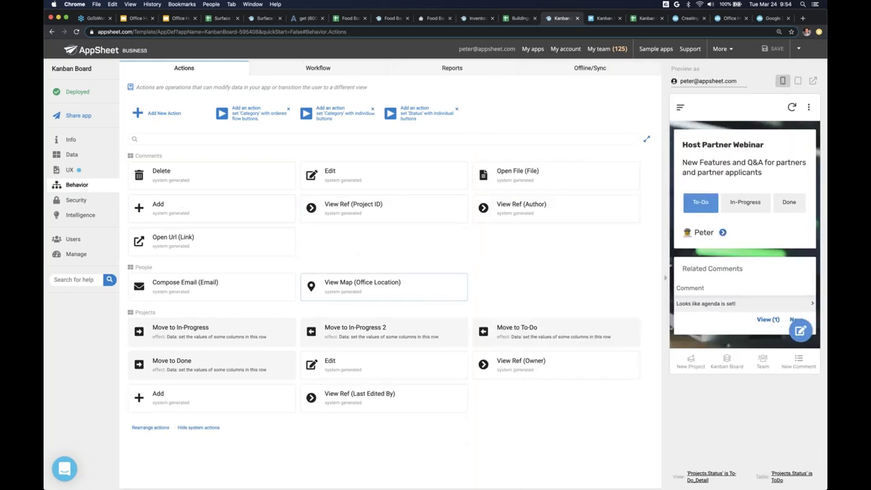
{"action": "left_click", "coordinate": [288, 70]}
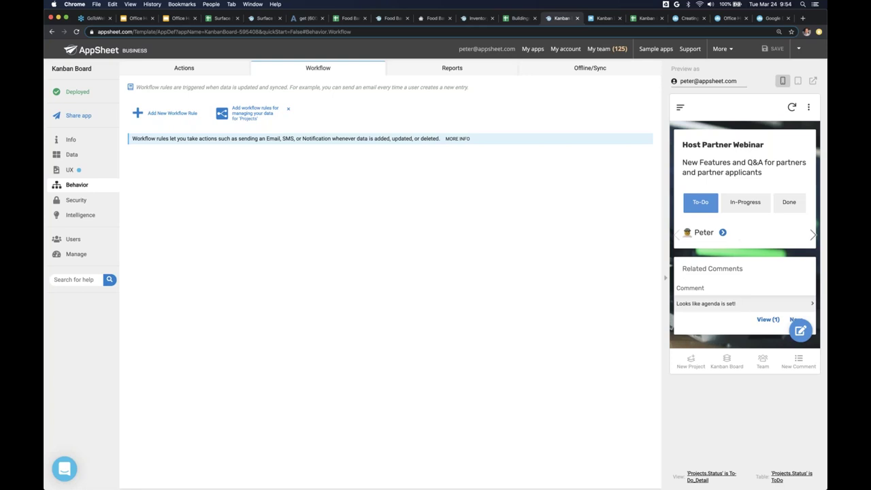
- Add a new workflow rule named 'Comment Push Notifications'
{"action": "left_click", "coordinate": [142, 115]}
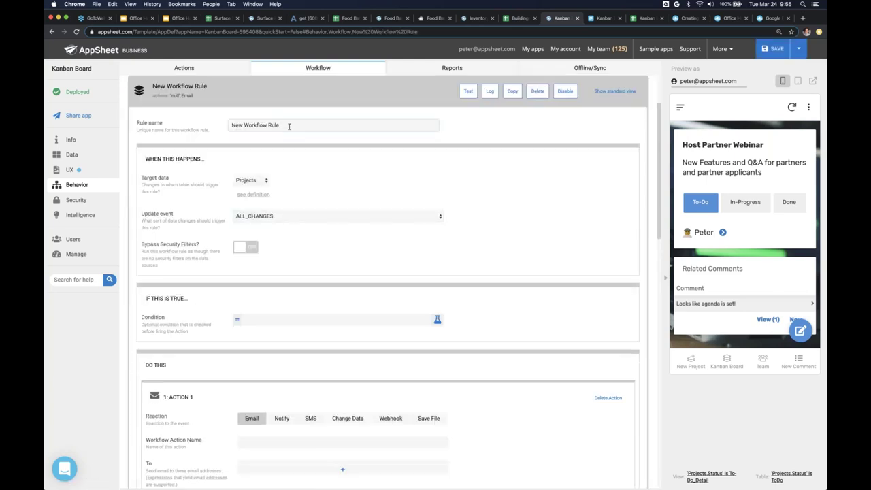
{"action": "triple_click", "coordinate": [288, 126]}
{"action": "type", "text": "Push NOt"}
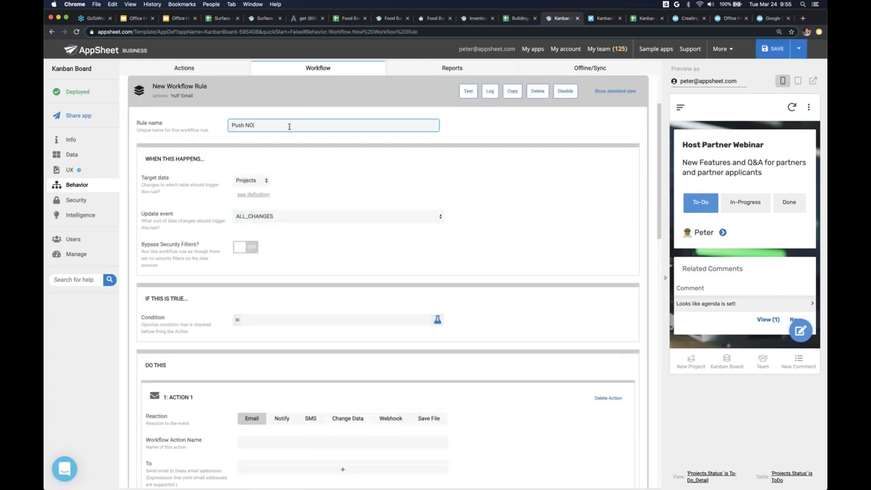
{"action": "key", "text": "BackSpace"}
{"action": "type", "text": "otifications"}
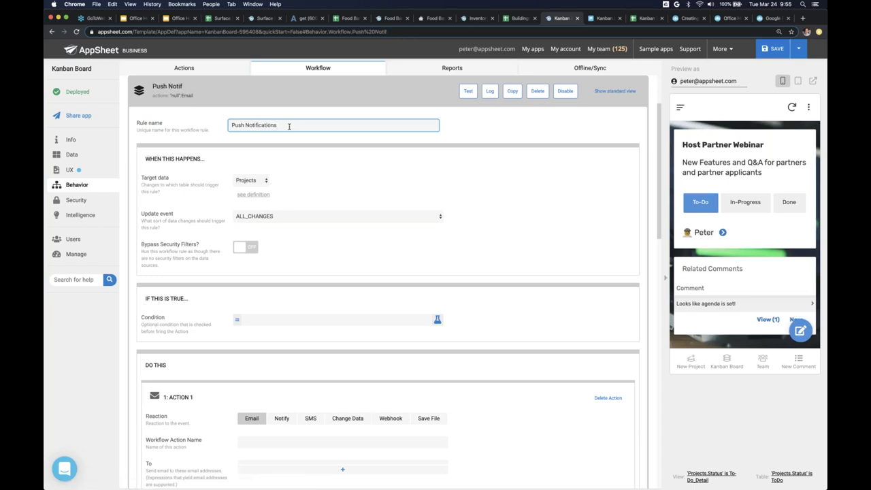
{"action": "key", "text": "super+Left"}
{"action": "type", "text": "Comment"}
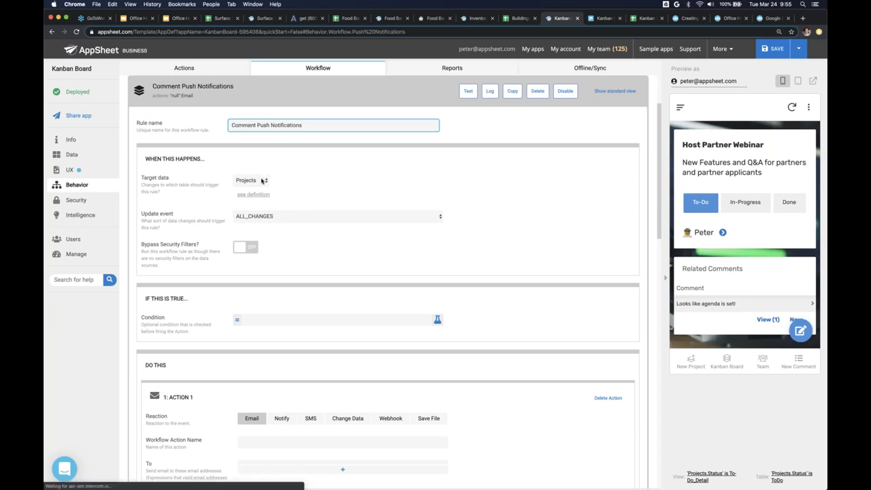
- Set the rule's target data to the Comments table and update event to ADDS_ONLY
{"action": "left_click", "coordinate": [251, 179]}
{"action": "left_click", "coordinate": [251, 173]}
{"action": "left_click", "coordinate": [256, 215]}
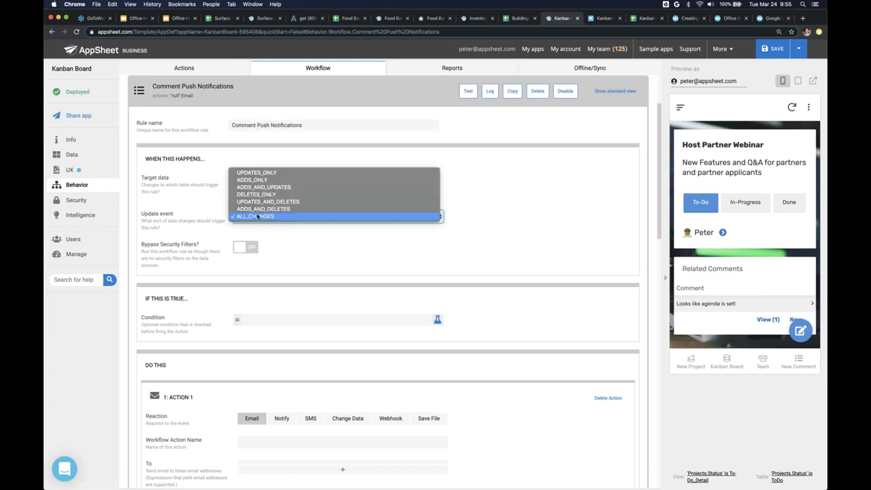
{"action": "left_click", "coordinate": [255, 180]}
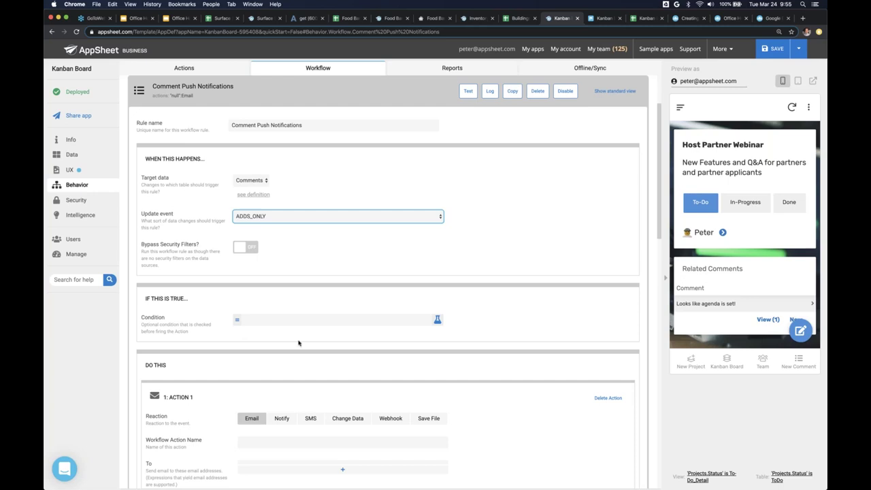
{"action": "scroll", "coordinate": [298, 343], "scroll_direction": "down", "scroll_amount": 5}
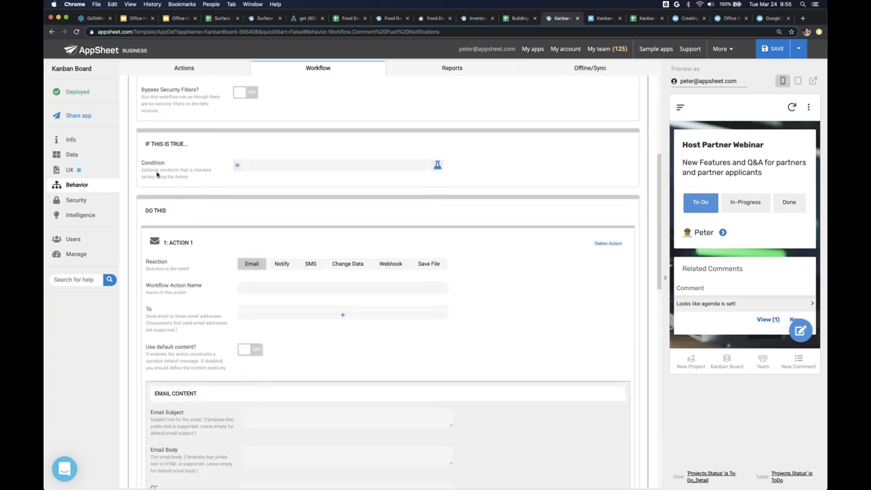
{"action": "scroll", "coordinate": [345, 176], "scroll_direction": "up", "scroll_amount": 3}
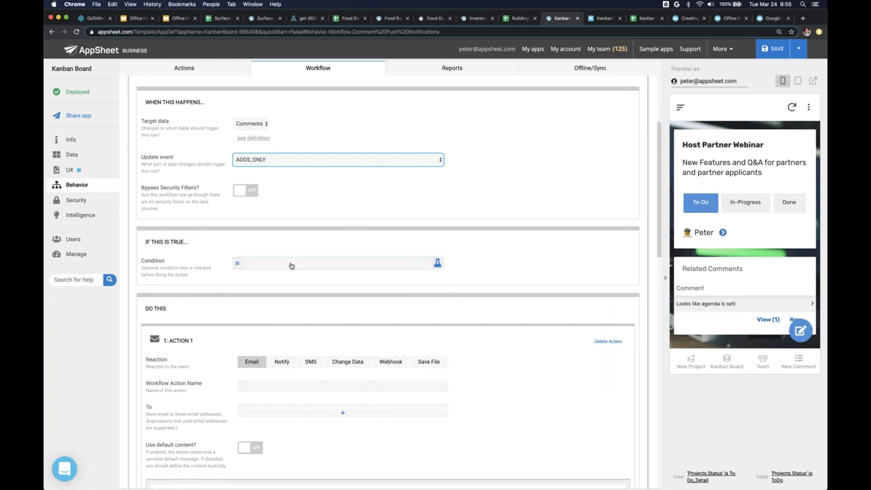
- Make the action Notify and add one empty recipient entry in expression mode
{"action": "left_click", "coordinate": [281, 362]}
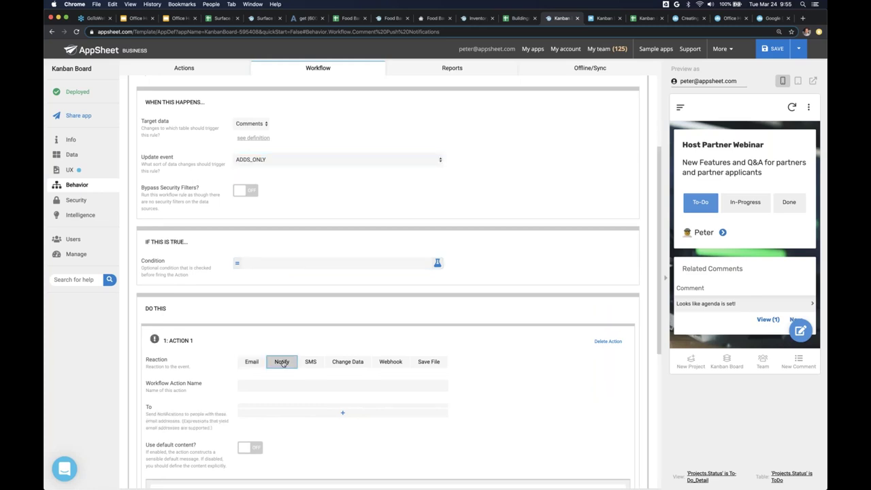
{"action": "scroll", "coordinate": [282, 363], "scroll_direction": "down", "scroll_amount": 3}
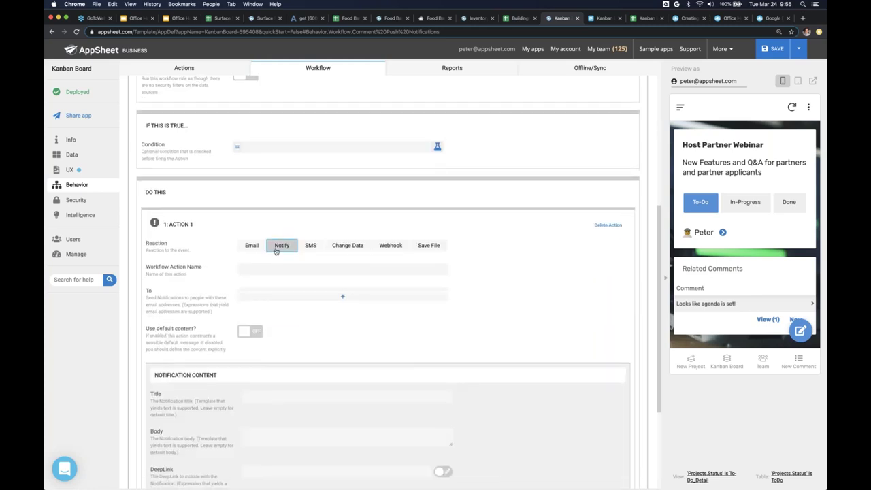
{"action": "scroll", "coordinate": [268, 218], "scroll_direction": "up", "scroll_amount": 1}
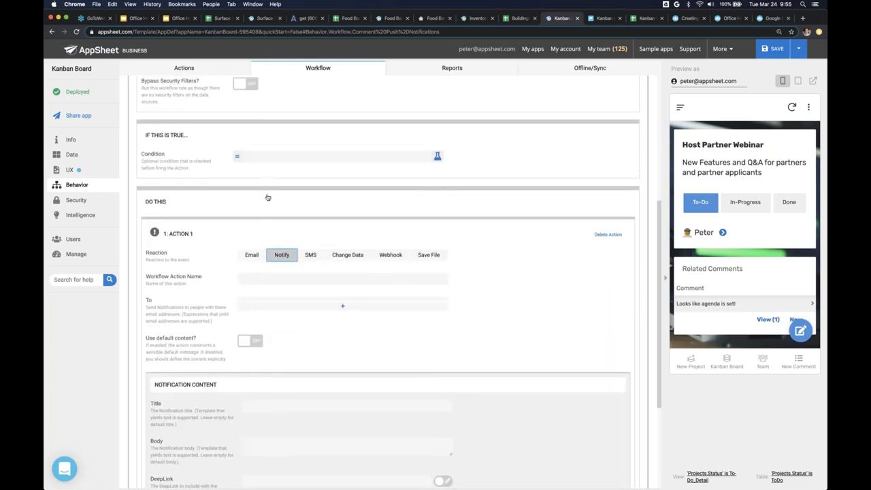
{"action": "left_click", "coordinate": [251, 255]}
{"action": "scroll", "coordinate": [255, 260], "scroll_direction": "down", "scroll_amount": 4}
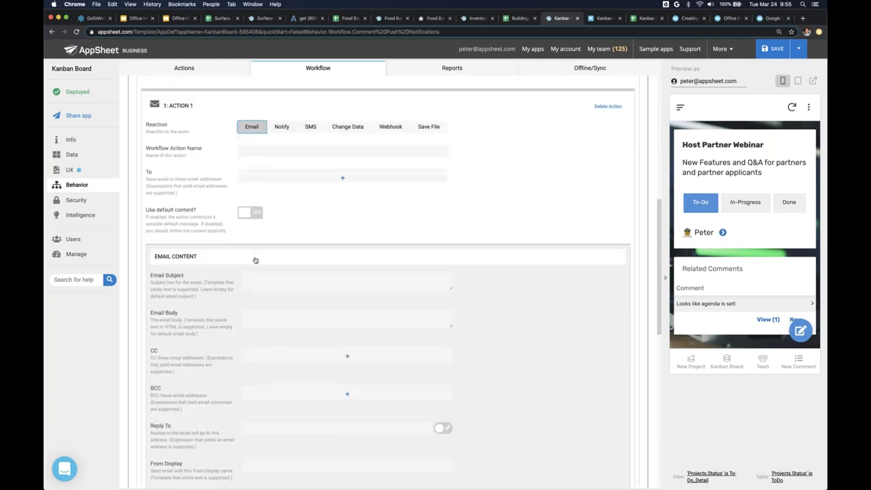
{"action": "scroll", "coordinate": [255, 260], "scroll_direction": "down", "scroll_amount": 3}
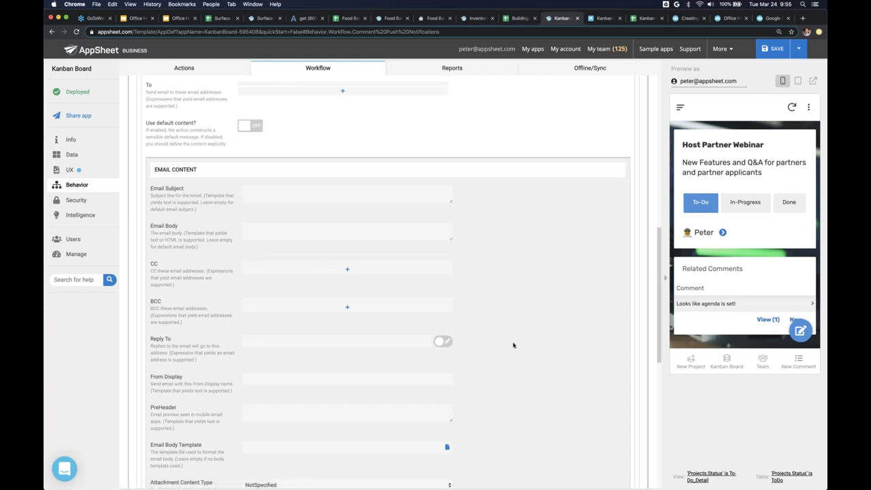
{"action": "scroll", "coordinate": [513, 344], "scroll_direction": "down", "scroll_amount": 5}
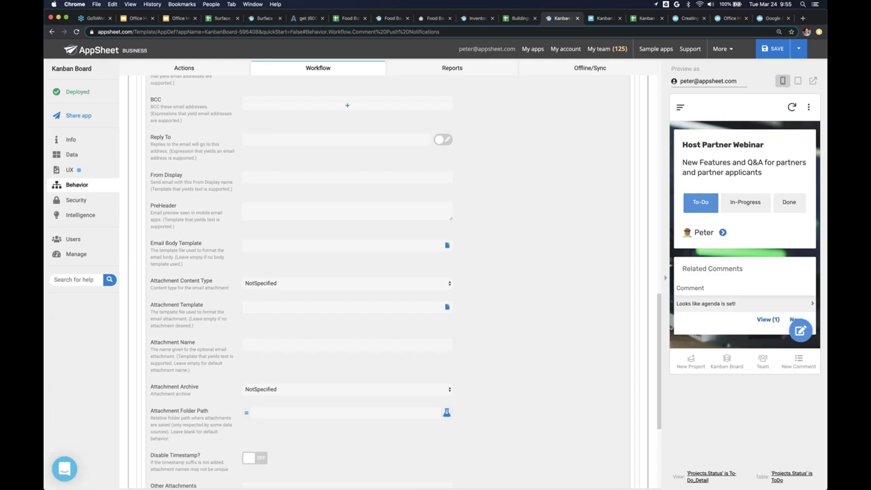
{"action": "scroll", "coordinate": [224, 286], "scroll_direction": "up", "scroll_amount": 3}
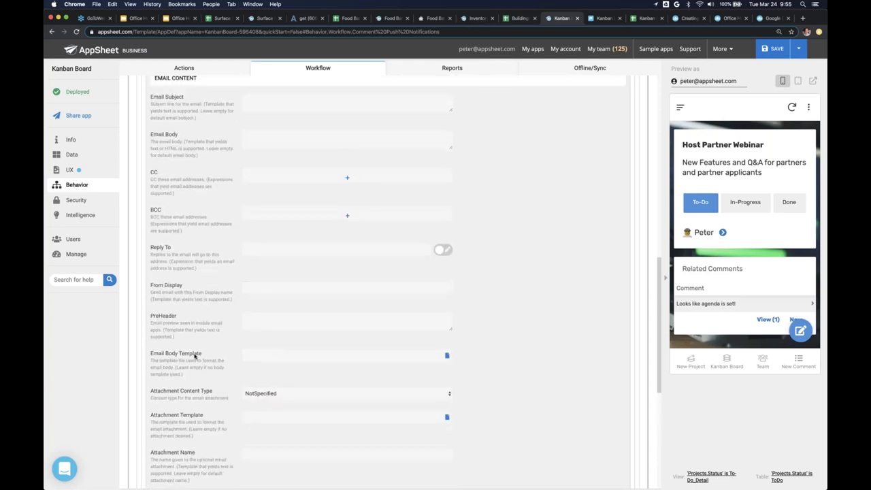
{"action": "scroll", "coordinate": [196, 354], "scroll_direction": "up", "scroll_amount": 6}
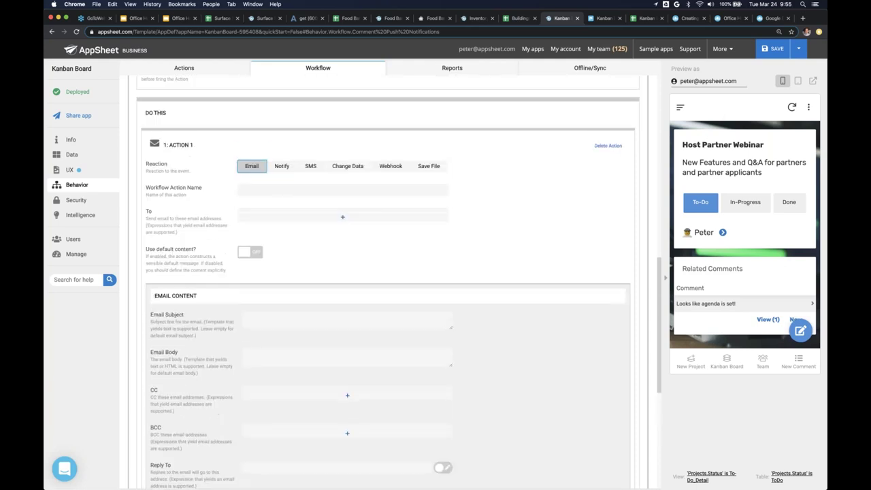
{"action": "left_click", "coordinate": [282, 170]}
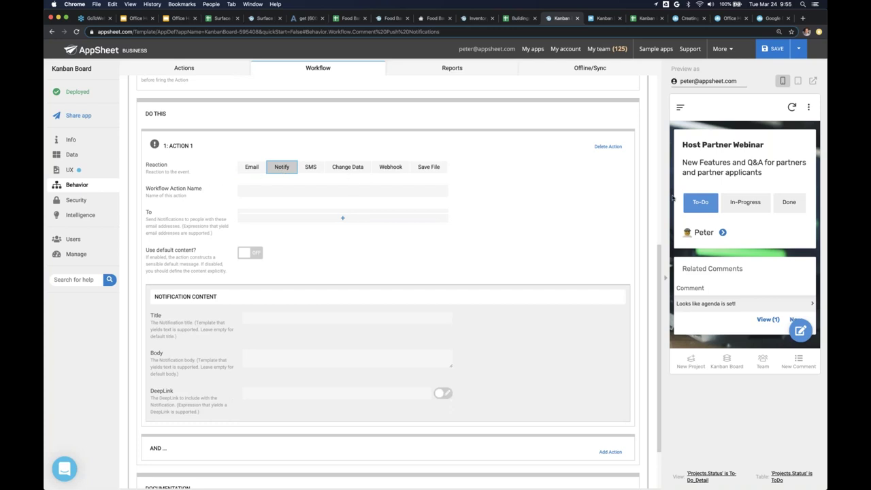
{"action": "left_click", "coordinate": [327, 221]}
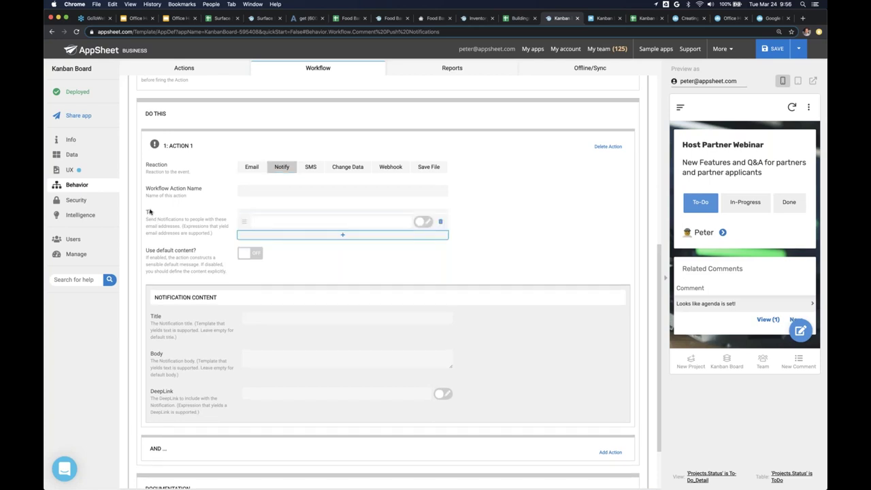
{"action": "left_click", "coordinate": [422, 221]}
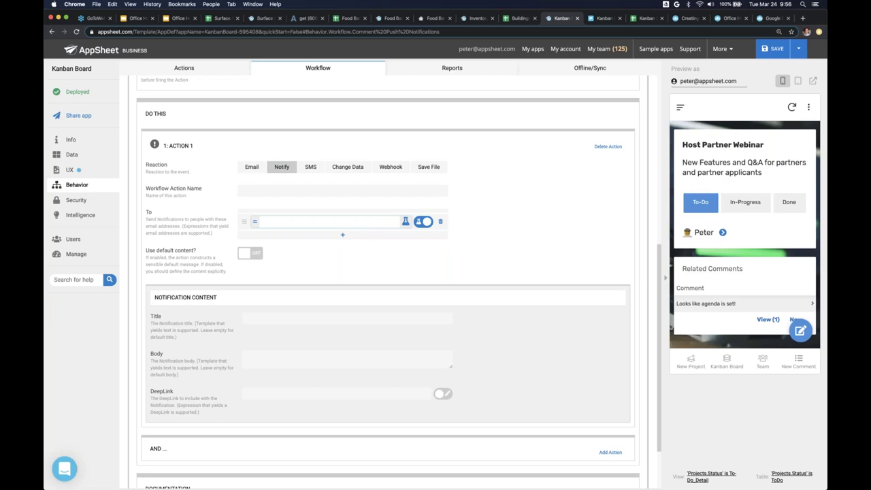
- Build the recipient expression [Project ID].[Owner] in the Expression Assistant
{"action": "left_click", "coordinate": [384, 224]}
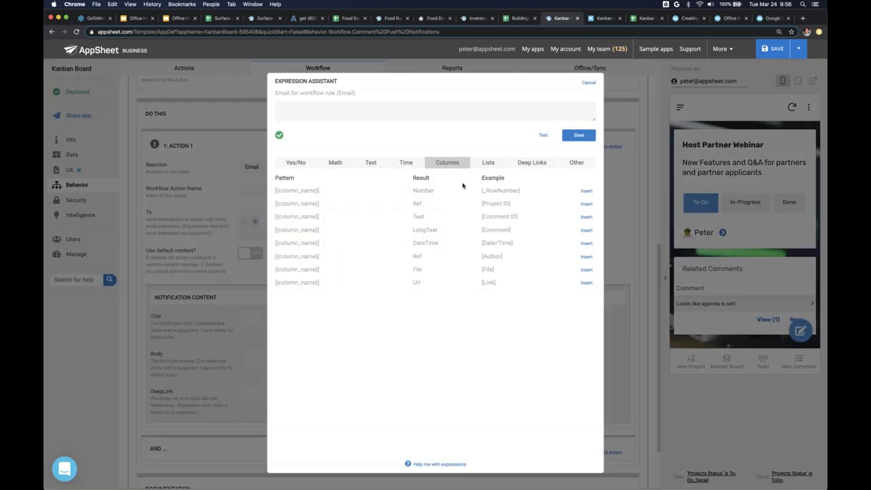
{"action": "left_click", "coordinate": [589, 82]}
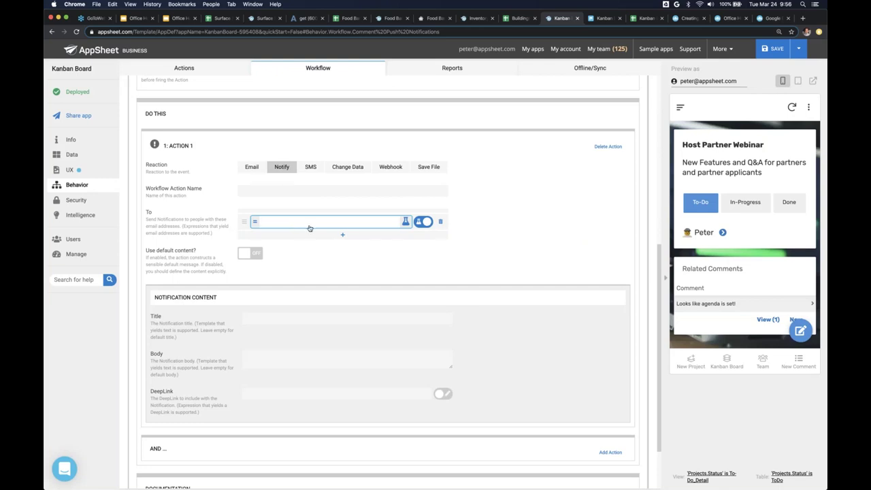
{"action": "scroll", "coordinate": [309, 228], "scroll_direction": "up", "scroll_amount": 5}
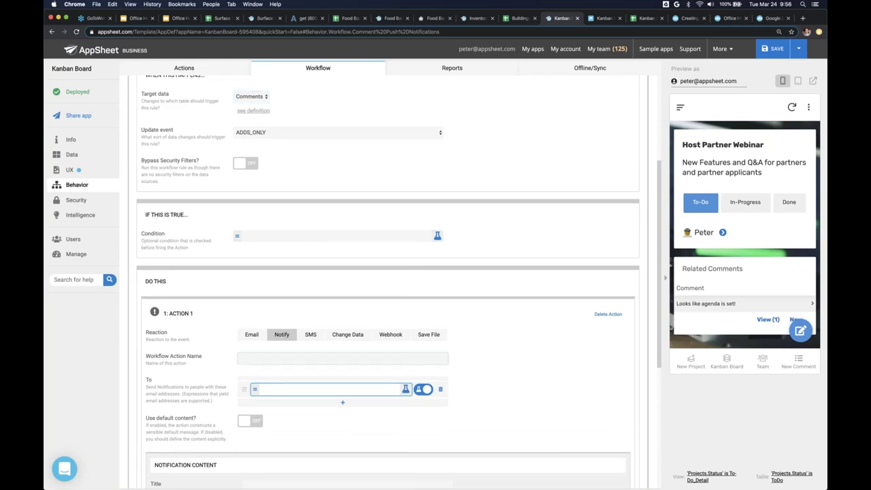
{"action": "scroll", "coordinate": [290, 172], "scroll_direction": "down", "scroll_amount": 4}
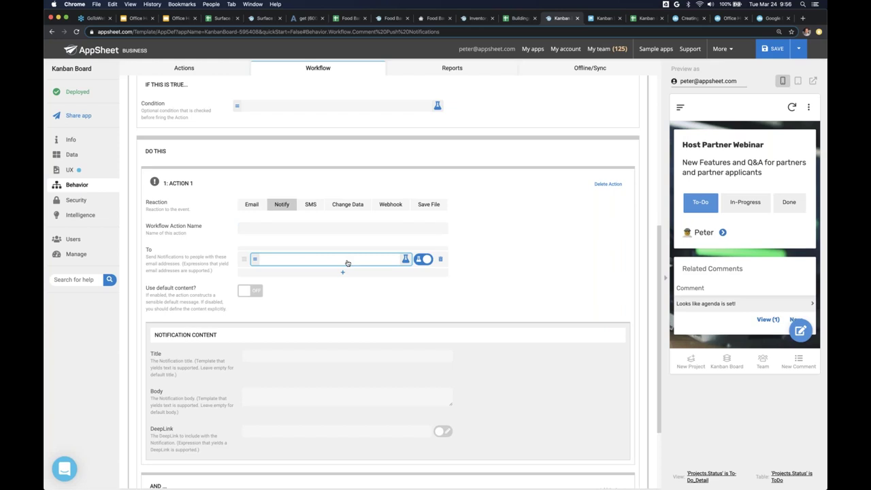
{"action": "left_click", "coordinate": [347, 263]}
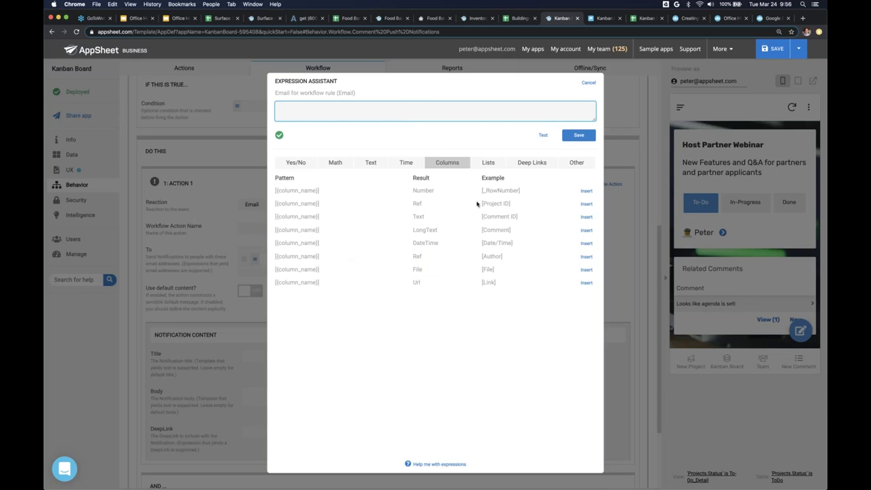
{"action": "left_click_drag", "start_coordinate": [512, 204], "coordinate": [482, 204]}
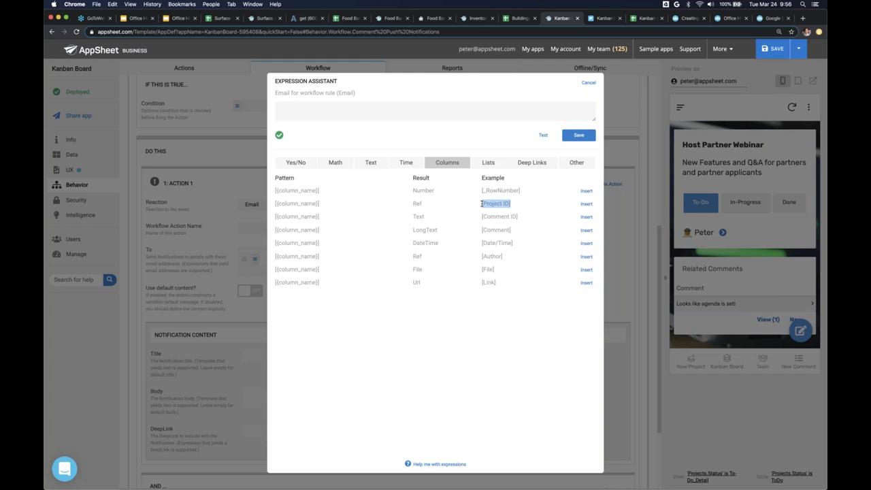
{"action": "left_click", "coordinate": [490, 189]}
{"action": "left_click_drag", "start_coordinate": [510, 203], "coordinate": [481, 204]}
{"action": "left_click", "coordinate": [586, 203]}
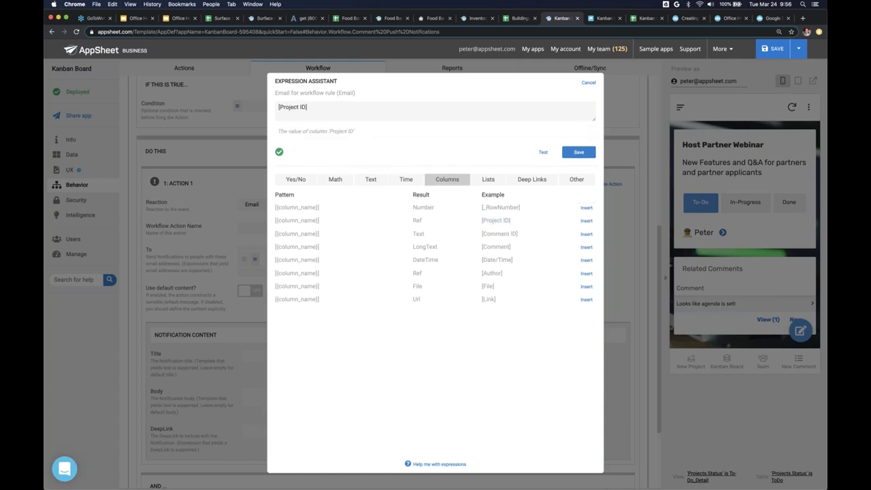
{"action": "left_click", "coordinate": [306, 114]}
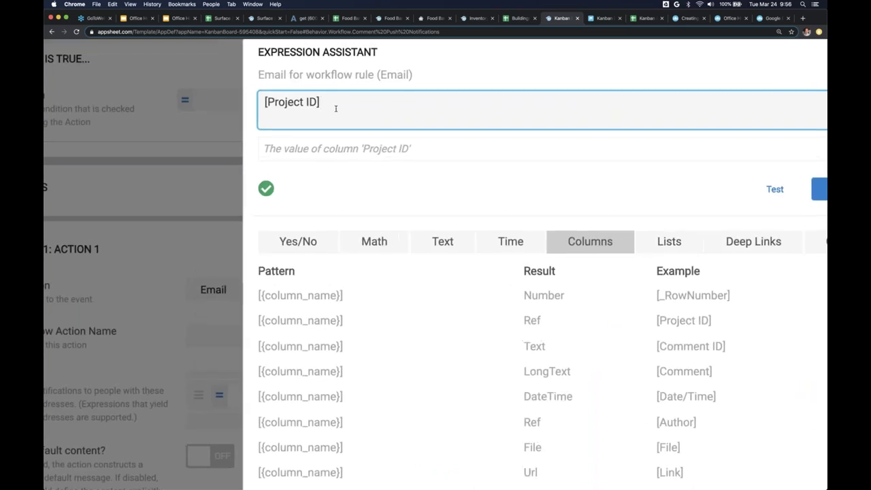
{"action": "type", "text": ".[]"}
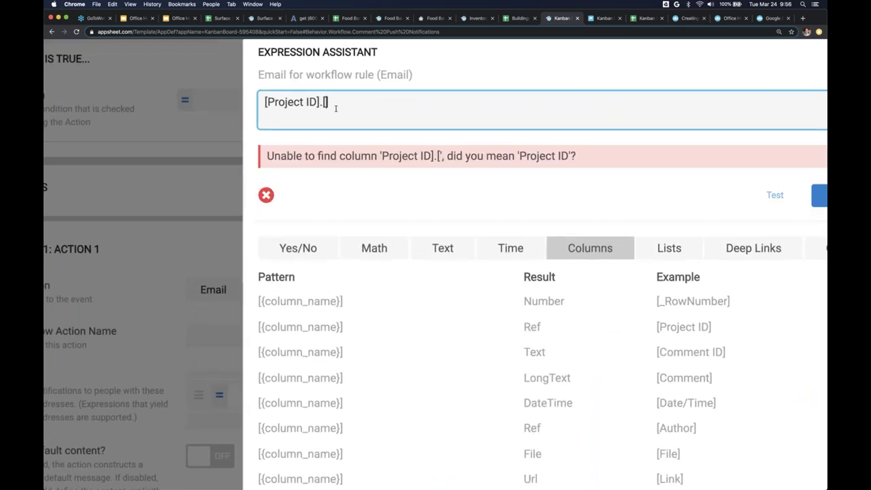
{"action": "type", "text": "Owner"}
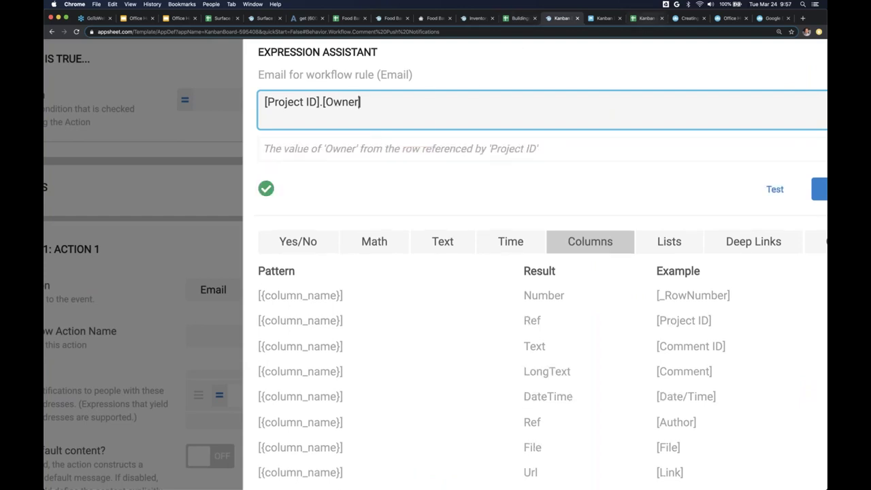
- Confirm the Owner column in the Projects sheet, then save the recipient expression
{"action": "left_click", "coordinate": [643, 18]}
{"action": "left_click", "coordinate": [106, 482]}
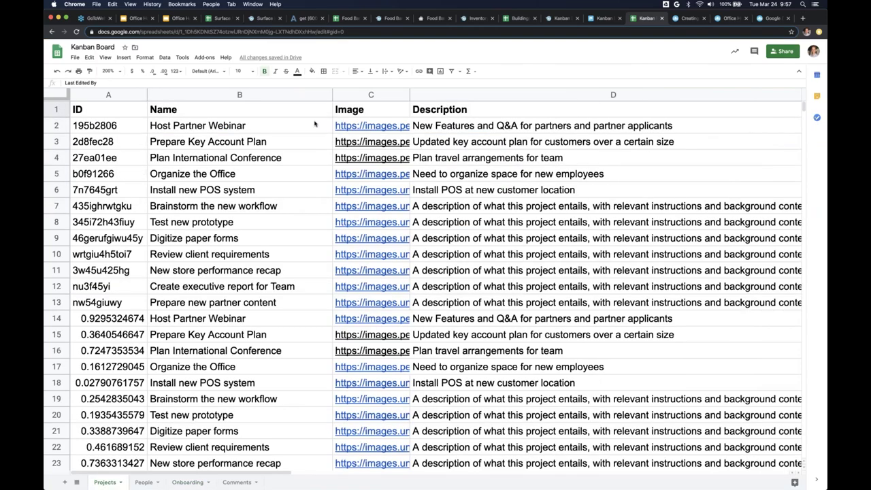
{"action": "scroll", "coordinate": [286, 129], "scroll_direction": "right", "scroll_amount": 10}
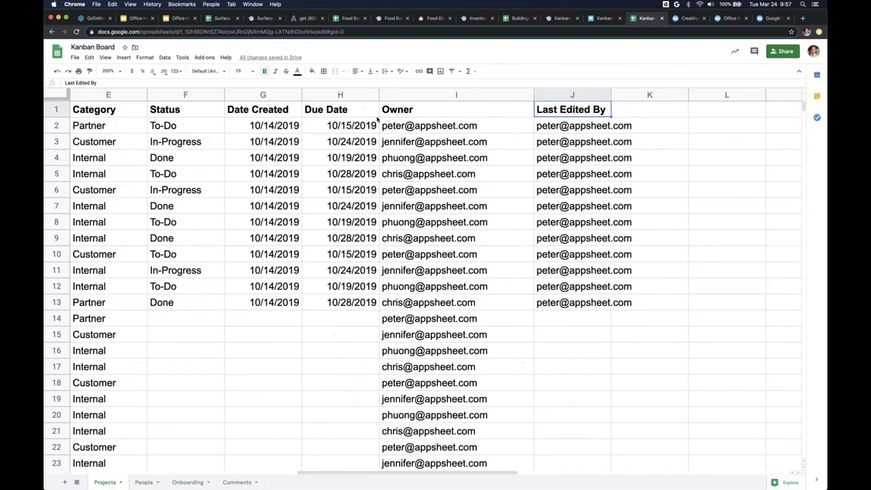
{"action": "left_click", "coordinate": [434, 112]}
{"action": "left_click", "coordinate": [439, 94]}
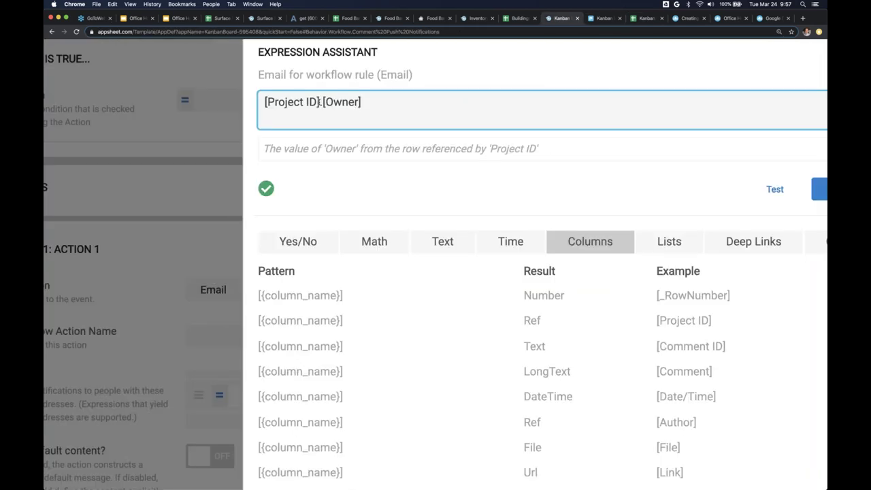
{"action": "left_click_drag", "start_coordinate": [318, 102], "coordinate": [252, 104]}
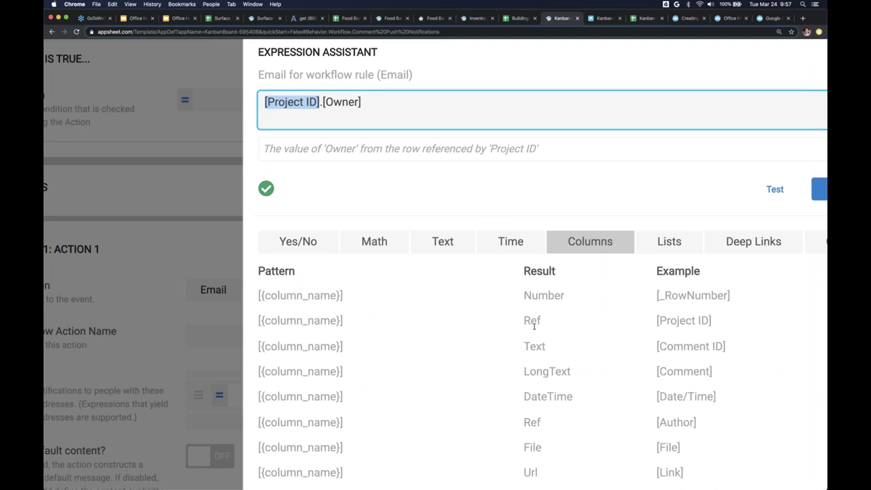
{"action": "left_click", "coordinate": [349, 102]}
{"action": "left_click_drag", "start_coordinate": [362, 102], "coordinate": [322, 102]}
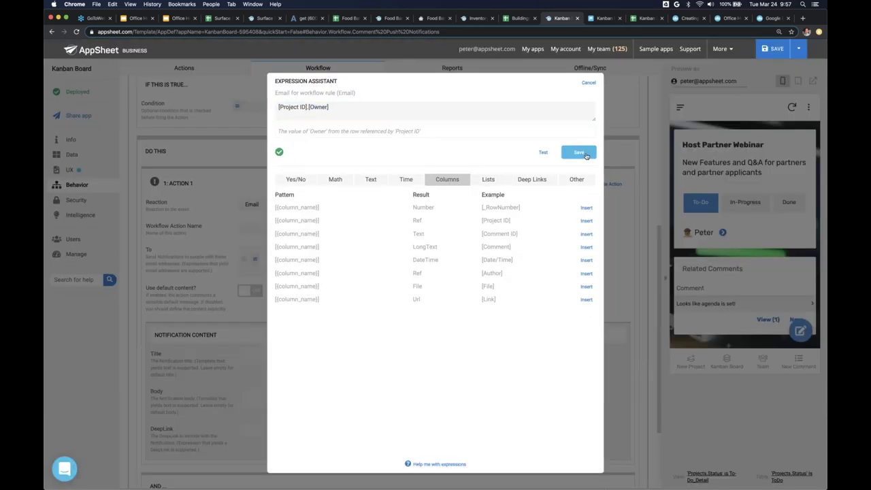
{"action": "left_click", "coordinate": [818, 189]}
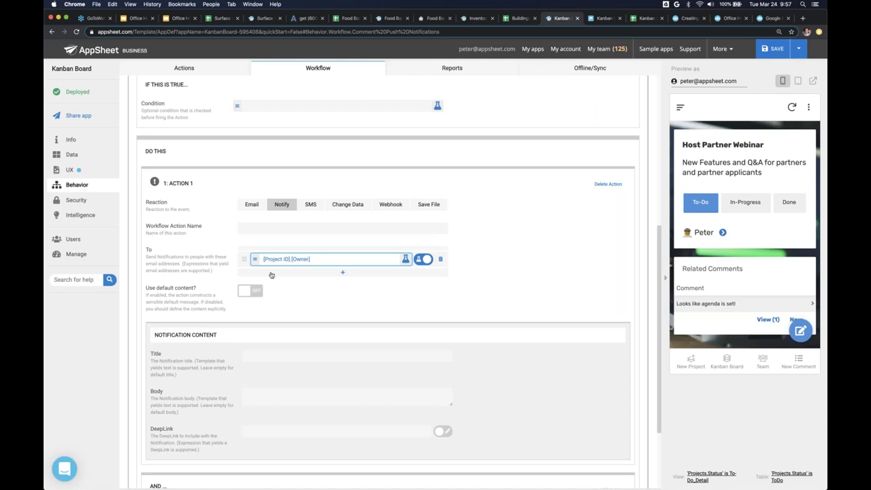
- Title the notification 'New Comment!'
{"action": "left_click", "coordinate": [259, 356]}
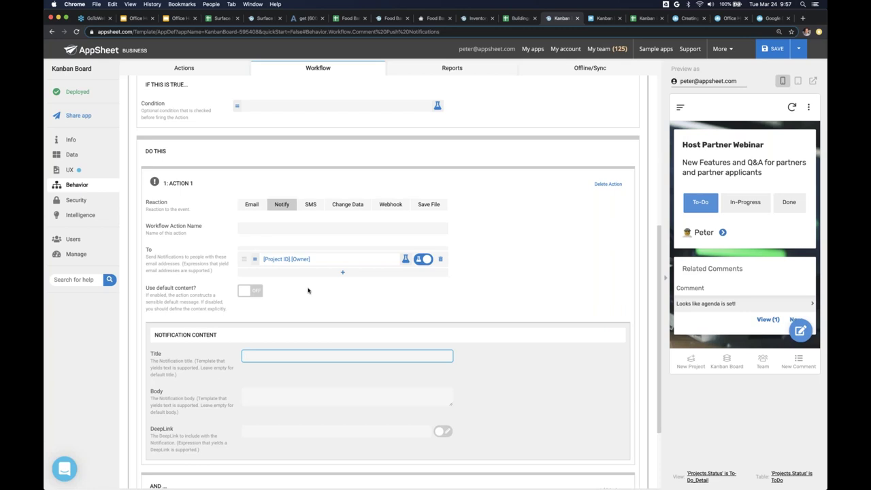
{"action": "type", "text": "New Coment"}
{"action": "key", "text": "BackSpace"}
{"action": "type", "text": "ment!"}
- Set the notification body to <<[Comment]>>
{"action": "left_click", "coordinate": [268, 394]}
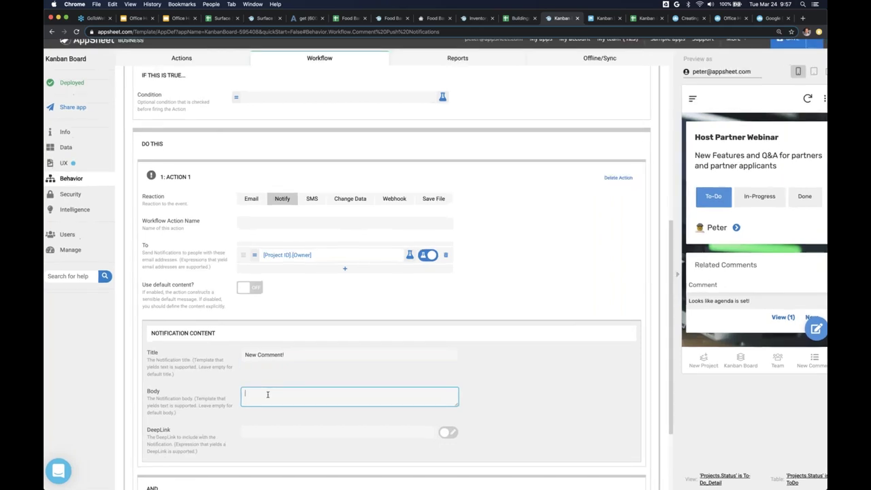
{"action": "scroll", "coordinate": [267, 394], "scroll_direction": "up", "scroll_amount": 5}
{"action": "type", "text": "<<>>"}
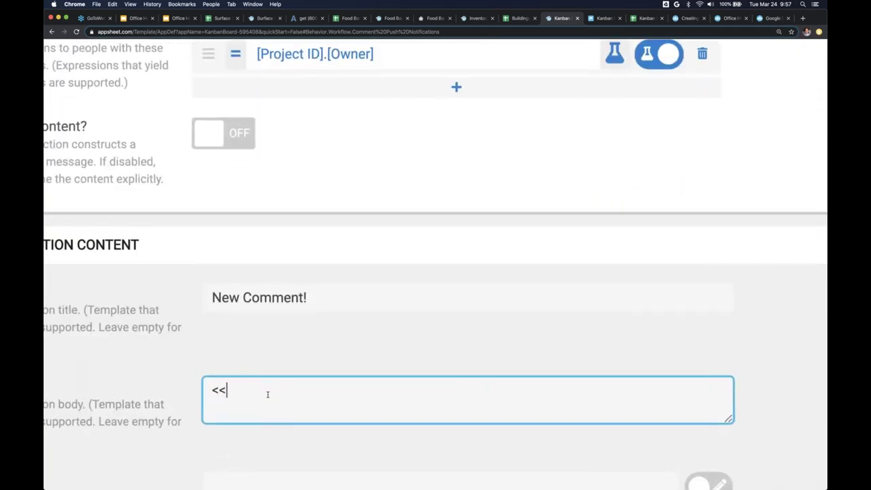
{"action": "key", "text": "Left"}
{"action": "key", "text": "Left"}
{"action": "type", "text": "[]"}
{"action": "key", "text": "Left"}
{"action": "type", "text": "COmment"}
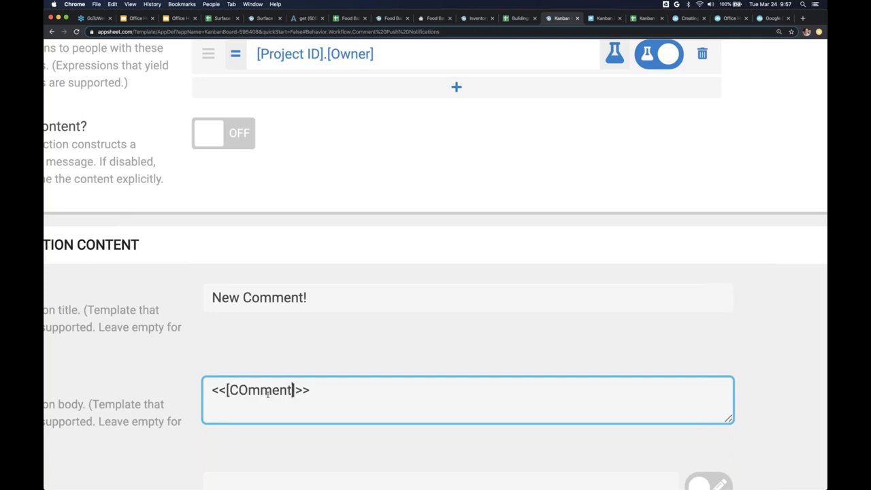
{"action": "key", "text": "BackSpace"}
{"action": "key", "text": "BackSpace"}
{"action": "key", "text": "BackSpace"}
{"action": "key", "text": "BackSpace"}
{"action": "key", "text": "BackSpace"}
{"action": "key", "text": "BackSpace"}
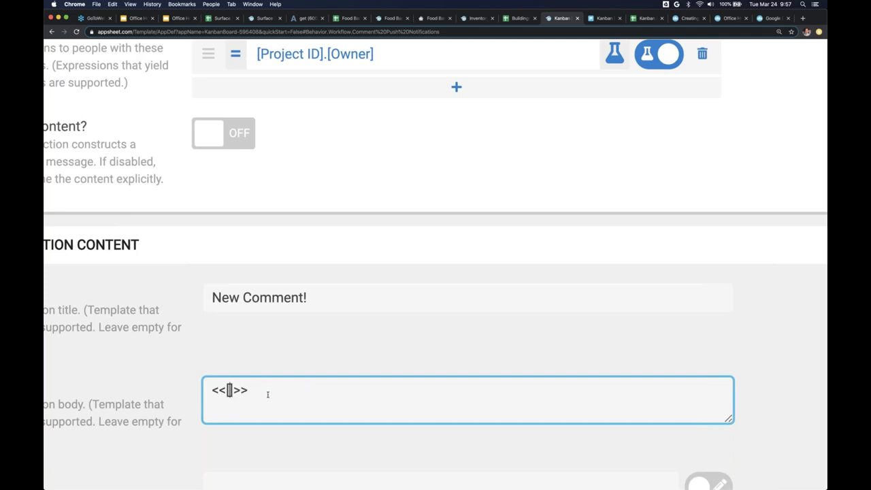
{"action": "type", "text": "Comment"}
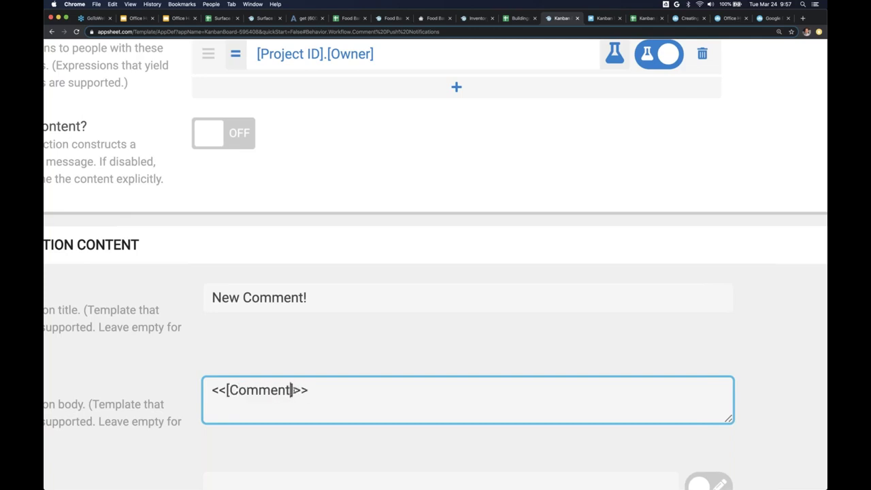
{"action": "left_click_drag", "start_coordinate": [293, 390], "coordinate": [226, 390]}
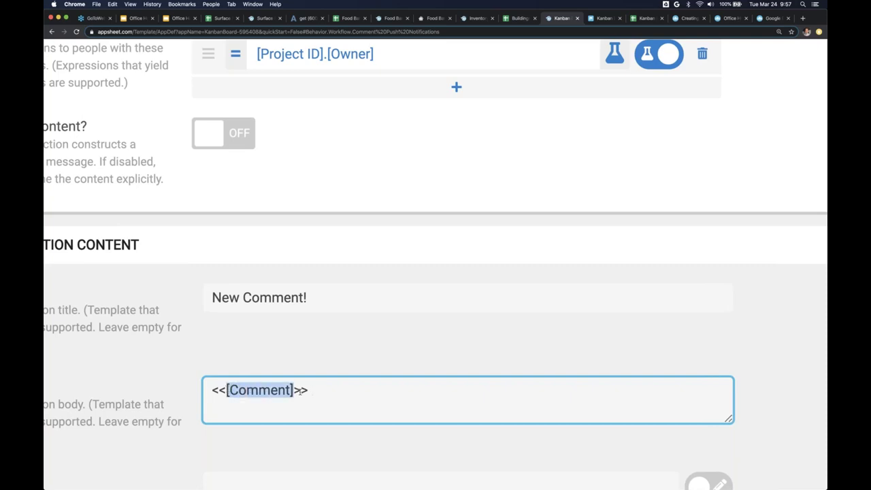
{"action": "double_click", "coordinate": [300, 390]}
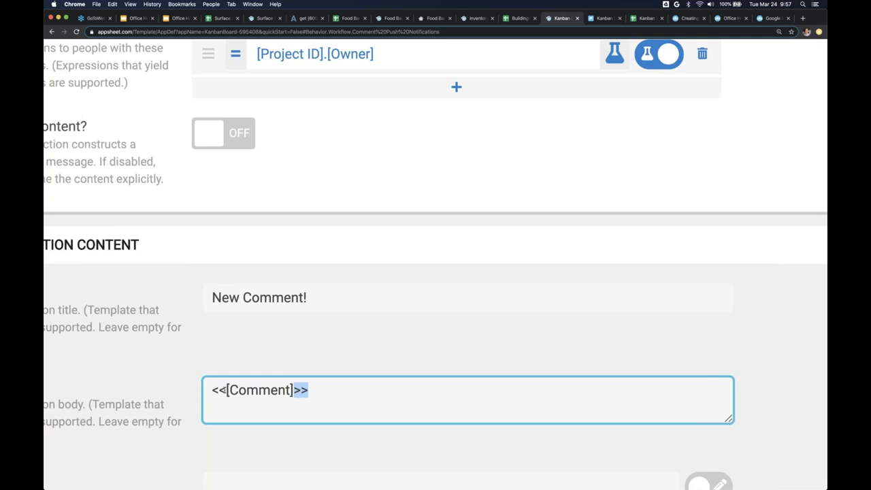
{"action": "double_click", "coordinate": [219, 390]}
{"action": "left_click", "coordinate": [346, 404]}
- Save the app changes
{"action": "scroll", "coordinate": [346, 405], "scroll_direction": "down", "scroll_amount": 5}
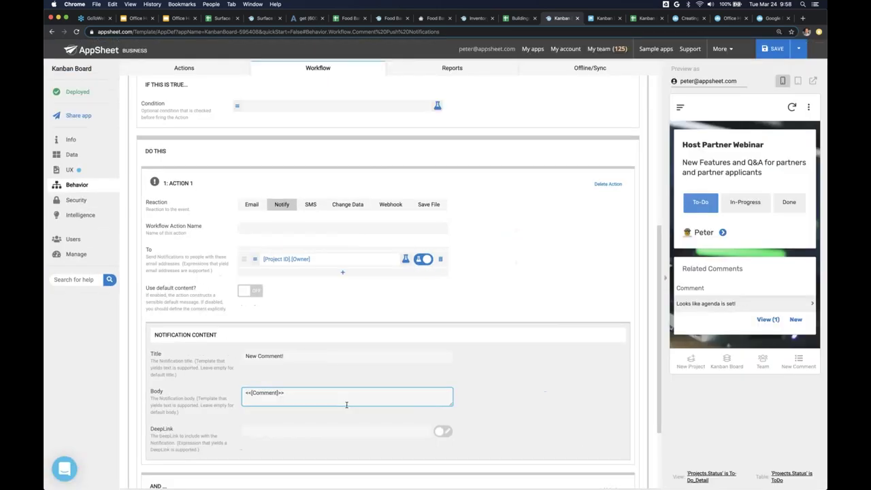
{"action": "left_click", "coordinate": [769, 55]}
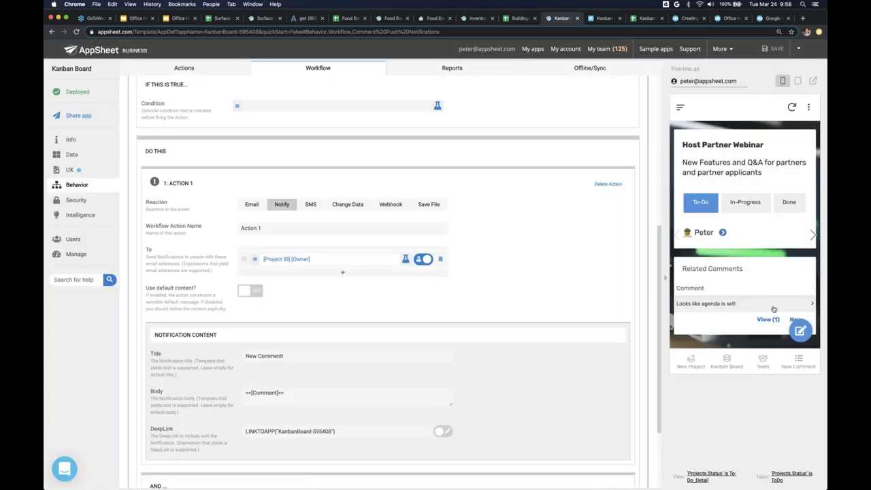
{"action": "scroll", "coordinate": [787, 306], "scroll_direction": "down", "scroll_amount": 1}
- Add the test comment 'hey I think we need a new draft' in the preview
{"action": "left_click", "coordinate": [796, 300]}
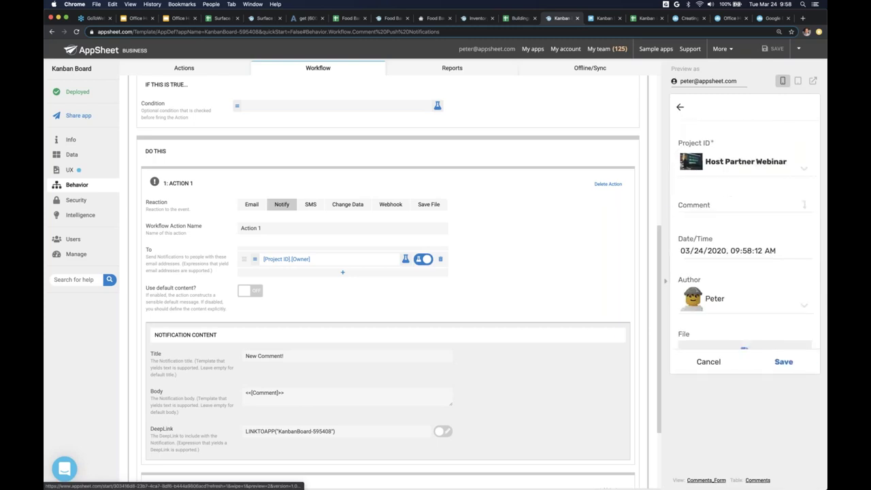
{"action": "left_click", "coordinate": [723, 202]}
{"action": "type", "text": "hey"}
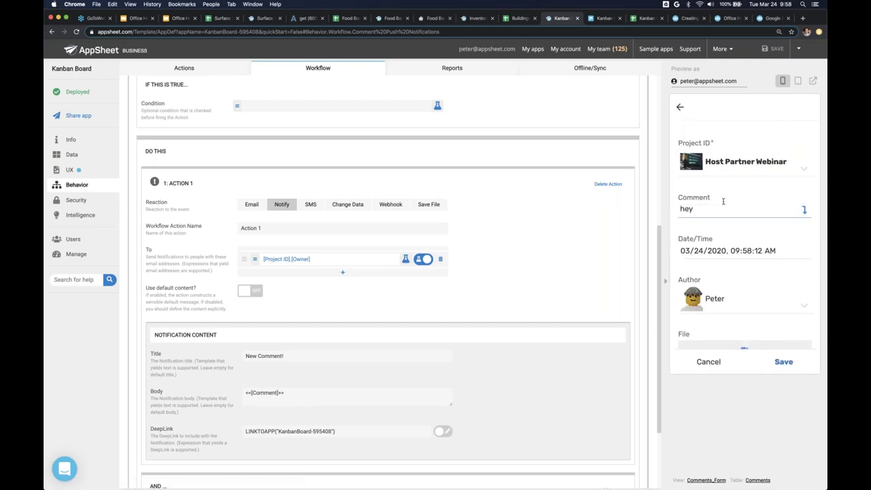
{"action": "type", "text": " I think we need a new draft"}
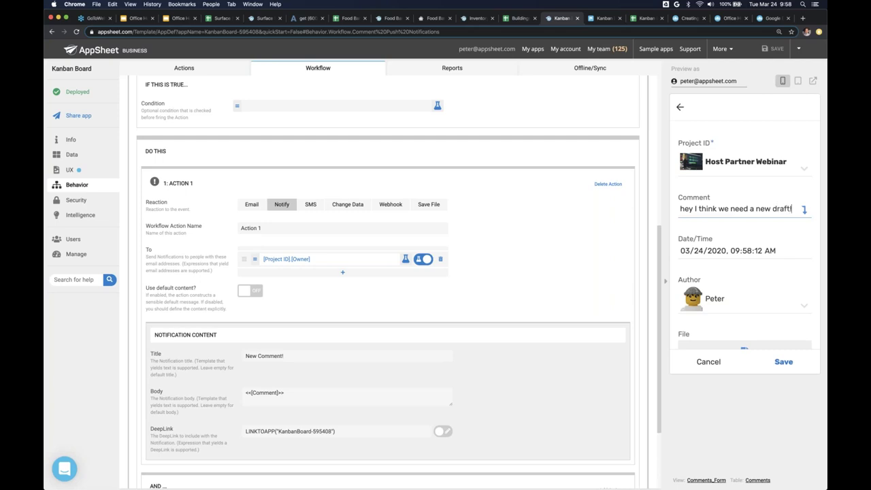
{"action": "left_click", "coordinate": [783, 361]}
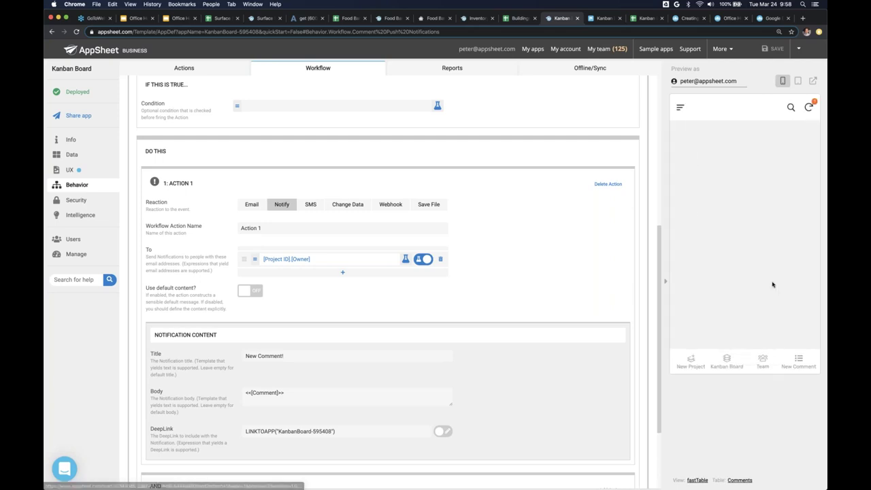
- Sync the preview and open the Host Partner Webinar project from the Kanban Board
{"action": "left_click", "coordinate": [809, 107]}
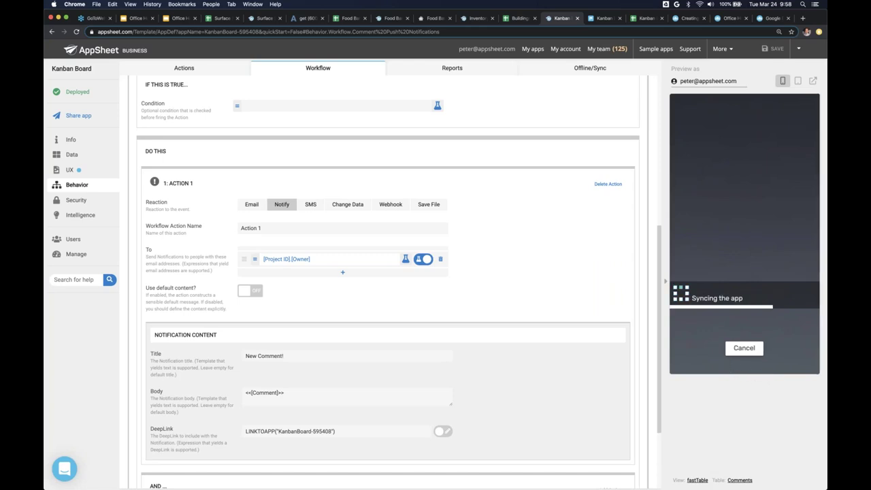
{"action": "left_click", "coordinate": [726, 361]}
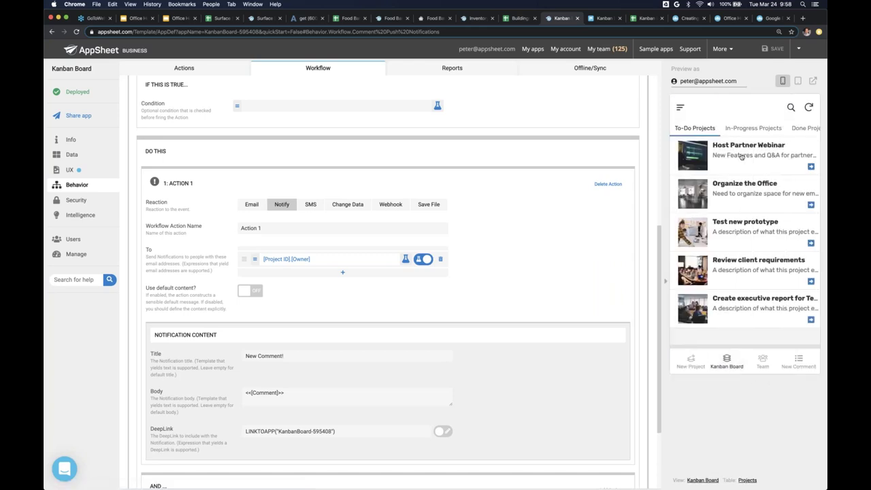
{"action": "left_click", "coordinate": [741, 156]}
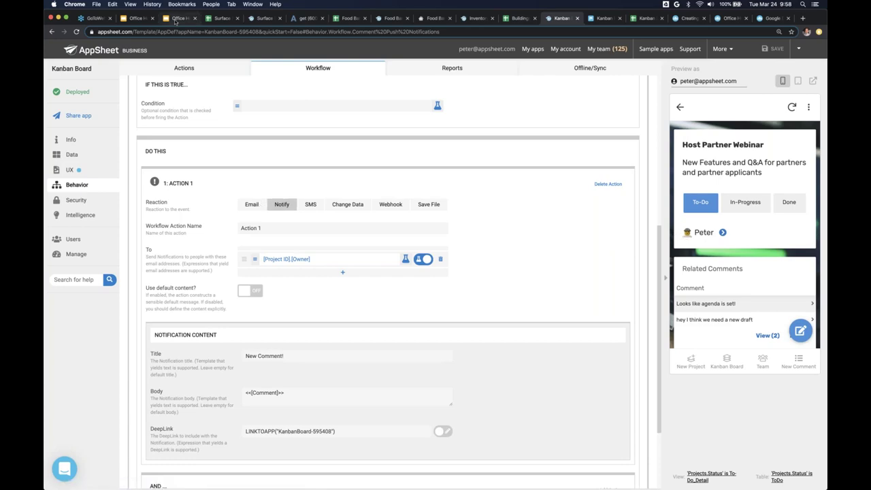
{"action": "left_click", "coordinate": [174, 19]}
- Advance the presentation to the Push Notification Example slide
{"action": "key", "text": "Right"}
{"action": "key", "text": "Right"}
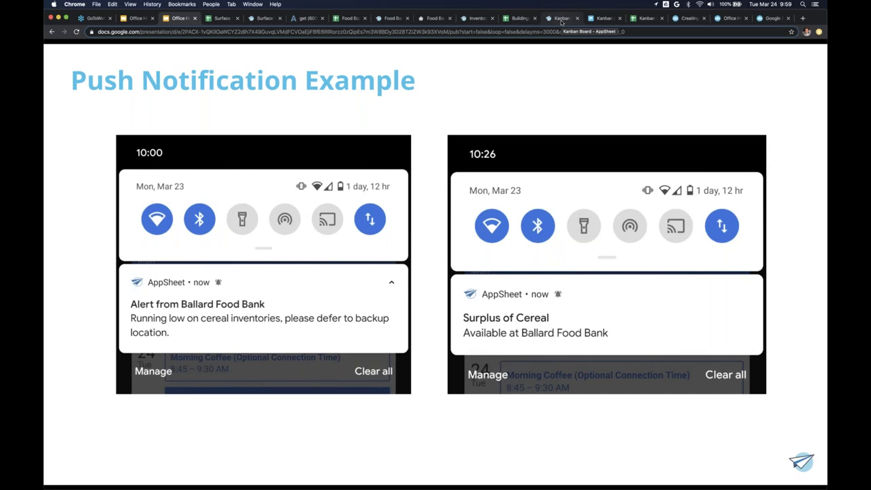
- Return to AppSheet and scroll through the Comment Push Notifications rule's Notify settings
{"action": "left_click", "coordinate": [561, 19]}
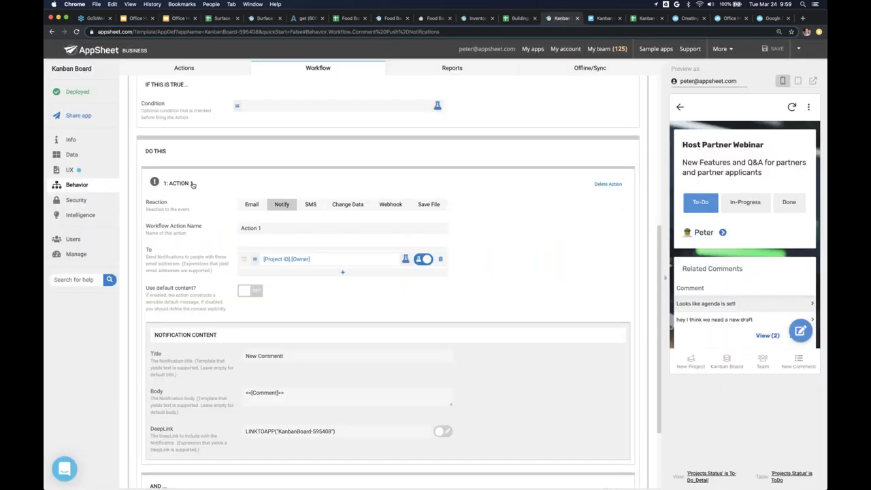
{"action": "scroll", "coordinate": [192, 186], "scroll_direction": "up", "scroll_amount": 7}
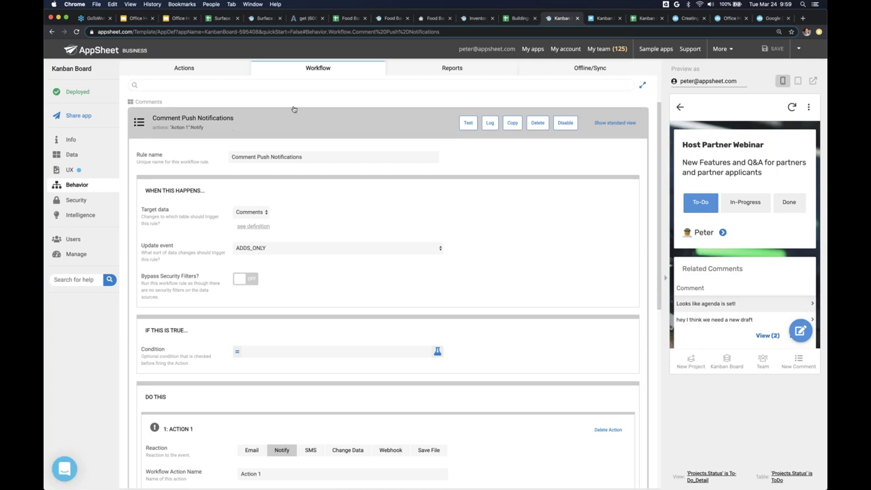
{"action": "scroll", "coordinate": [294, 109], "scroll_direction": "down", "scroll_amount": 4}
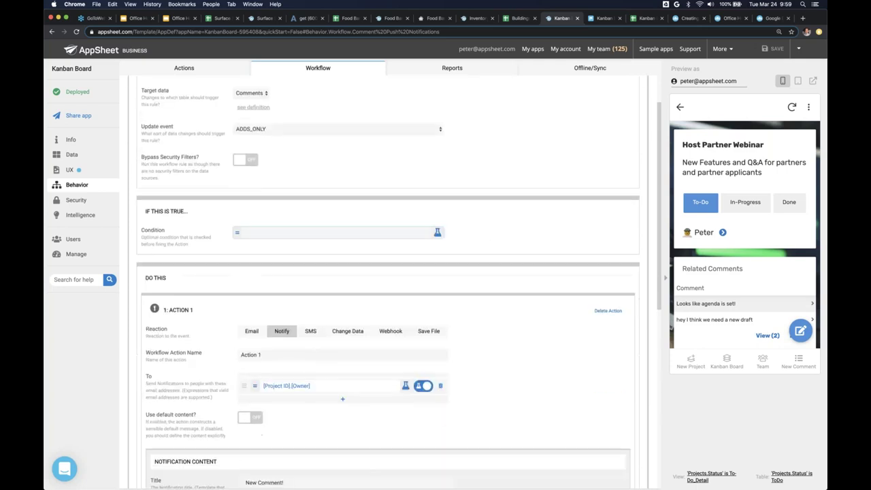
{"action": "scroll", "coordinate": [286, 293], "scroll_direction": "down", "scroll_amount": 2}
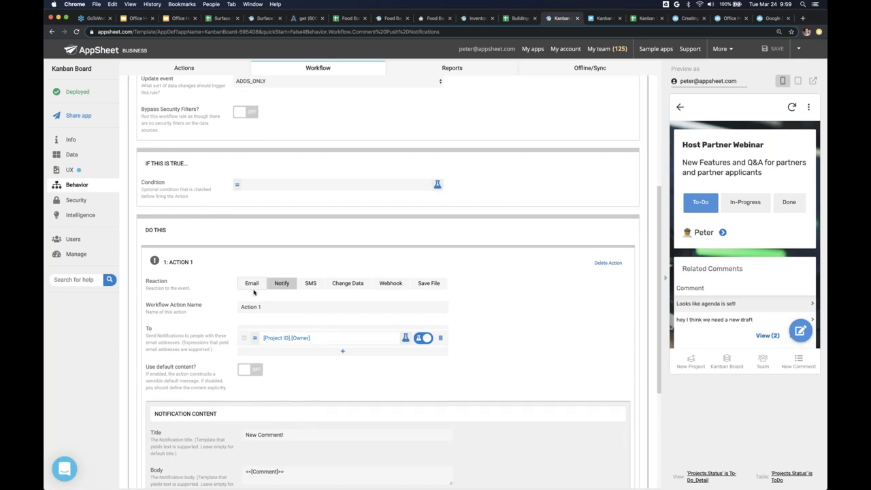
{"action": "scroll", "coordinate": [388, 282], "scroll_direction": "down", "scroll_amount": 3}
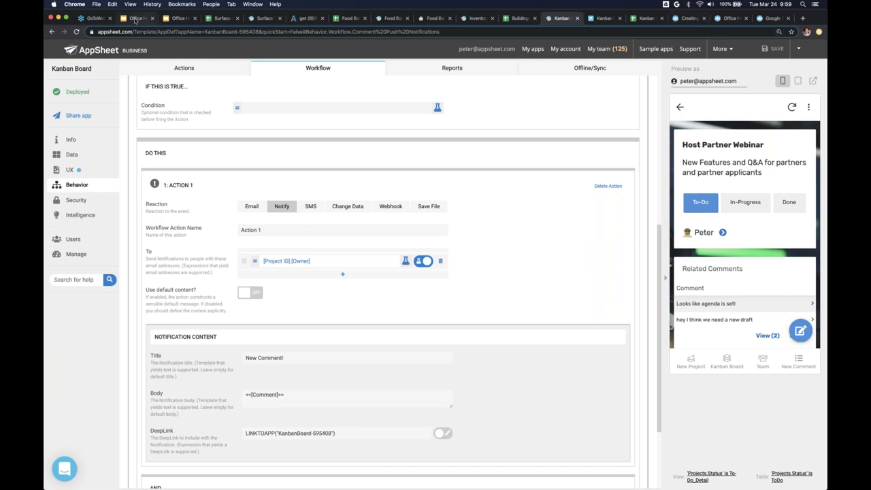
- Move the slides on to the Agenda slide, then go back to the Kanban Board app editor
{"action": "left_click", "coordinate": [164, 20]}
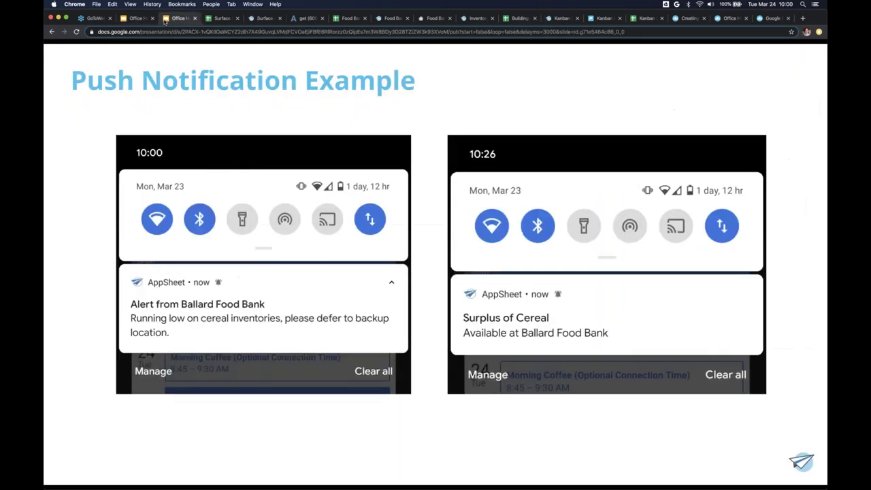
{"action": "key", "text": "Home"}
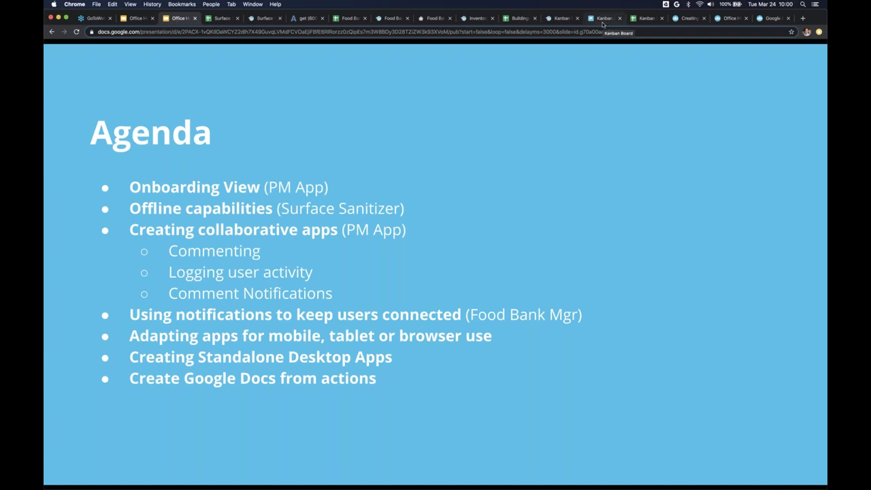
{"action": "left_click", "coordinate": [560, 19]}
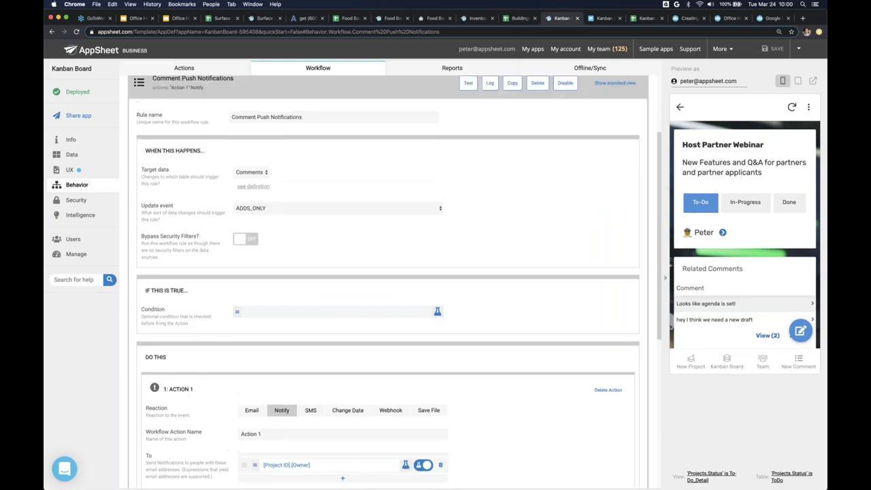
- Set the New Comment view's position to the side menu
{"action": "left_click", "coordinate": [139, 169]}
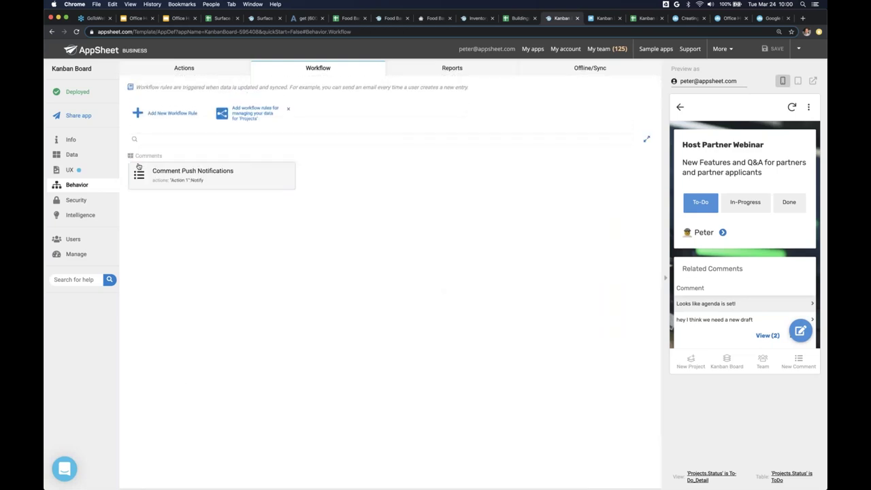
{"action": "left_click", "coordinate": [86, 172]}
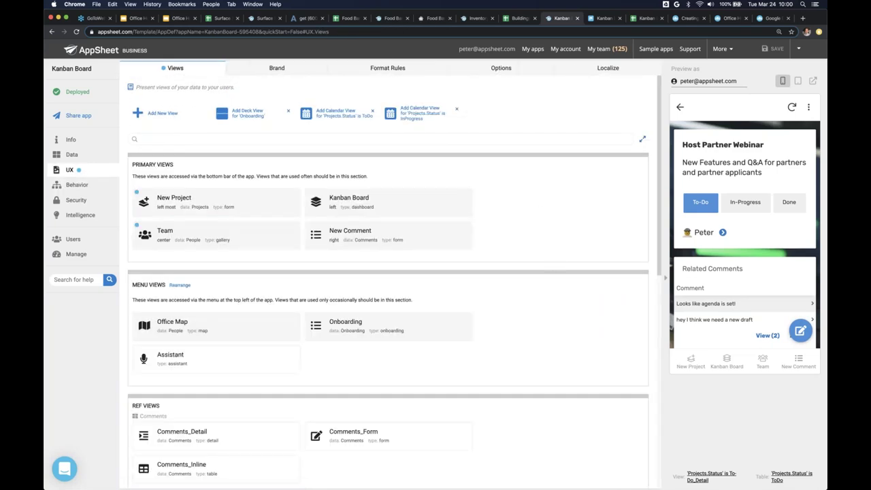
{"action": "left_click", "coordinate": [360, 237]}
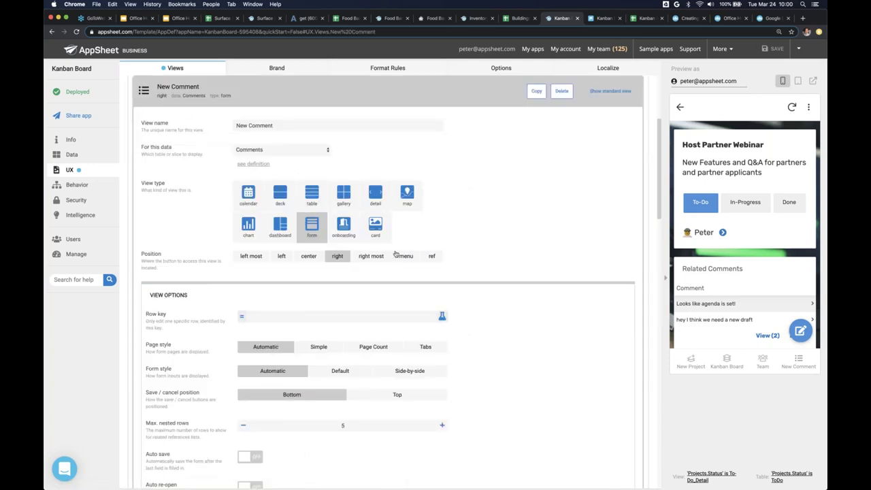
{"action": "left_click", "coordinate": [407, 256]}
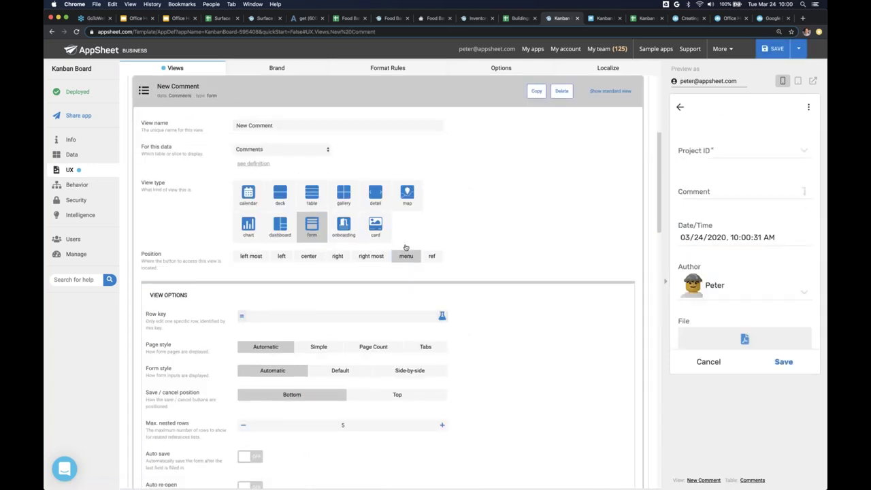
- Give New Comment a speech-bubble icon found by searching 'commen', and check the preview menu
{"action": "scroll", "coordinate": [388, 272], "scroll_direction": "down", "scroll_amount": 5}
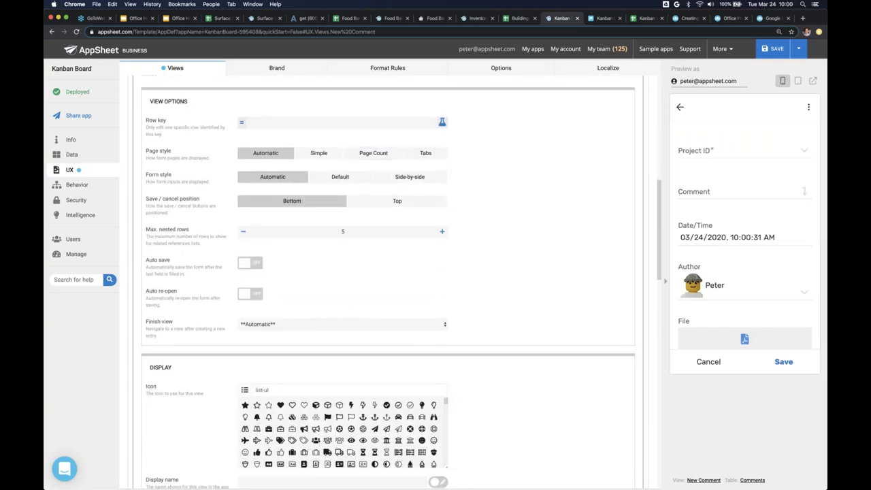
{"action": "left_click", "coordinate": [348, 389]}
{"action": "type", "text": "commen"}
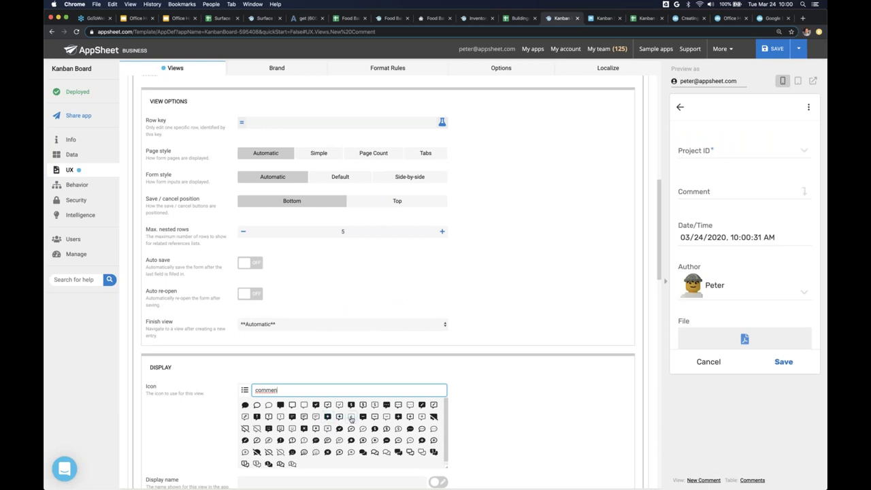
{"action": "left_click", "coordinate": [351, 417]}
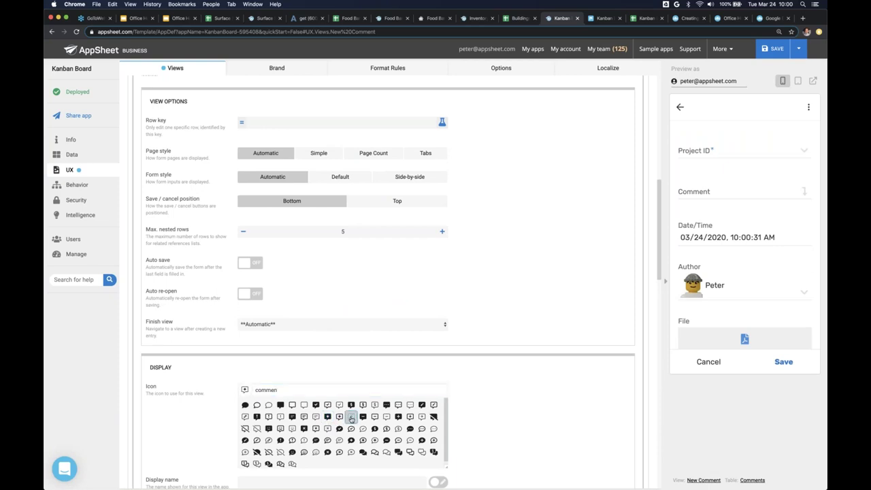
{"action": "left_click", "coordinate": [707, 362]}
{"action": "left_click", "coordinate": [679, 111]}
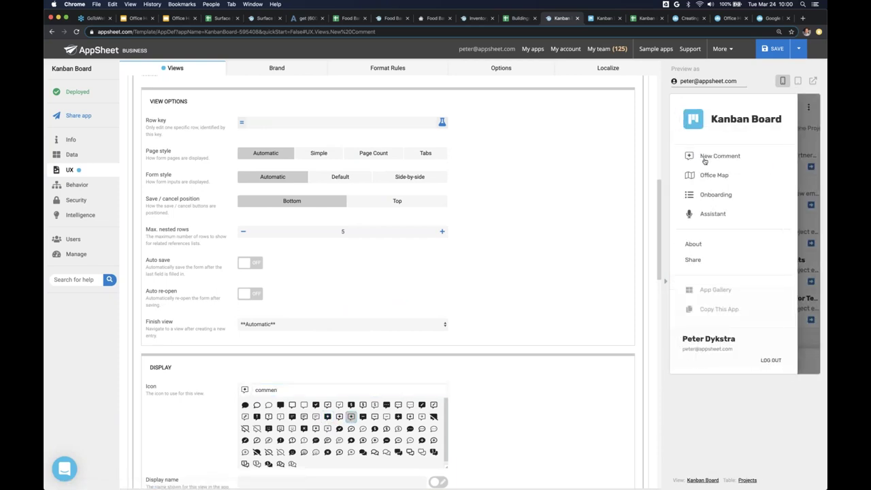
{"action": "left_click", "coordinate": [806, 162]}
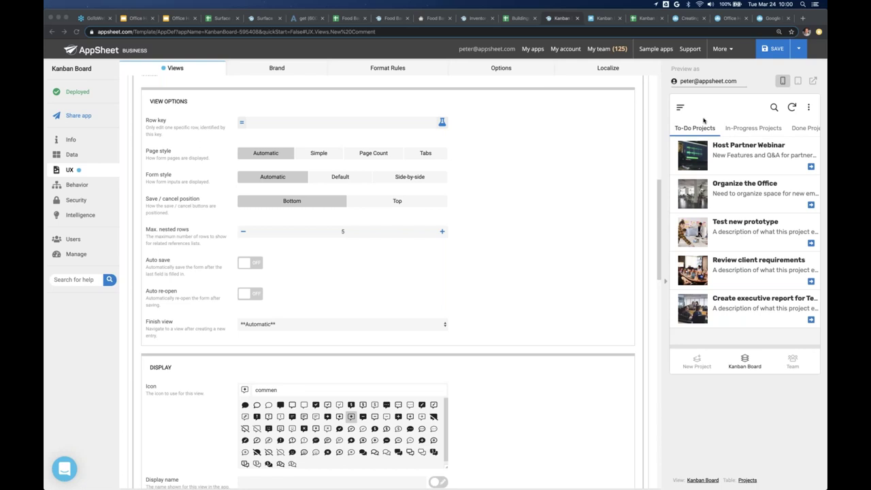
- Bring up the Food Bank Member Manager editor with a phone-size preview and its UX Views list
{"action": "left_click", "coordinate": [430, 18]}
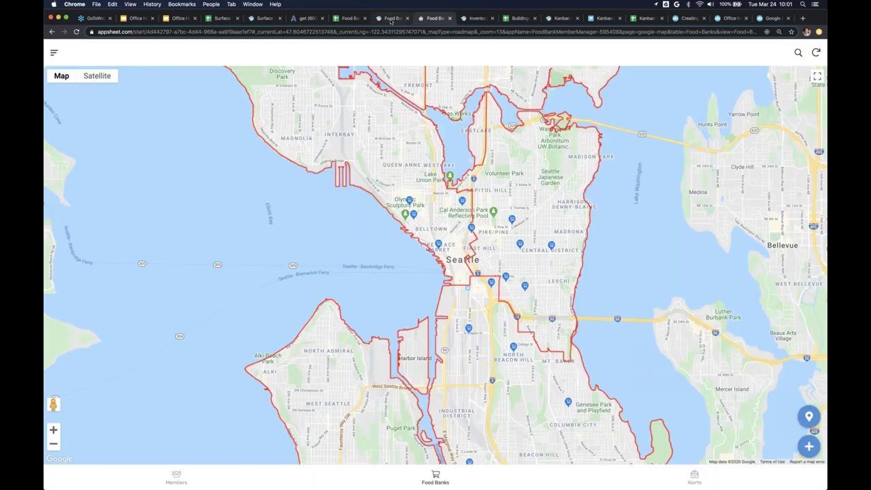
{"action": "left_click", "coordinate": [391, 19]}
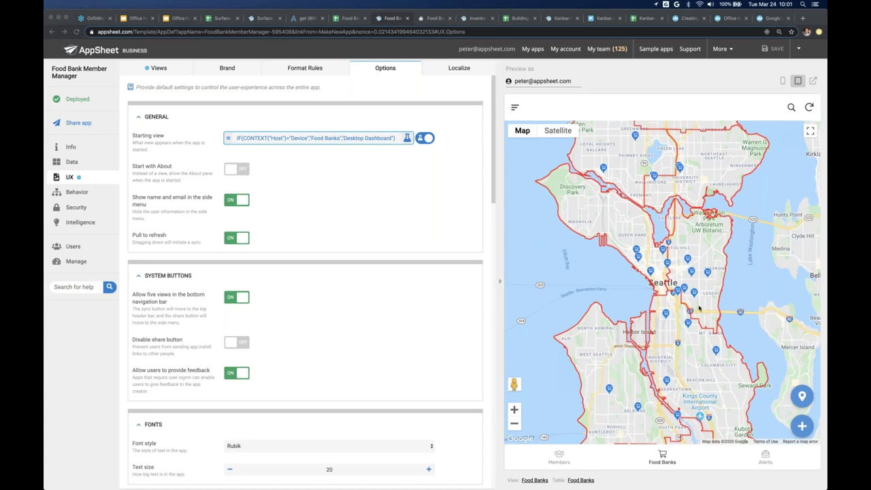
{"action": "left_click", "coordinate": [783, 80]}
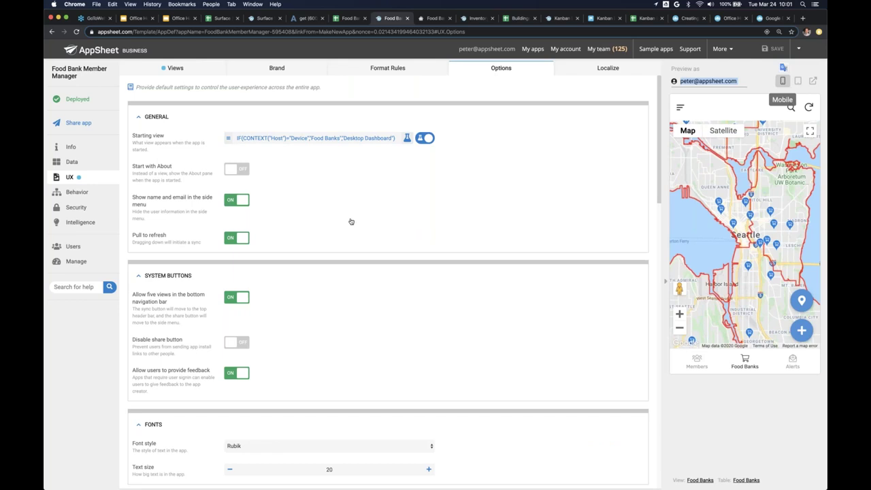
{"action": "left_click", "coordinate": [176, 68]}
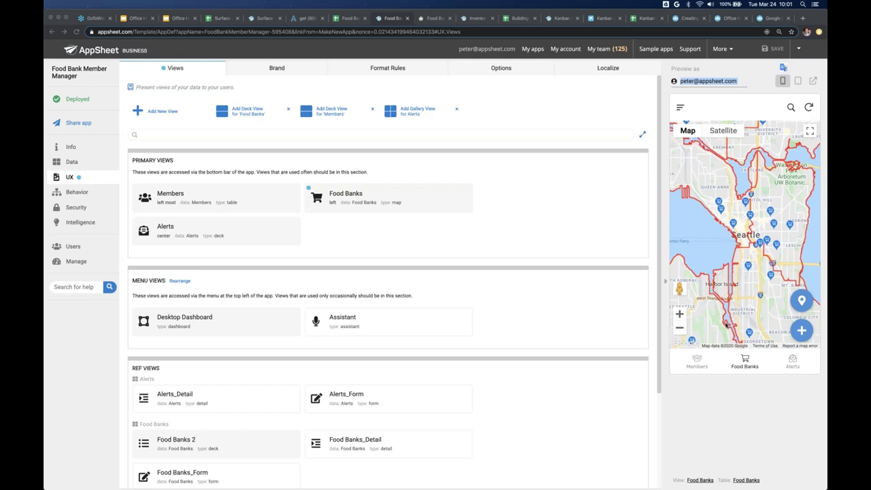
- In the phone preview, view the Members list, then open Byrd Barr Place Food Bank's details from the map
{"action": "left_click", "coordinate": [762, 86]}
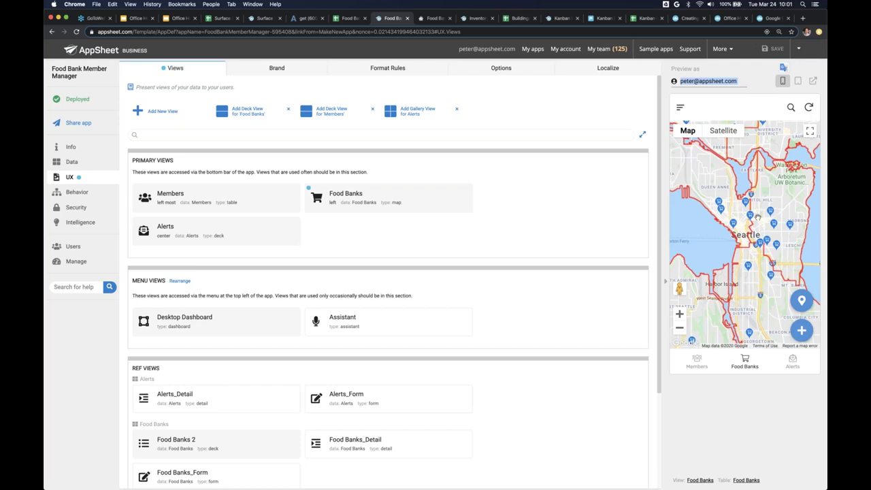
{"action": "left_click", "coordinate": [696, 363]}
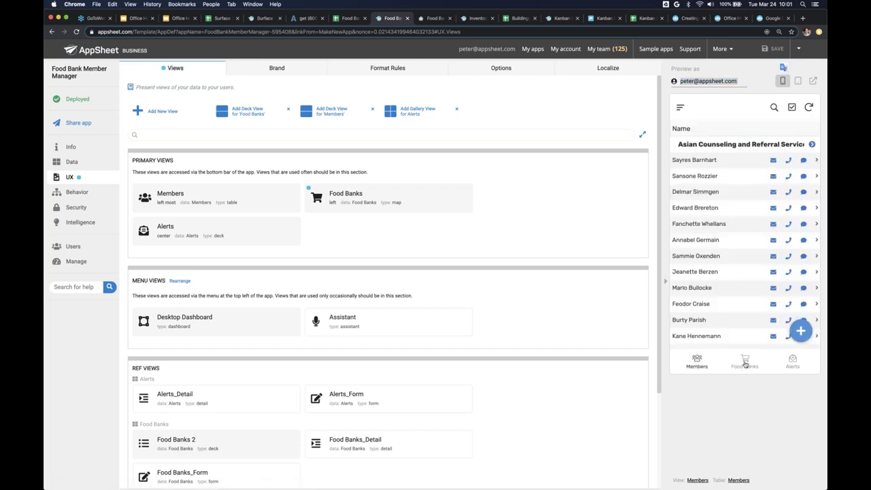
{"action": "left_click", "coordinate": [745, 364]}
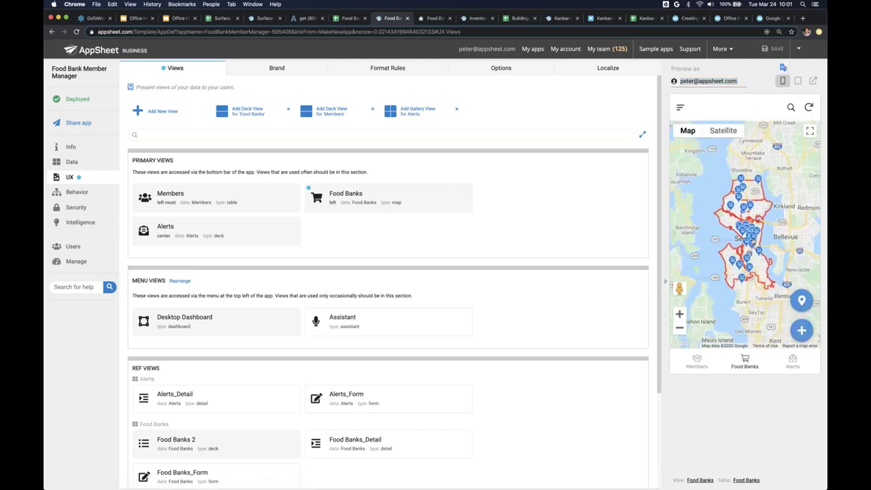
{"action": "scroll", "coordinate": [752, 240], "scroll_direction": "up", "scroll_amount": 3}
{"action": "left_click", "coordinate": [753, 230]}
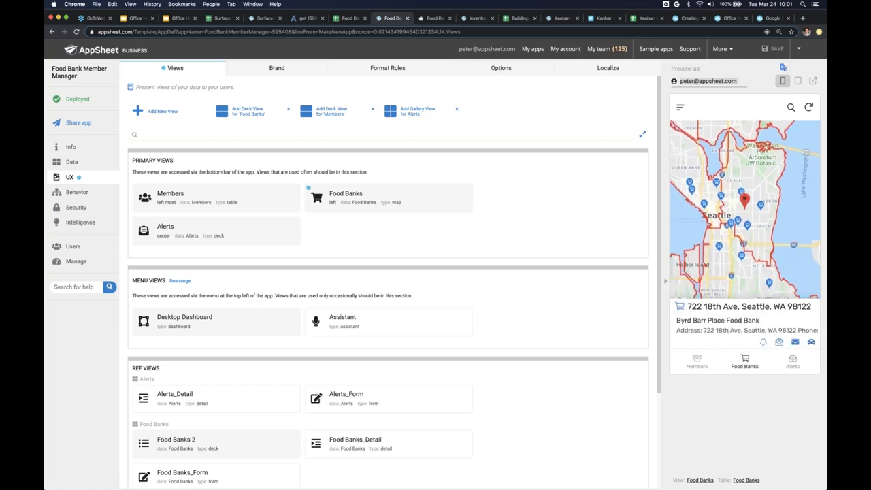
{"action": "left_click", "coordinate": [745, 319]}
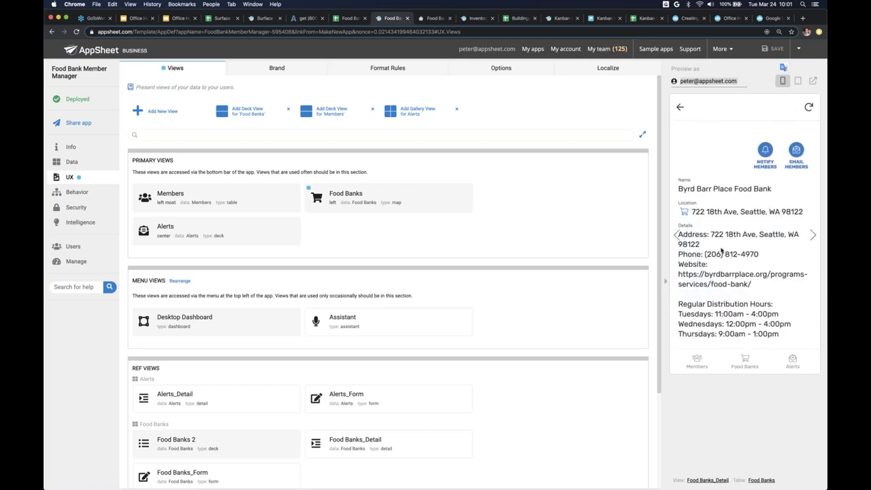
{"action": "scroll", "coordinate": [744, 218], "scroll_direction": "down", "scroll_amount": 10}
{"action": "scroll", "coordinate": [744, 218], "scroll_direction": "down", "scroll_amount": 2}
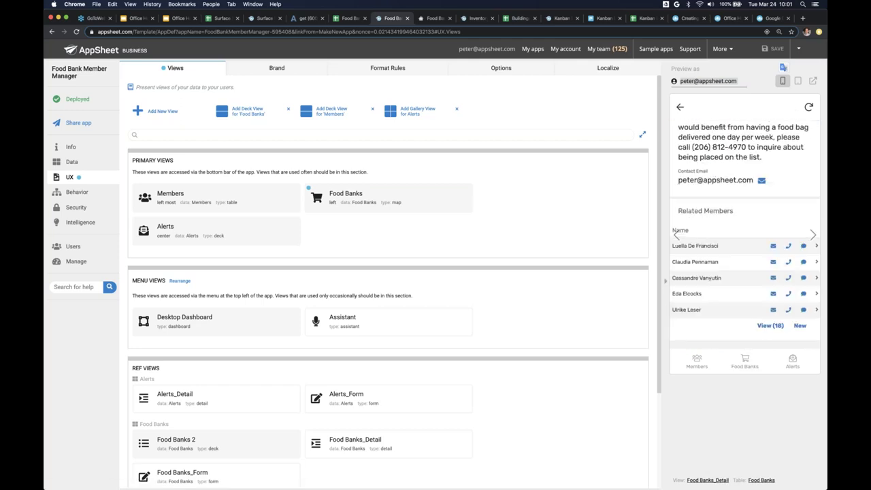
- Glance at the data tables, then select the Salvation Army and Pike Market food banks on the preview map
{"action": "left_click", "coordinate": [101, 164]}
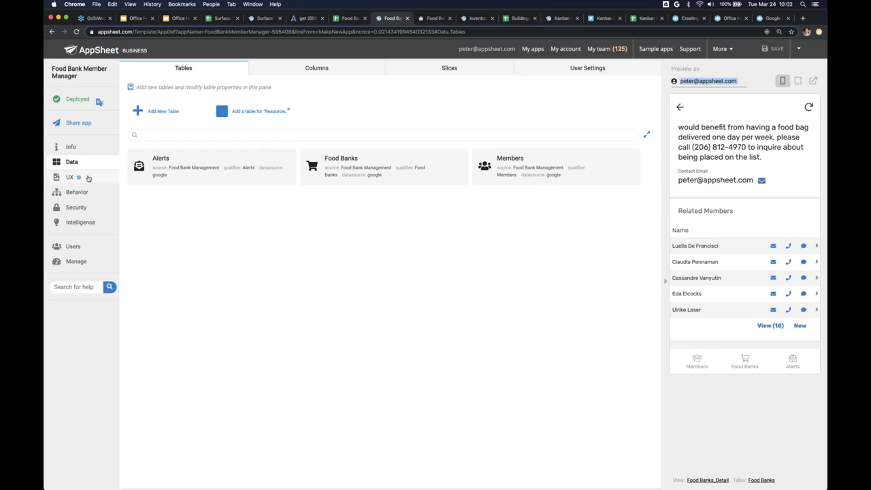
{"action": "left_click", "coordinate": [88, 178]}
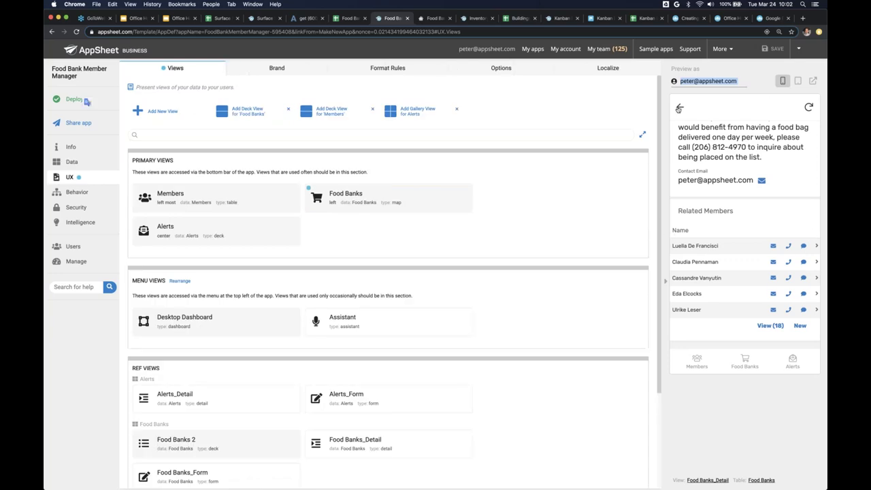
{"action": "left_click", "coordinate": [680, 106]}
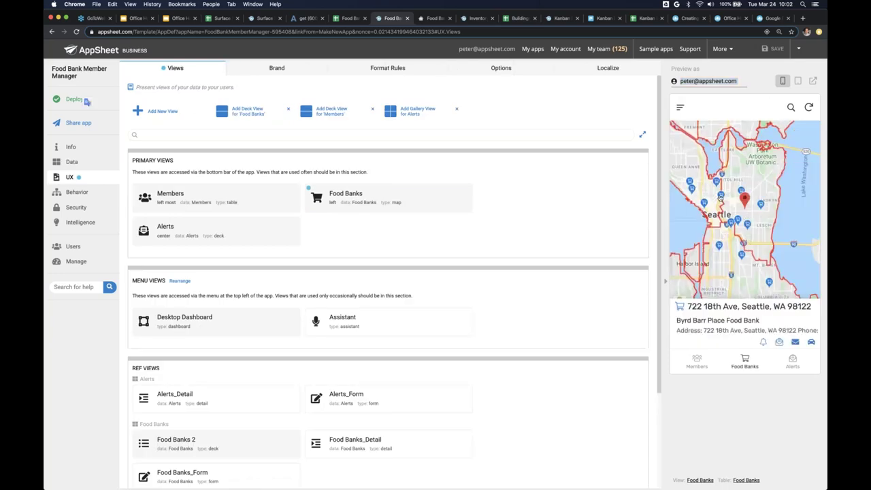
{"action": "left_click", "coordinate": [721, 197]}
{"action": "left_click", "coordinate": [728, 212]}
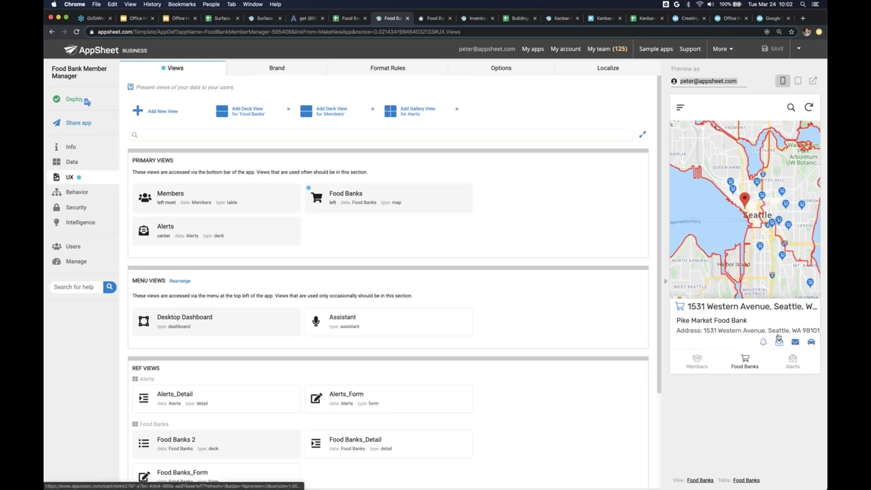
- Check the tablet-size preview's Members and map views, return to phone size, and open the app full-page
{"action": "mouse_move", "coordinate": [757, 249]}
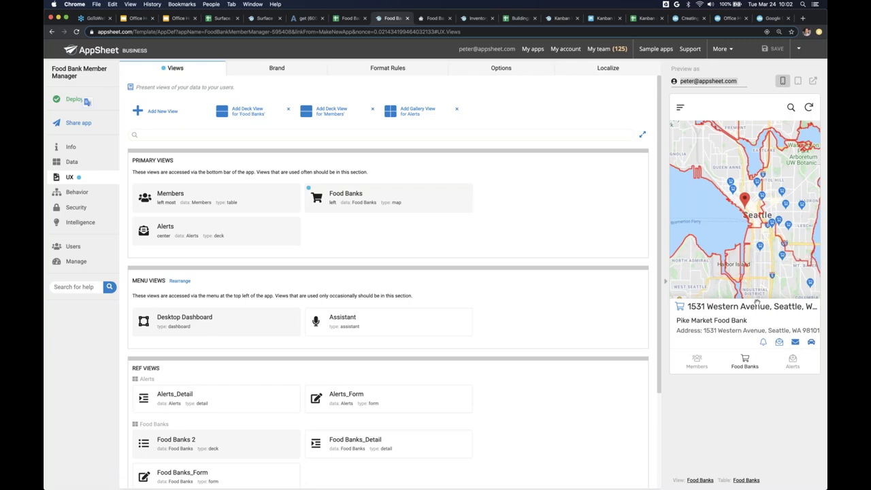
{"action": "left_click", "coordinate": [799, 81]}
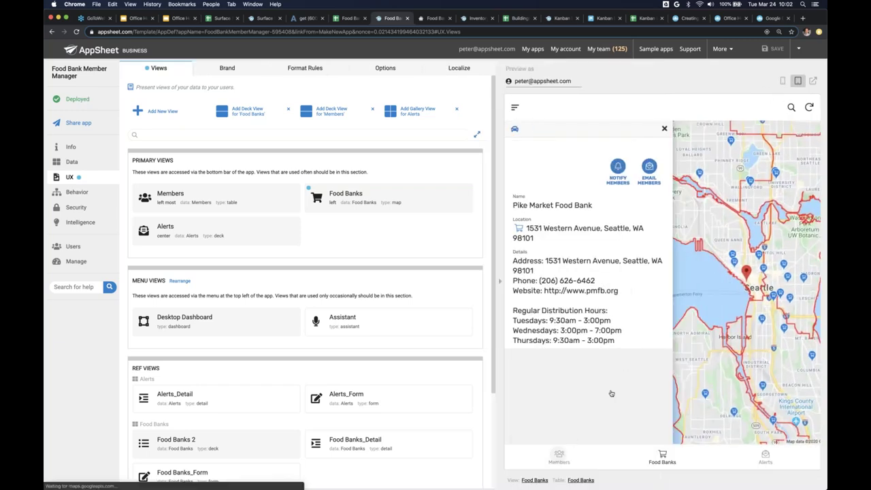
{"action": "left_click", "coordinate": [558, 456]}
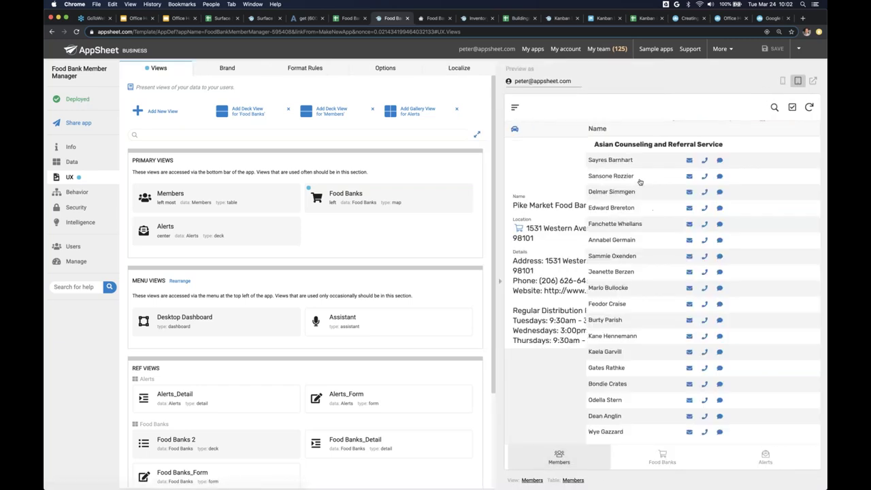
{"action": "left_click", "coordinate": [662, 456]}
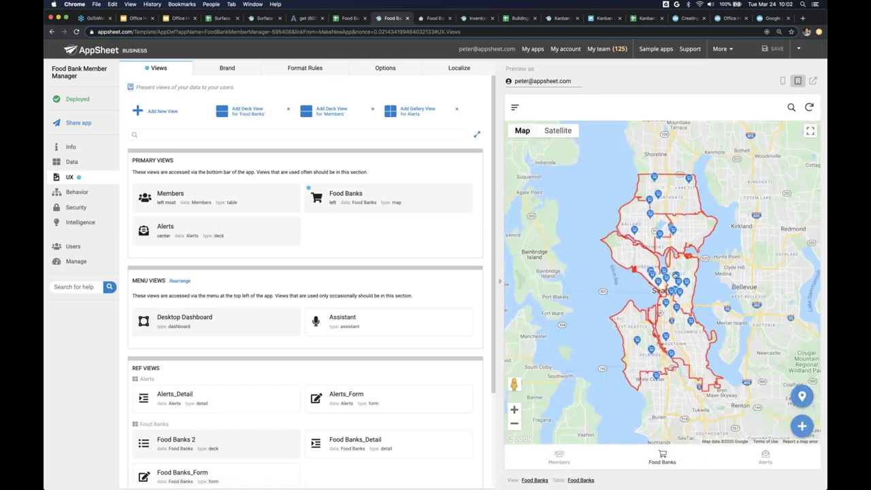
{"action": "scroll", "coordinate": [670, 273], "scroll_direction": "up", "scroll_amount": 3}
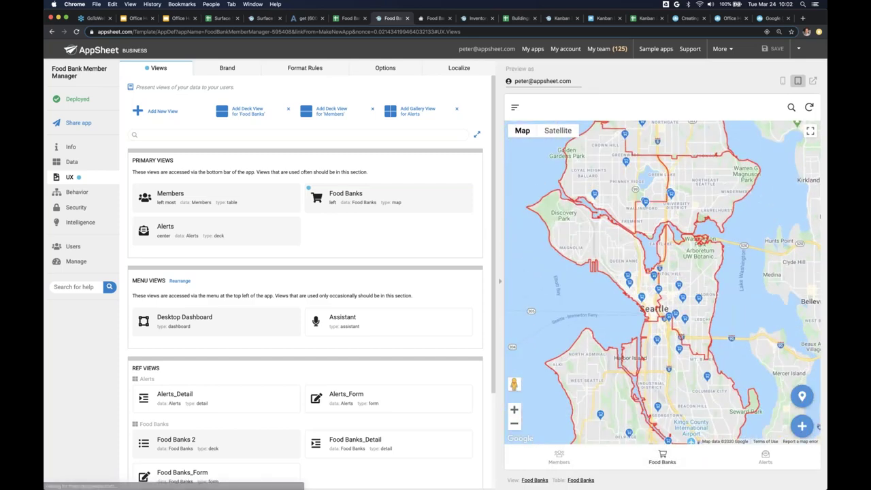
{"action": "left_click", "coordinate": [783, 81]}
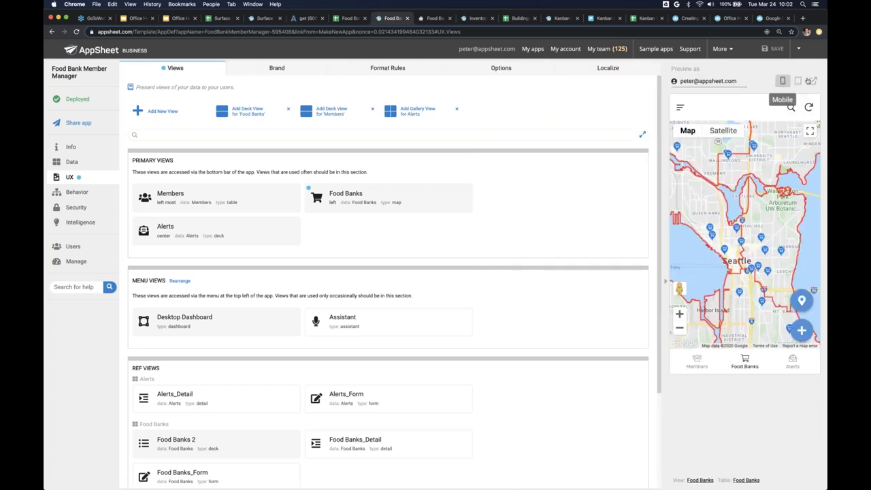
{"action": "left_click", "coordinate": [428, 19]}
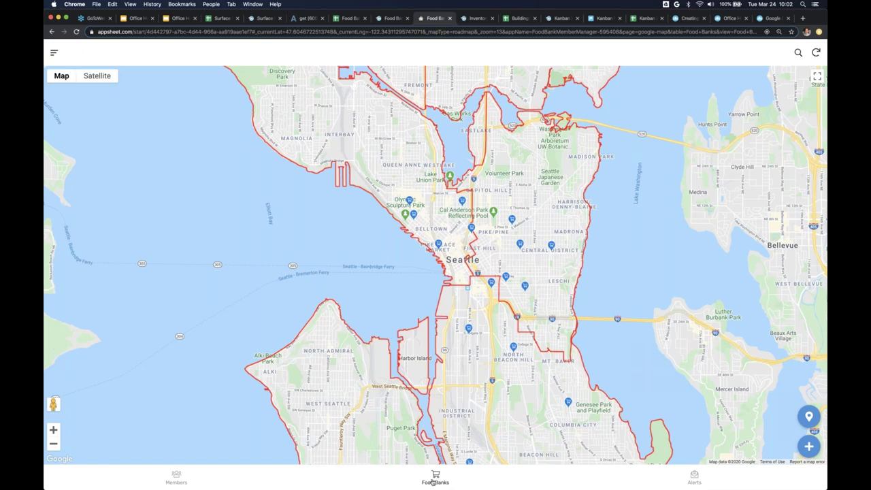
- View the running app's Members list grouped by food bank and its Alerts list, then return to the editor's views
{"action": "left_click", "coordinate": [176, 477]}
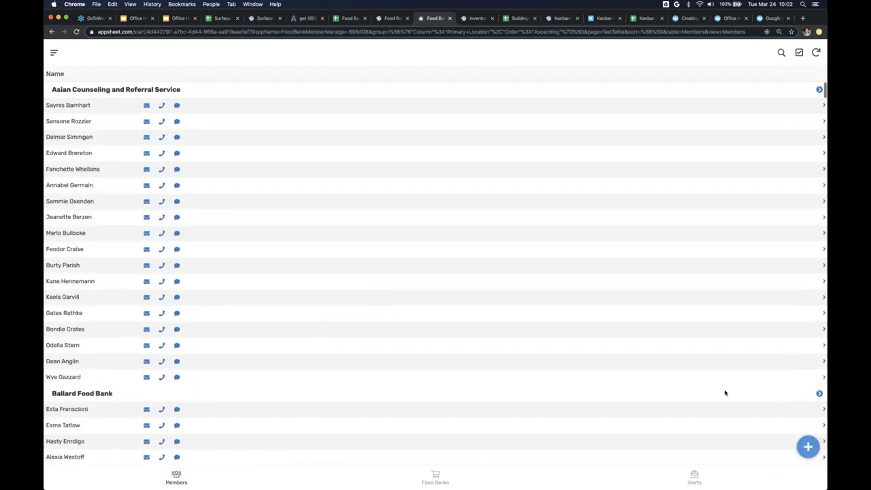
{"action": "left_click", "coordinate": [692, 478]}
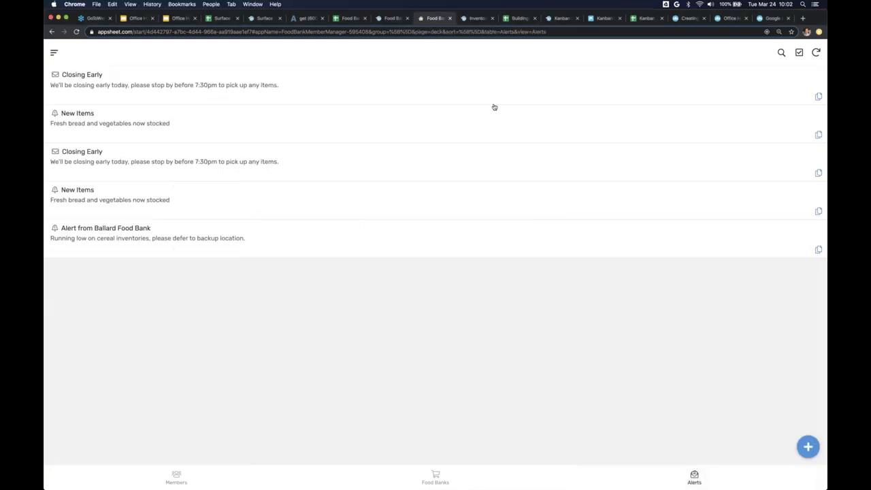
{"action": "left_click", "coordinate": [391, 18]}
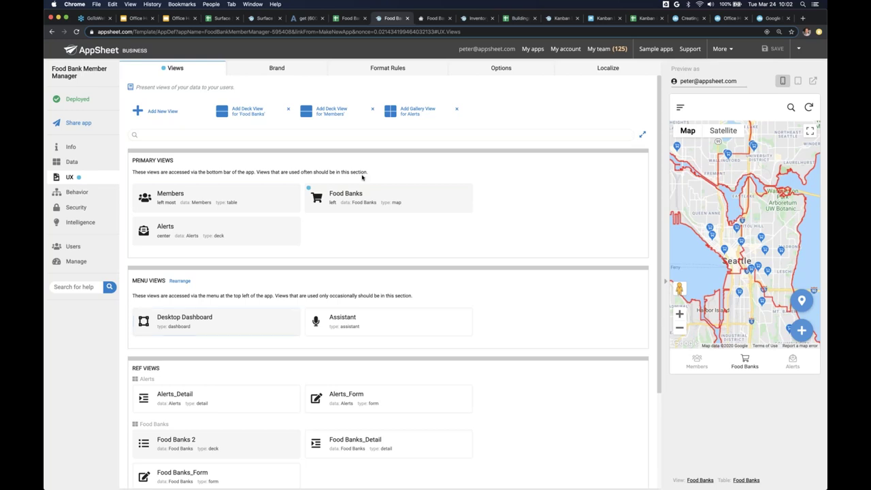
{"action": "left_click", "coordinate": [267, 325]}
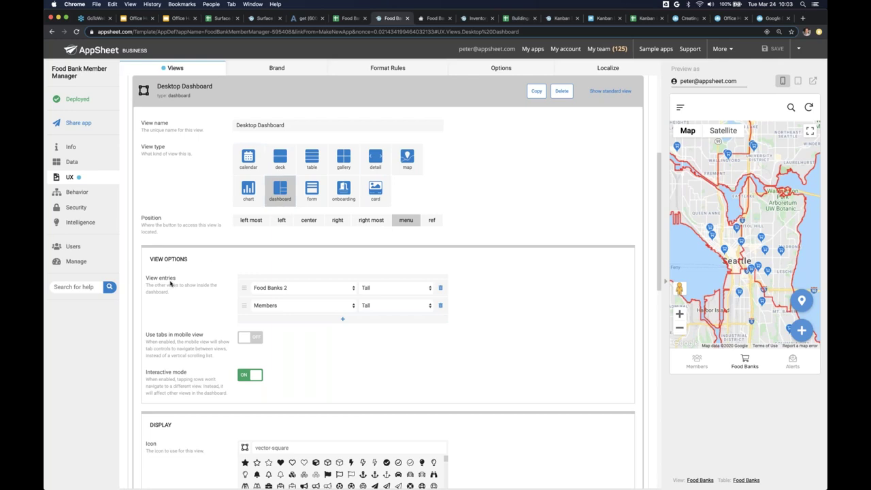
{"action": "left_click", "coordinate": [274, 289]}
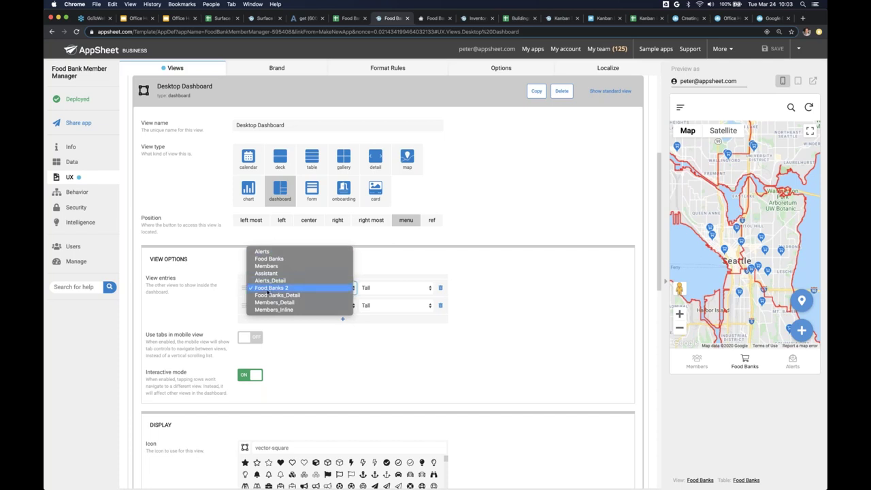
{"action": "left_click", "coordinate": [284, 288]}
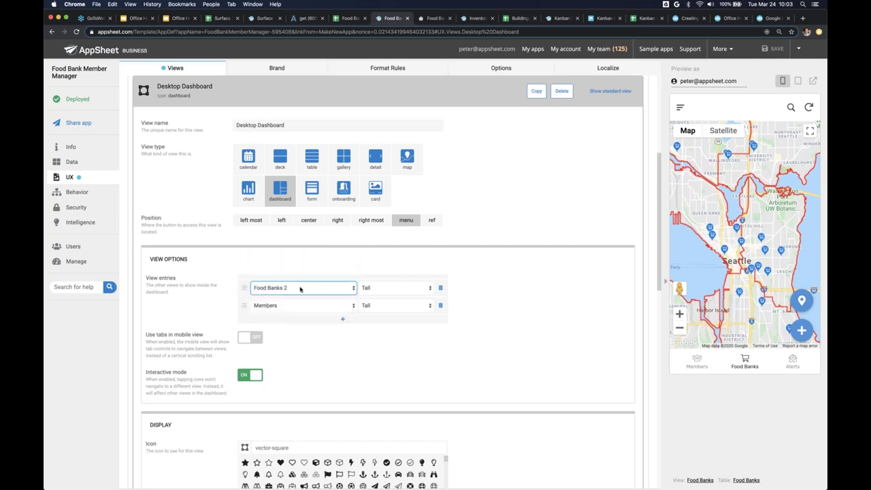
{"action": "left_click", "coordinate": [276, 306]}
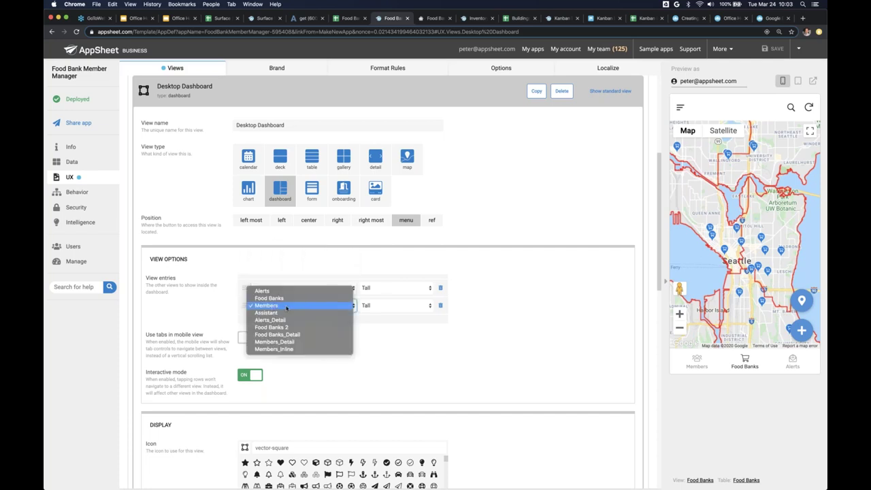
{"action": "left_click", "coordinate": [286, 307]}
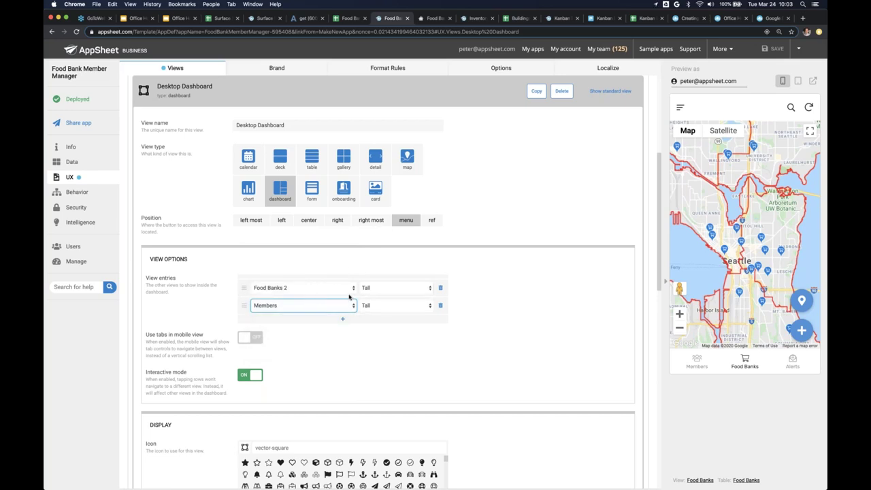
{"action": "left_click", "coordinate": [296, 363]}
{"action": "left_click", "coordinate": [370, 98]}
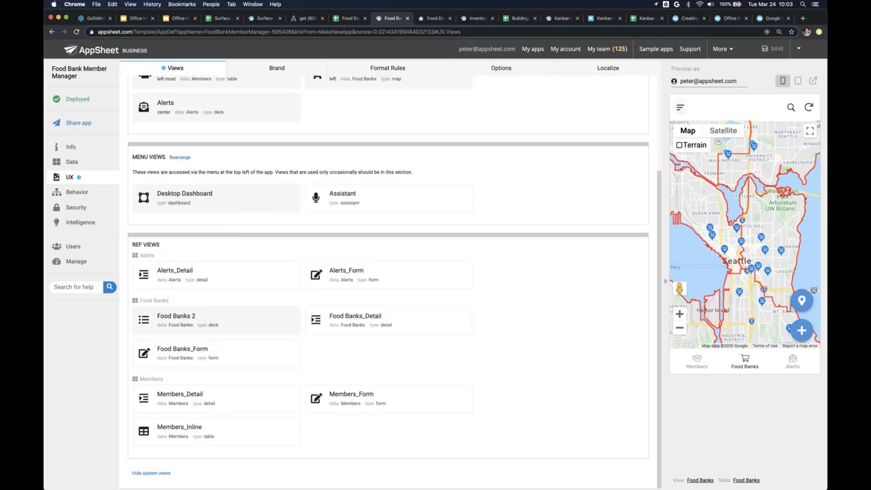
{"action": "left_click", "coordinate": [680, 107]}
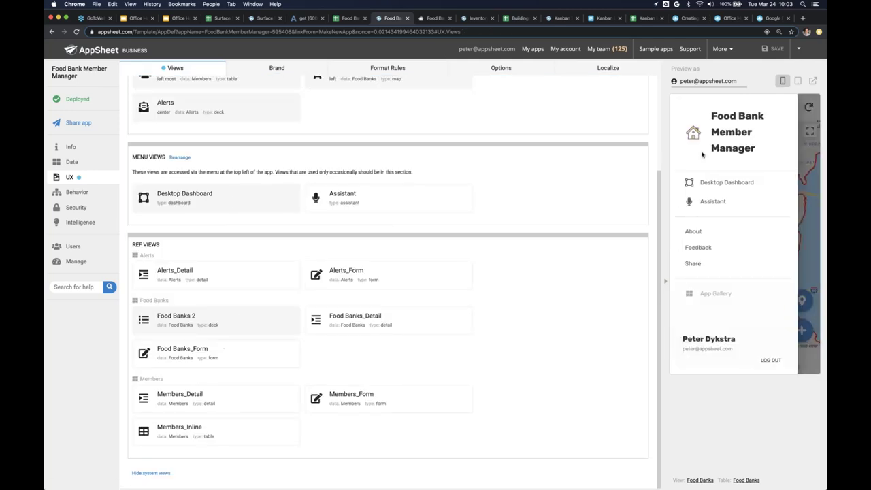
{"action": "left_click", "coordinate": [709, 186]}
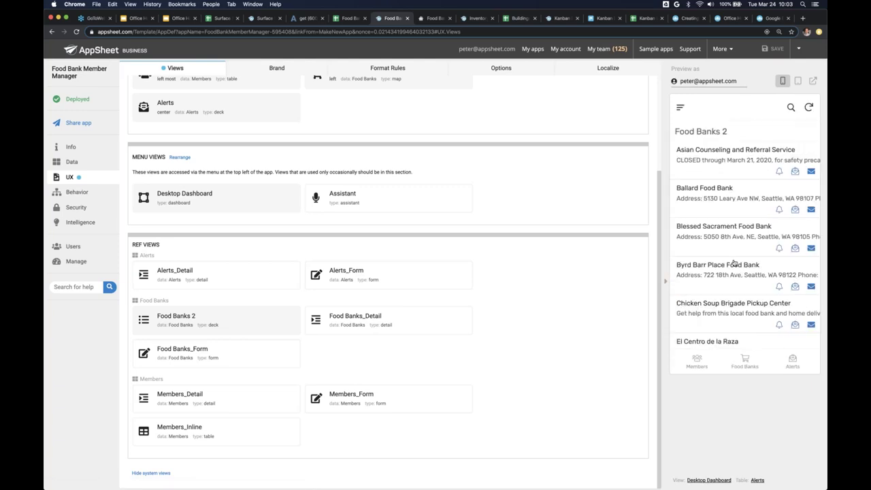
{"action": "scroll", "coordinate": [735, 263], "scroll_direction": "down", "scroll_amount": 3}
{"action": "scroll", "coordinate": [734, 263], "scroll_direction": "down", "scroll_amount": 5}
{"action": "scroll", "coordinate": [745, 311], "scroll_direction": "up", "scroll_amount": 8}
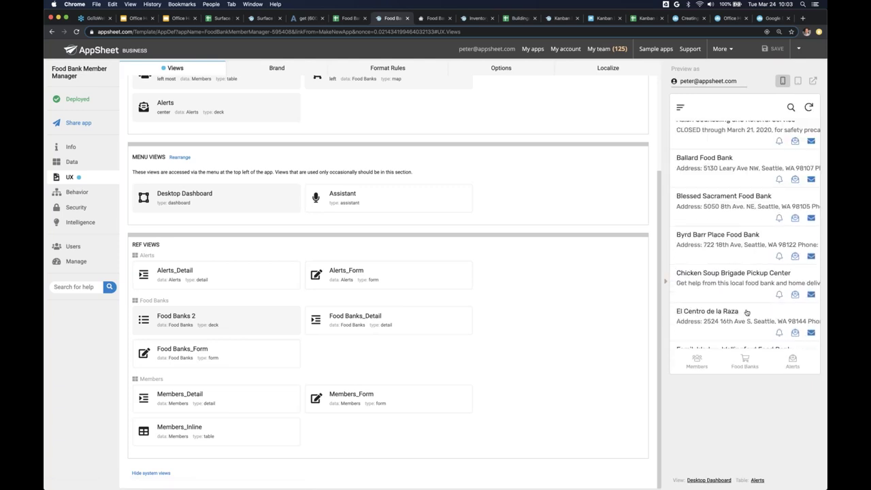
{"action": "left_click", "coordinate": [745, 360]}
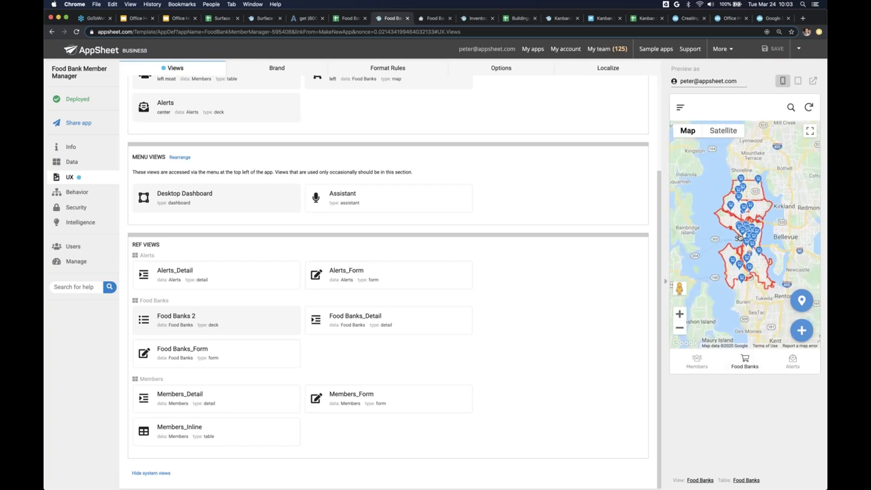
{"action": "left_click", "coordinate": [430, 19]}
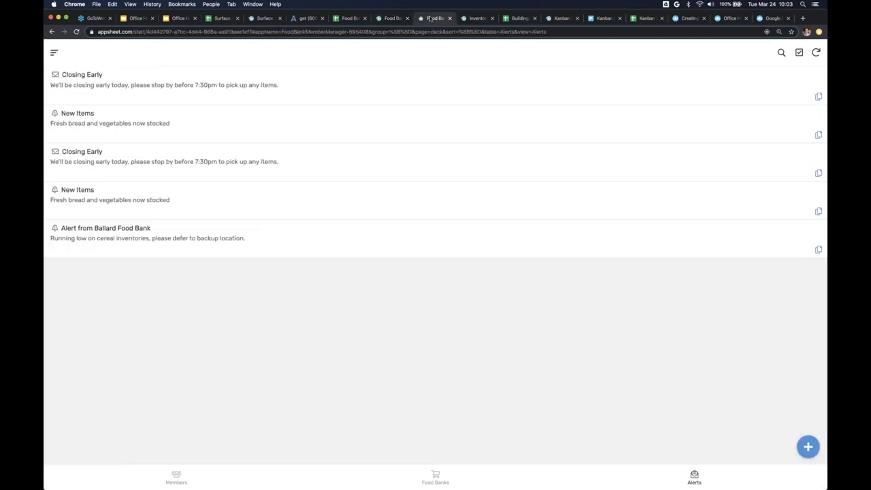
{"action": "left_click", "coordinate": [54, 52]}
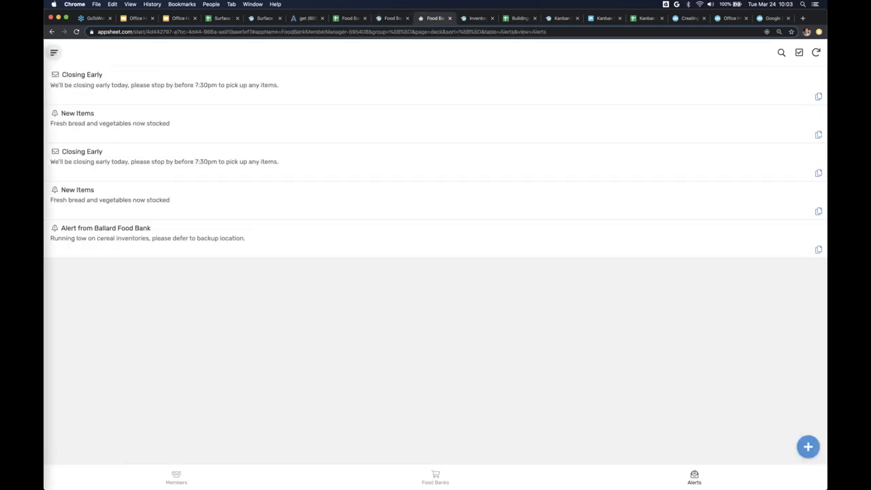
{"action": "left_click", "coordinate": [84, 114]}
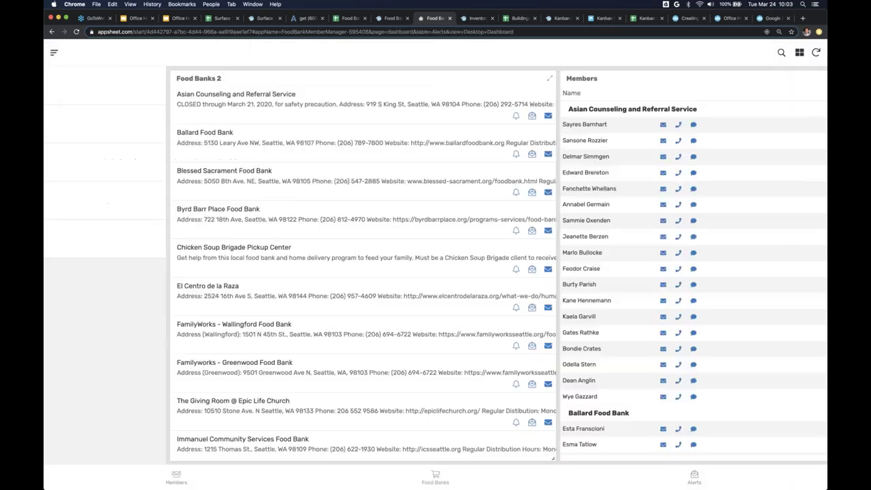
{"action": "scroll", "coordinate": [181, 237], "scroll_direction": "down", "scroll_amount": 10}
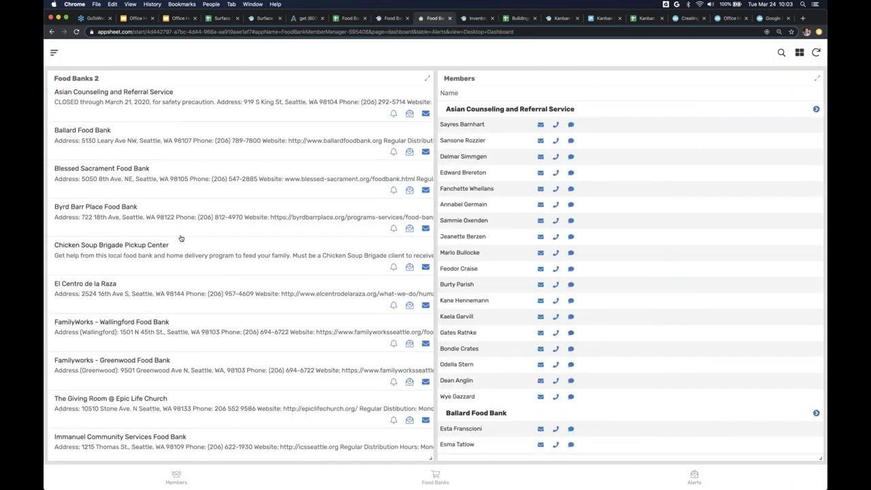
{"action": "scroll", "coordinate": [181, 237], "scroll_direction": "up", "scroll_amount": 10}
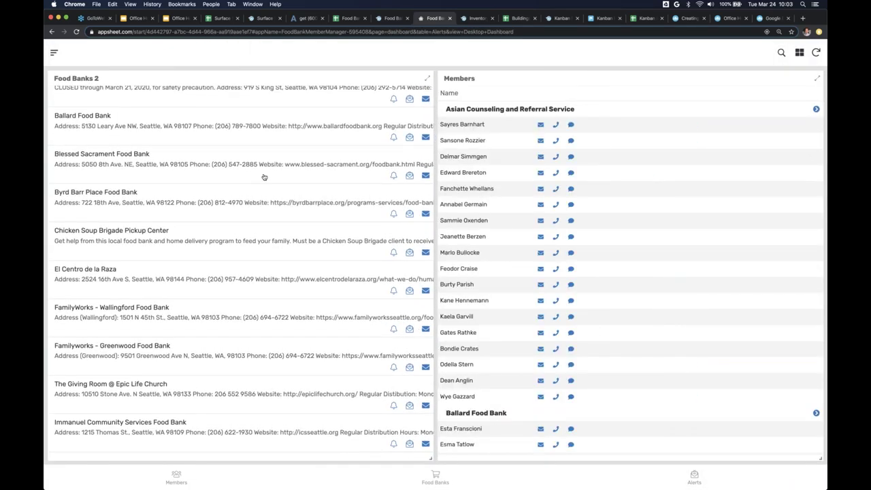
{"action": "left_click", "coordinate": [265, 175]}
{"action": "left_click", "coordinate": [263, 198]}
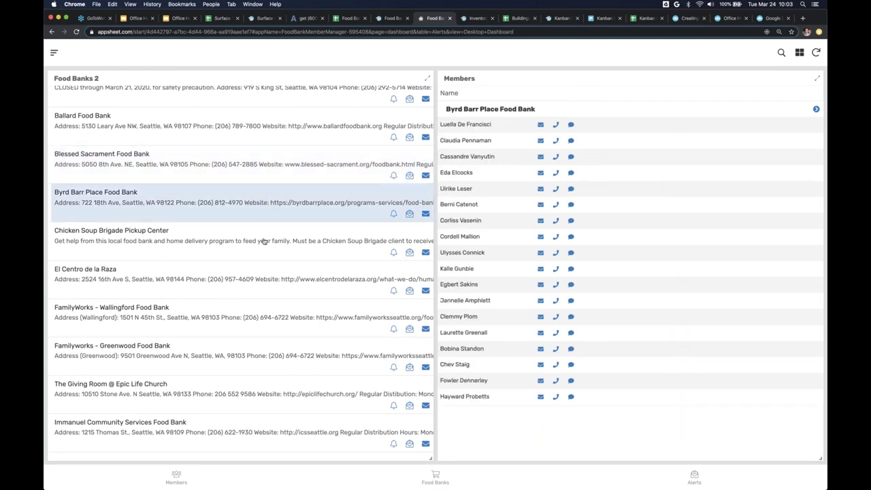
{"action": "left_click", "coordinate": [266, 242]}
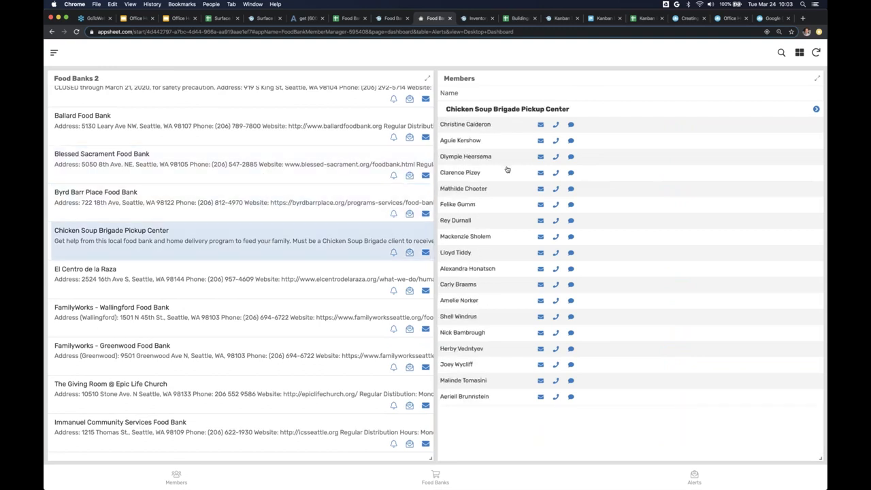
{"action": "left_click", "coordinate": [268, 293]}
{"action": "left_click", "coordinate": [264, 316]}
{"action": "left_click", "coordinate": [258, 353]}
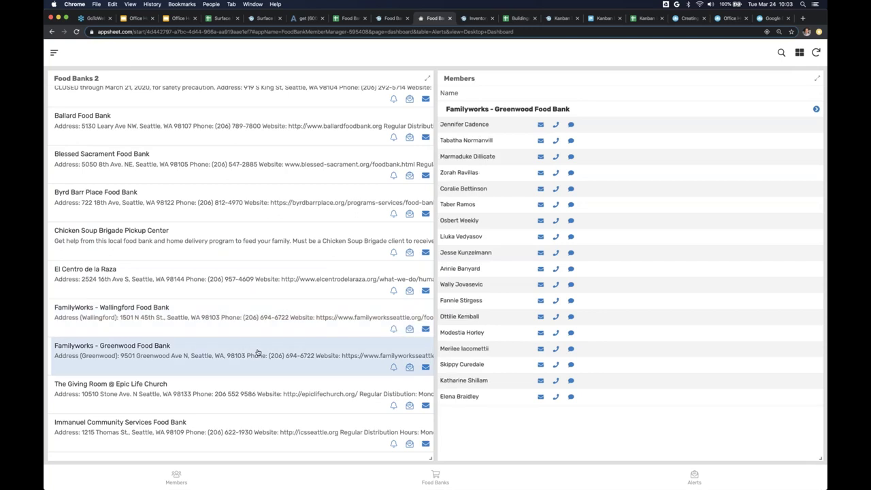
{"action": "left_click", "coordinate": [219, 172]}
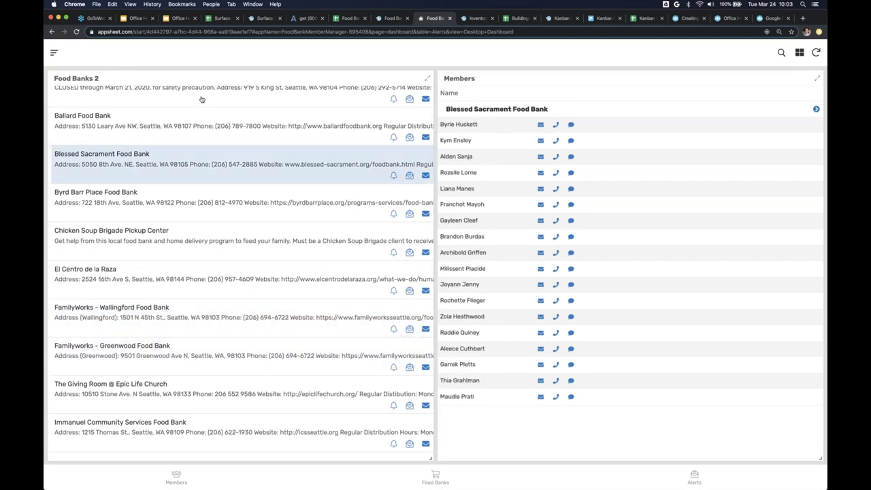
{"action": "left_click", "coordinate": [202, 100]}
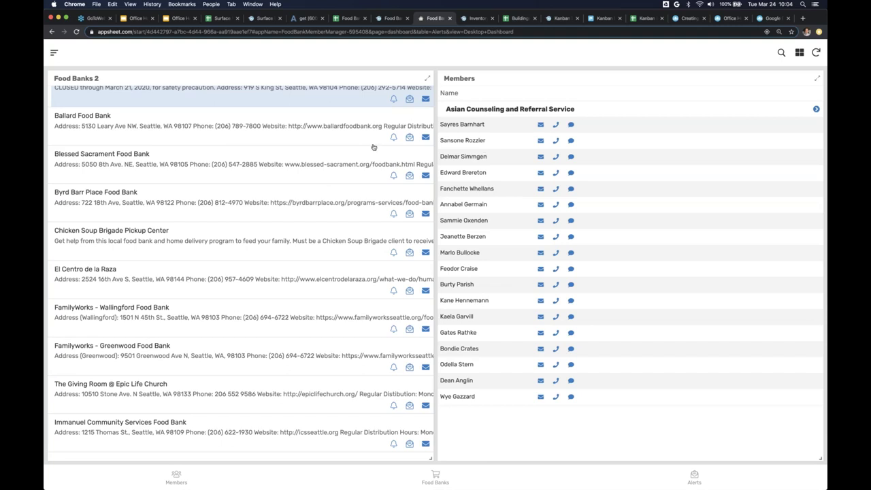
{"action": "left_click", "coordinate": [309, 131]}
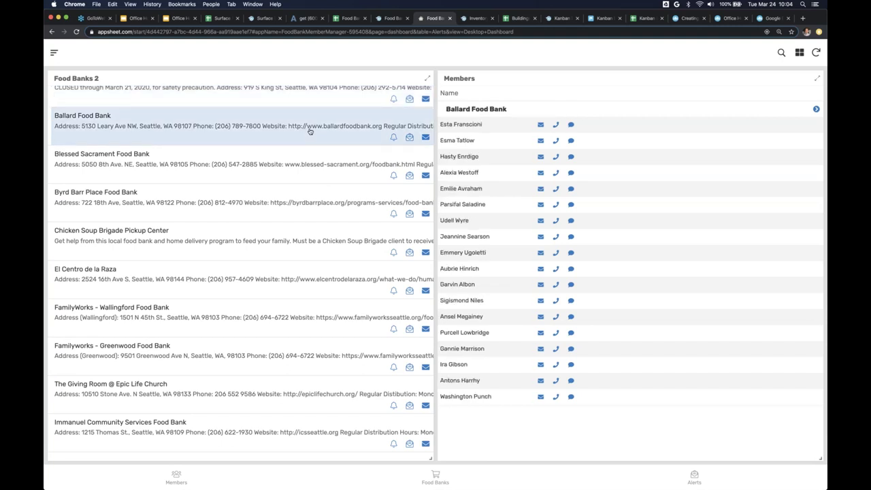
{"action": "key", "text": "ctrl+shift+Tab"}
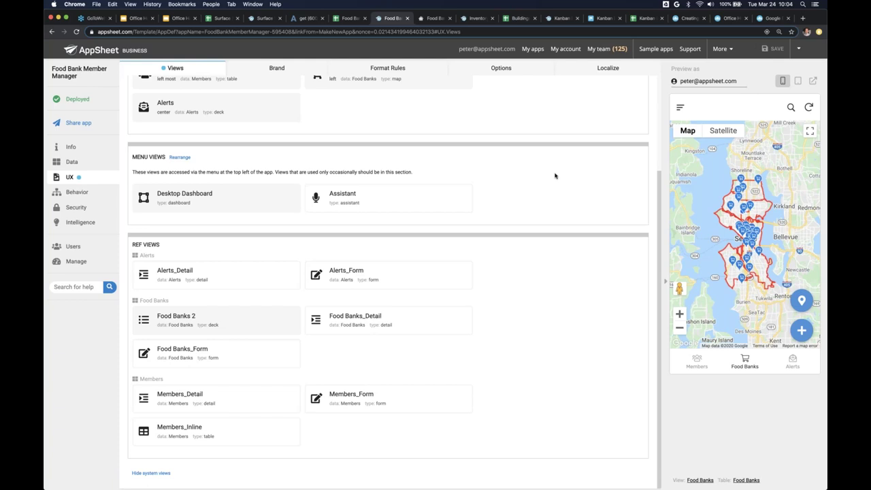
{"action": "key", "text": "ctrl+Tab"}
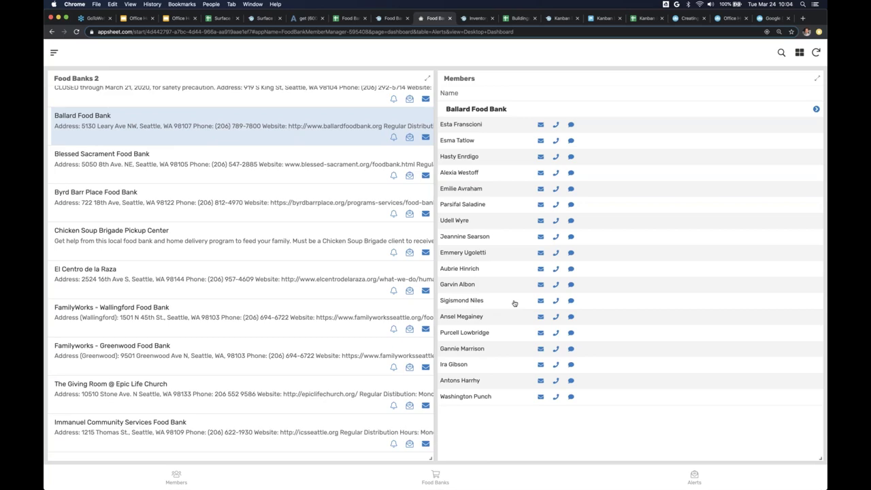
- From the UX Options page, open the Expression Assistant on the Starting view formula
{"action": "key", "text": "ctrl+shift+Tab"}
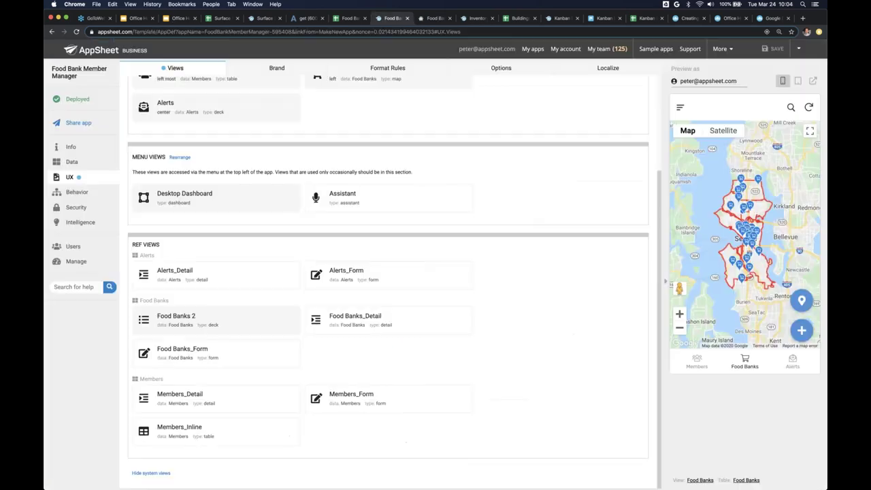
{"action": "scroll", "coordinate": [290, 202], "scroll_direction": "up", "scroll_amount": 5}
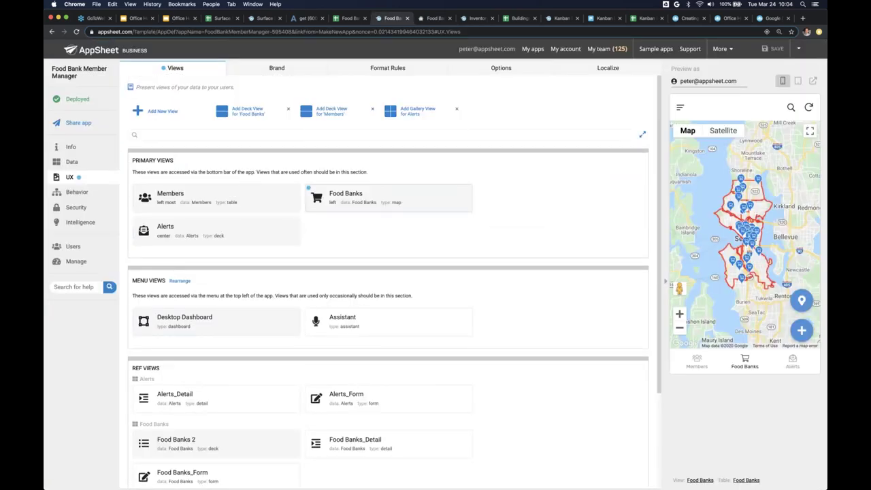
{"action": "left_click", "coordinate": [500, 69]}
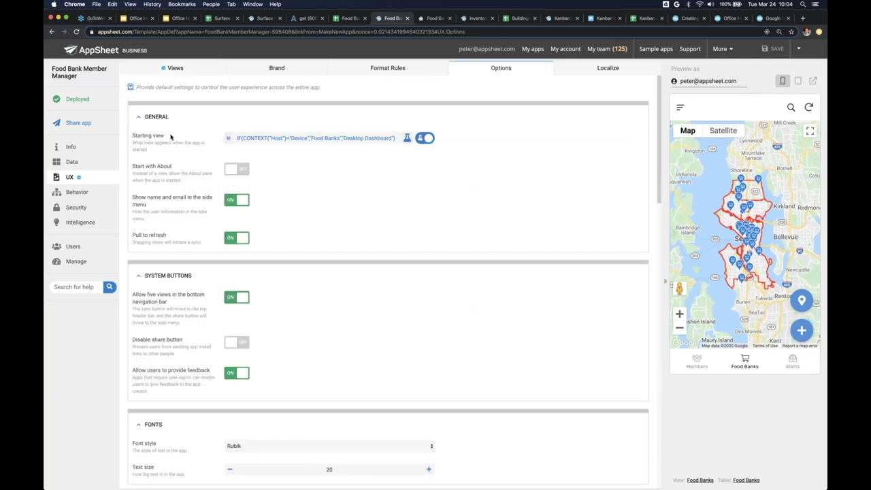
{"action": "scroll", "coordinate": [170, 137], "scroll_direction": "up", "scroll_amount": 5}
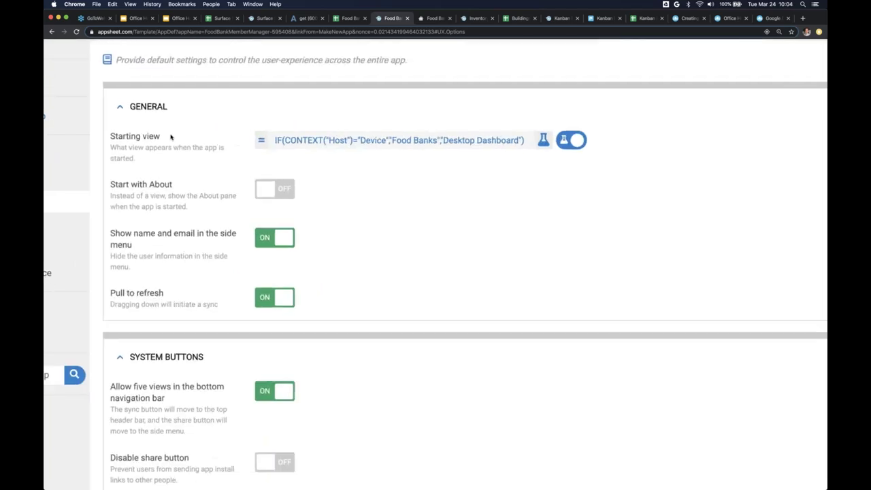
{"action": "scroll", "coordinate": [170, 136], "scroll_direction": "down", "scroll_amount": 5}
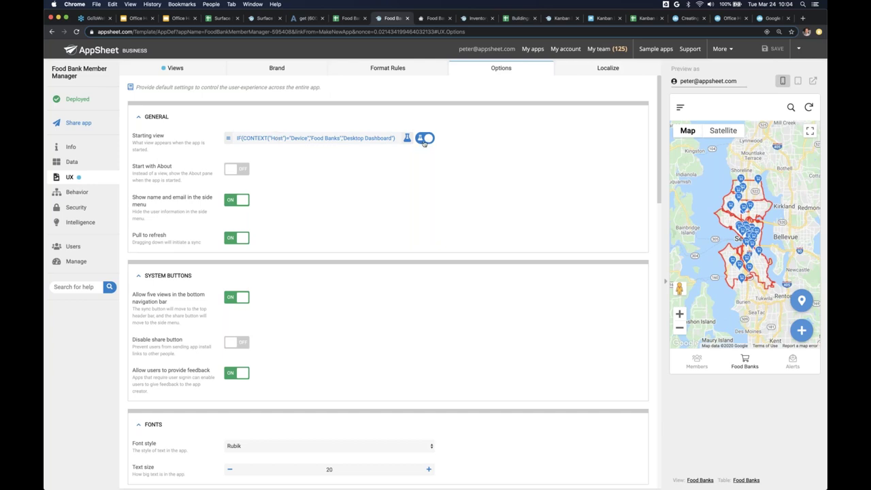
{"action": "left_click", "coordinate": [407, 138]}
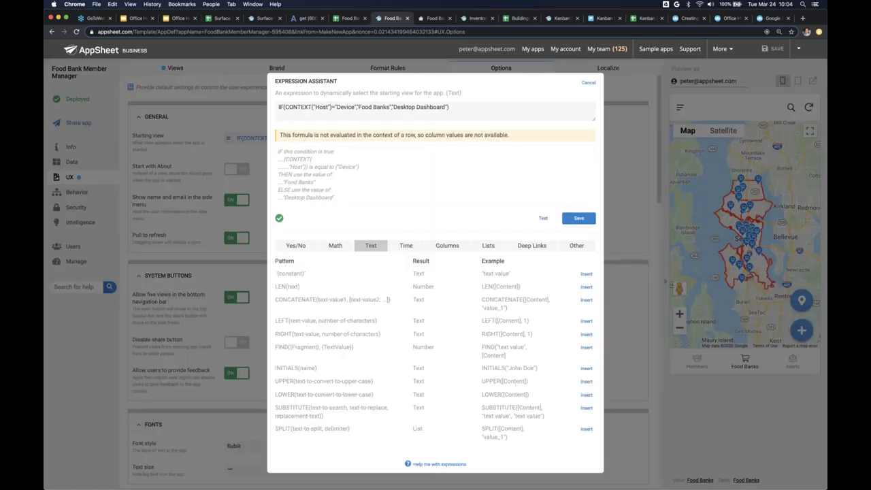
- Highlight CONTEXT("Host") and the word Host in the Starting view formula
{"action": "left_click", "coordinate": [322, 102]}
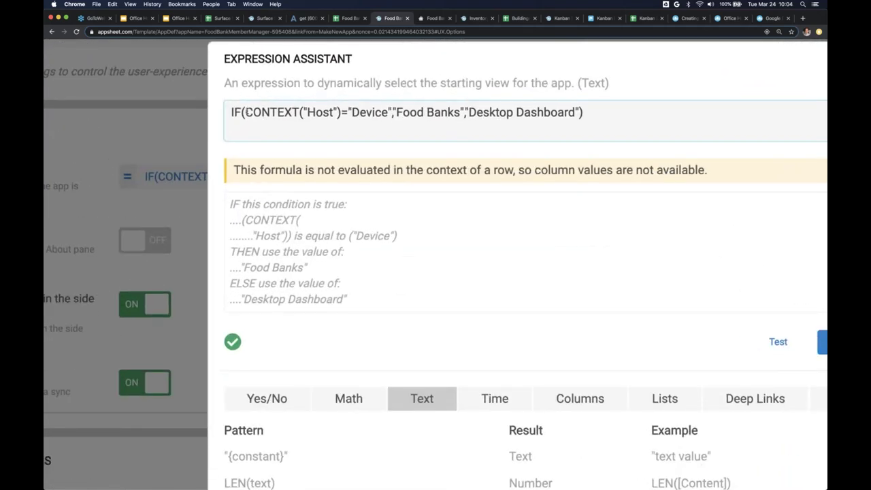
{"action": "left_click_drag", "start_coordinate": [245, 112], "coordinate": [262, 112]}
{"action": "left_click", "coordinate": [342, 112]}
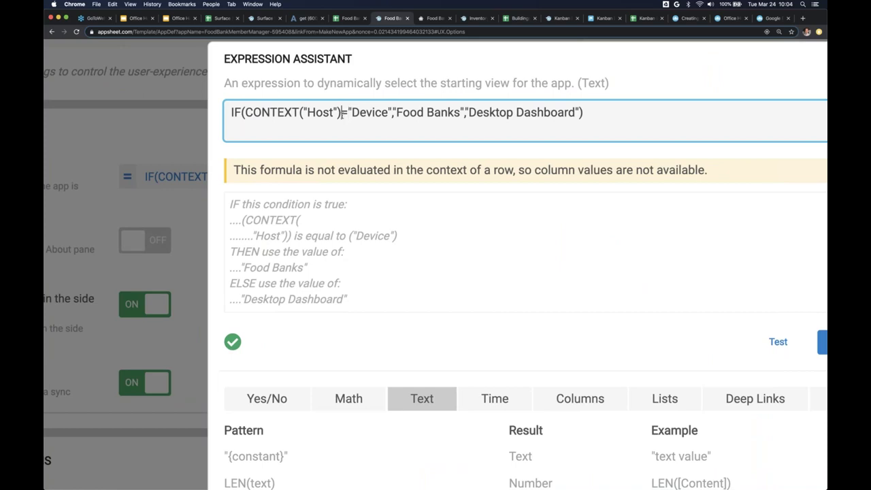
{"action": "left_click_drag", "start_coordinate": [343, 113], "coordinate": [246, 113]}
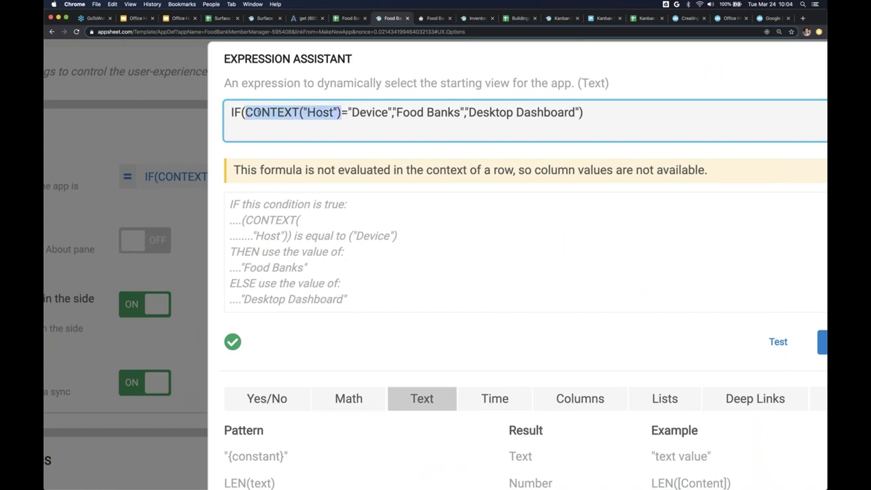
{"action": "left_click", "coordinate": [244, 114]}
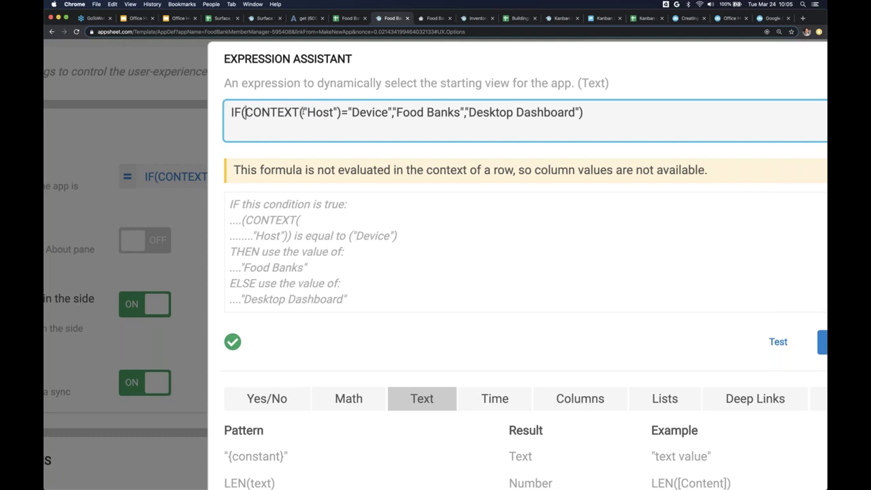
{"action": "key", "text": "shift+alt+Right"}
{"action": "key", "text": "shift+alt+Right"}
{"action": "key", "text": "shift+Right"}
{"action": "key", "text": "shift+Right"}
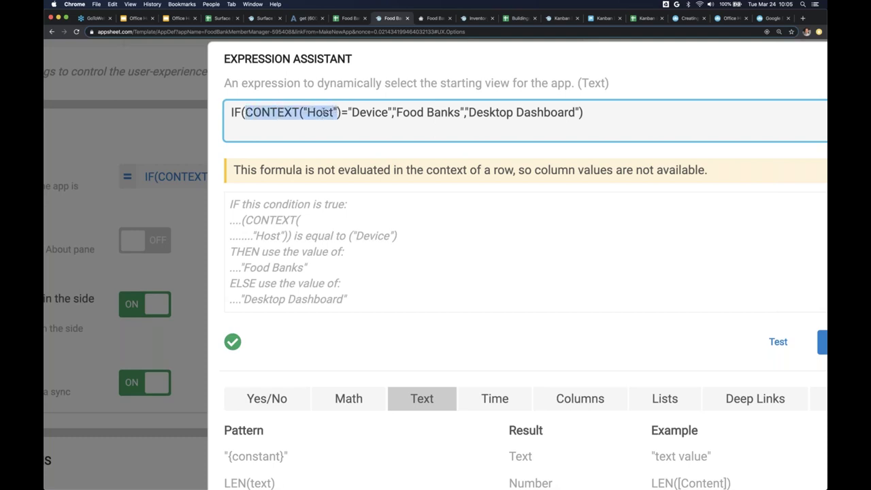
{"action": "left_click", "coordinate": [323, 112]}
{"action": "double_click", "coordinate": [323, 112]}
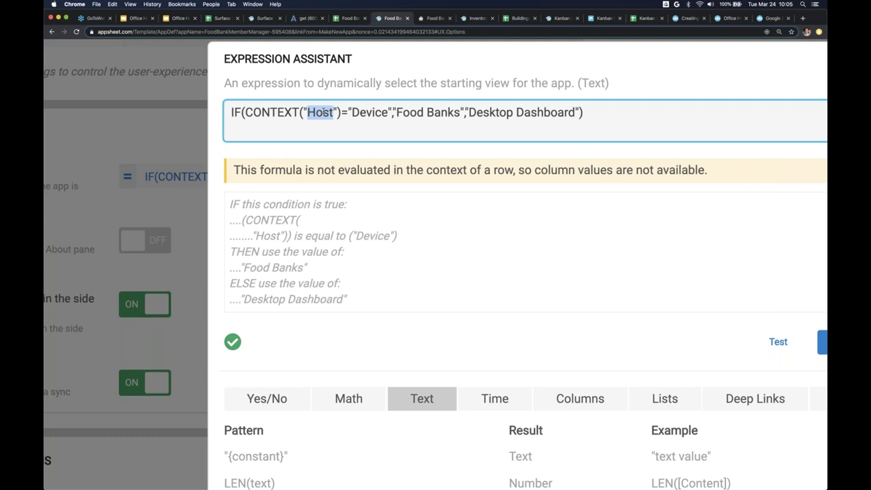
- Highlight the condition CONTEXT("Host")="Device", then the results Food Banks and Desktop Dashboard
{"action": "left_click_drag", "start_coordinate": [245, 112], "coordinate": [388, 112]}
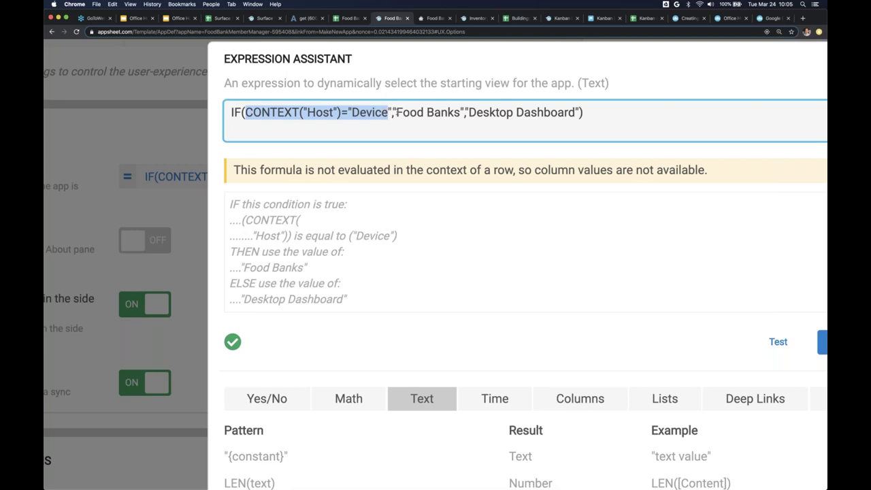
{"action": "left_click_drag", "start_coordinate": [396, 112], "coordinate": [461, 112]}
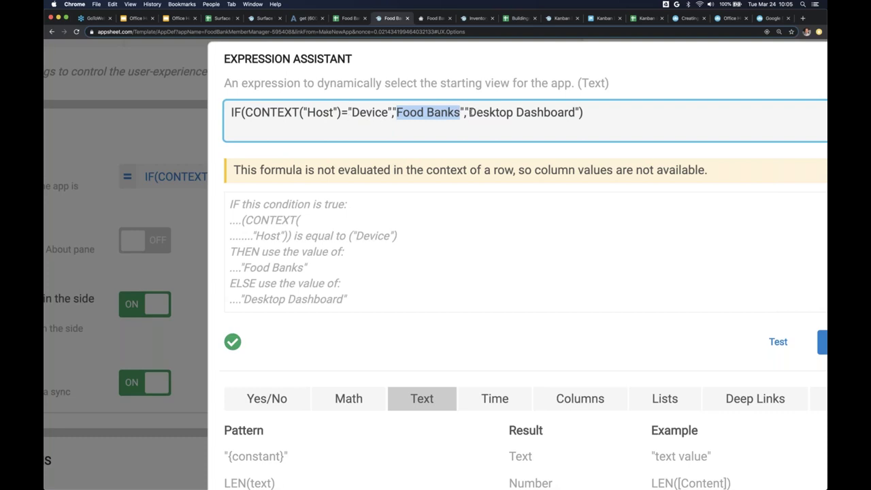
{"action": "left_click", "coordinate": [469, 112]}
{"action": "left_click_drag", "start_coordinate": [469, 113], "coordinate": [575, 113]}
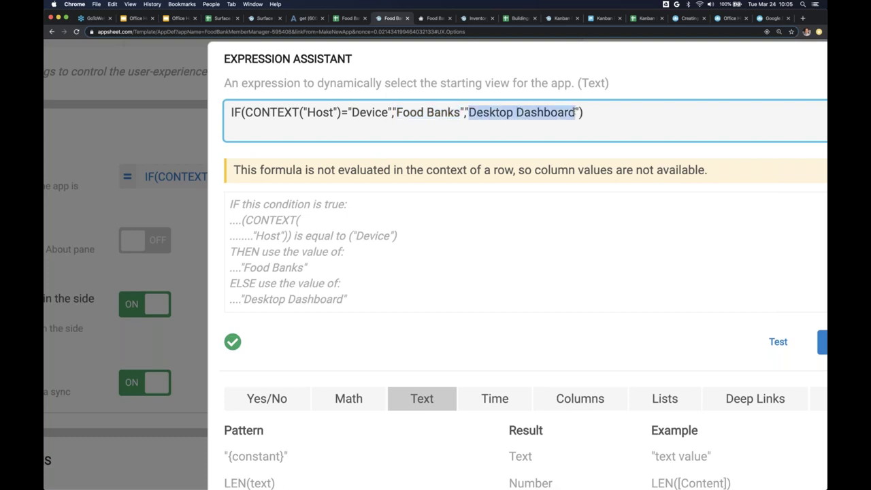
- Check the running app's Desktop Dashboard, then return and cancel the Expression Assistant without changes
{"action": "left_click", "coordinate": [435, 18]}
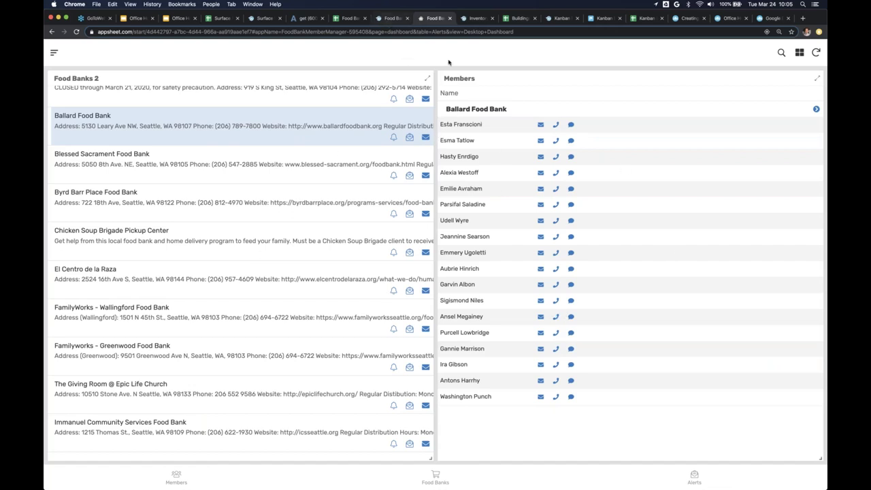
{"action": "key", "text": "ctrl+shift+Tab"}
{"action": "key", "text": "super+minus"}
{"action": "key", "text": "super+minus"}
{"action": "key", "text": "super+minus"}
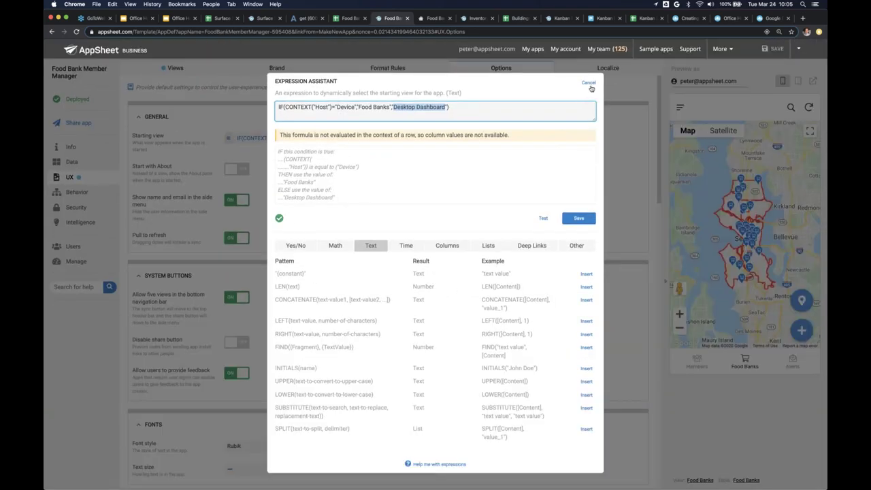
{"action": "left_click", "coordinate": [589, 85]}
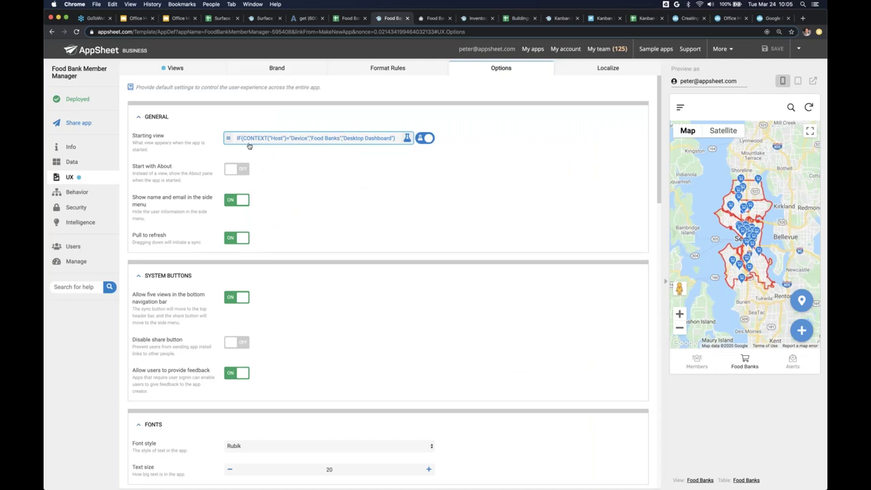
- On the Views page, expand the Members view and look through its Display settings
{"action": "left_click", "coordinate": [176, 68]}
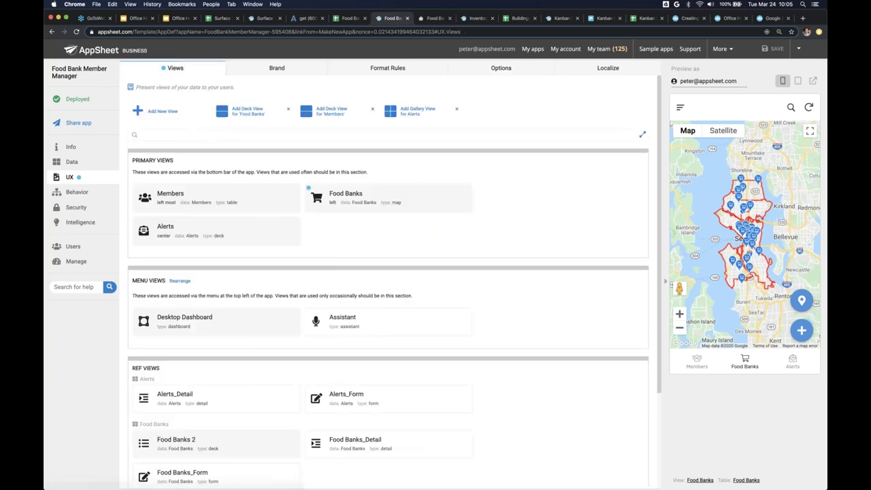
{"action": "left_click", "coordinate": [239, 196]}
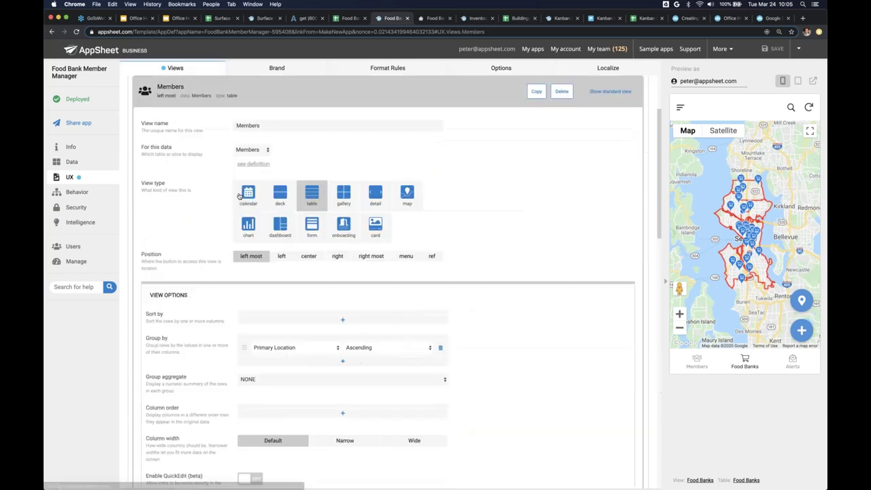
{"action": "scroll", "coordinate": [199, 389], "scroll_direction": "down", "scroll_amount": 5}
{"action": "scroll", "coordinate": [199, 388], "scroll_direction": "down", "scroll_amount": 5}
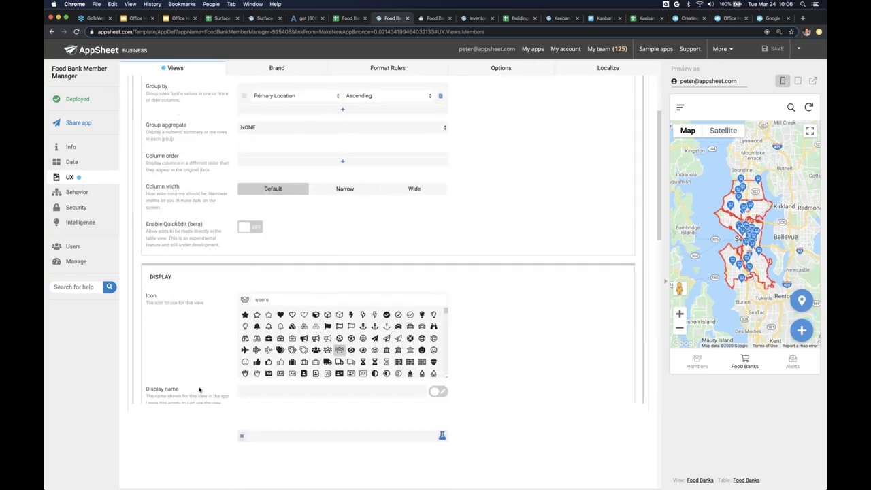
{"action": "scroll", "coordinate": [171, 270], "scroll_direction": "up", "scroll_amount": 1}
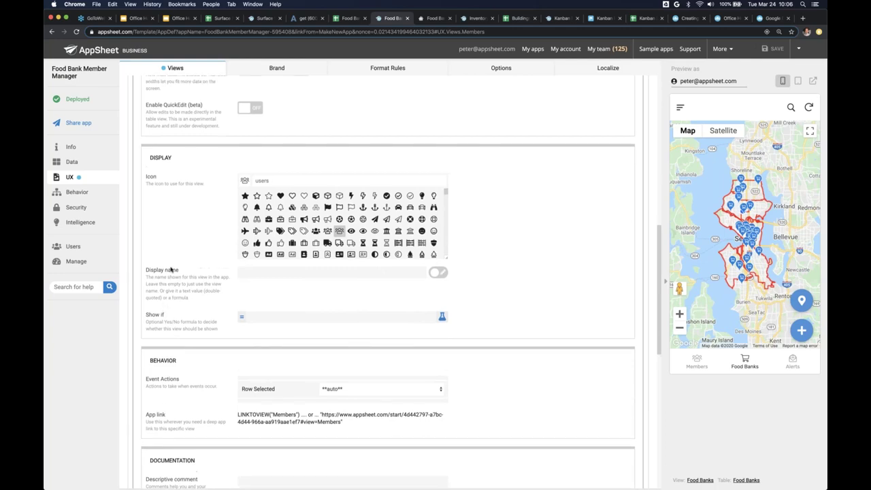
{"action": "scroll", "coordinate": [171, 270], "scroll_direction": "down", "scroll_amount": 1}
{"action": "scroll", "coordinate": [171, 270], "scroll_direction": "up", "scroll_amount": 5}
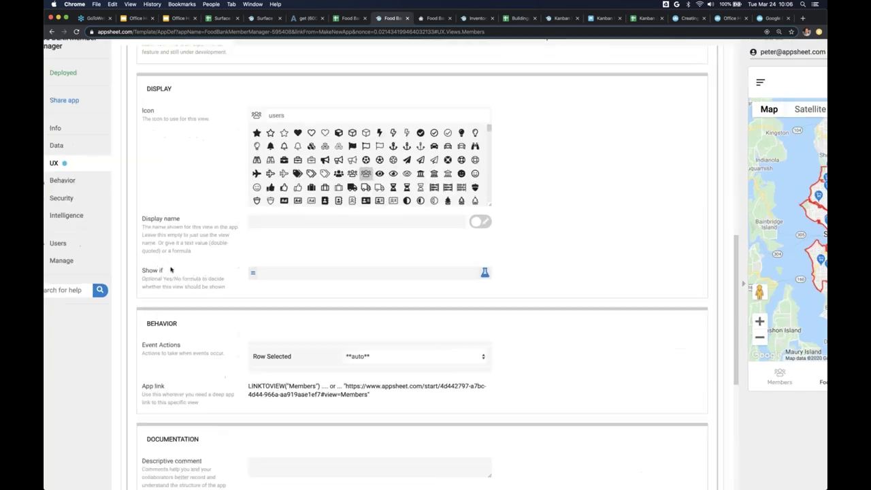
{"action": "scroll", "coordinate": [176, 274], "scroll_direction": "up", "scroll_amount": 3}
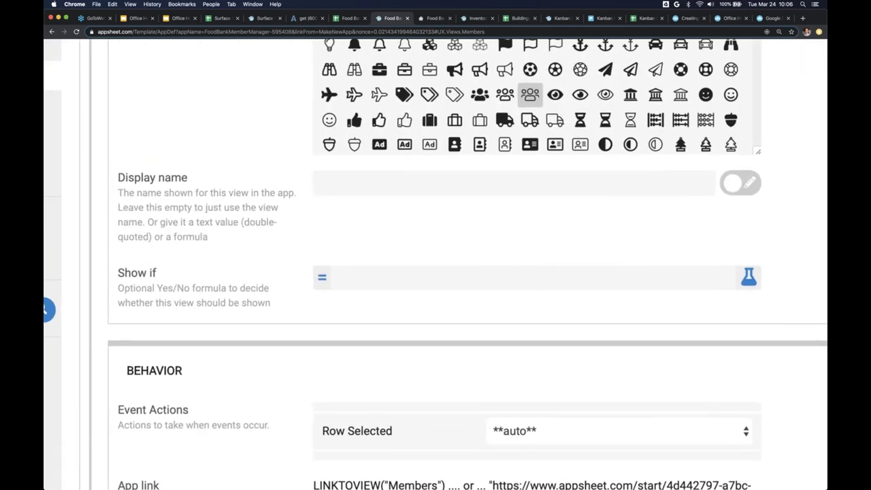
- Inspect the Members view's Show if formula, then collapse the Members view back into the list
{"action": "left_click", "coordinate": [342, 280]}
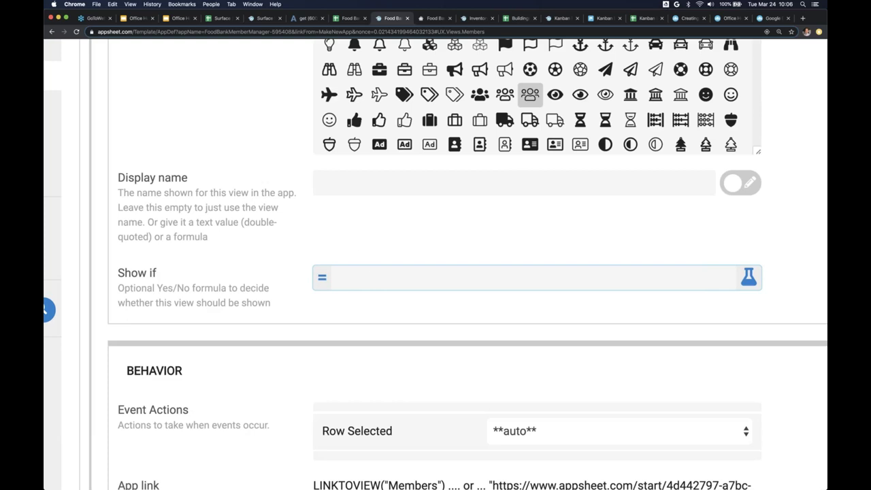
{"action": "left_click", "coordinate": [359, 255]}
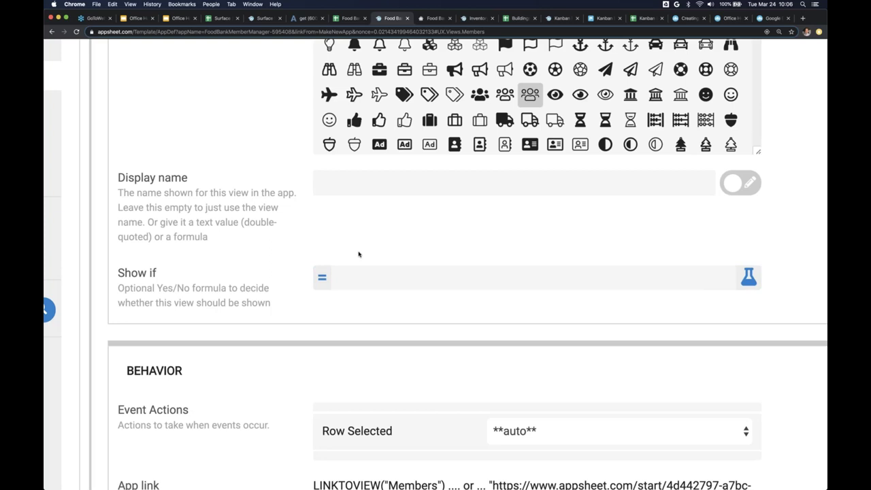
{"action": "scroll", "coordinate": [354, 263], "scroll_direction": "down", "scroll_amount": 5}
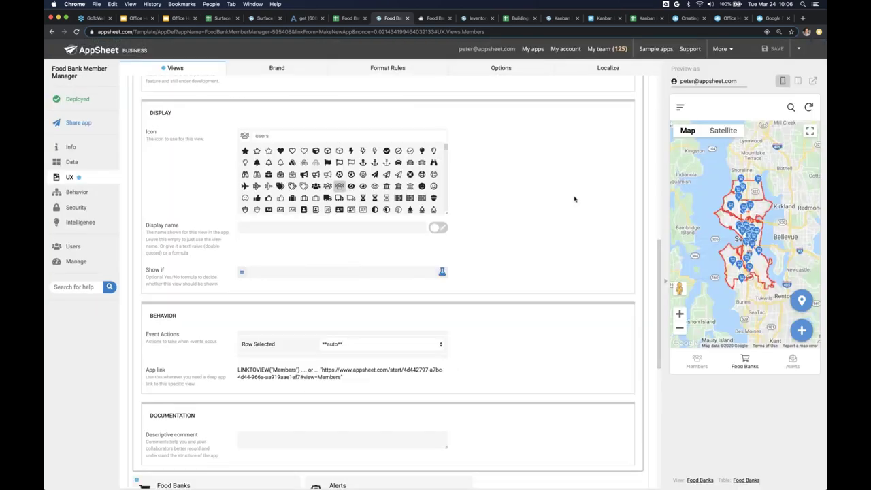
{"action": "scroll", "coordinate": [575, 205], "scroll_direction": "up", "scroll_amount": 10}
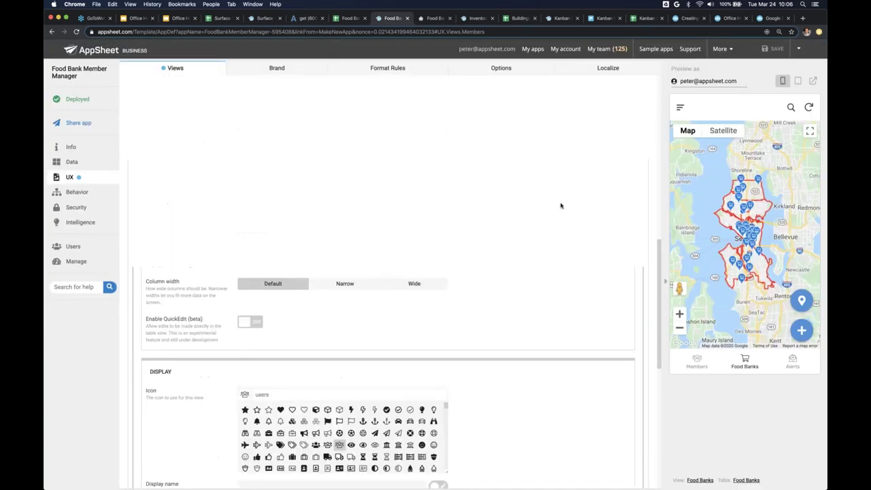
{"action": "left_click", "coordinate": [422, 170]}
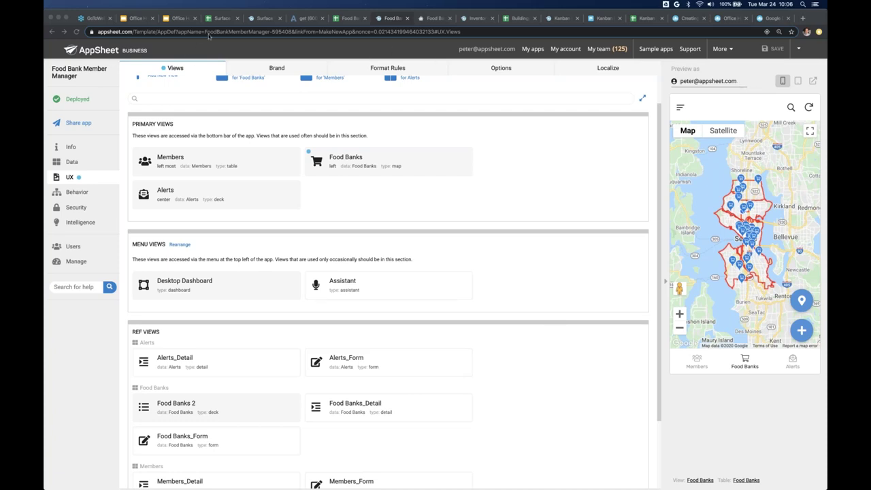
- Review the Office Hours Agenda slide, then bring up the Surface Sanitizer spreadsheet's Checkpoints sheet
{"action": "left_click", "coordinate": [181, 19]}
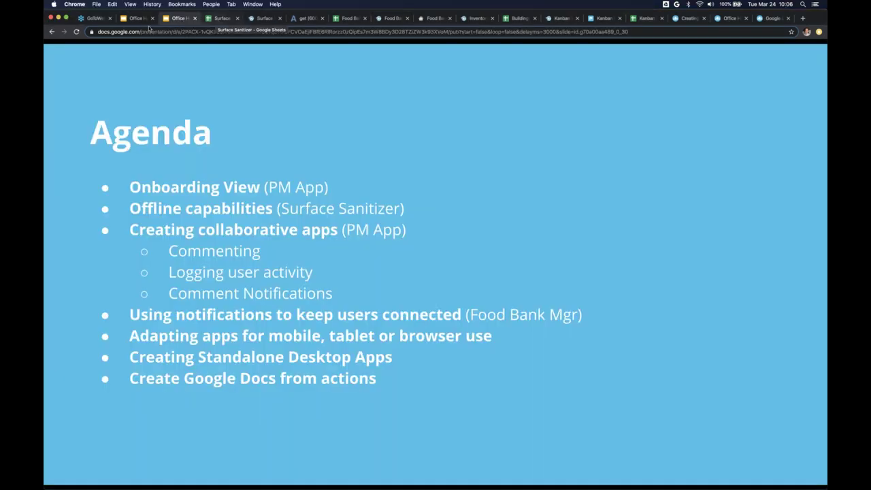
{"action": "left_click", "coordinate": [219, 18]}
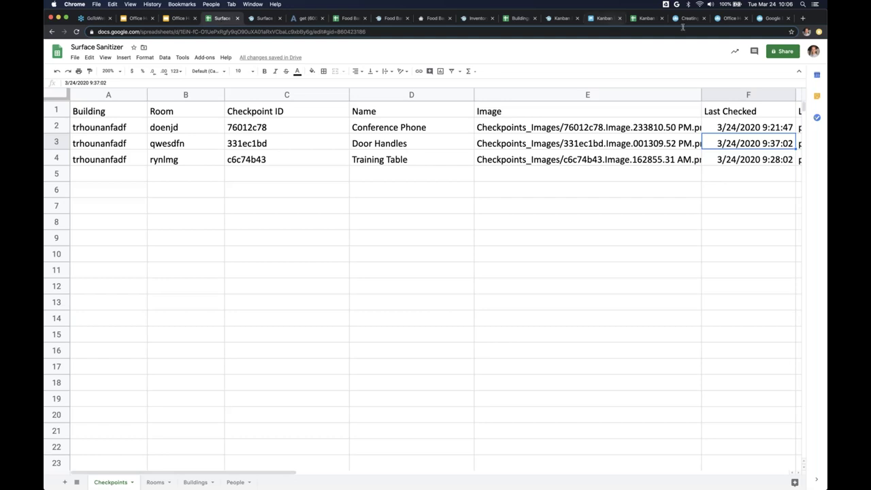
- Bring up the running Kanban Board app with its To-Do, In-Progress and Done columns
{"action": "left_click", "coordinate": [590, 20]}
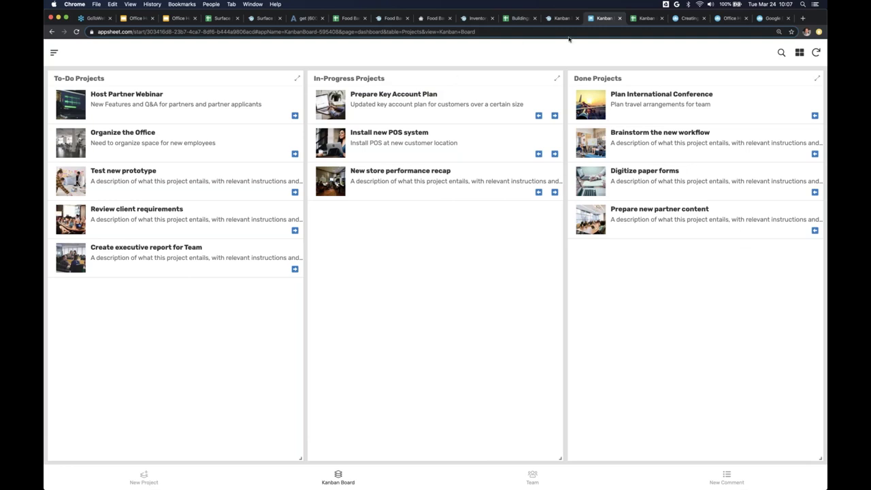
- Preview the running Food Bank app's Desktop Dashboard, then return to the editor's Views page
{"action": "left_click", "coordinate": [435, 19]}
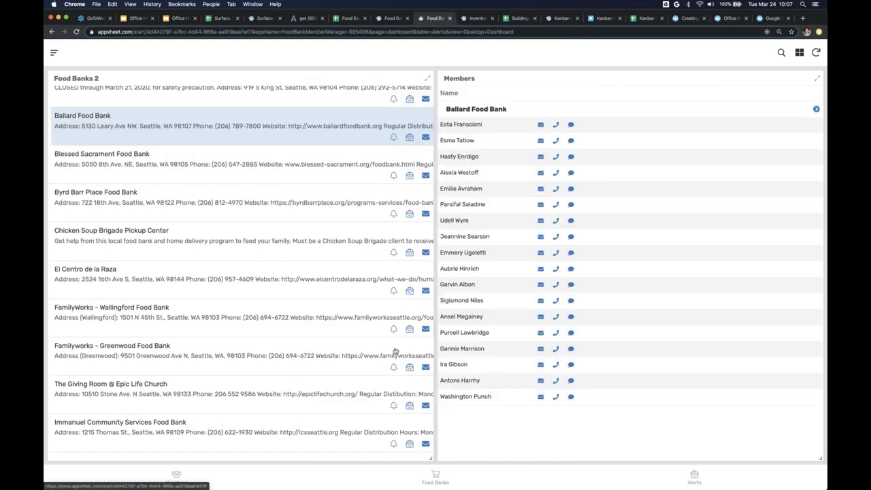
{"action": "scroll", "coordinate": [394, 350], "scroll_direction": "down", "scroll_amount": 3}
{"action": "scroll", "coordinate": [395, 350], "scroll_direction": "up", "scroll_amount": 4}
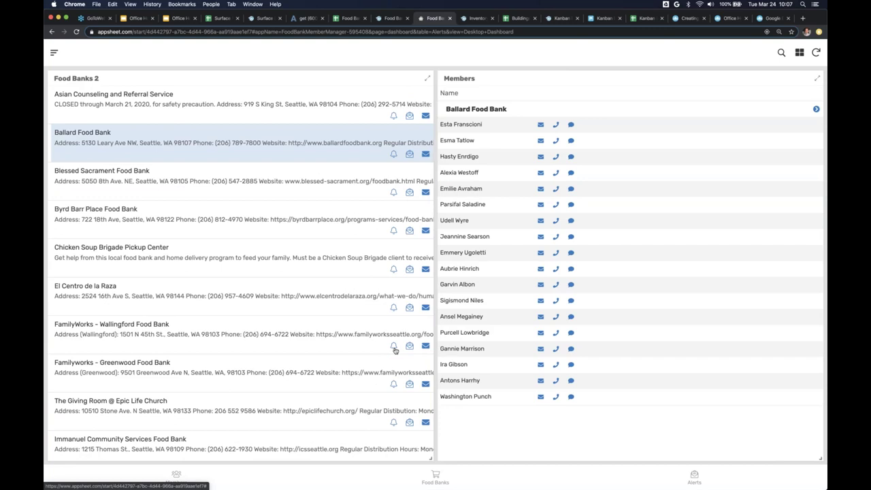
{"action": "key", "text": "ctrl+shift+Tab"}
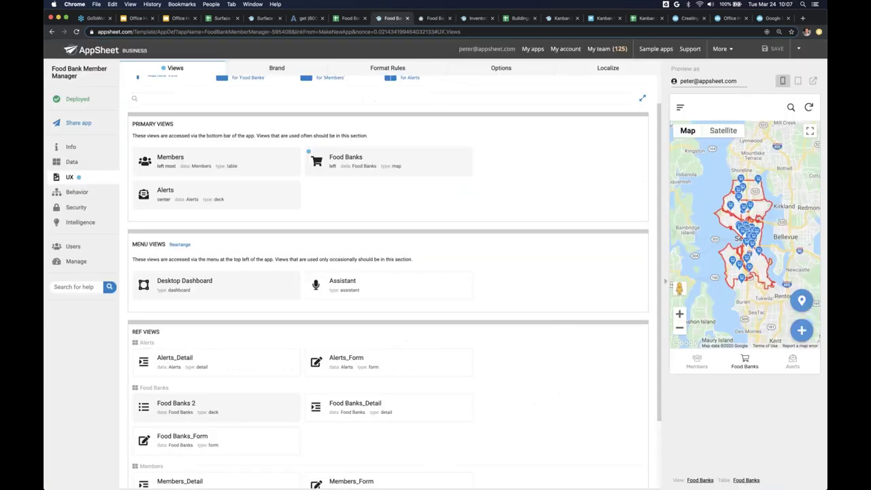
{"action": "left_click", "coordinate": [431, 21]}
{"action": "mouse_move", "coordinate": [431, 482]}
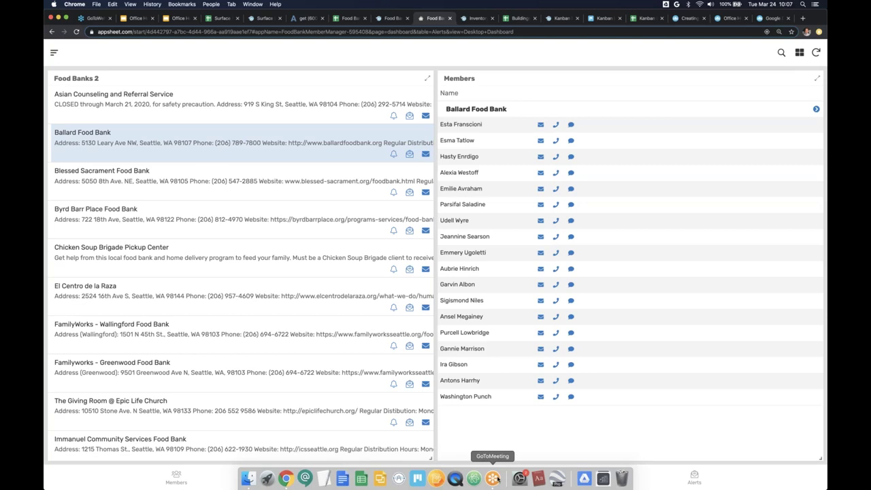
{"action": "key", "text": "ctrl+shift+Tab"}
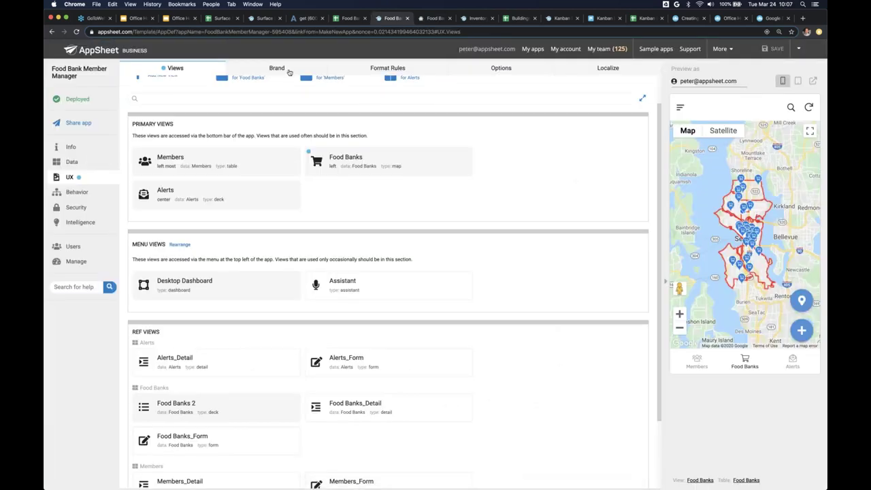
- Under UX Brand, set the App logo to Custom and try the Google Drive image picker
{"action": "left_click", "coordinate": [287, 73]}
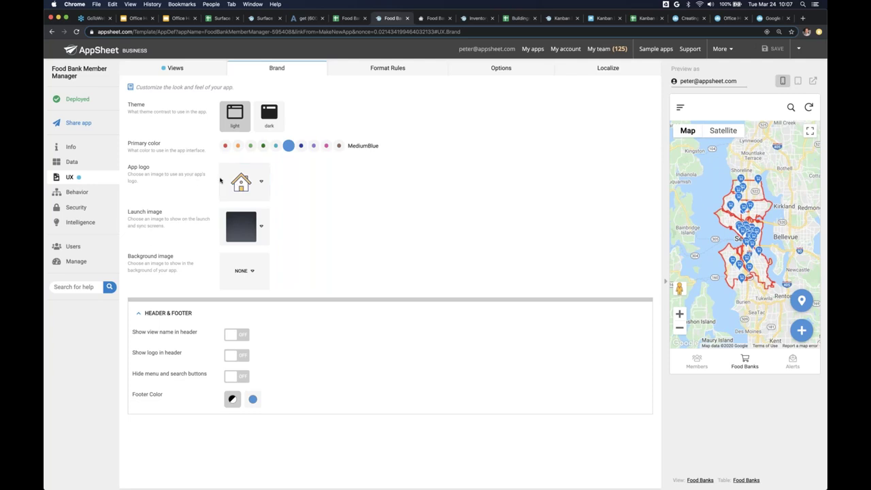
{"action": "left_click", "coordinate": [245, 182]}
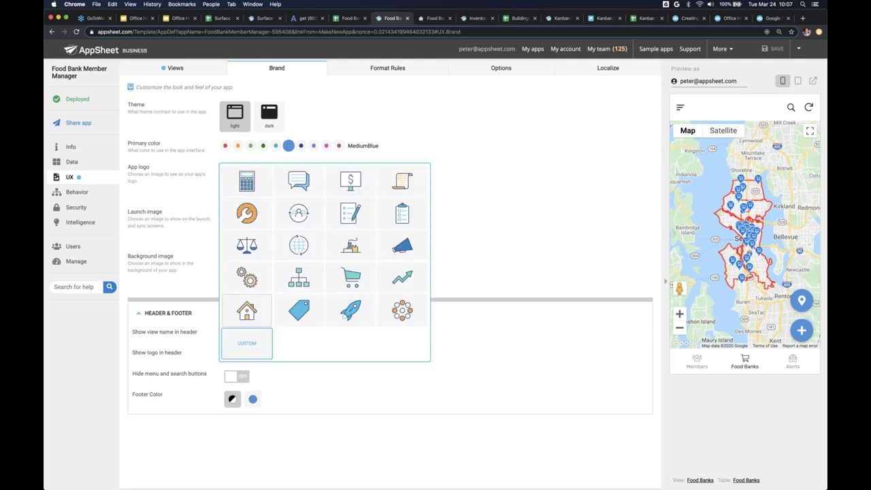
{"action": "left_click", "coordinate": [251, 344]}
{"action": "left_click", "coordinate": [403, 182]}
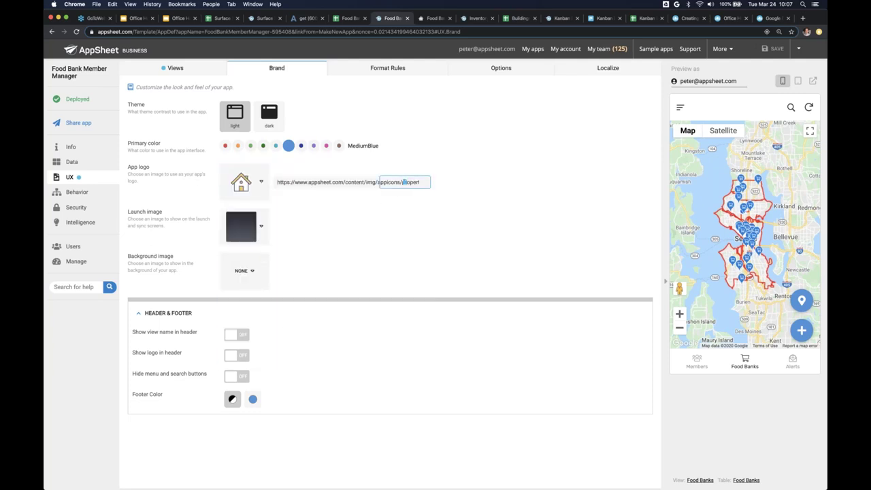
{"action": "left_click", "coordinate": [435, 101]}
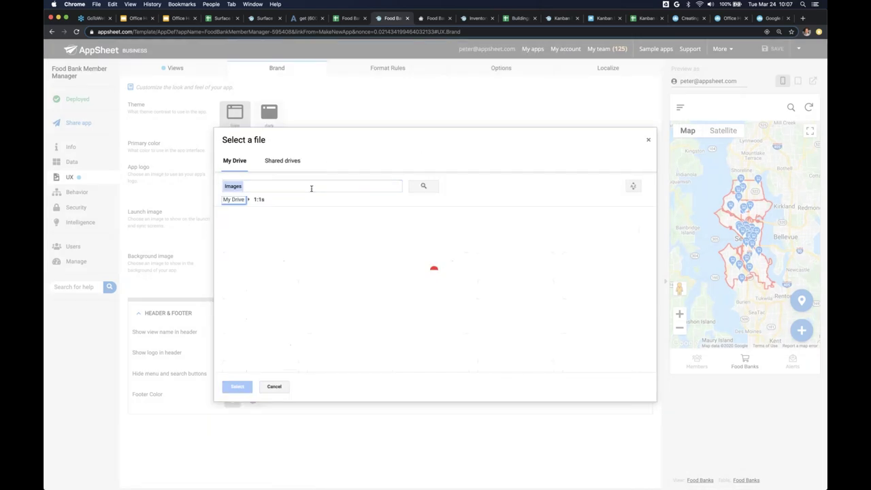
{"action": "key", "text": "Escape"}
- Pick Food Bank Icon.png from Google Drive via a 'bank icon' search and save it as the logo
{"action": "left_click", "coordinate": [405, 182]}
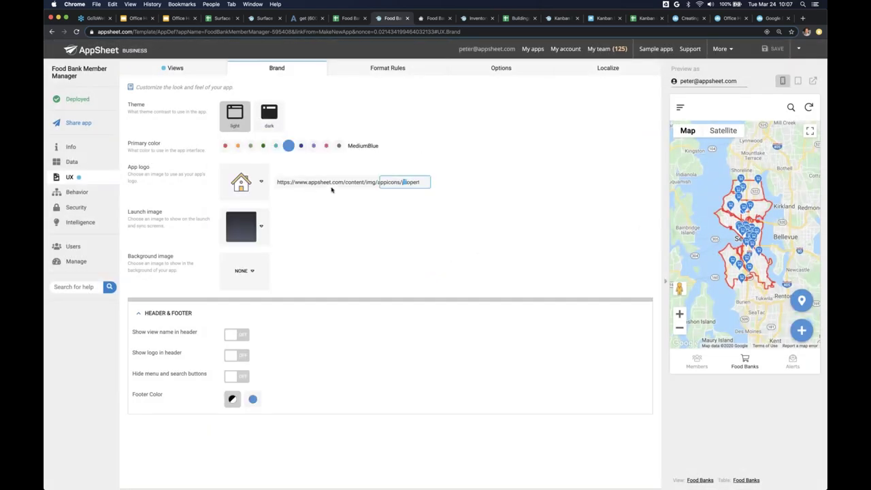
{"action": "left_click", "coordinate": [446, 101]}
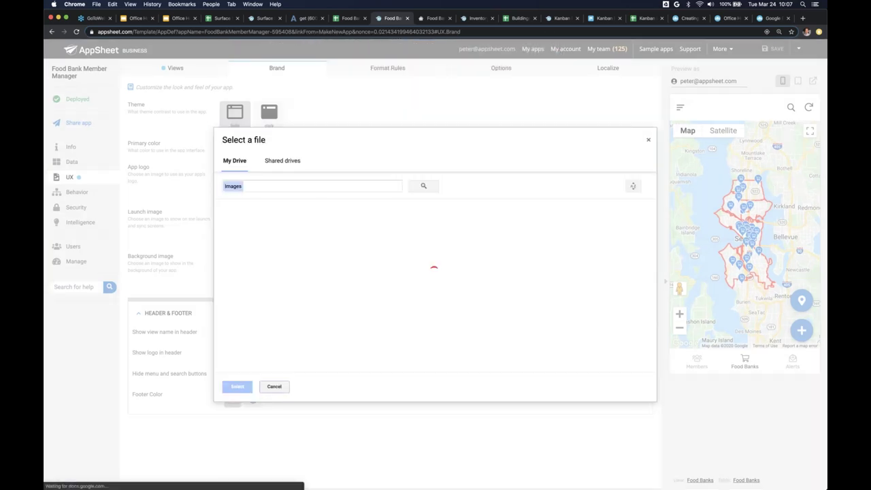
{"action": "key", "text": "Return"}
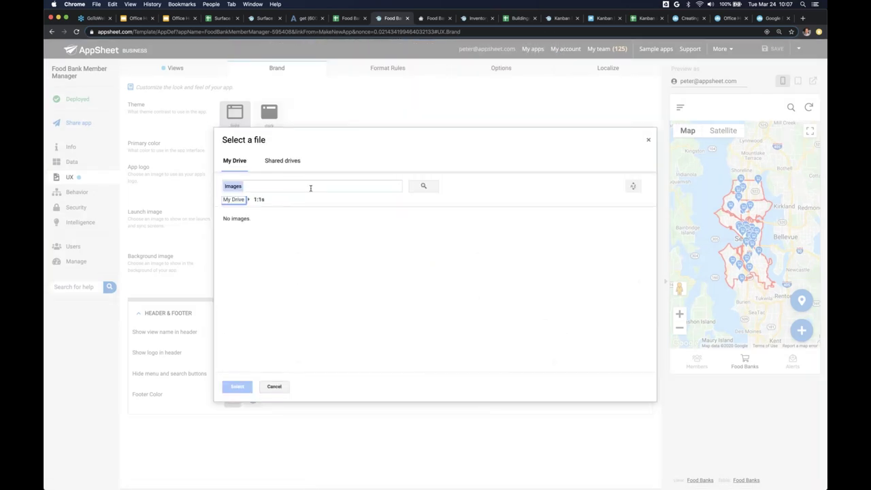
{"action": "type", "text": "bank icon"}
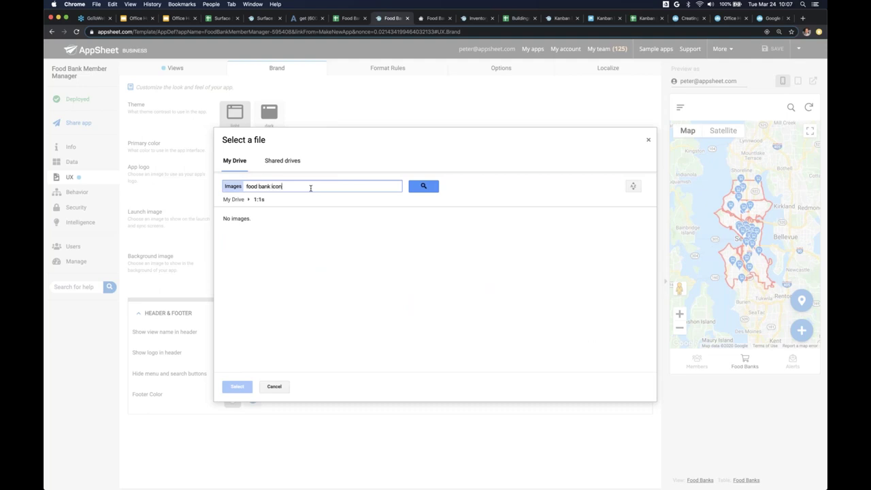
{"action": "key", "text": "Return"}
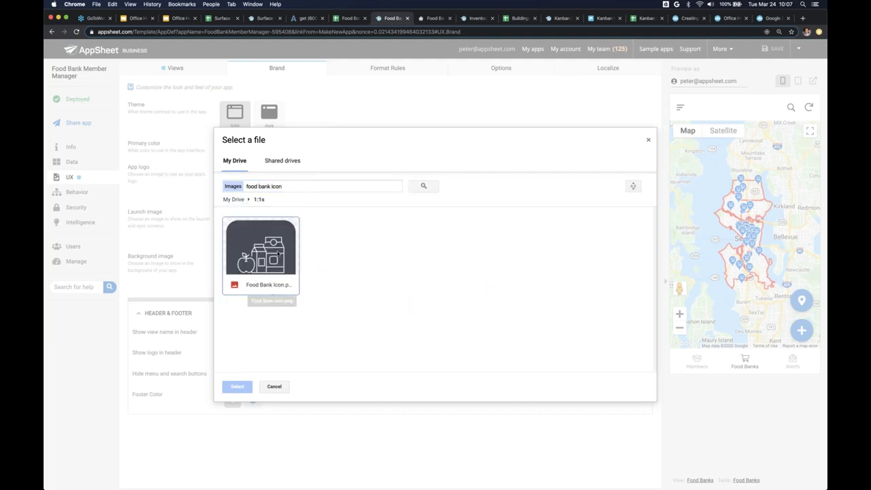
{"action": "double_click", "coordinate": [272, 257]}
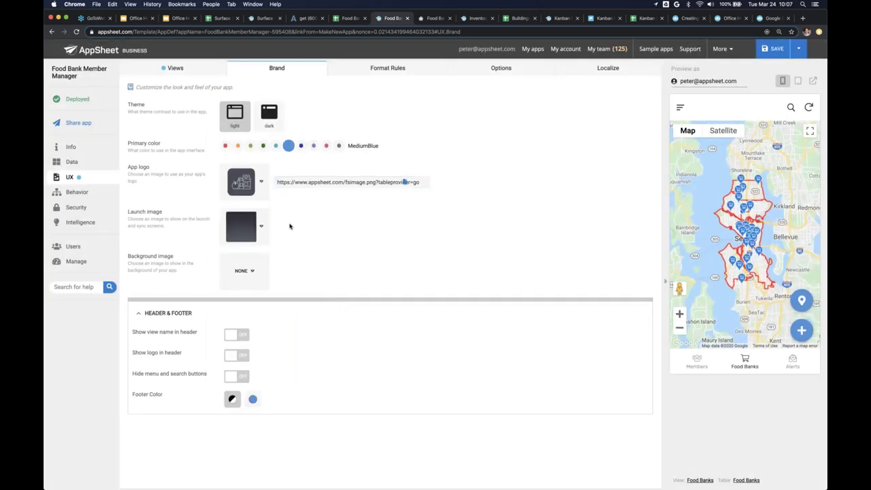
{"action": "left_click", "coordinate": [768, 51]}
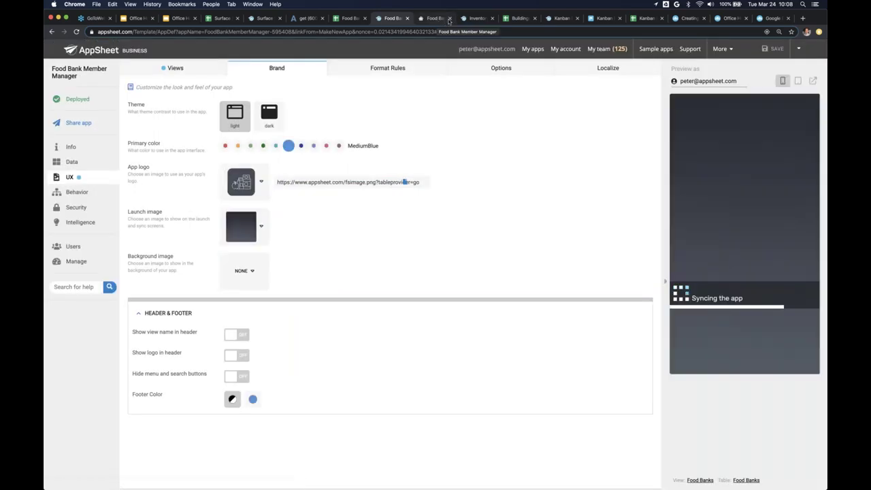
- Close the duplicate Food Bank tab and open the app in a fresh browser tab
{"action": "left_click", "coordinate": [449, 19]}
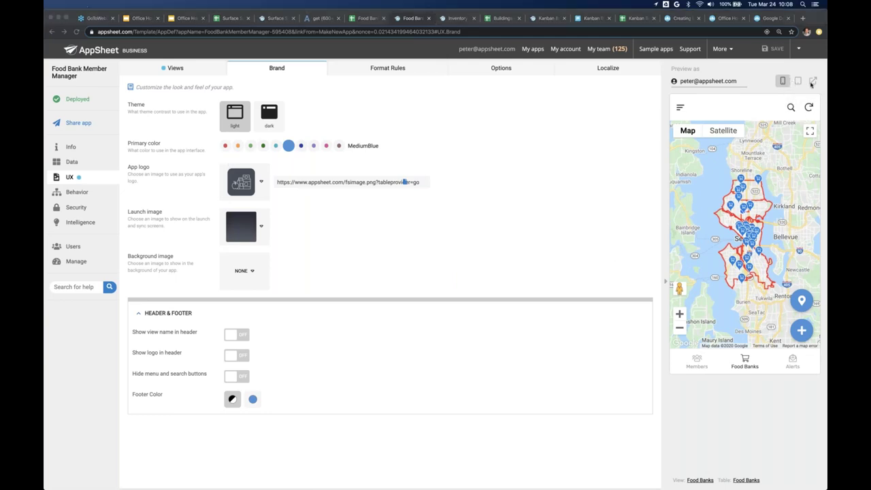
{"action": "left_click", "coordinate": [812, 82]}
{"action": "left_click", "coordinate": [812, 82]}
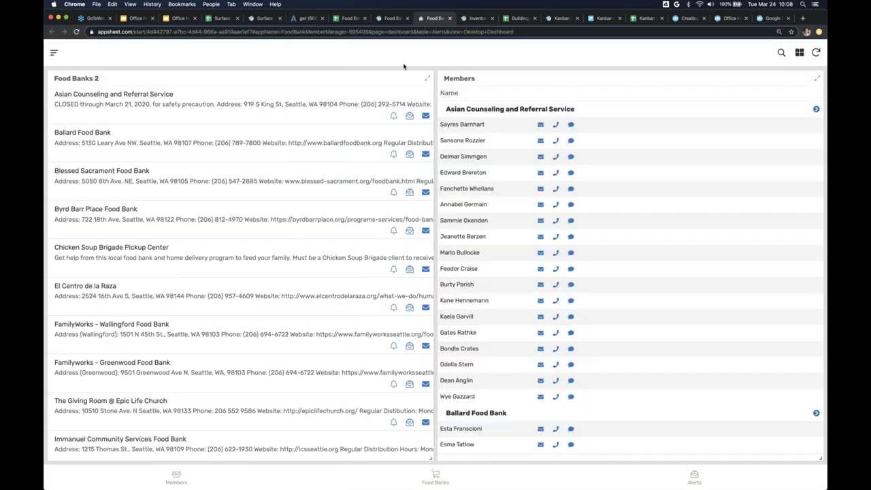
- Create a Chrome shortcut for Food Bank Member Manager with 'Open as window' enabled
{"action": "left_click", "coordinate": [819, 32]}
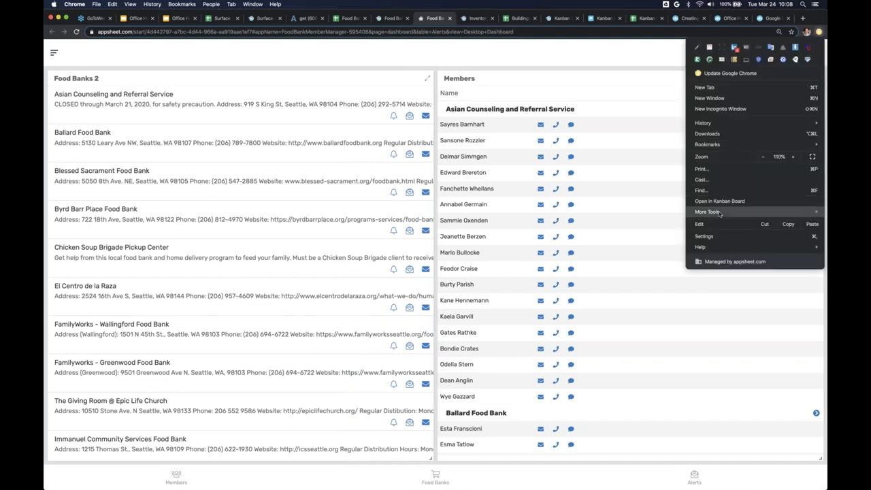
{"action": "mouse_move", "coordinate": [719, 213]}
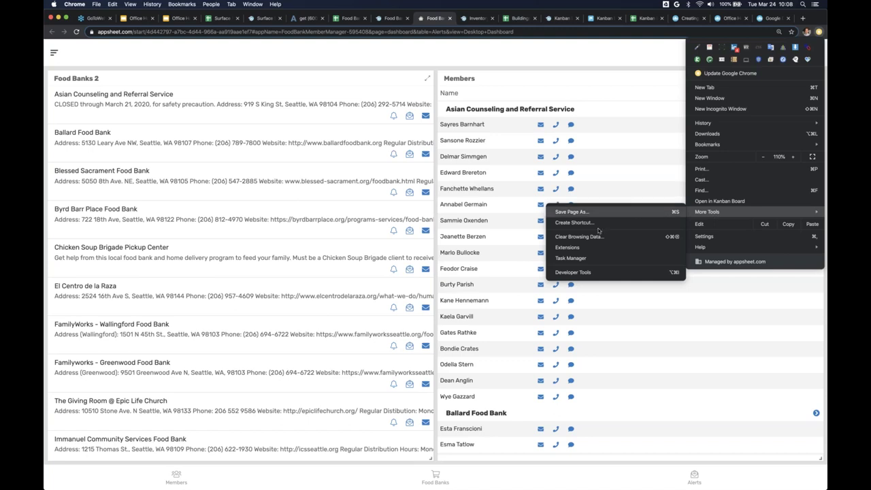
{"action": "left_click", "coordinate": [574, 224]}
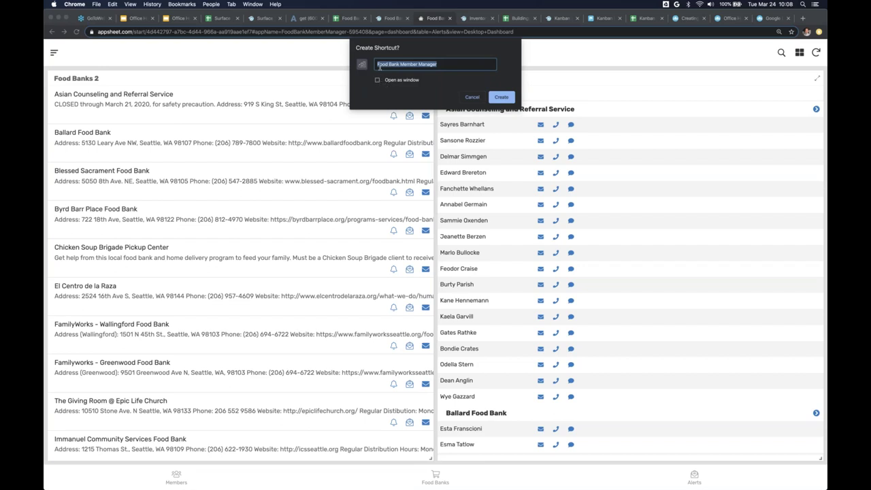
{"action": "left_click", "coordinate": [377, 79]}
{"action": "left_click", "coordinate": [502, 96]}
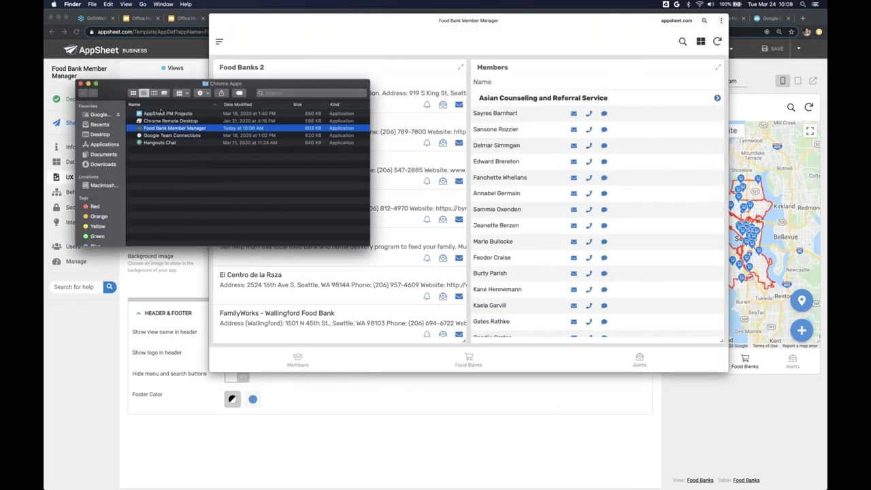
- Add Food Bank Member Manager to the Dock and close the Chrome Apps folder window
{"action": "left_click_drag", "start_coordinate": [145, 130], "coordinate": [389, 482]}
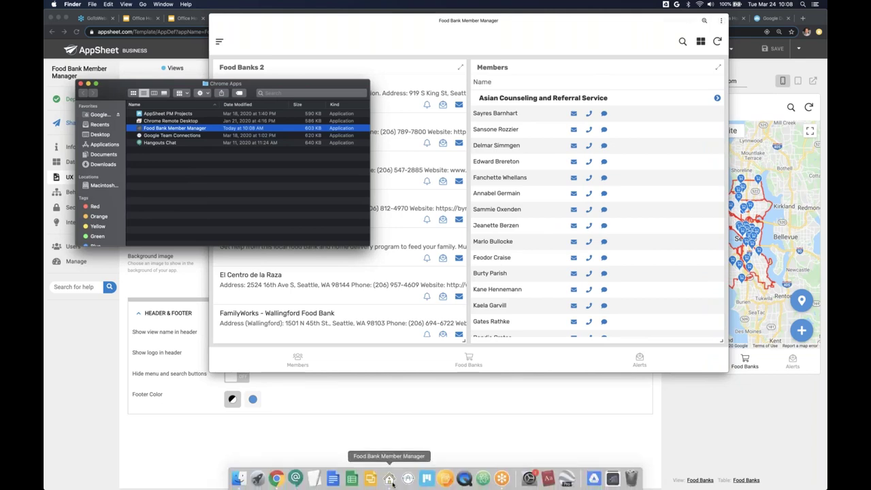
{"action": "left_click", "coordinate": [80, 83]}
{"action": "left_click", "coordinate": [291, 40]}
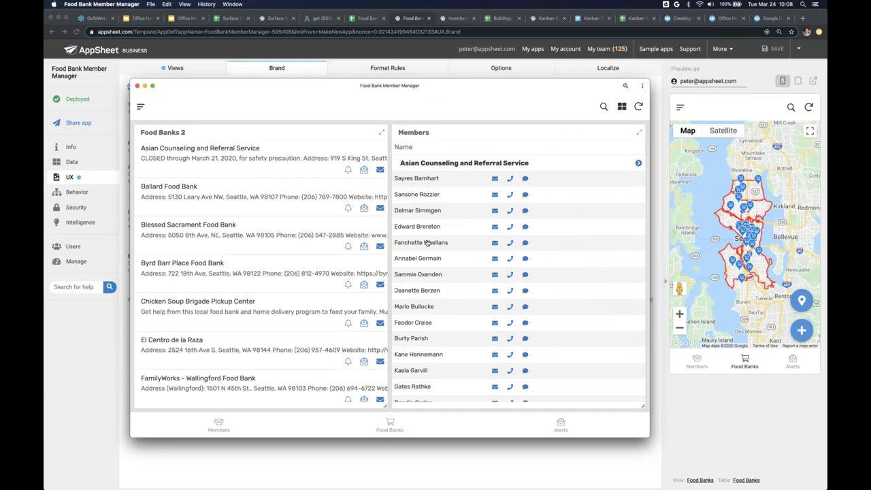
- Toggle the app window to full screen and back, then show the Office Hours forum post
{"action": "left_click", "coordinate": [152, 88]}
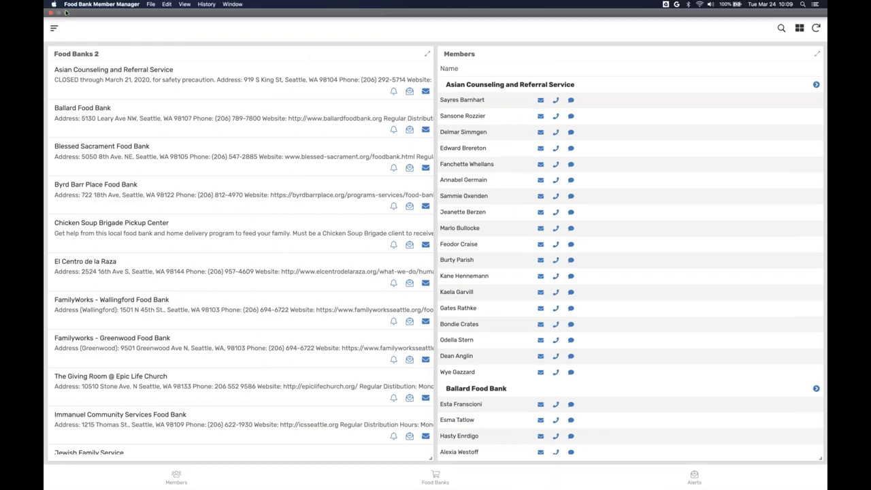
{"action": "key", "text": "ctrl+super+f"}
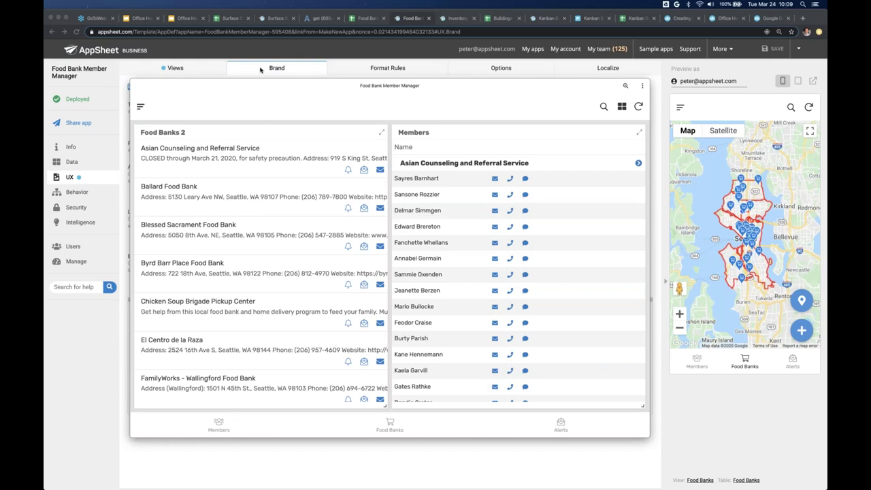
{"action": "left_click", "coordinate": [724, 20]}
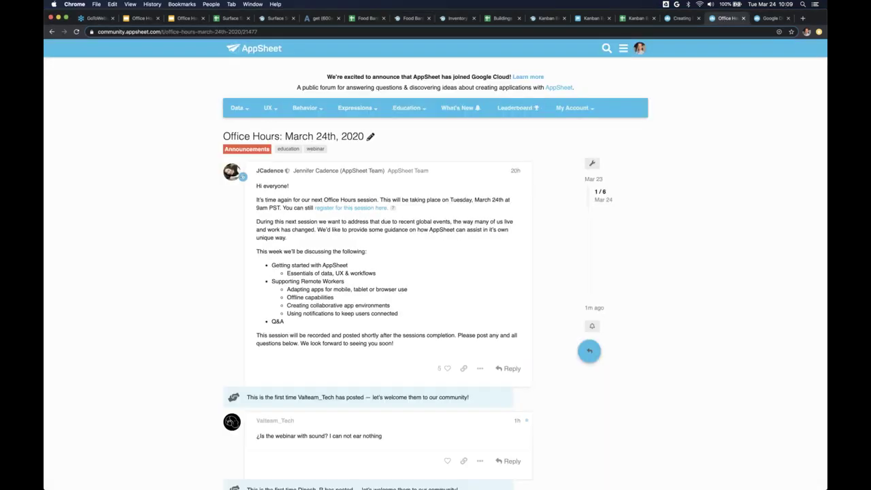
{"action": "left_click", "coordinate": [197, 32]}
{"action": "key", "text": "super+c"}
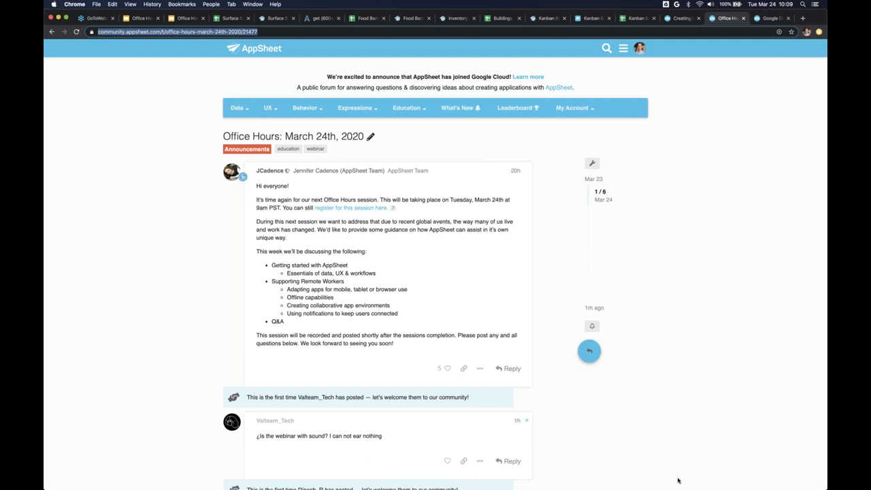
{"action": "key", "text": "super+Tab"}
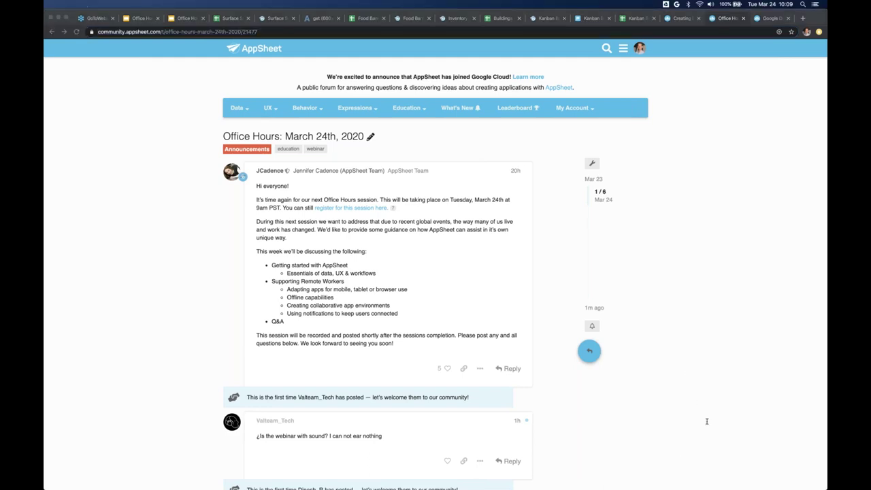